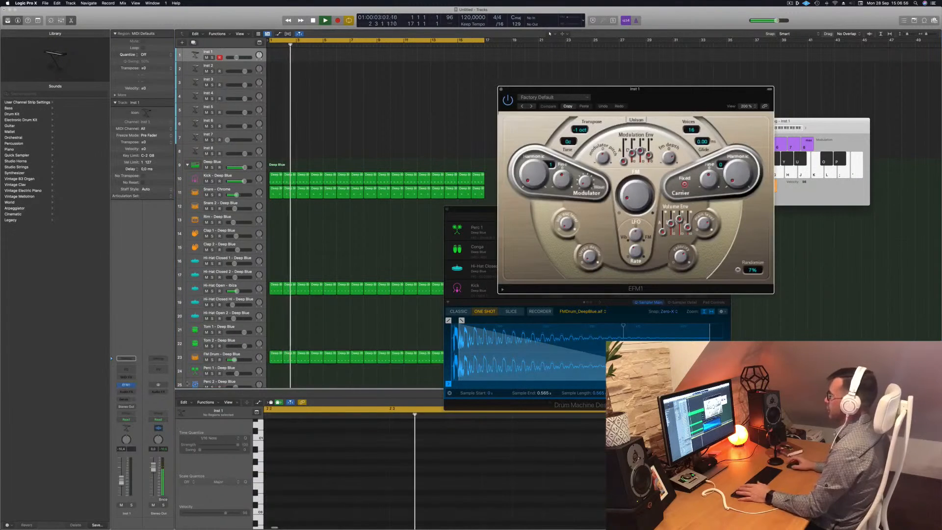
Move the EFM1 synth window slightly and restart playback of the drum loop.
left_click_drag(673, 91, 658, 87)
key("space")
key("space")
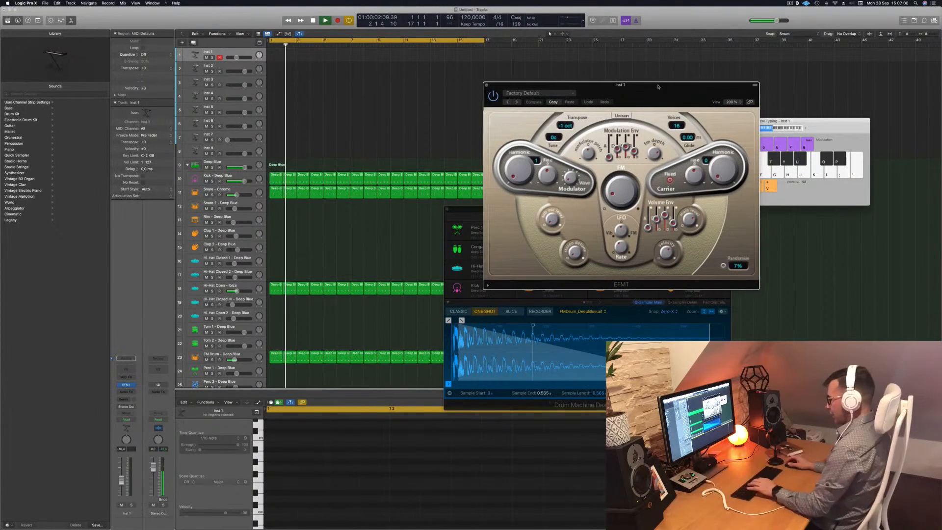
Improvise notes on the EFM1 with musical typing while the drum loop plays, to find a melody.
key("g")
key("h")
key("j")
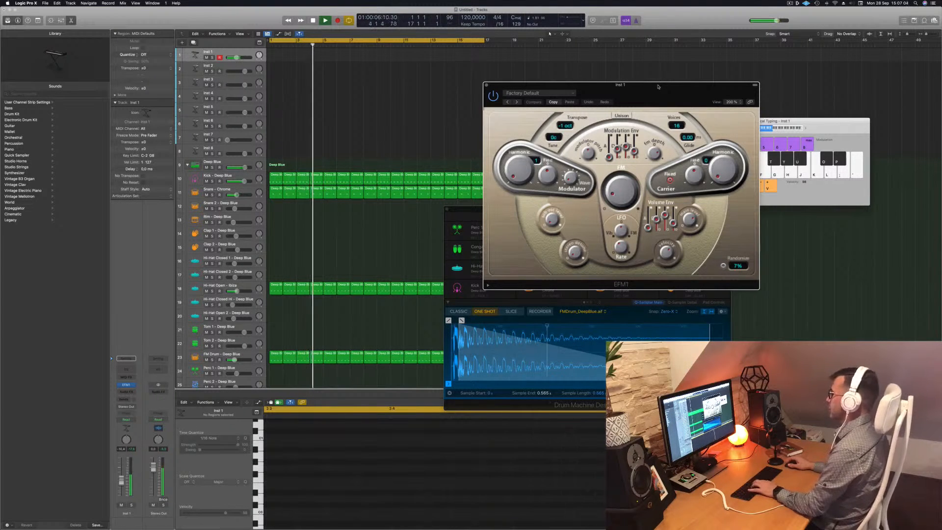
key("g")
left_click_drag(122, 480, 123, 476)
key("apostrophe")
key("j")
key("j")
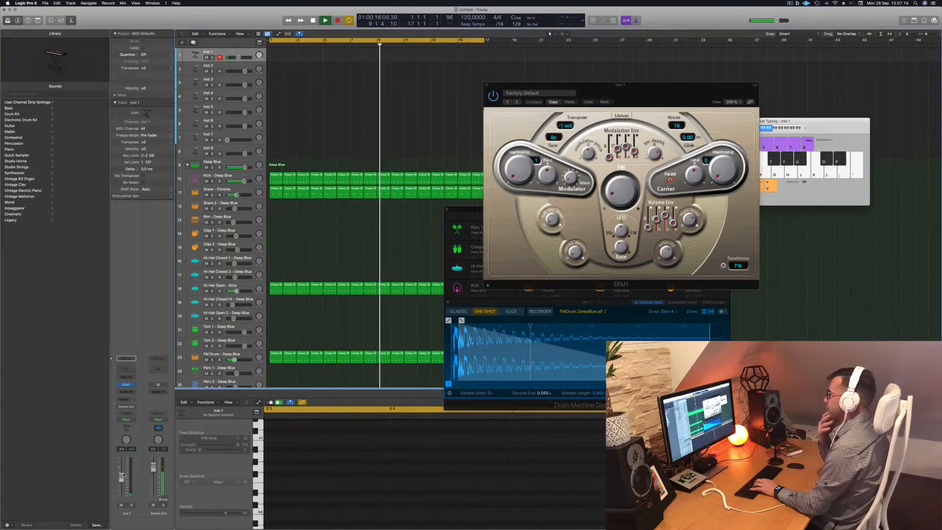
key("g")
key("h")
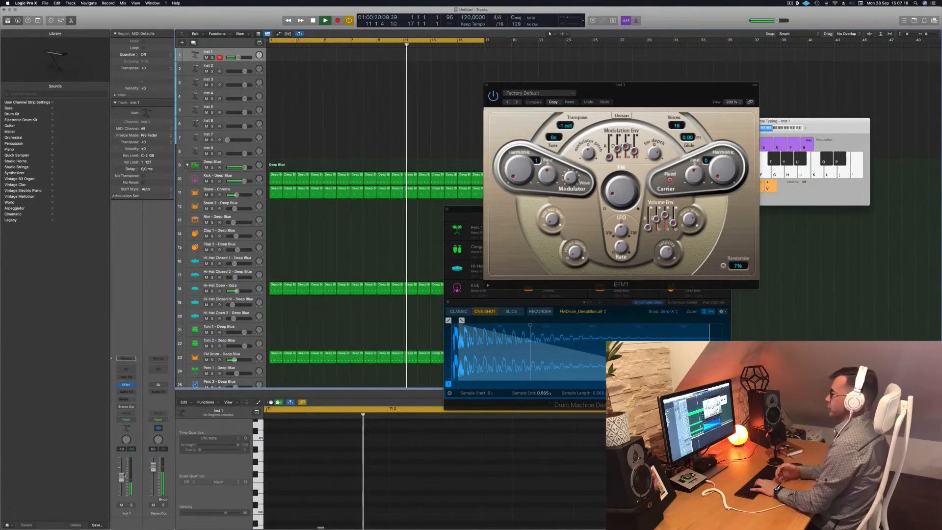
key("j")
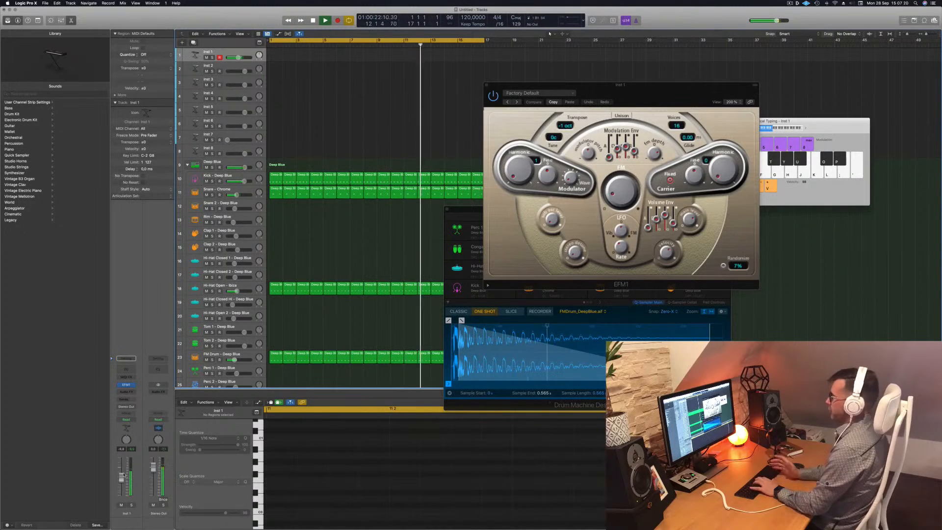
key("l")
key("j")
key("semicolon")
key("h")
key("g")
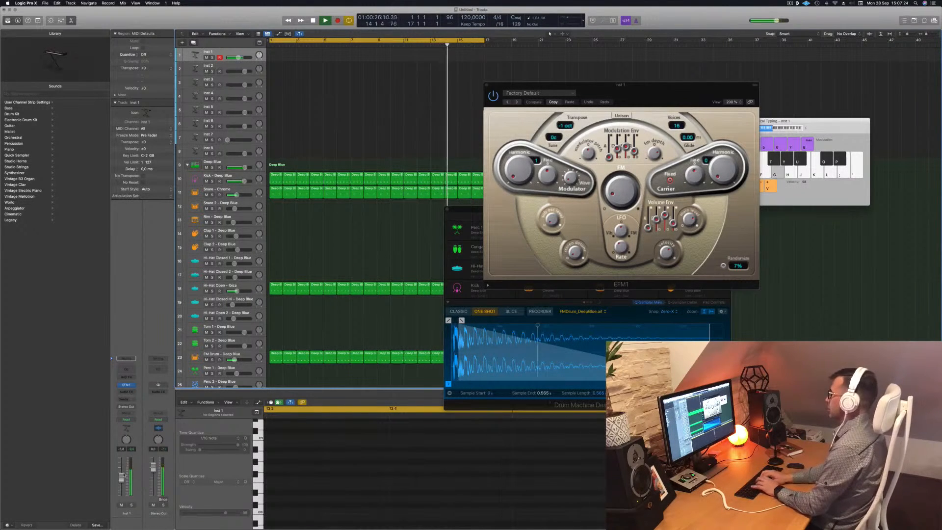
key("j")
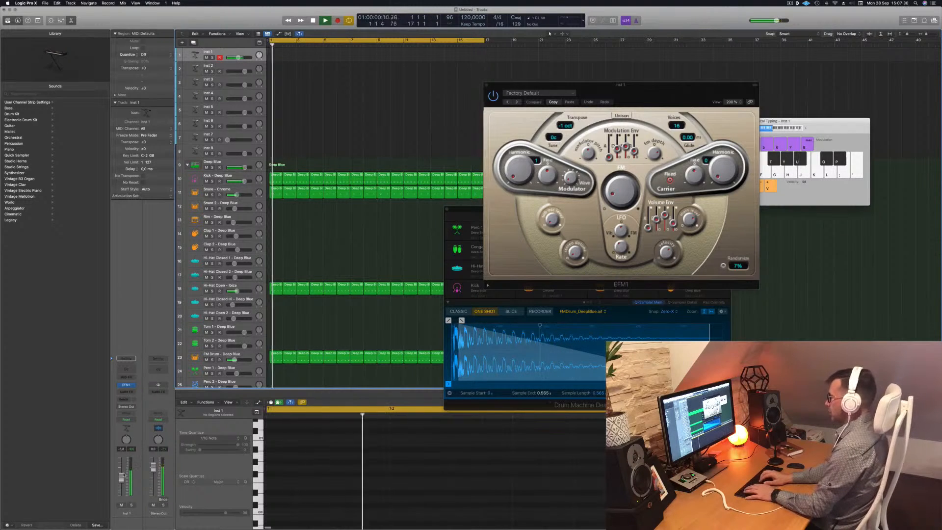
key("k")
key("k")
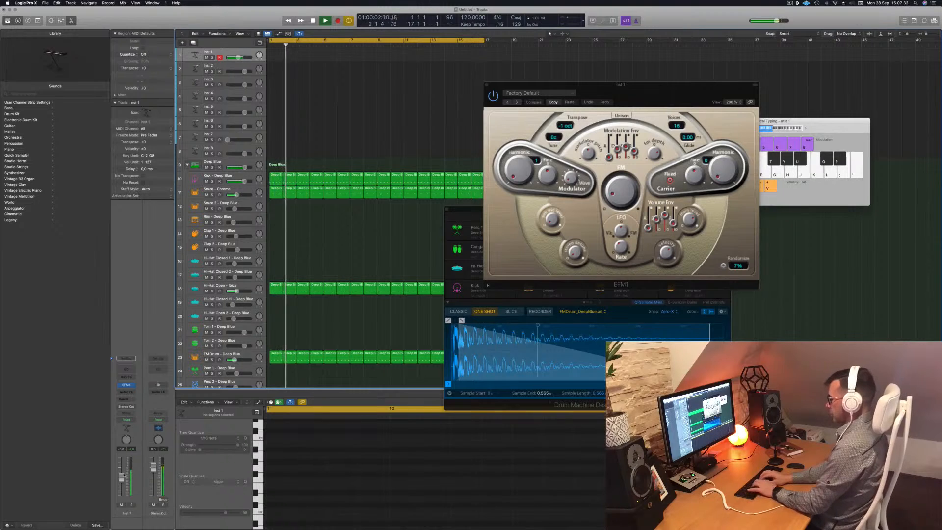
key("h")
key("h")
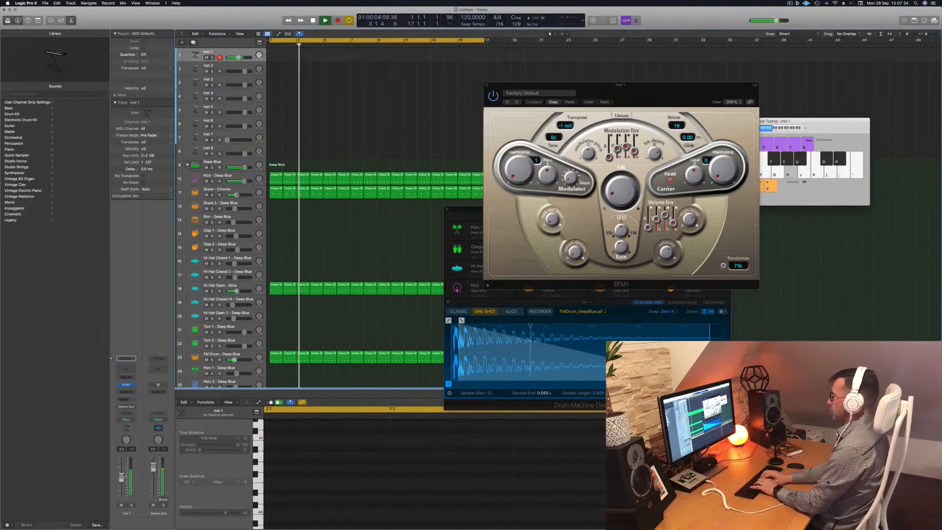
key("h")
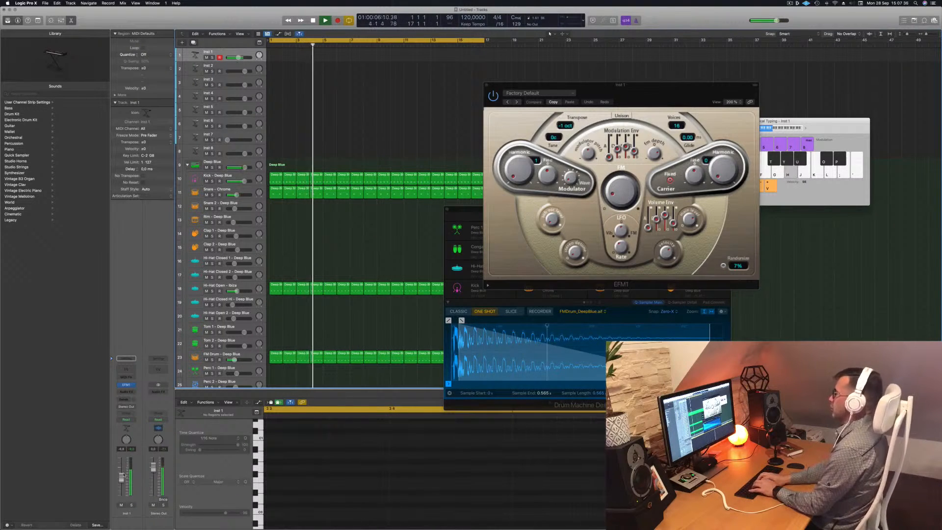
key("g")
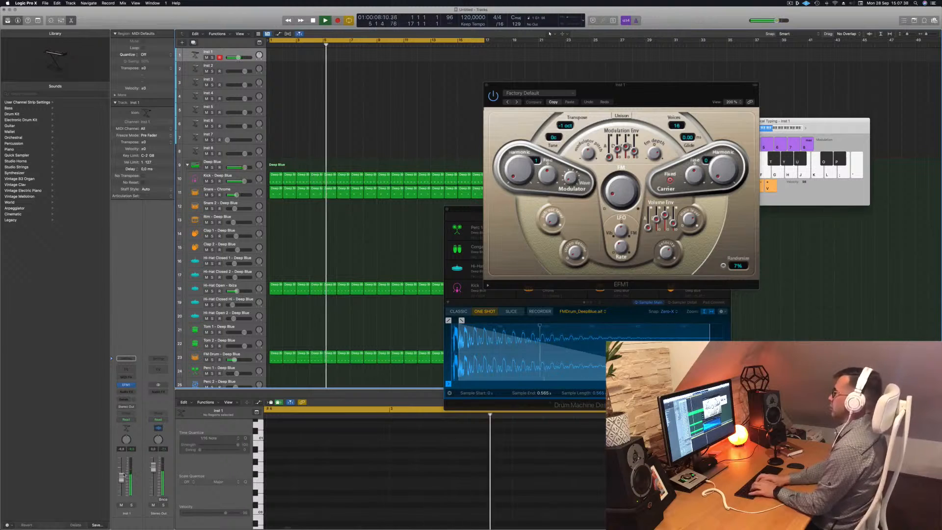
key("g")
key("g")
key("g")
key("g")
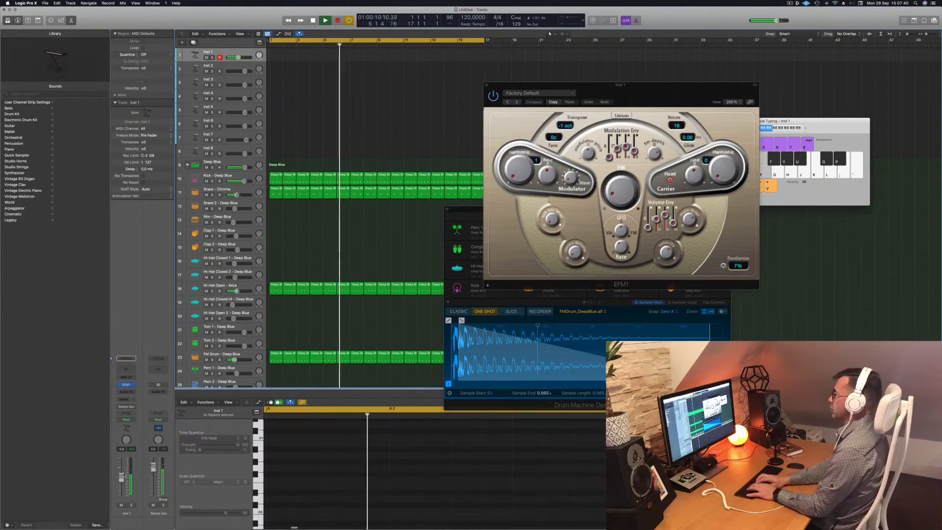
key("g")
key("g")
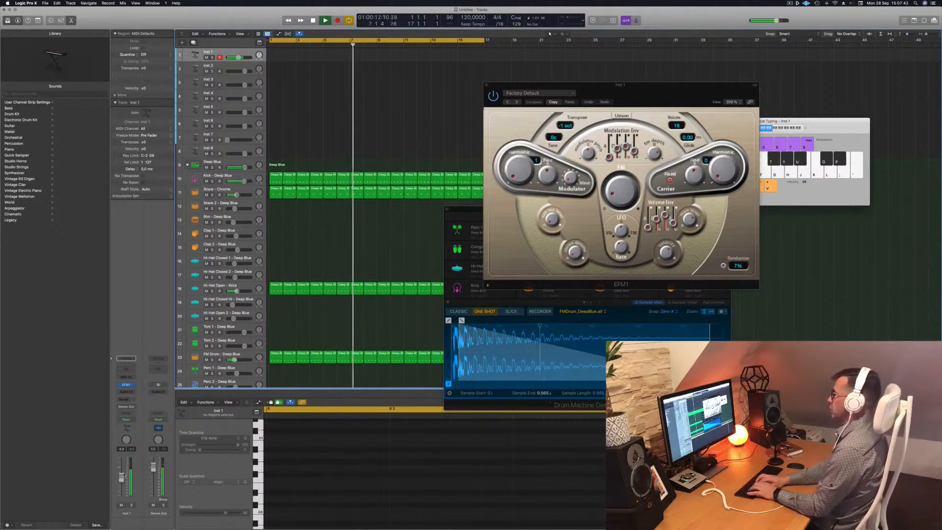
key("g")
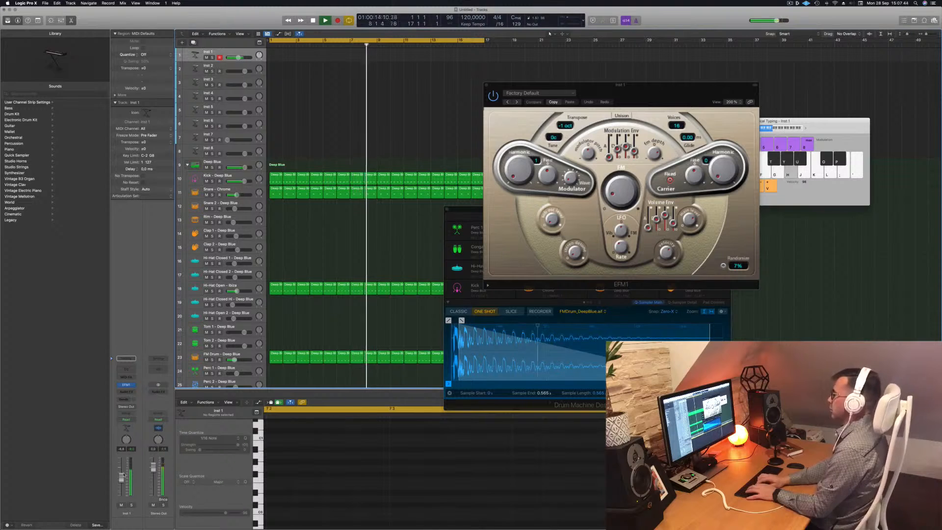
key("g")
Record a short melody on the Inst 1 track with musical typing over the drum loop, then stop.
key("r")
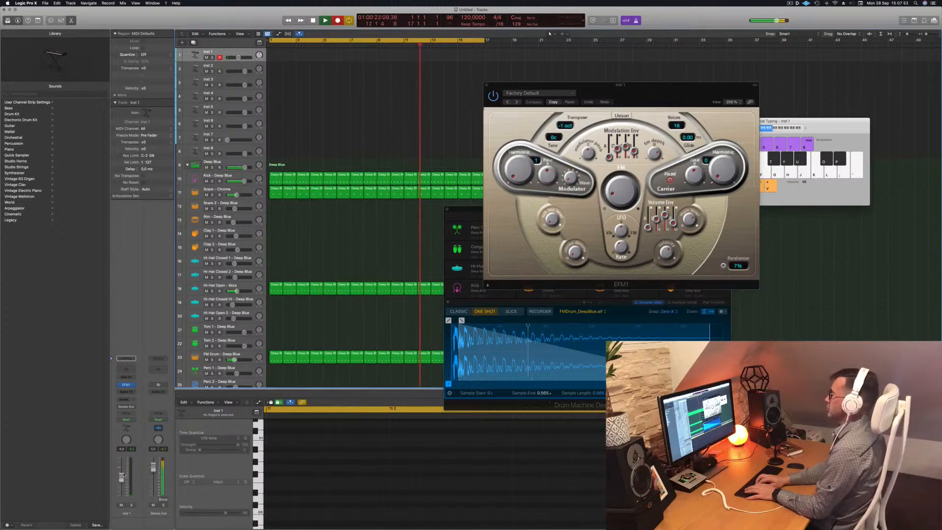
key("g")
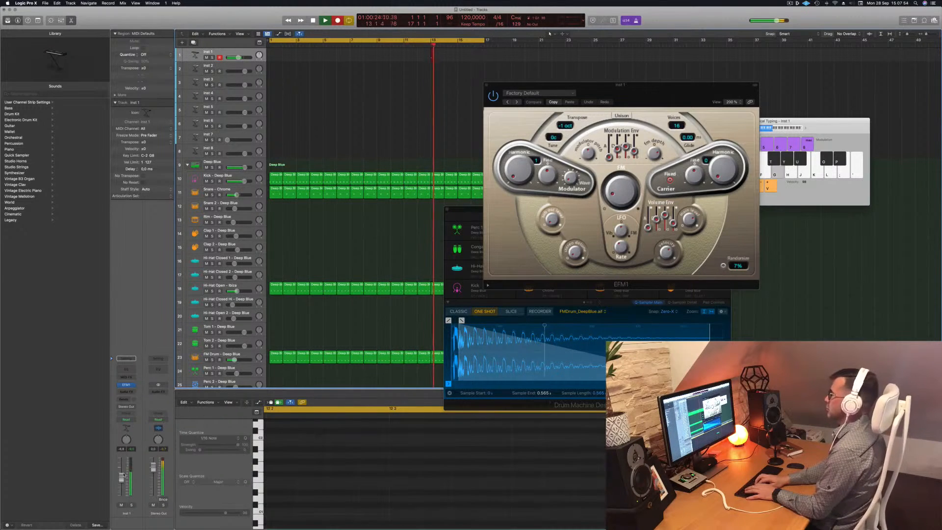
key("h")
key("g")
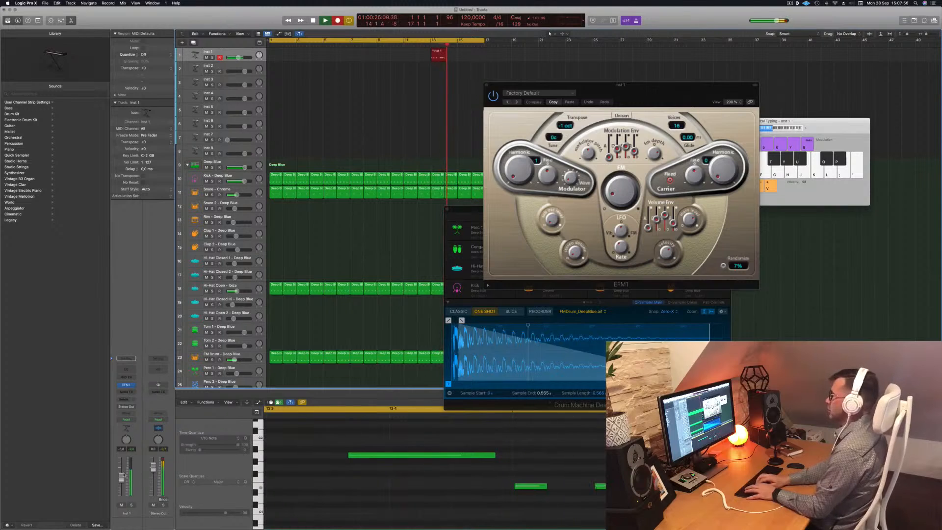
key("h")
key("h")
key("g")
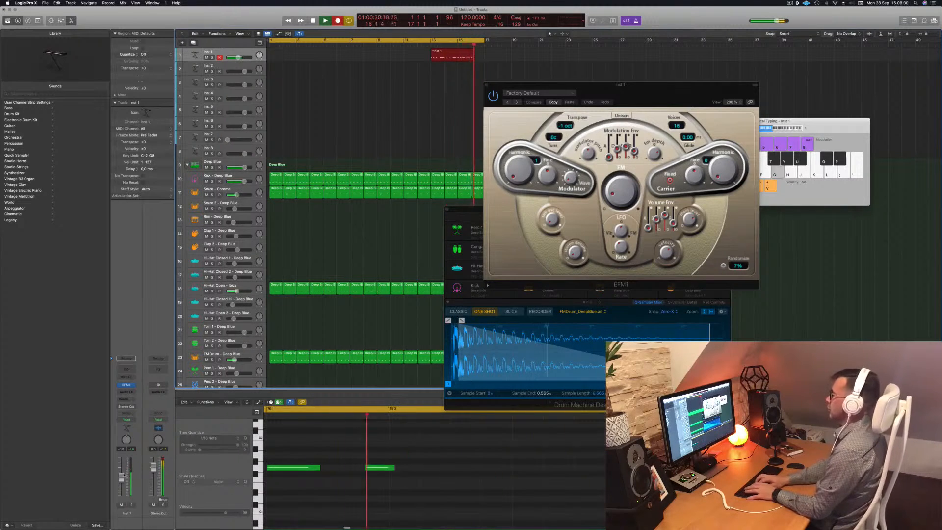
key("h")
key("space")
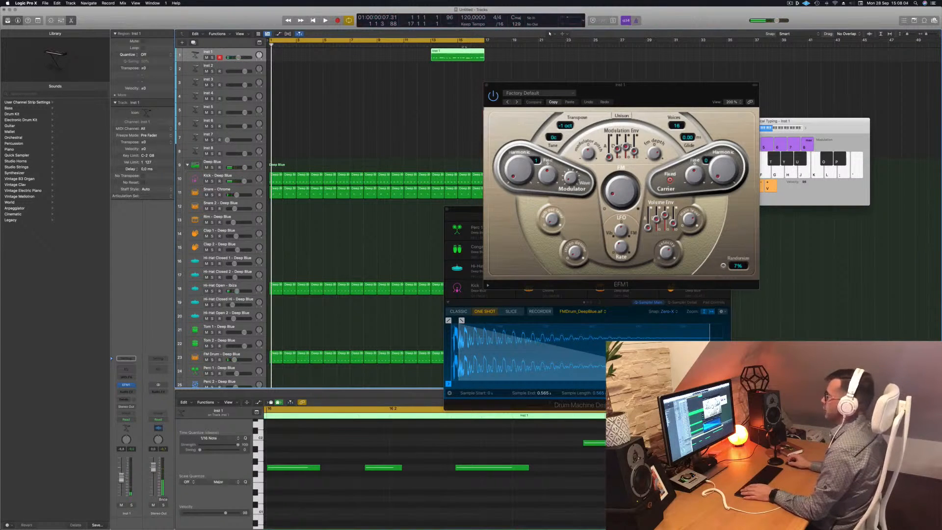
Move the recorded Inst 1 region to the start of the project and play it back.
left_click_drag(465, 52, 305, 53)
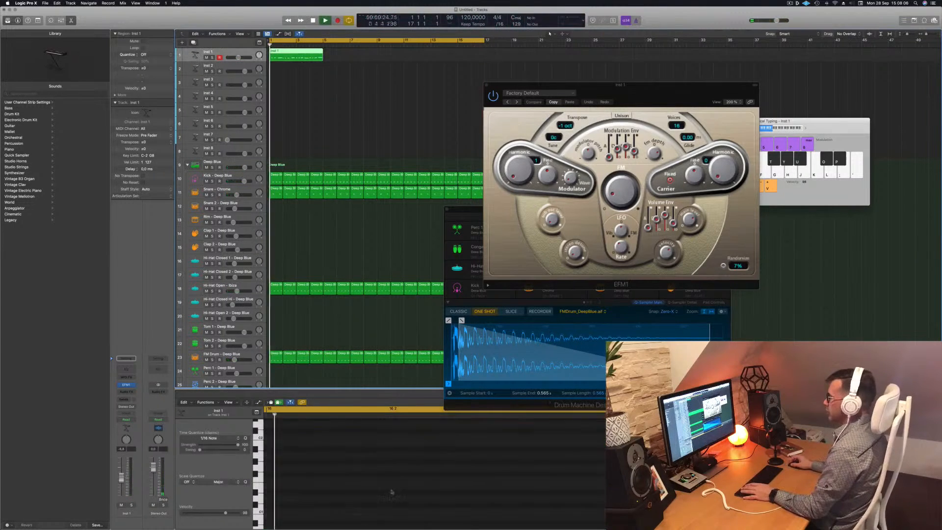
key("space")
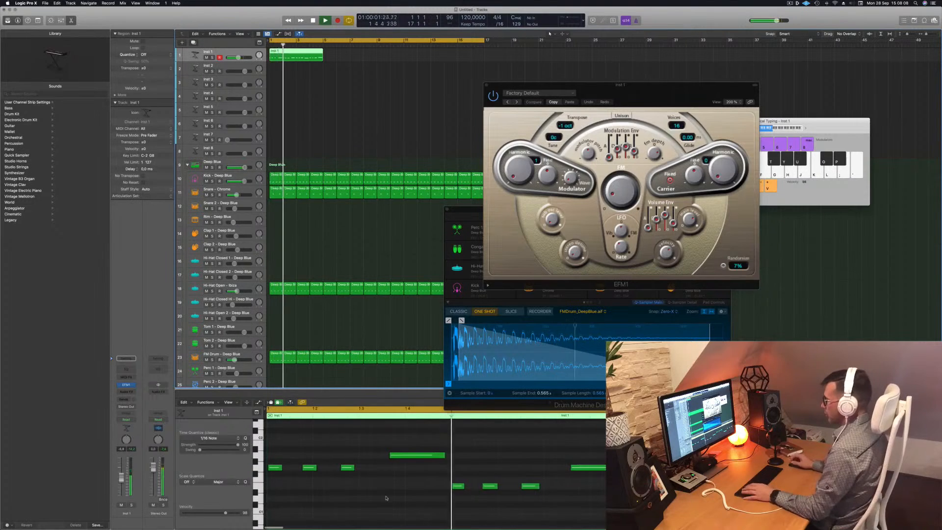
key("space")
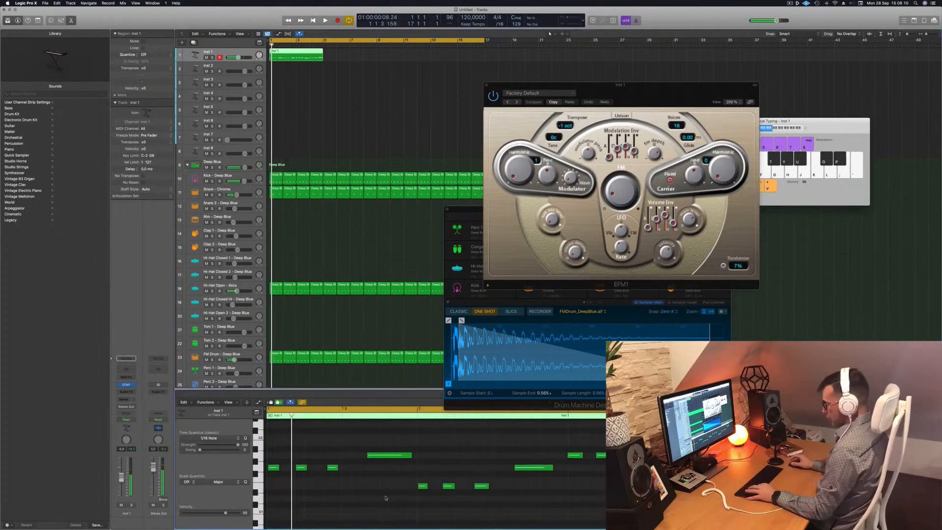
Remove the extra region on the Inst 1 track, reselect the recorded region and return to the start.
key("super+a")
key("space")
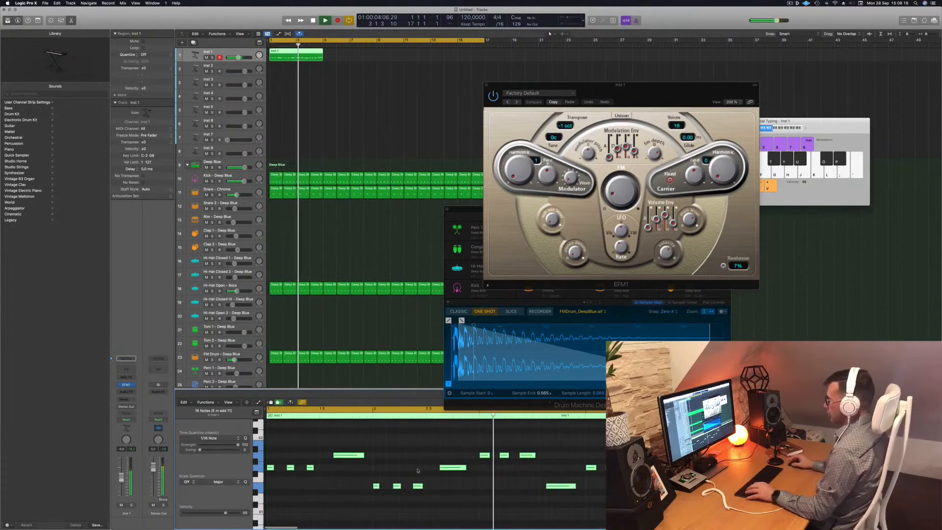
double_click(294, 51, "super")
key("Delete")
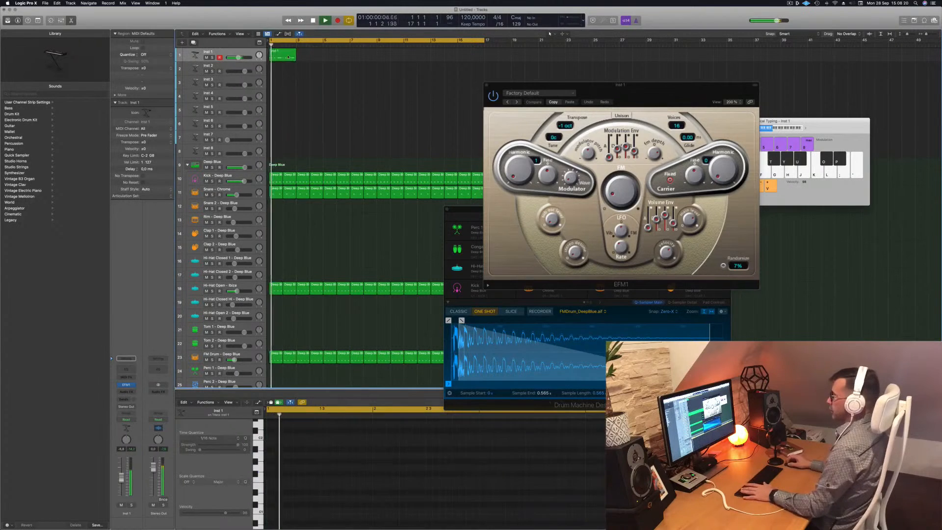
left_click(288, 56)
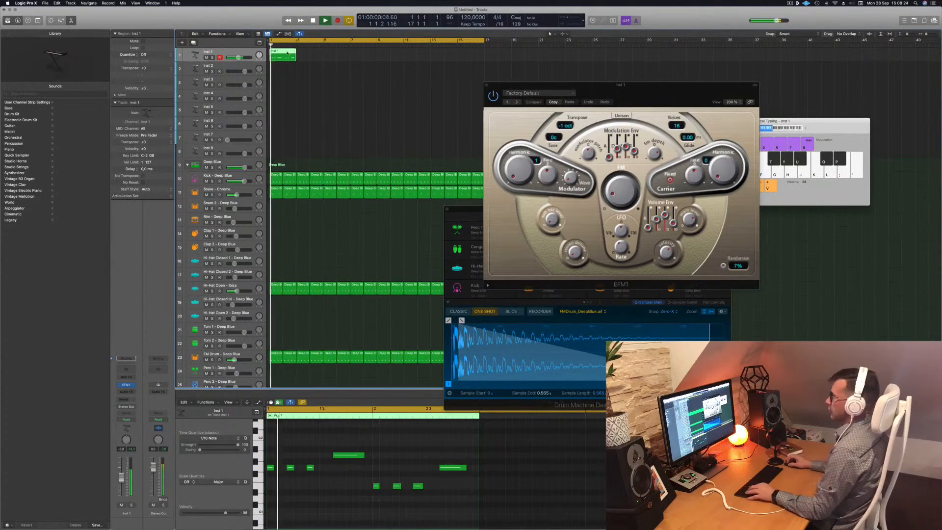
key("Return")
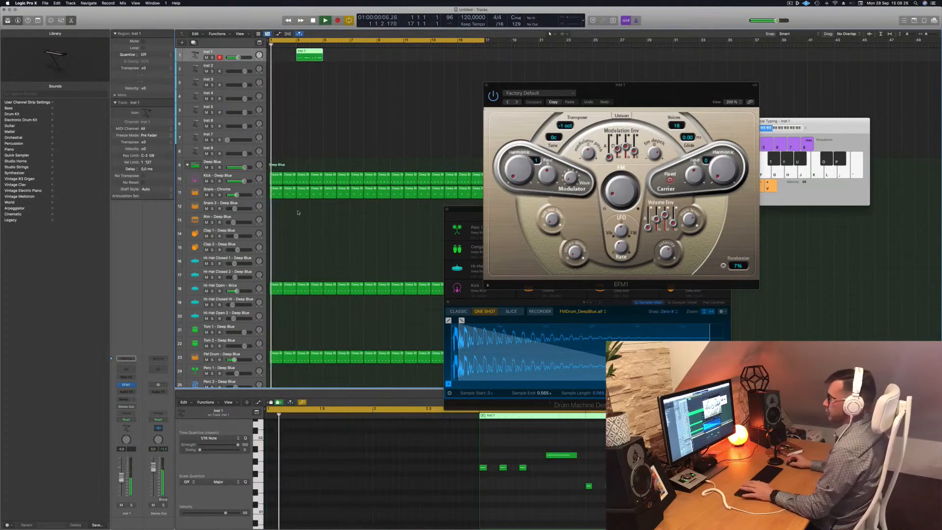
Solo the Kick – Deep Blue track and select it.
left_click(212, 181)
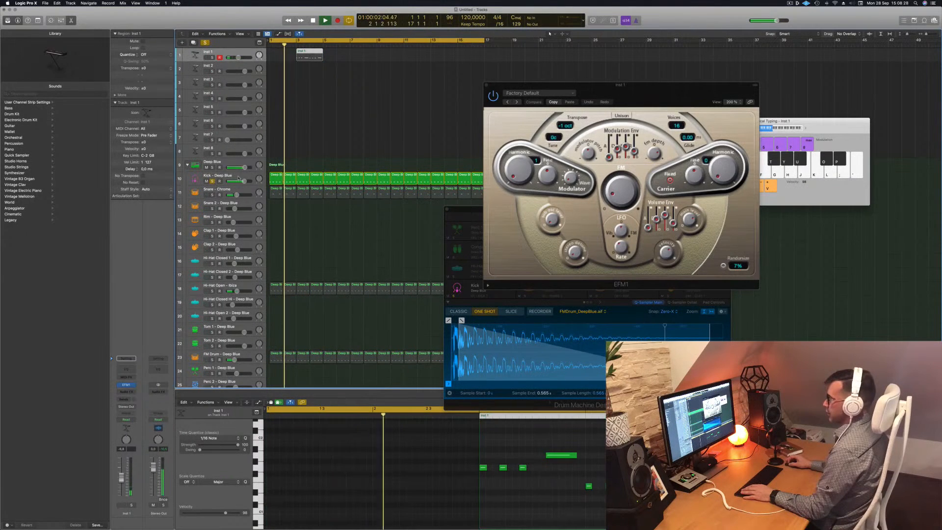
left_click(238, 177)
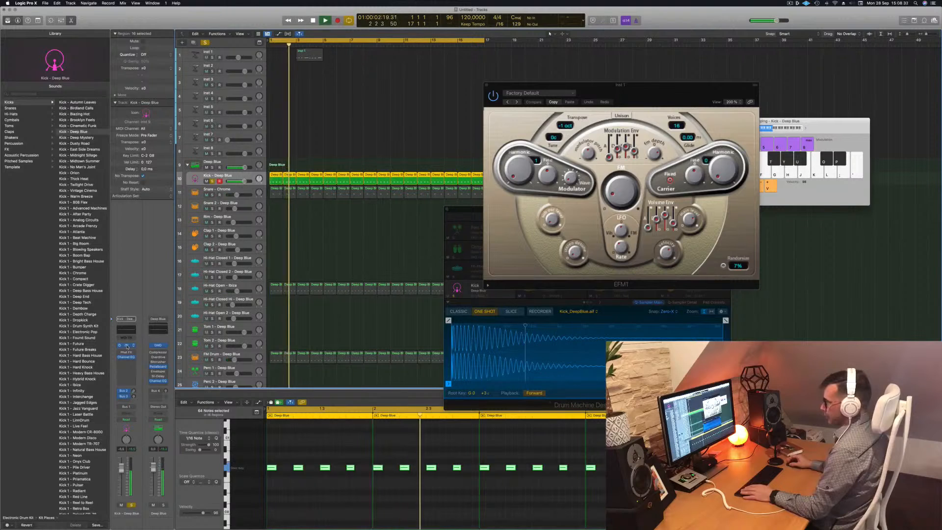
Open the Kick track's Quick Sampler, toggle LFO 1, and close the sampler window.
left_click(127, 346)
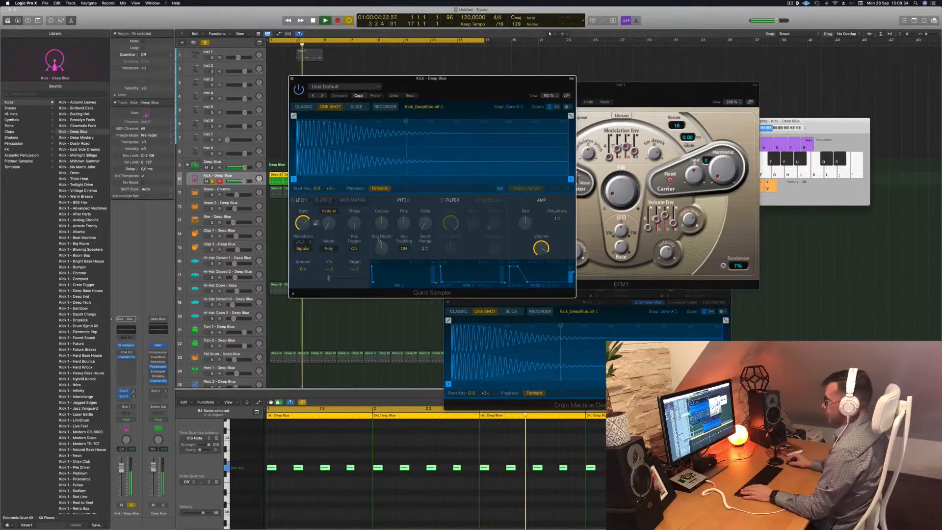
mouse_move(542, 247)
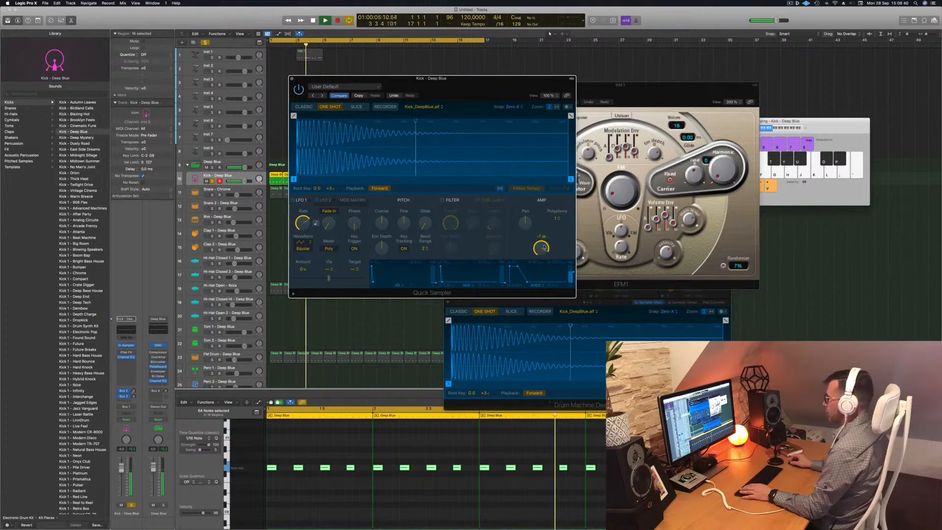
left_click(293, 200)
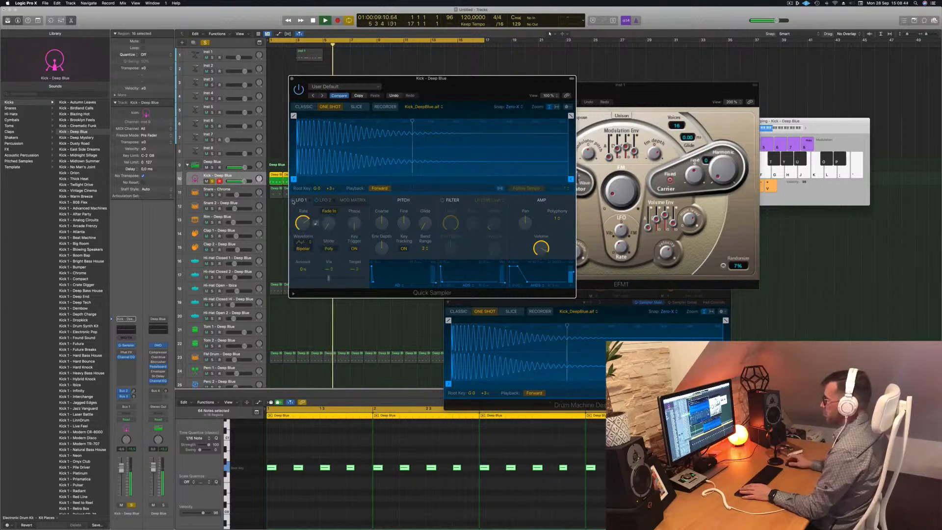
left_click(292, 79)
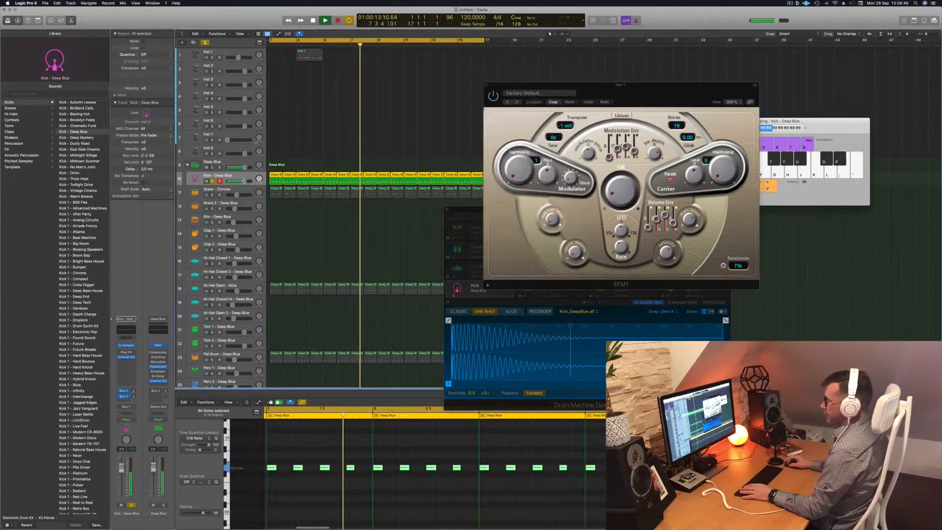
Unsolo the Kick track, return to the project start and select the recorded Inst 1 region.
left_click(228, 164)
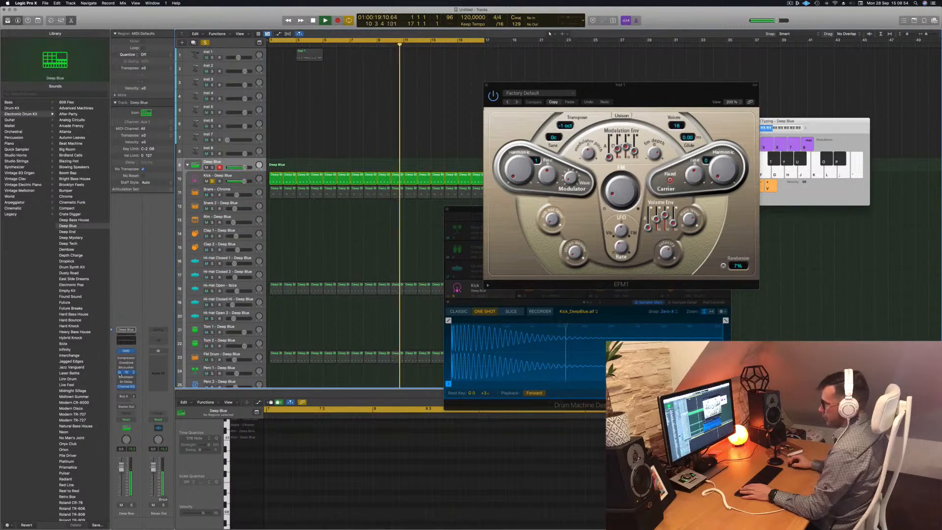
key("Return")
key("Return")
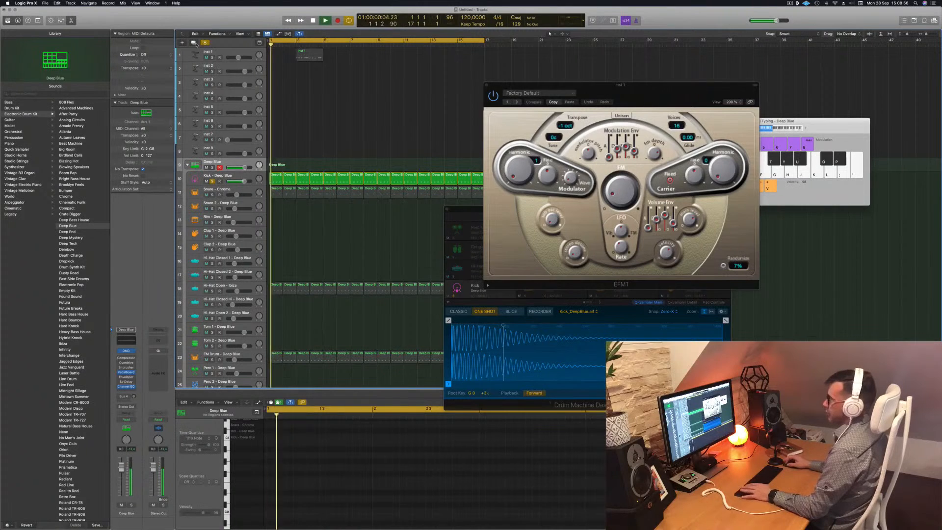
left_click(212, 181)
key("Return")
left_click(315, 56)
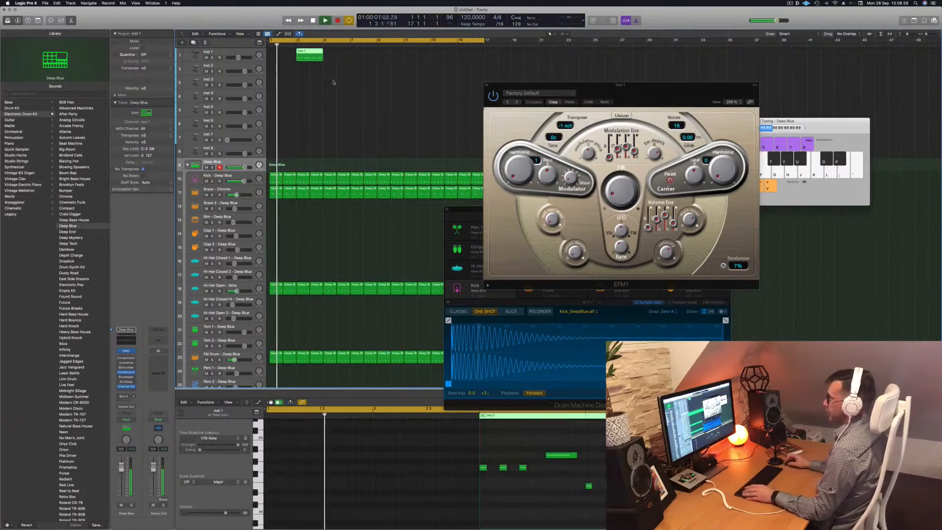
Move the recorded Inst 1 region to the project start, repeat it to fill eight bars, and play the project.
key("Return")
left_click_drag(310, 55, 284, 55)
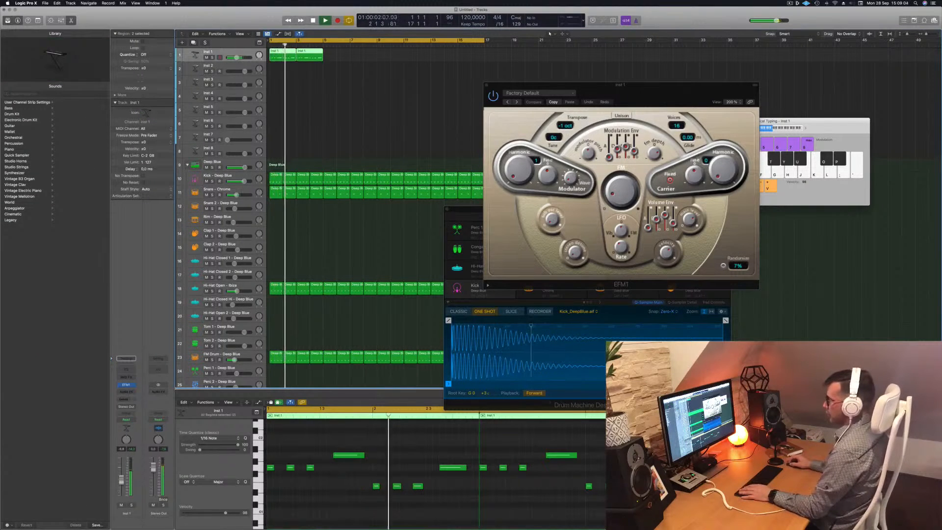
key("Return")
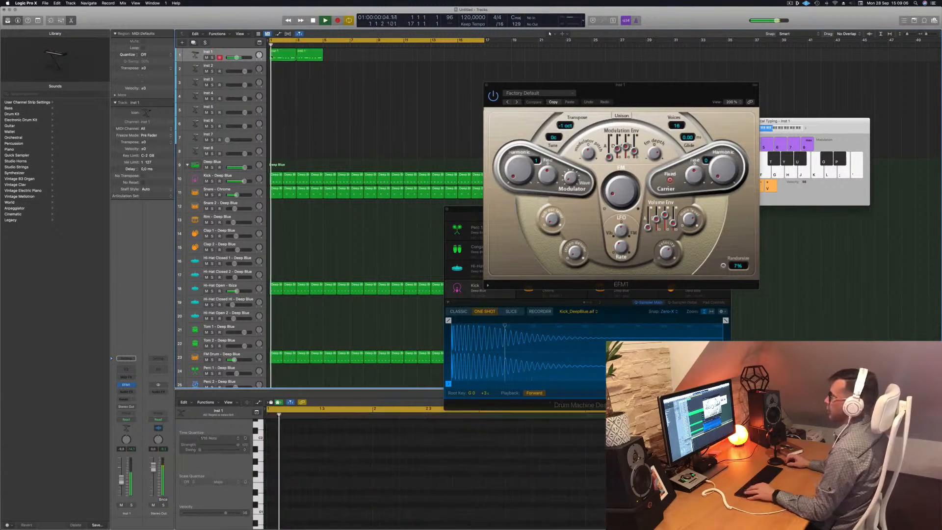
key("super+r")
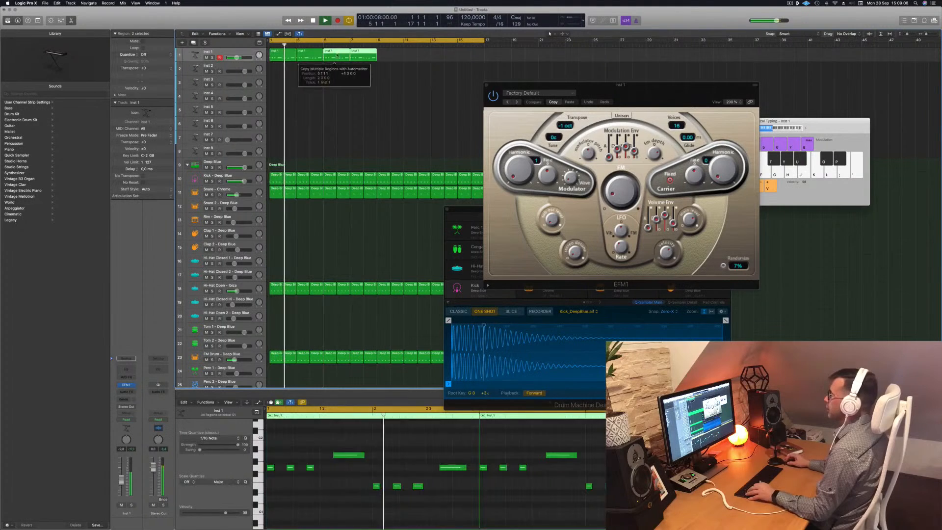
left_click_drag(295, 50, 391, 58)
key("space")
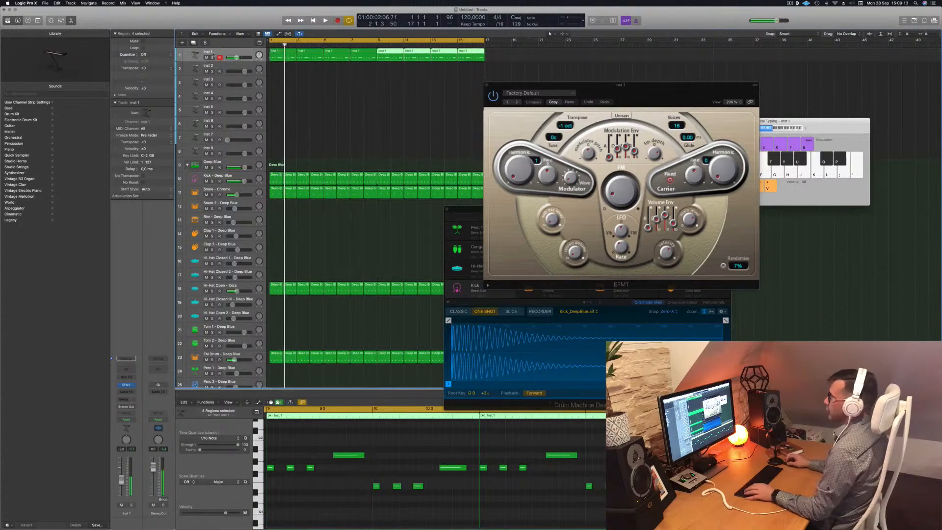
Rename the Inst 1 track to FM Bass and start playback.
double_click(210, 51)
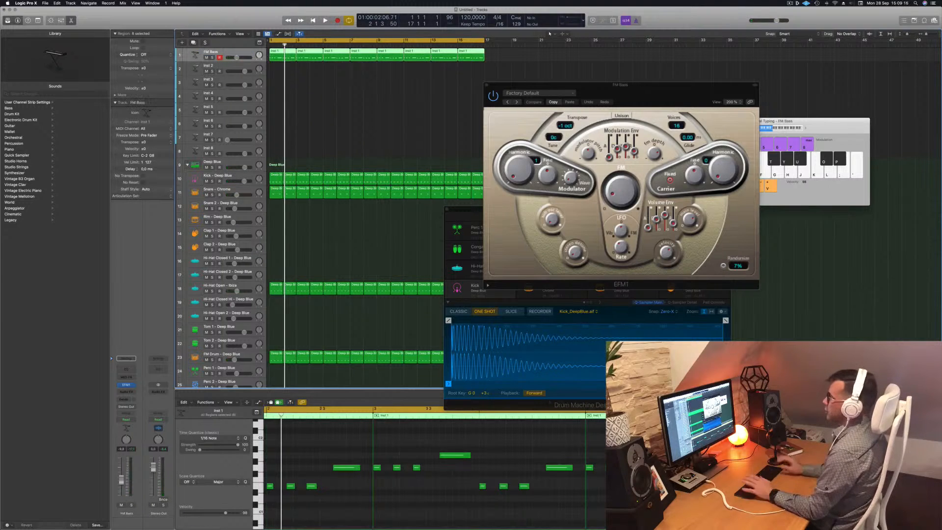
key("space")
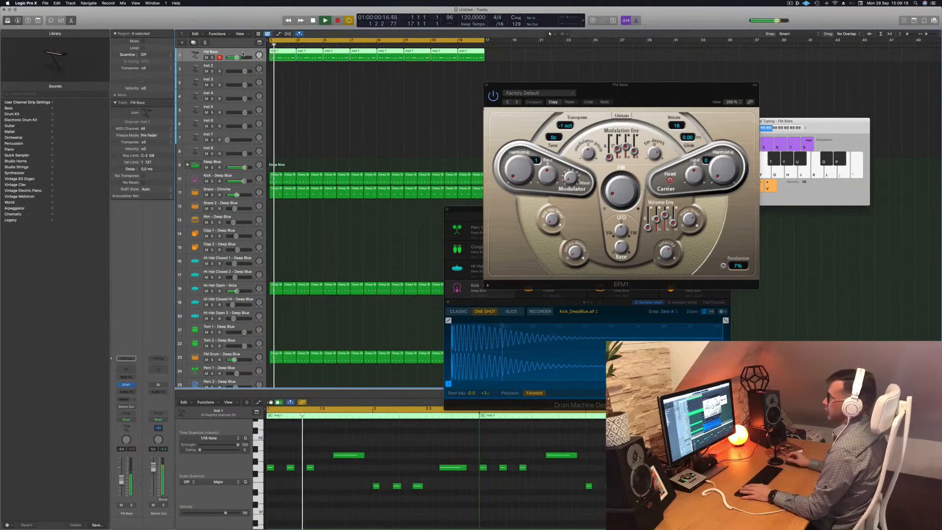
Load the Dark Attack Bass preset from EFM1's FM Bass presets and reposition the plug-in window.
left_click_drag(541, 97, 325, 102)
key("space")
left_click(303, 98)
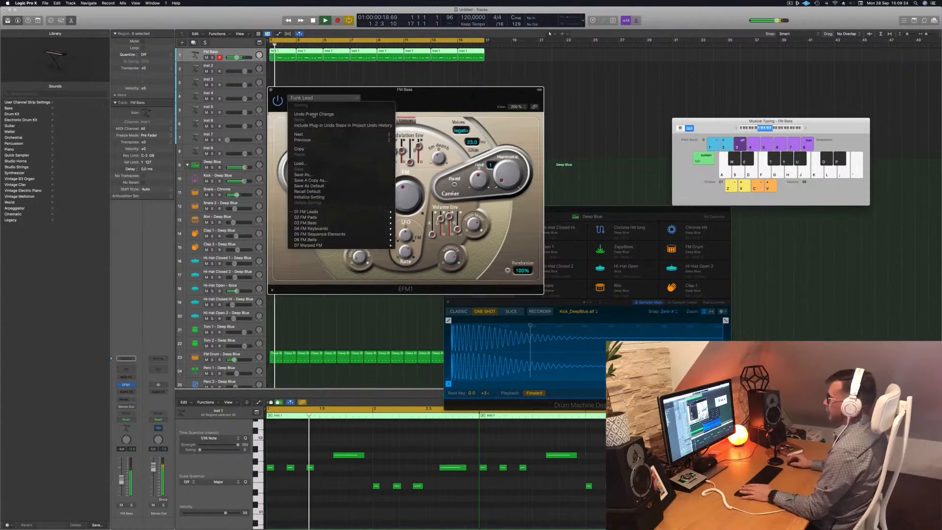
mouse_move(339, 224)
left_click(417, 223)
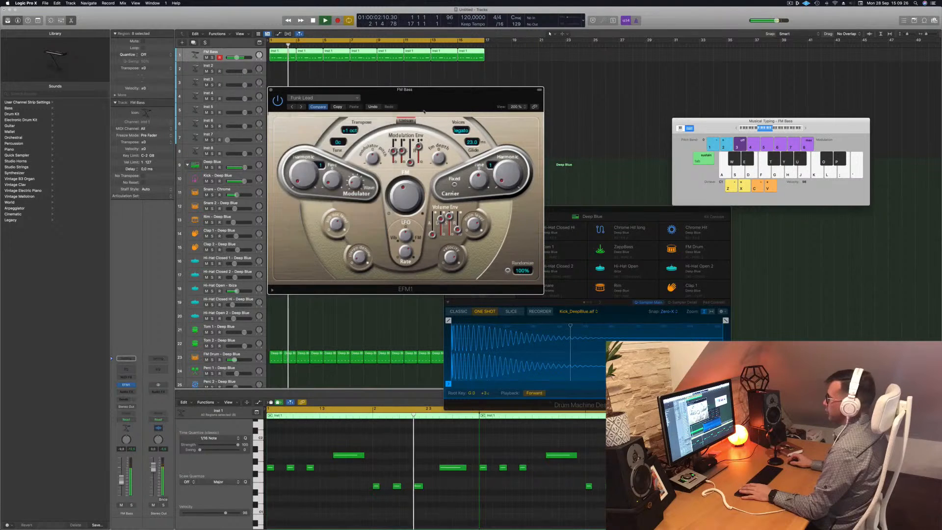
left_click_drag(423, 102, 525, 168)
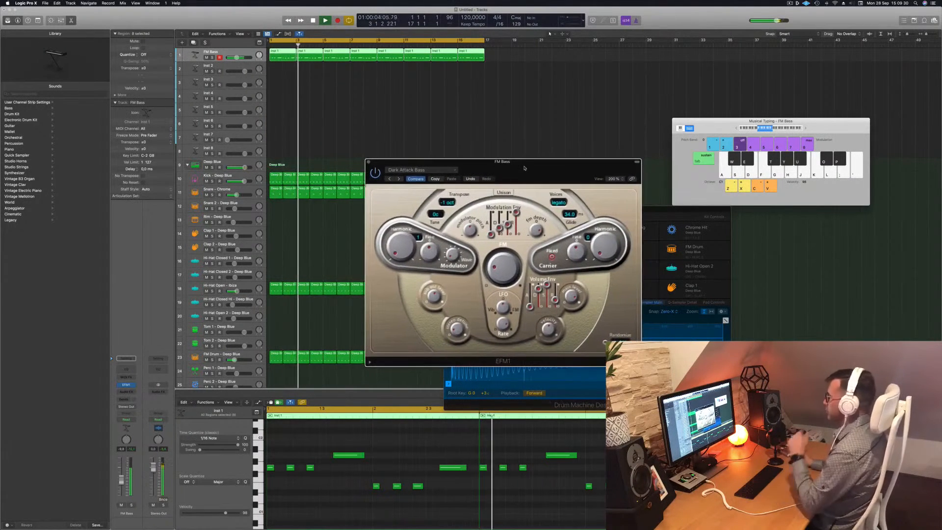
Audition several other EFM1 presets during playback and reselect Dark Attack Bass.
left_click(399, 179)
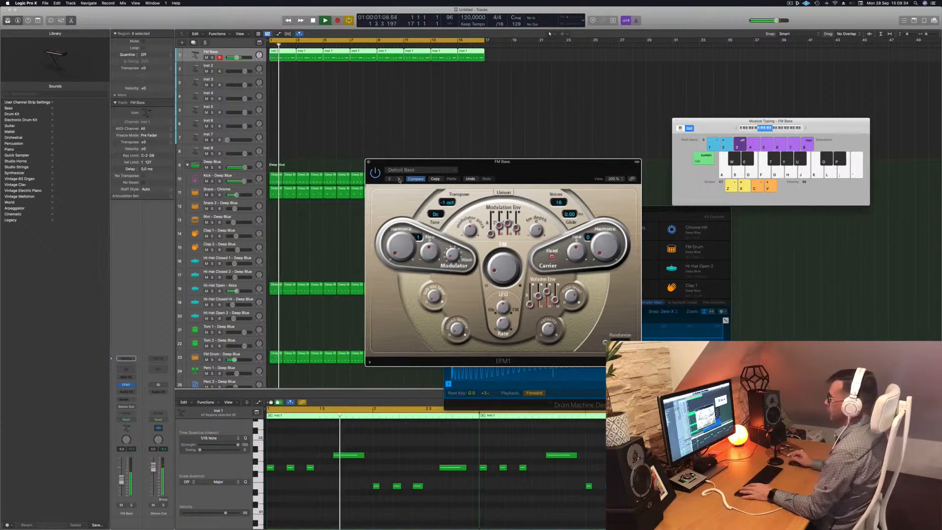
left_click(398, 179)
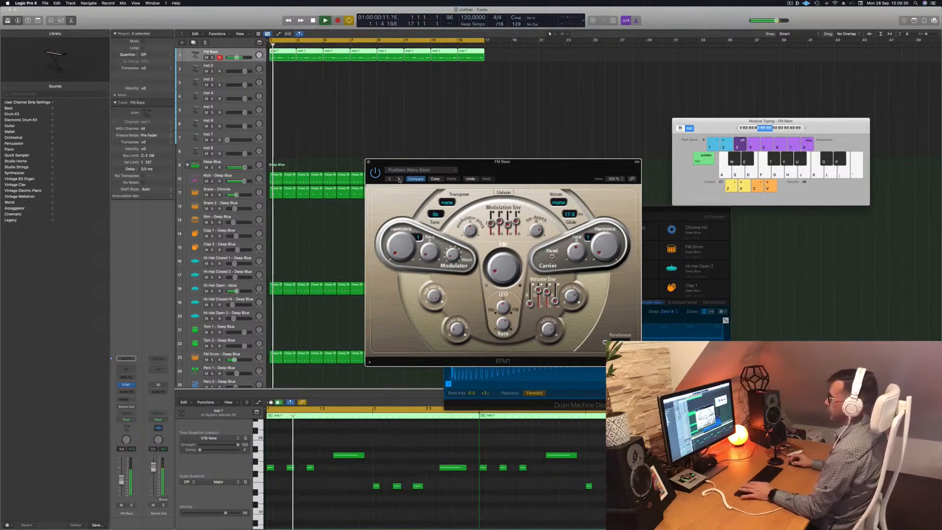
left_click(399, 179)
key("space")
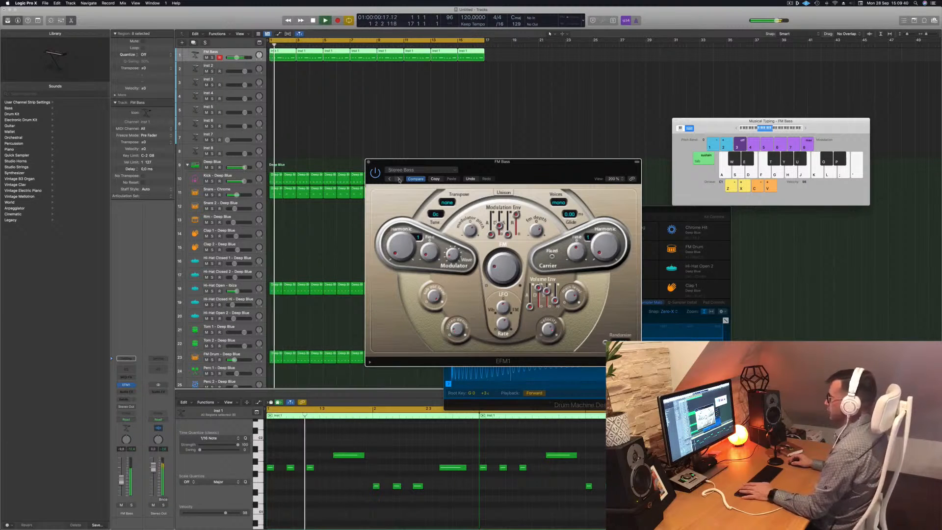
left_click(399, 180)
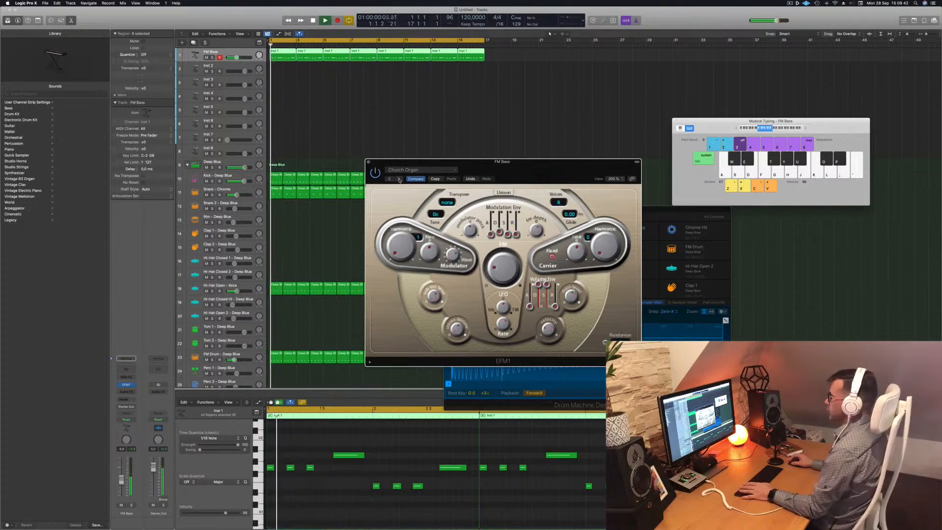
left_click(399, 180)
left_click(426, 169)
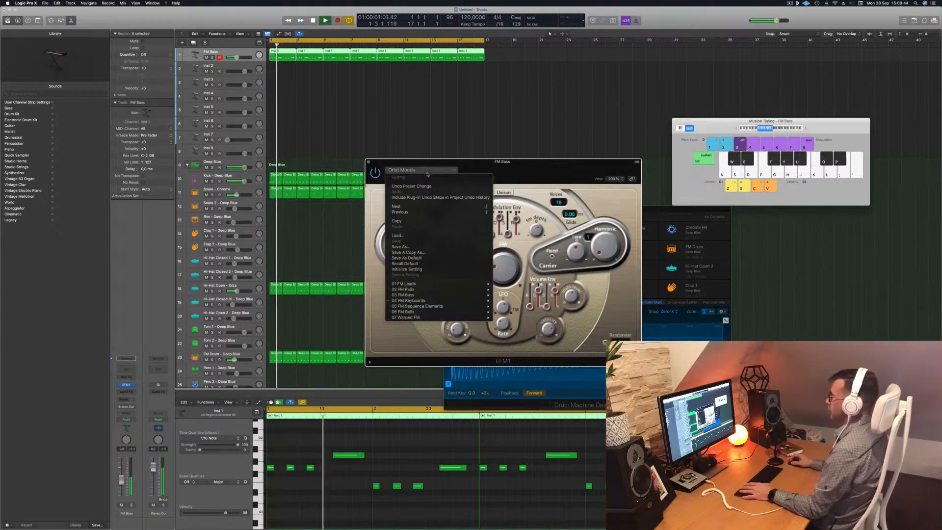
mouse_move(448, 302)
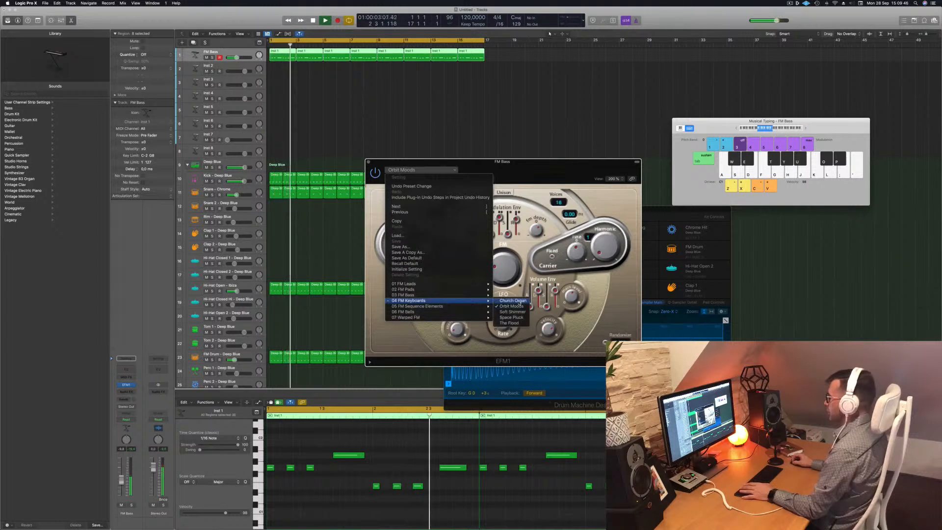
left_click(515, 295)
Close the EFM1 window and play the project a few times to hear the bass with the drums.
left_click_drag(529, 169, 565, 102)
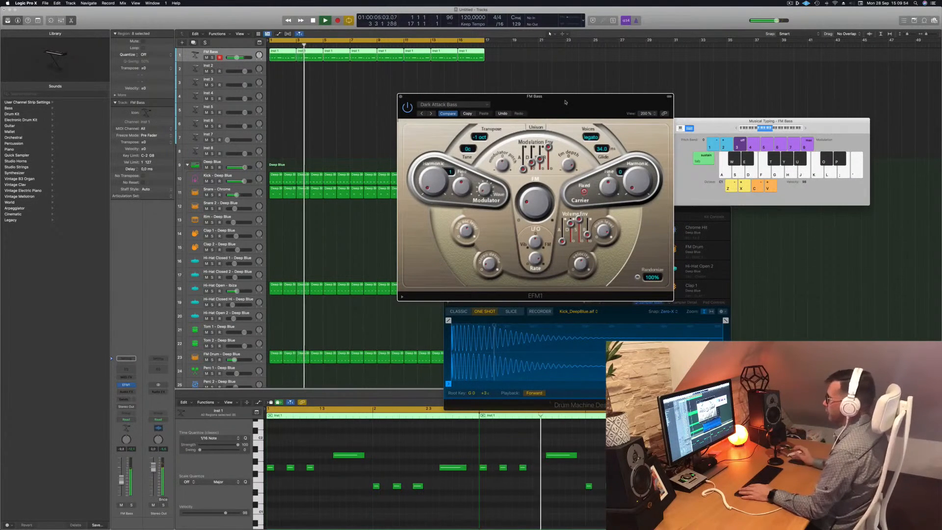
key("space")
key("space")
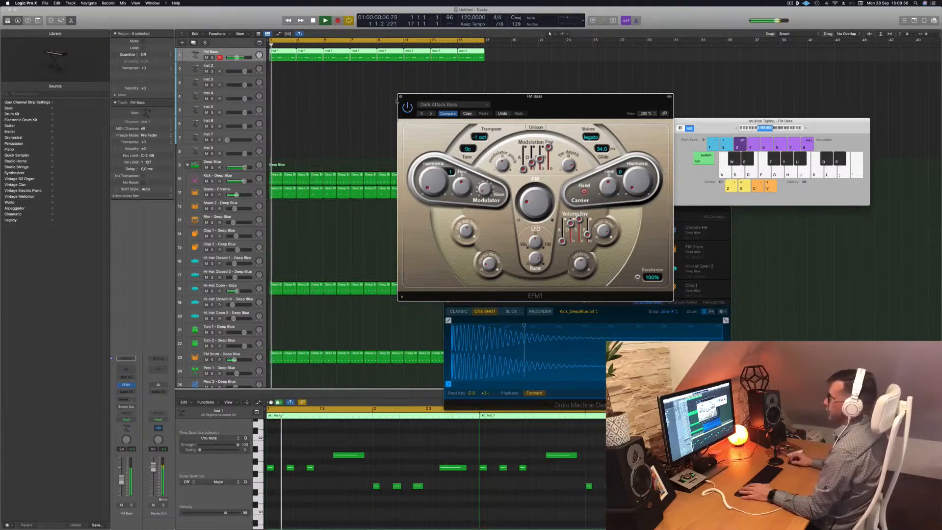
left_click(401, 96)
key("space")
key("space")
key("space")
key("space")
key("space")
key("space")
key("space")
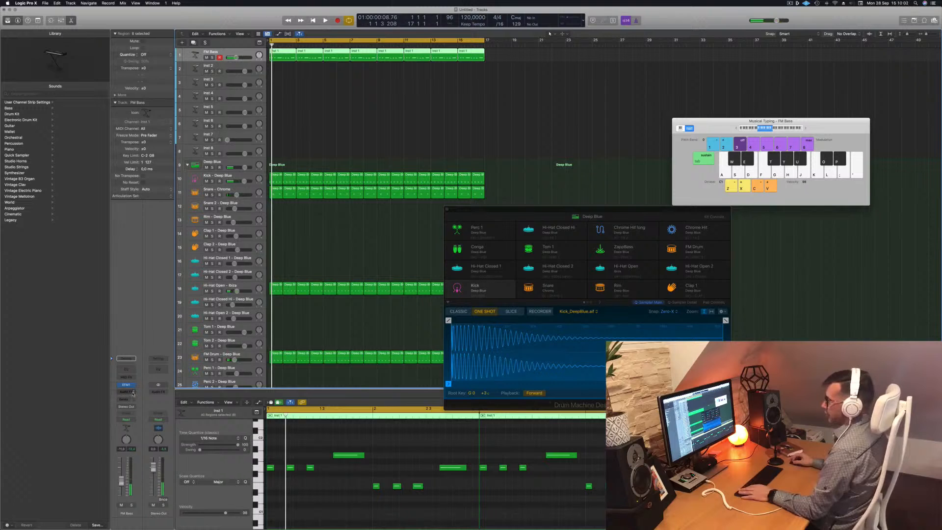
Insert a Compressor on the FM Bass track and set its side chain to the Kick – Deep Blue track.
left_click(133, 392)
left_click(173, 413)
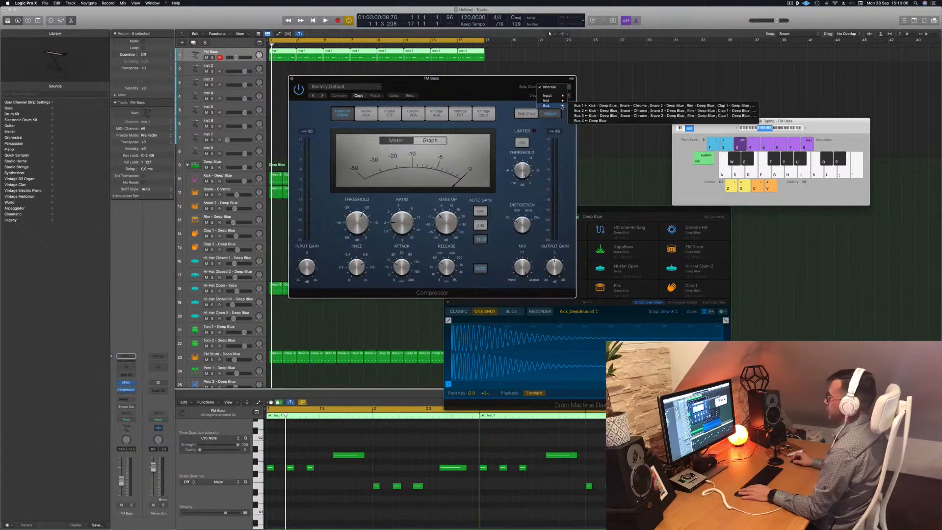
mouse_move(563, 102)
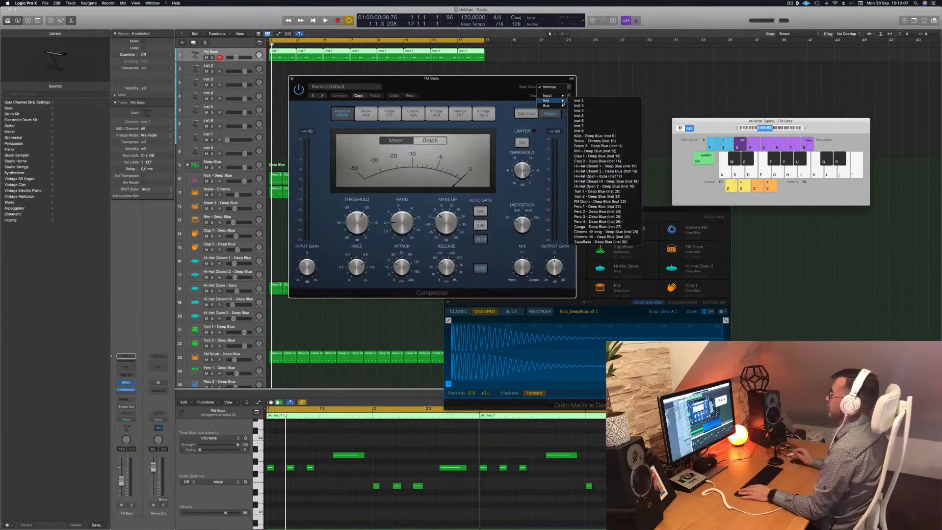
left_click(607, 138)
left_click_drag(432, 78, 475, 73)
key("space")
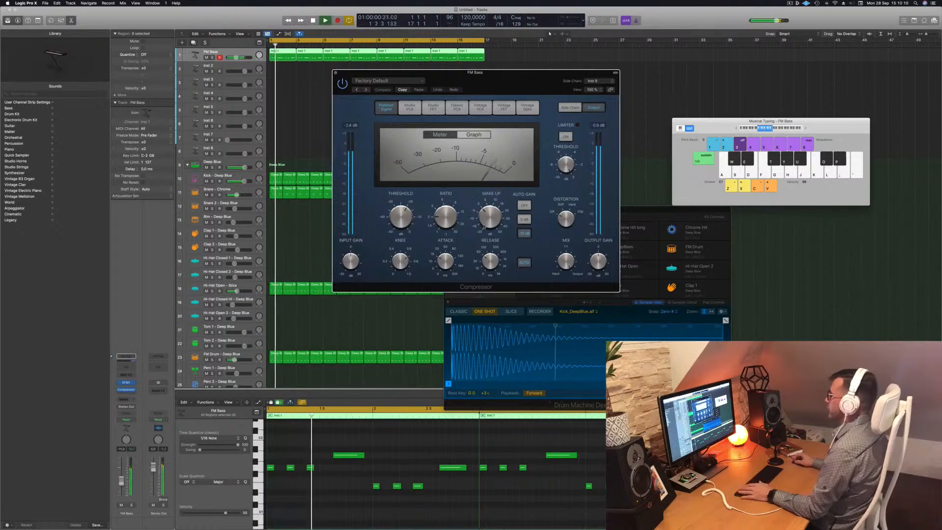
Adjust the compressor's release, ratio, output gain and threshold, then close it and return to the start.
left_click_drag(492, 264, 492, 281)
left_click_drag(445, 213, 448, 198)
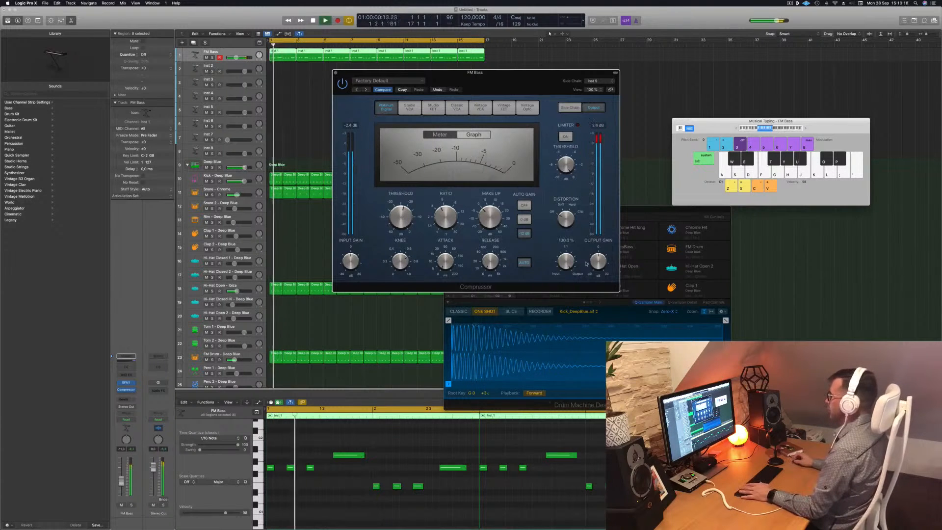
left_click_drag(598, 257, 599, 263)
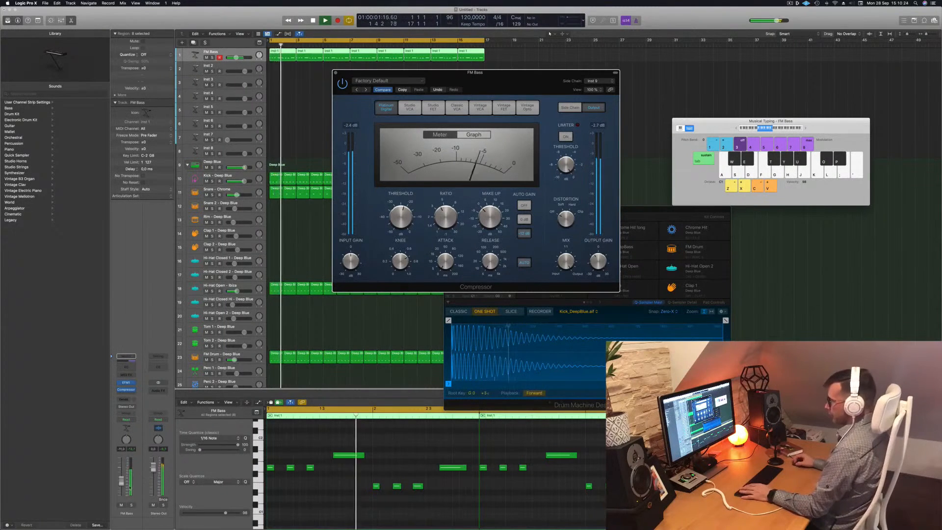
left_click_drag(122, 484, 121, 482)
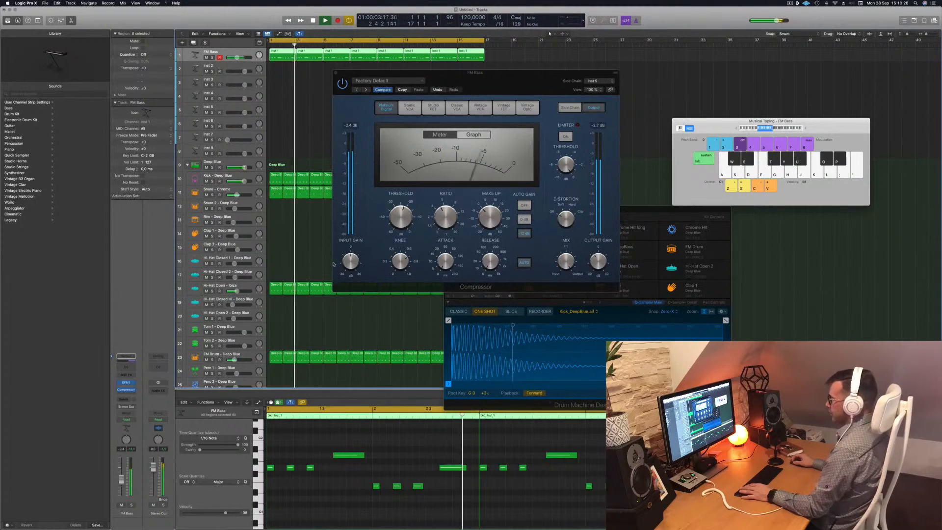
left_click(400, 224)
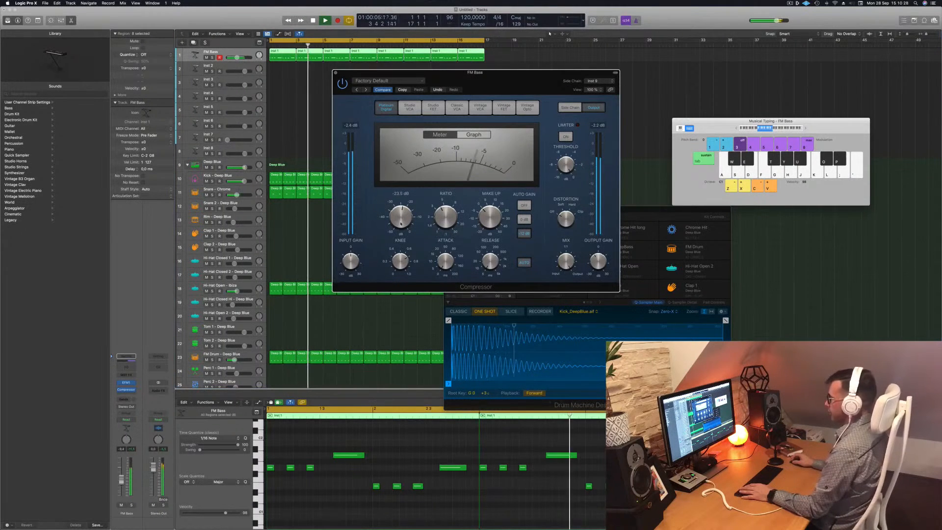
left_click_drag(518, 78, 557, 100)
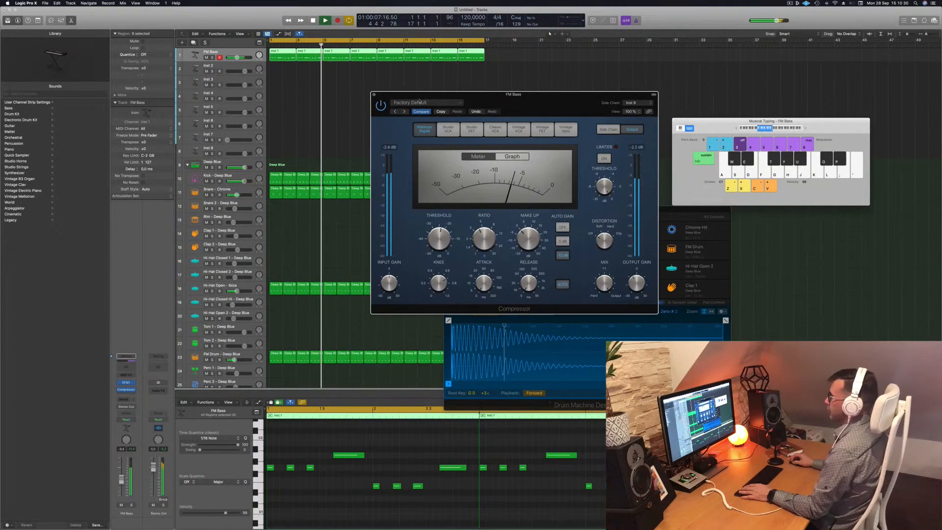
left_click(374, 94)
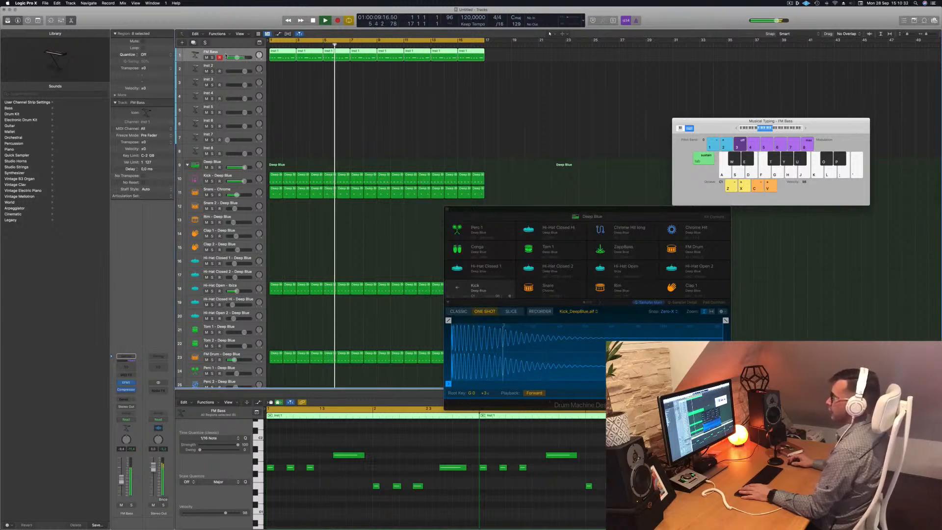
key("Return")
Insert a second Compressor on the FM Bass track and play from the start.
left_click(130, 394)
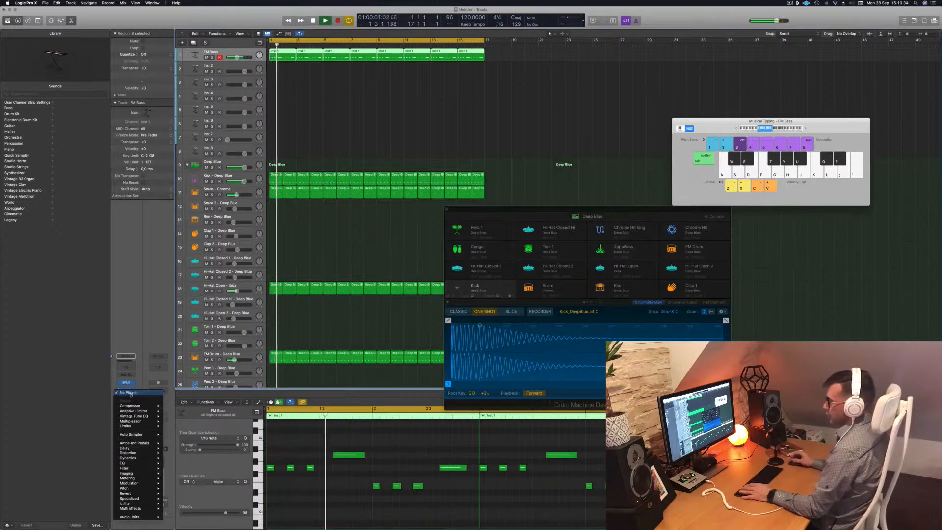
mouse_move(134, 408)
left_click(174, 406)
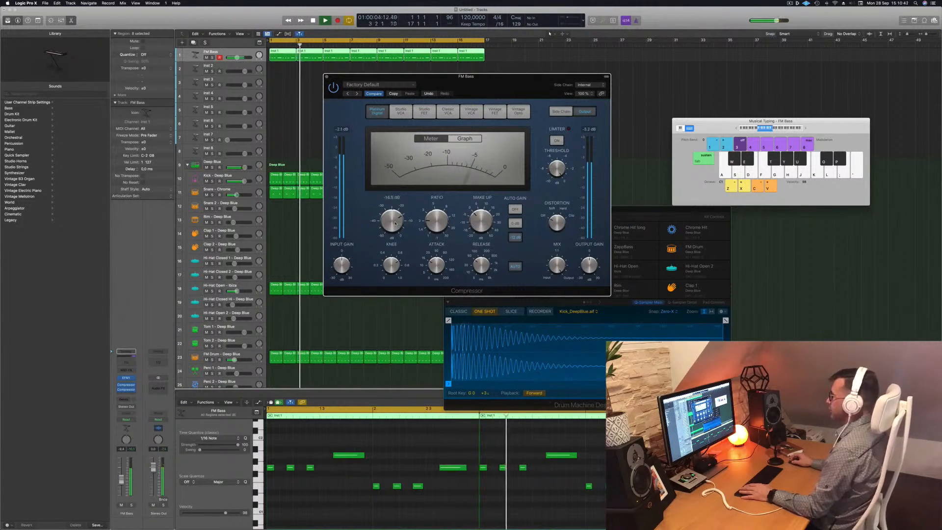
key("Return")
left_click_drag(122, 483, 122, 483)
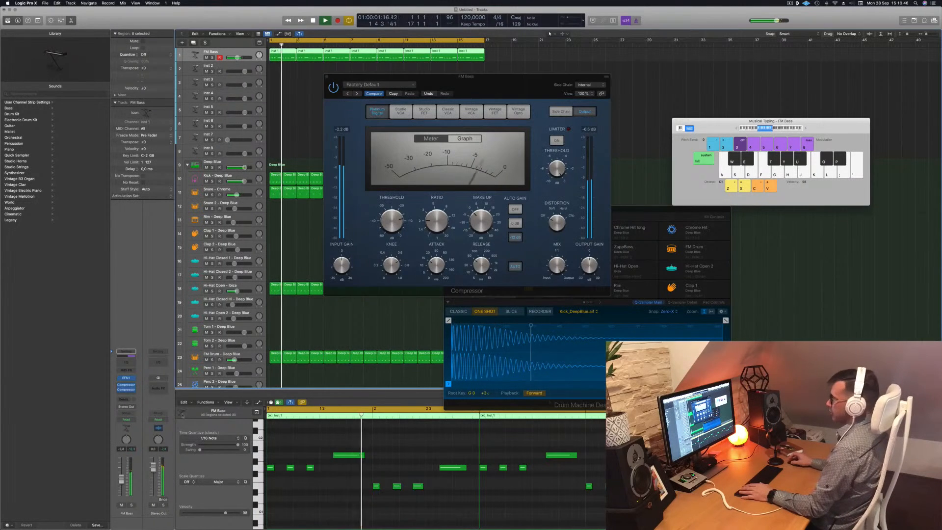
Bypass and re-enable the second compressor to compare during playback, then close its window.
left_click(337, 88)
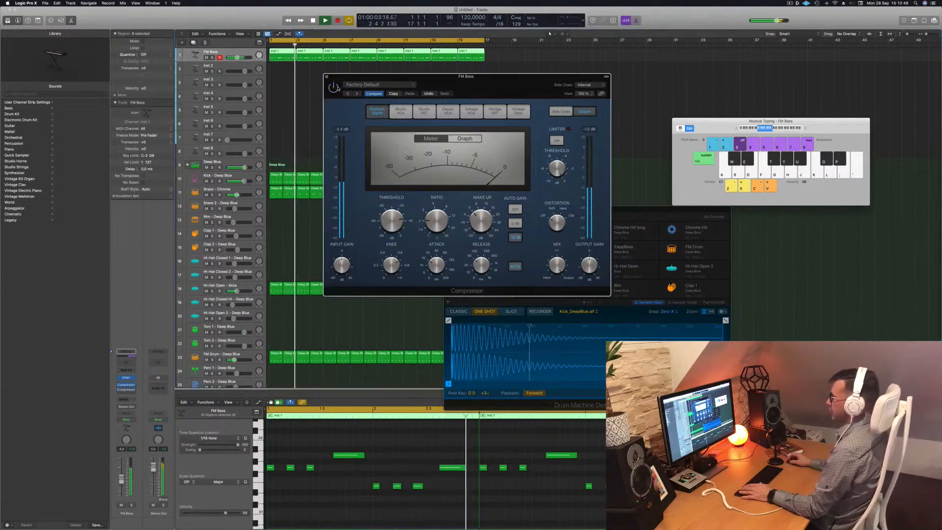
key("Return")
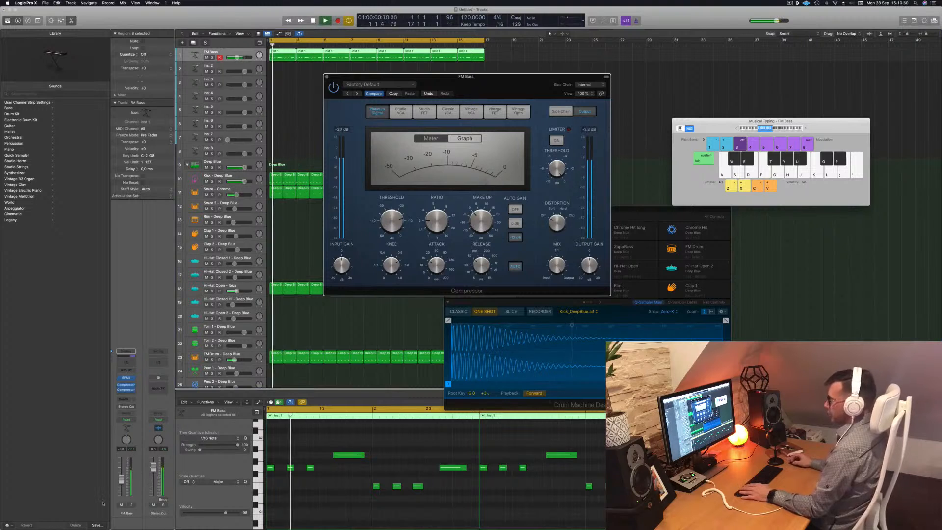
left_click_drag(121, 480, 121, 478)
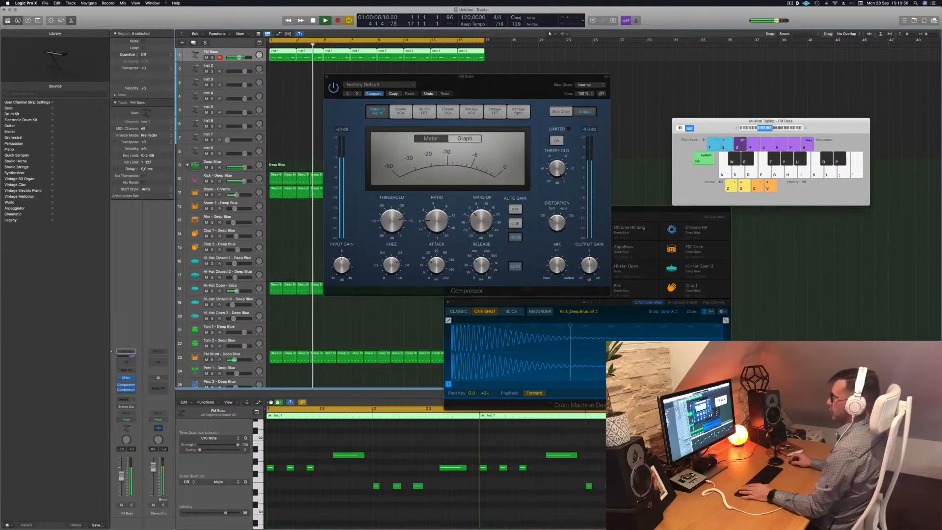
left_click(336, 90)
left_click_drag(485, 88, 483, 92)
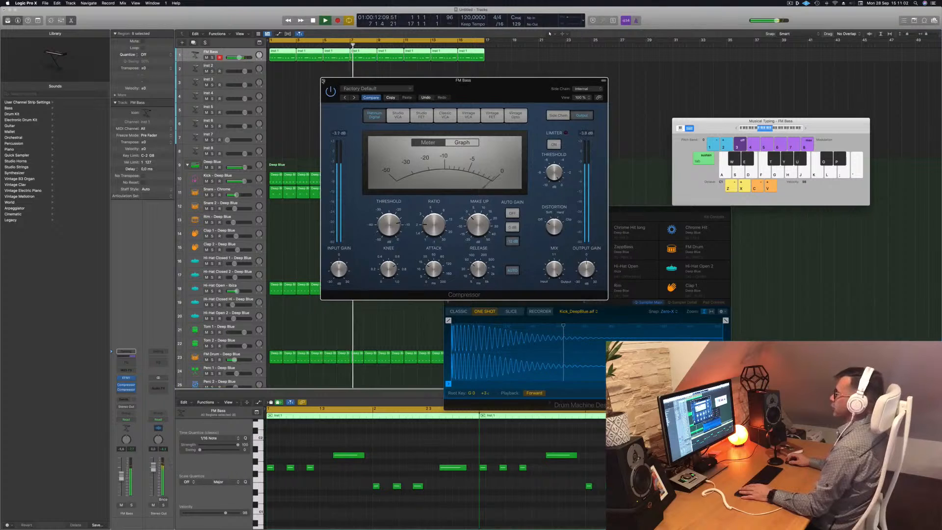
left_click(322, 80)
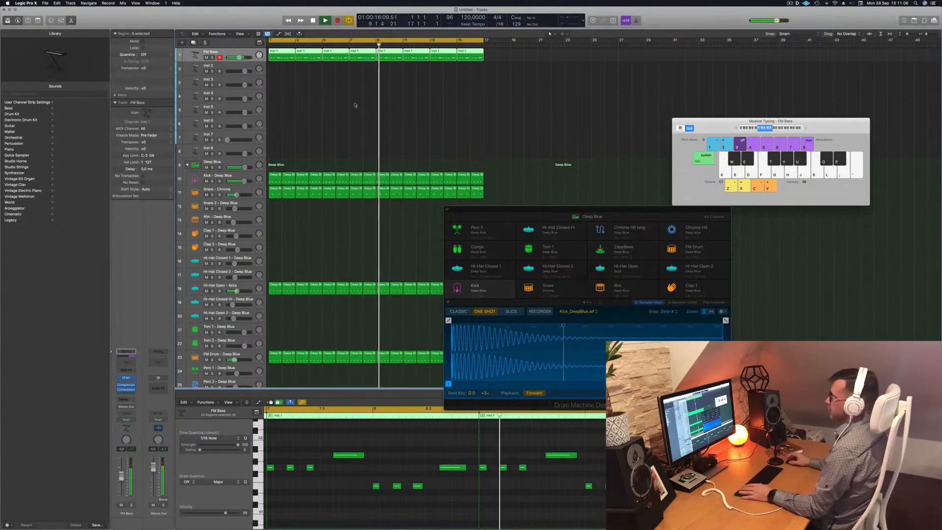
Add a send from the FM Bass track to Bus 5, replaying the loop from the start.
key("Return")
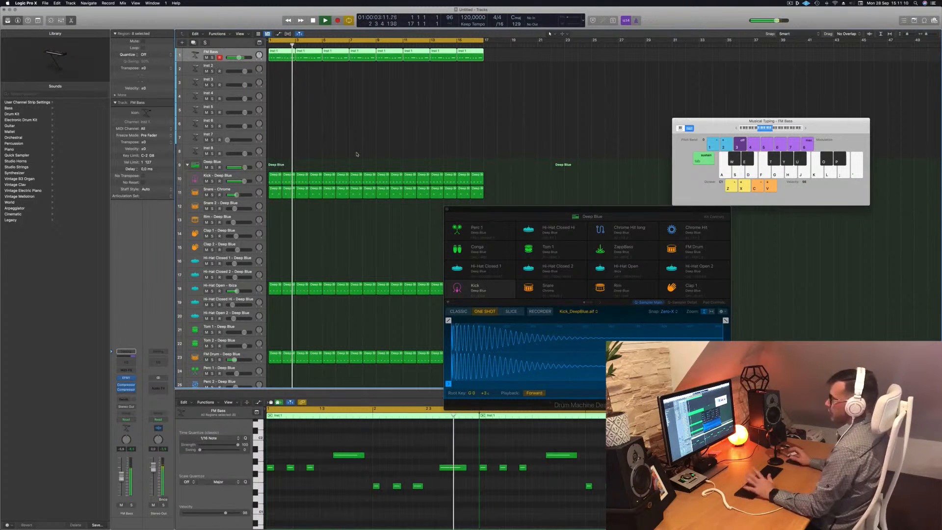
key("Return")
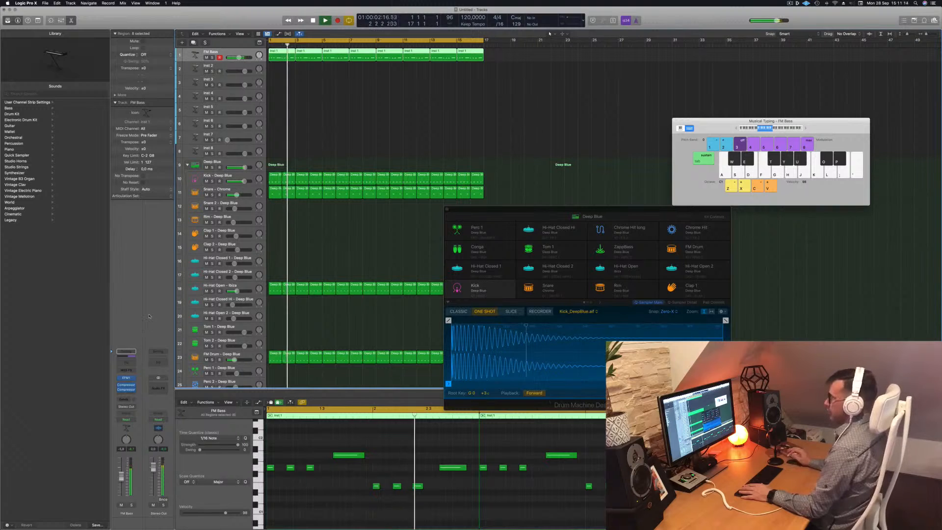
key("space")
left_click(121, 400)
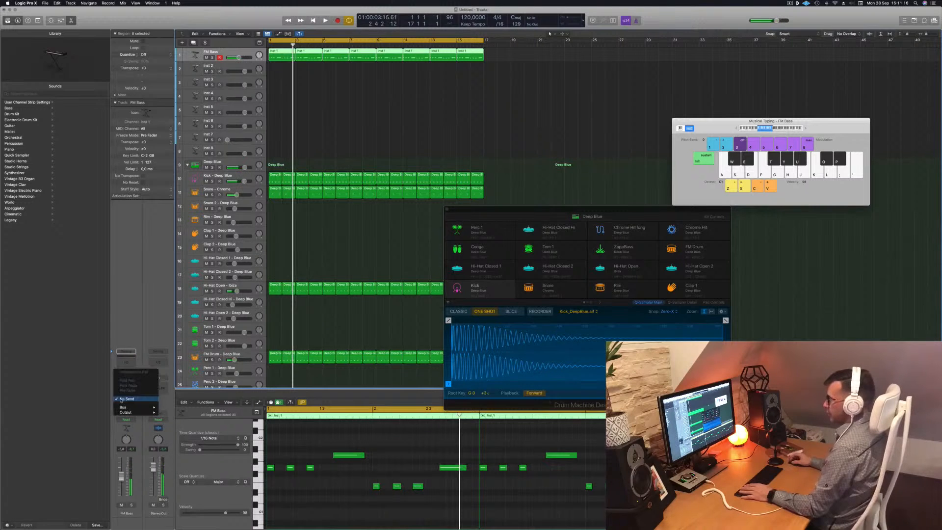
mouse_move(124, 408)
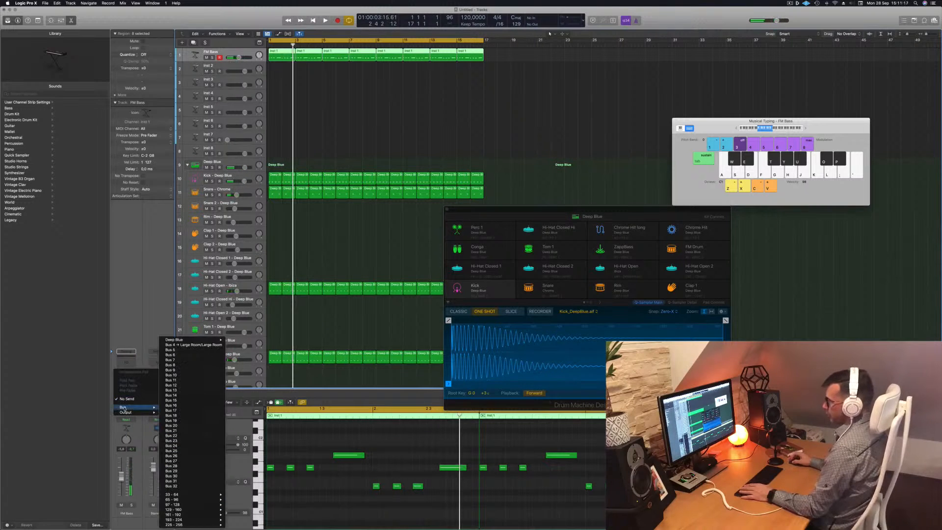
left_click(179, 351)
key("space")
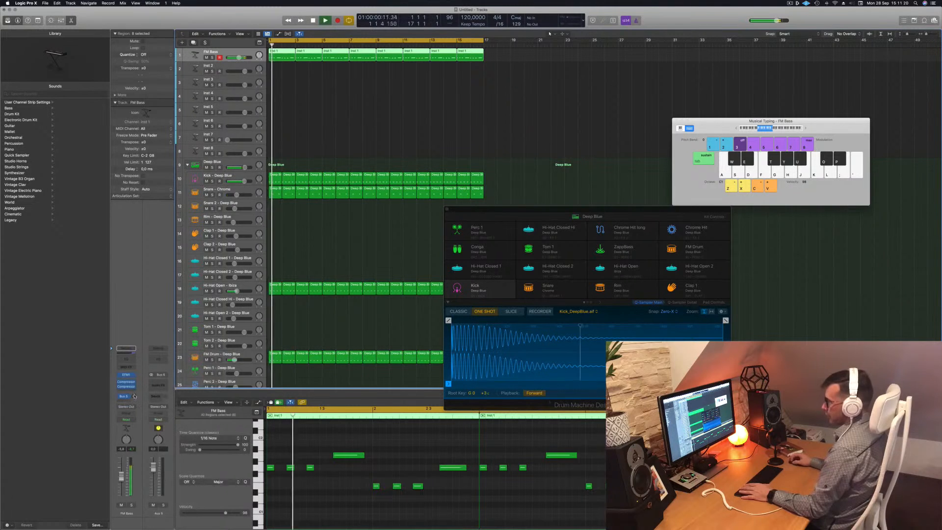
key("space")
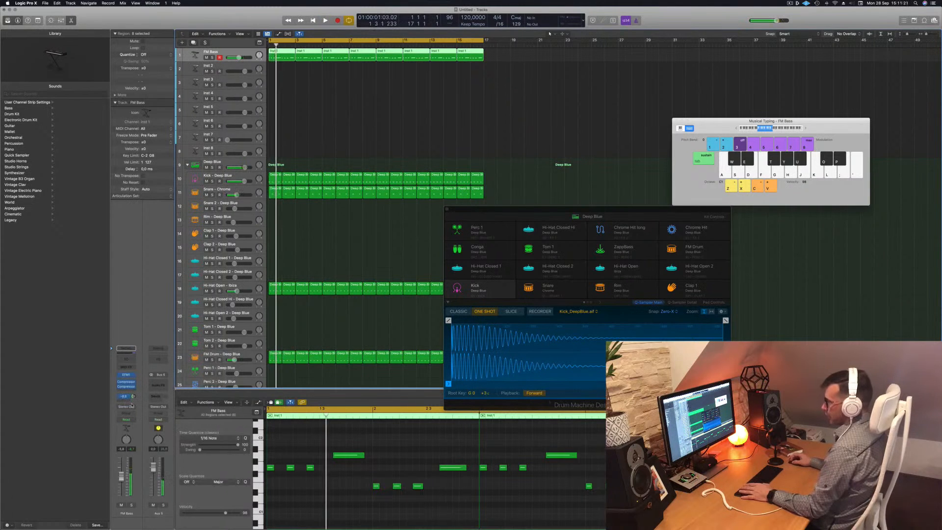
Insert a ChromaVerb reverb on the new Aux 5 channel and start playback.
left_click(159, 384)
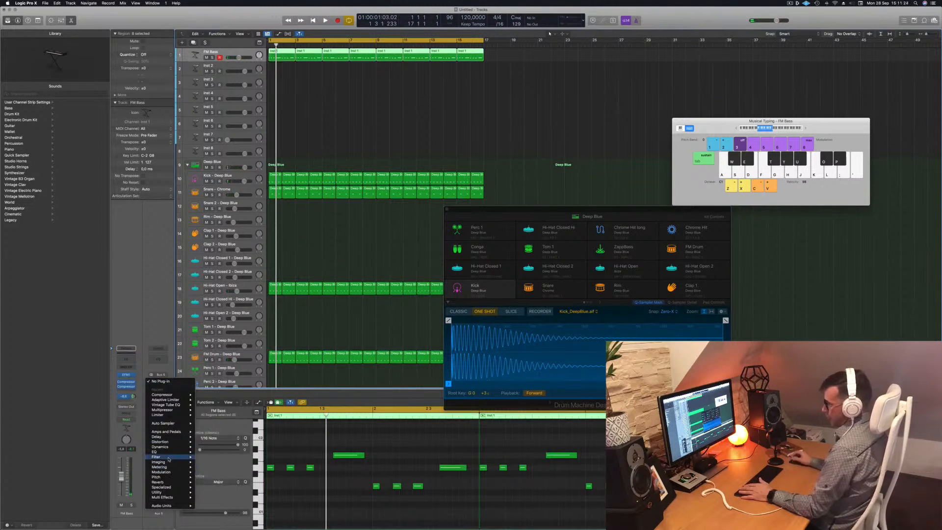
mouse_move(173, 440)
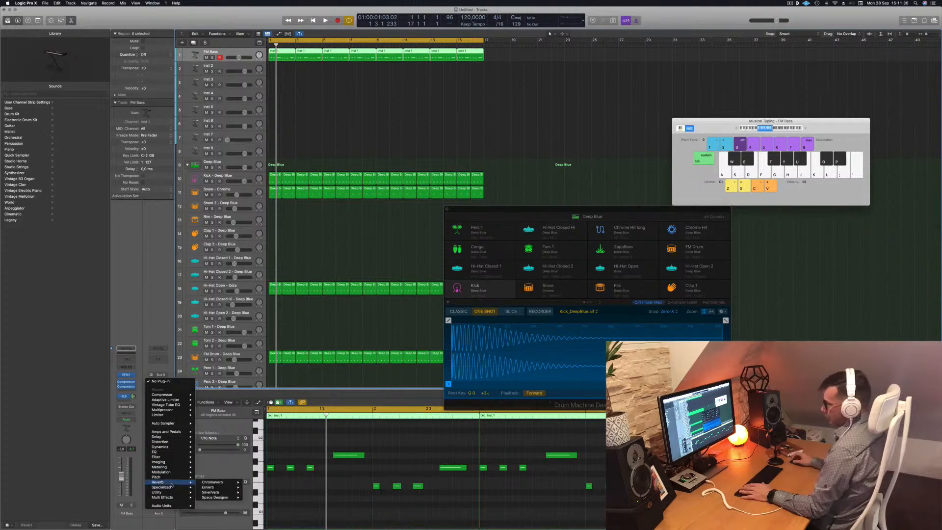
left_click(256, 483)
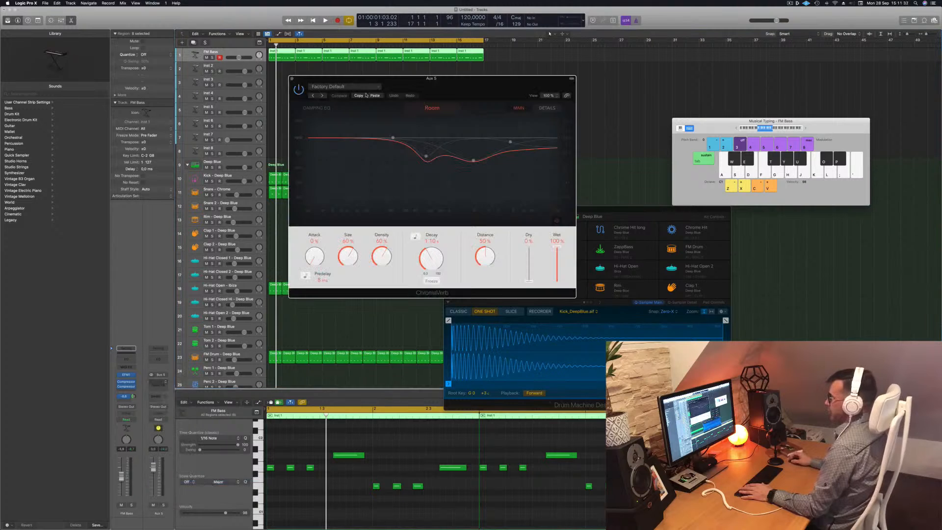
left_click_drag(412, 78, 470, 67)
key("space")
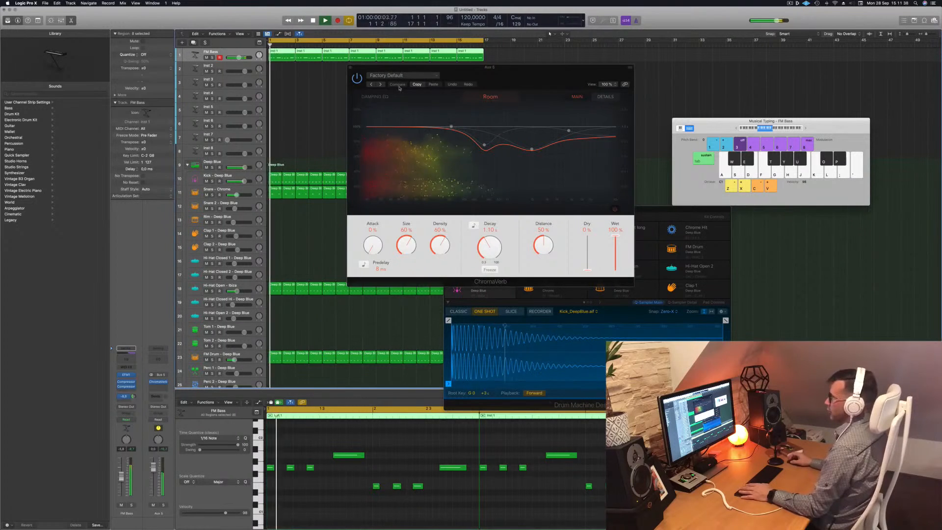
Step through the ChromaVerb presets one after another while listening during playback.
left_click(381, 85)
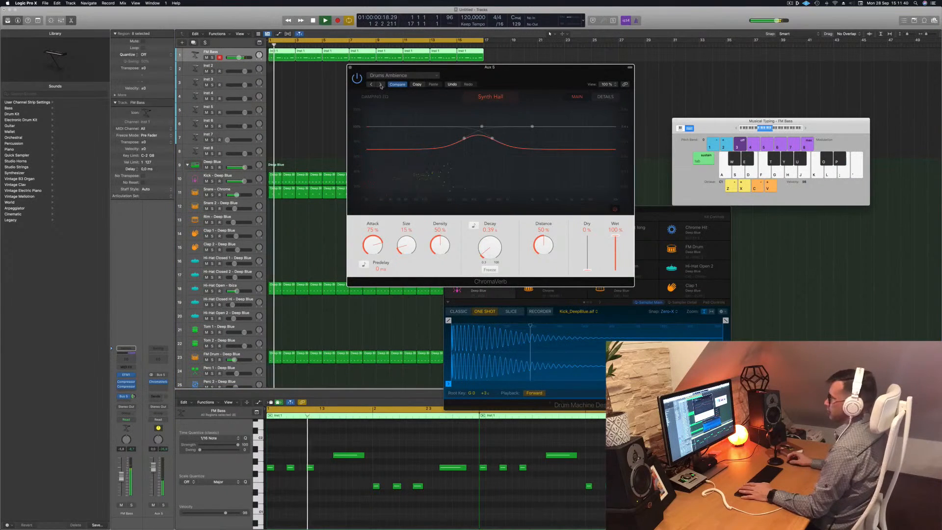
left_click(381, 85)
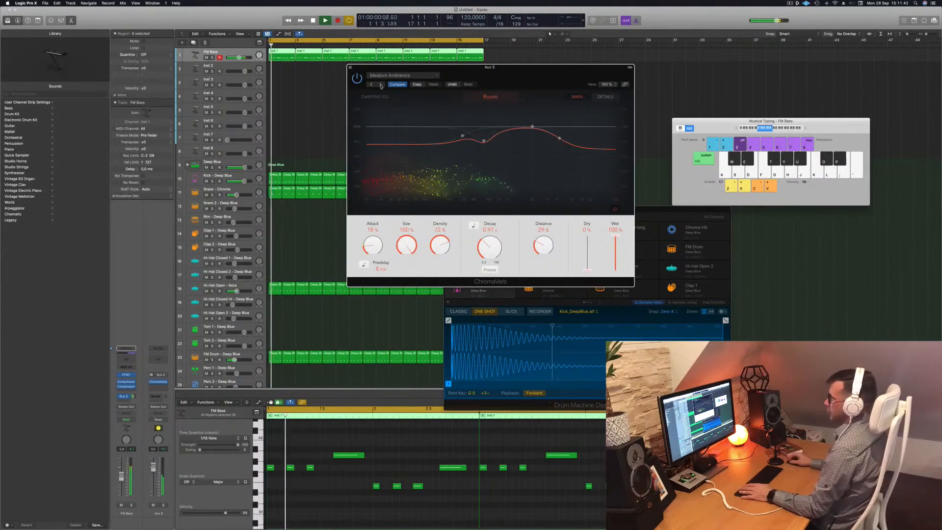
left_click(382, 85)
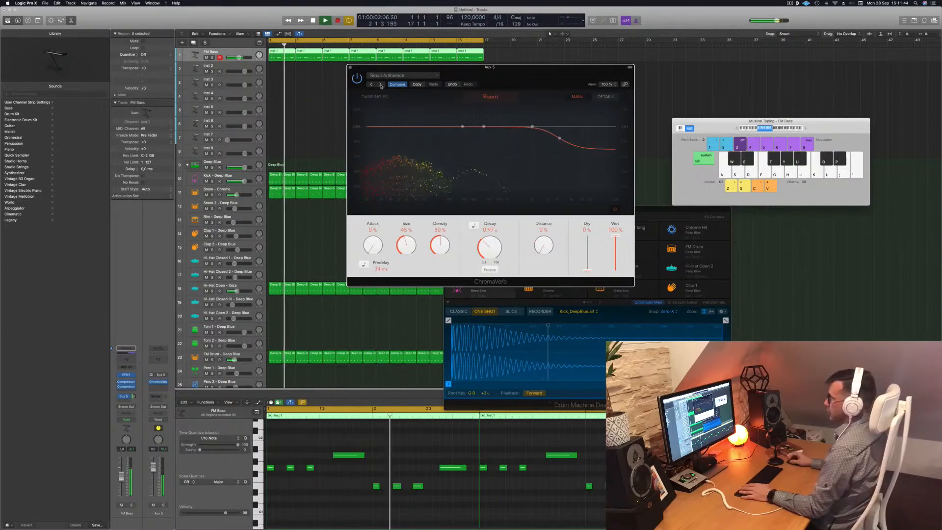
left_click(382, 85)
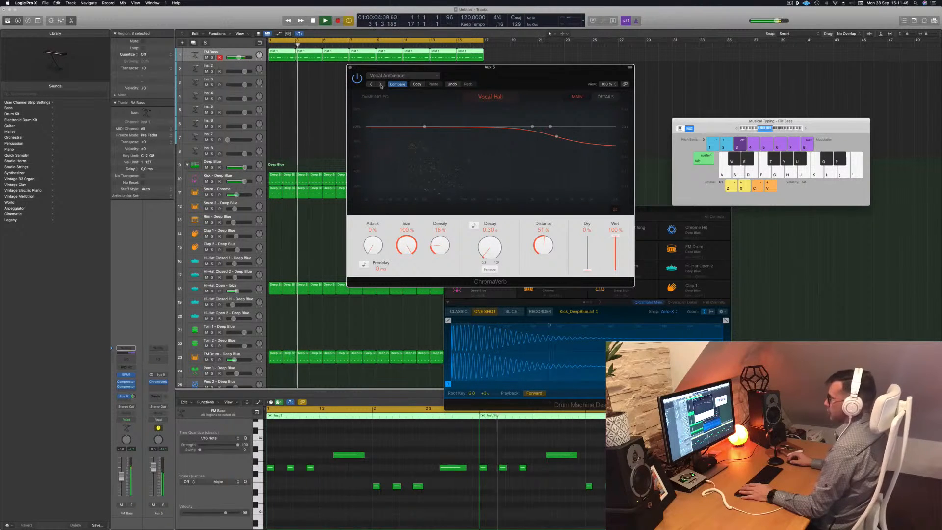
left_click(381, 84)
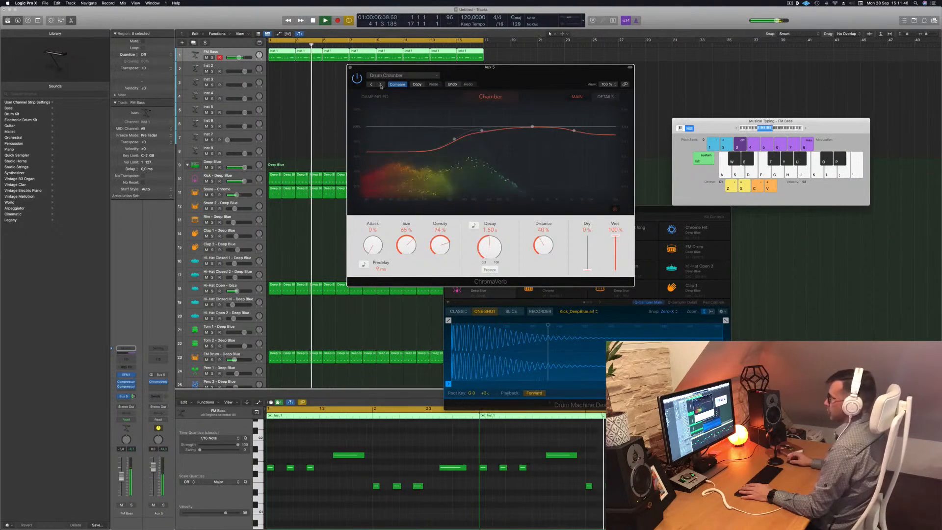
left_click(381, 84)
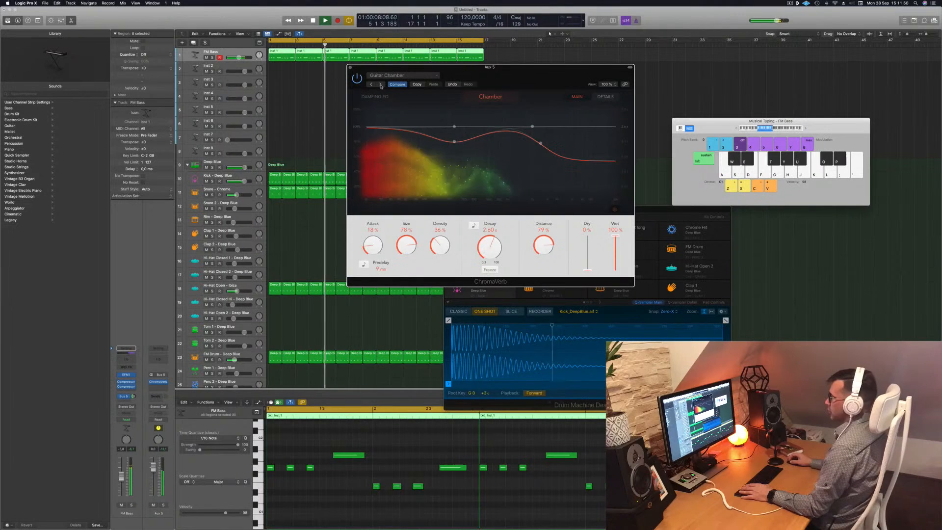
left_click(381, 85)
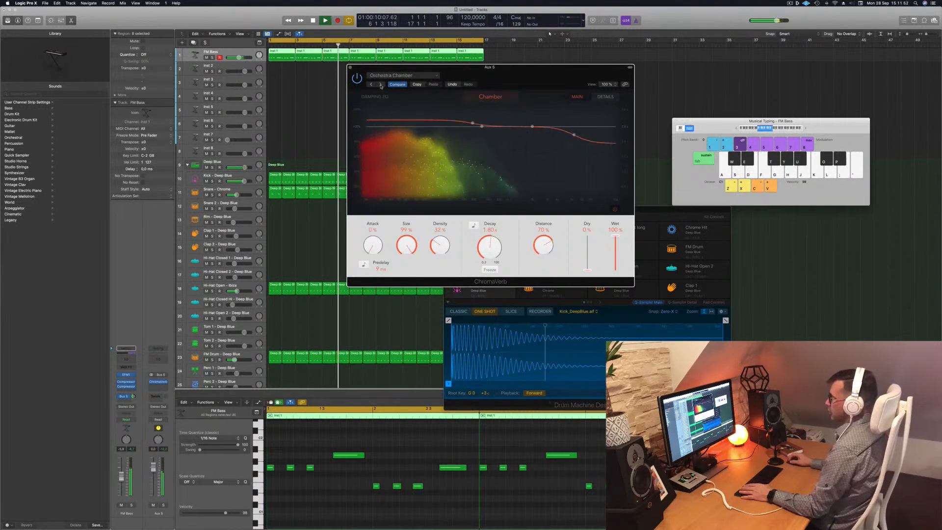
left_click(381, 84)
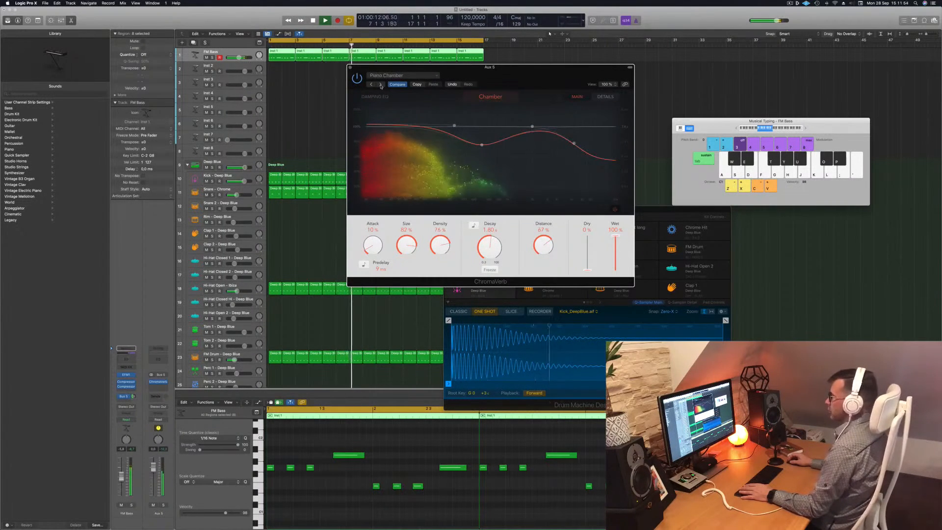
left_click(382, 84)
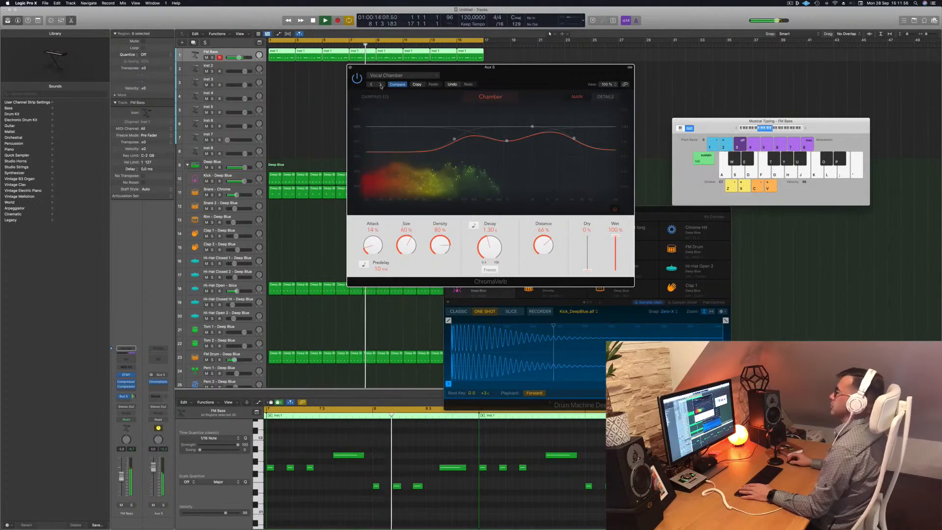
left_click(381, 85)
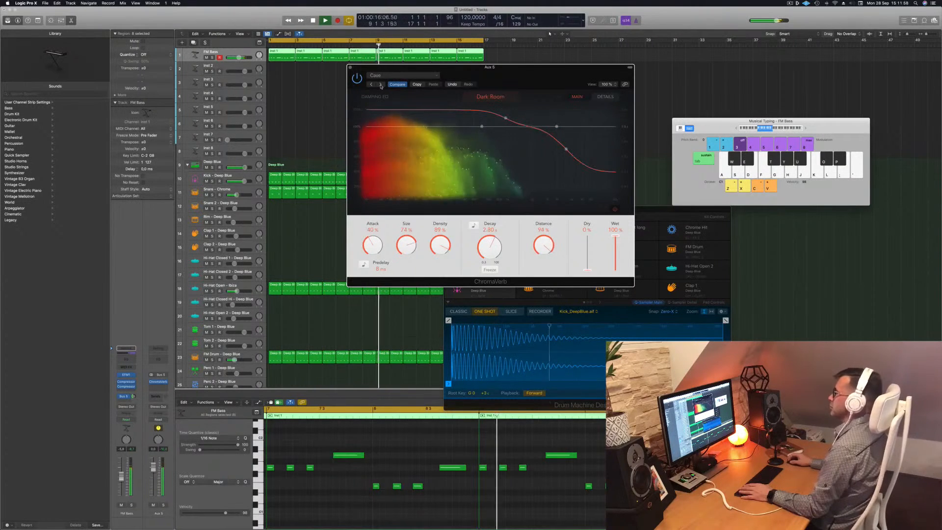
left_click(380, 85)
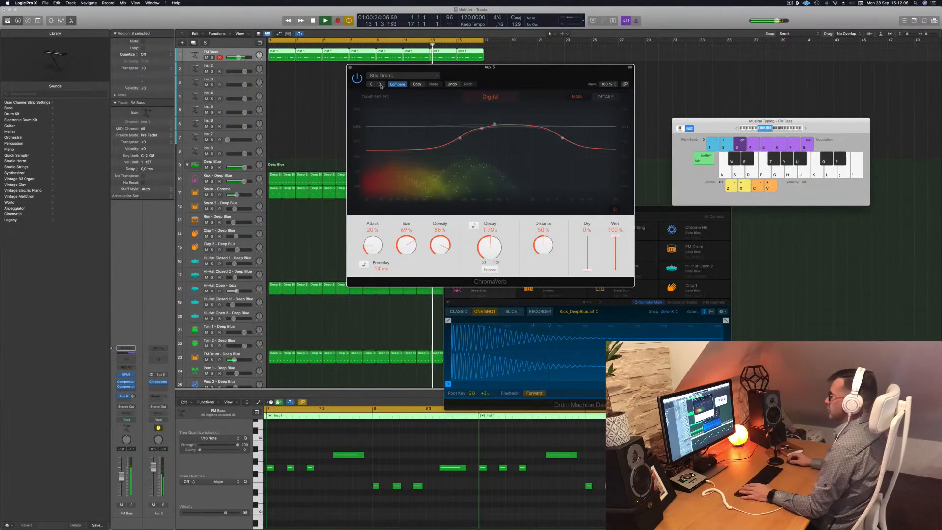
left_click(381, 85)
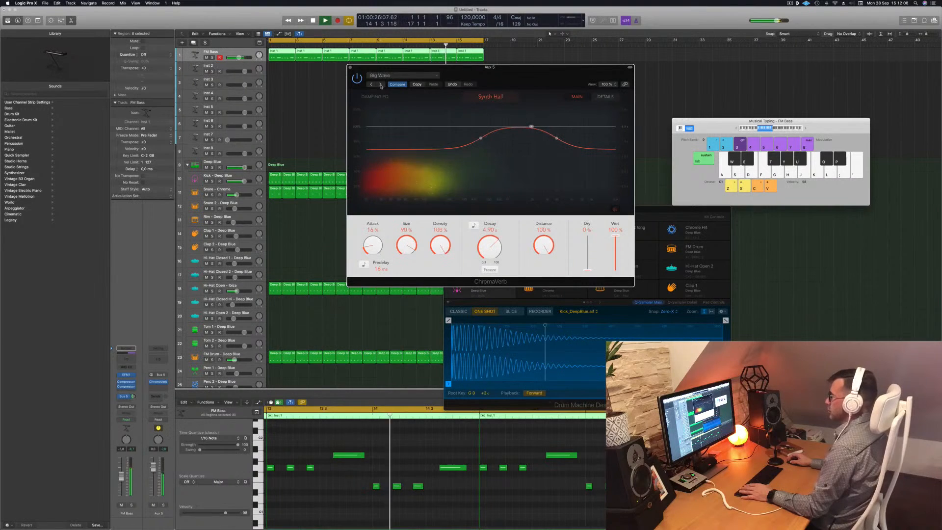
left_click(381, 85)
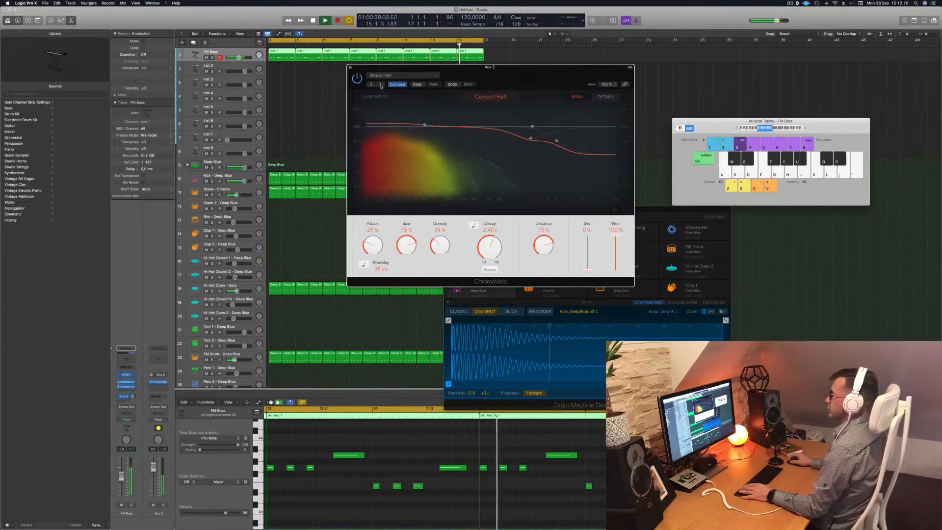
Recall the ChromaVerb default setting and raise one of its damping EQ bands.
left_click(390, 76)
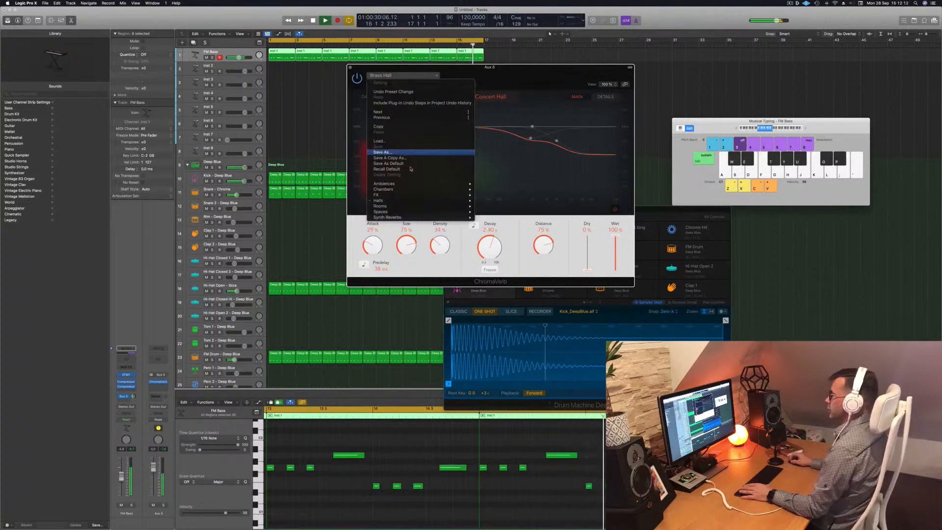
left_click(410, 169)
left_click_drag(508, 71, 537, 50)
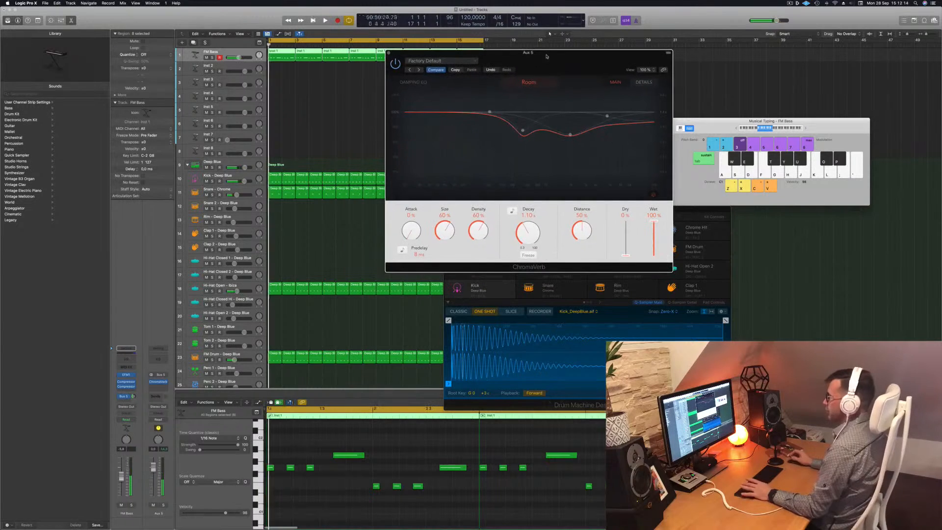
key("space")
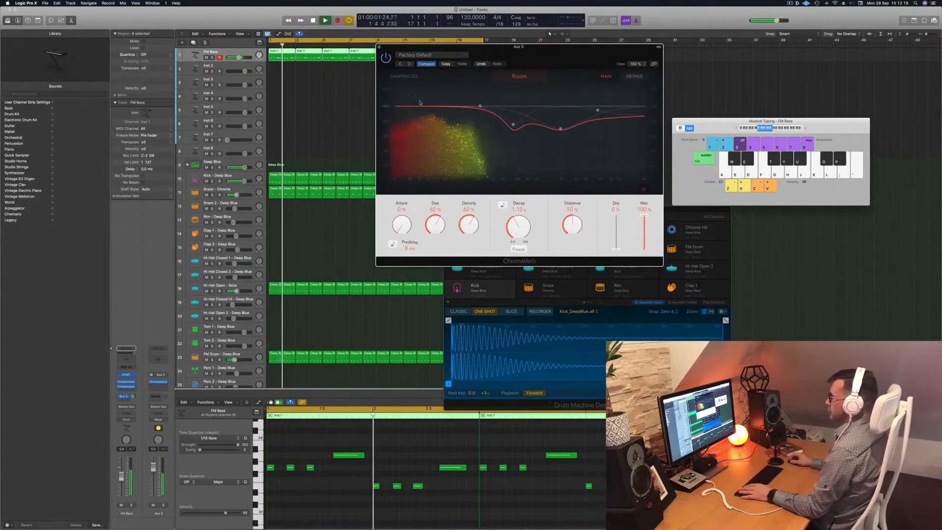
left_click_drag(513, 124, 537, 97)
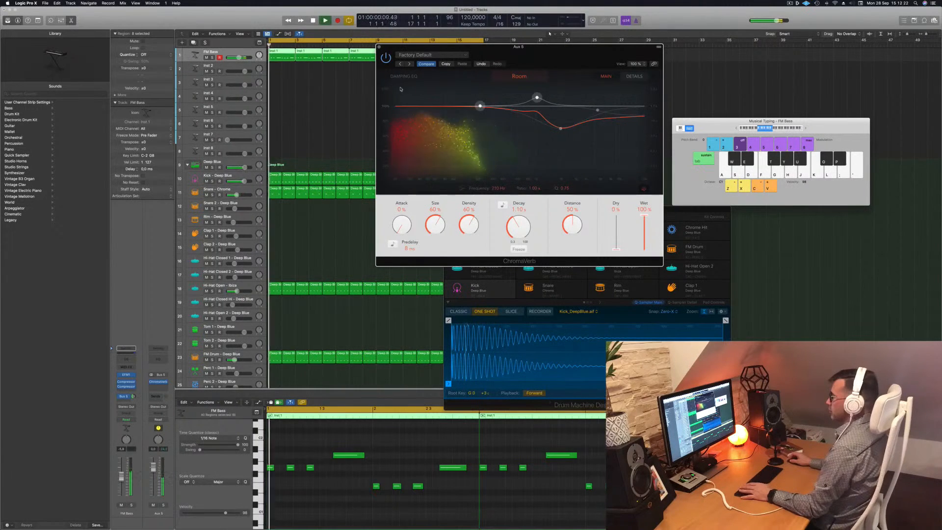
Add a Channel EQ on Aux 5 with a high-pass filter at about 218 Hz.
left_click(160, 360)
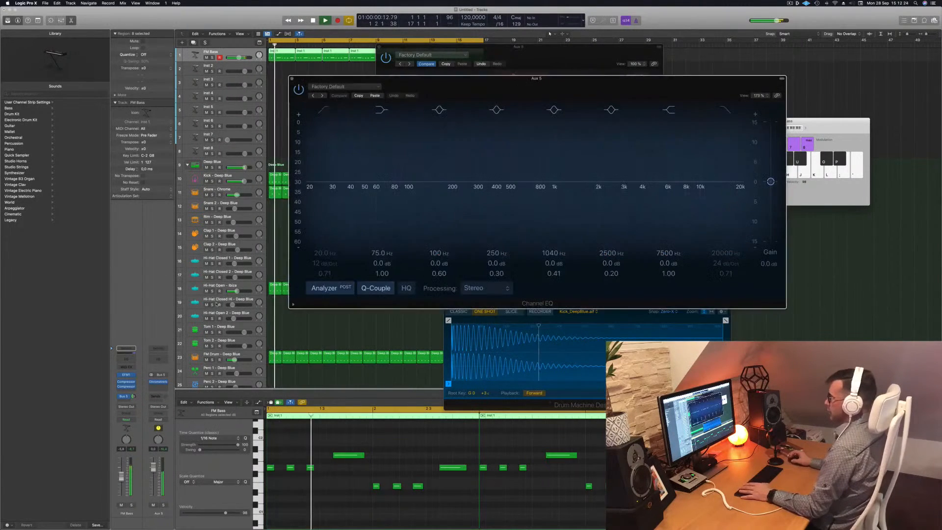
left_click_drag(320, 165, 468, 149)
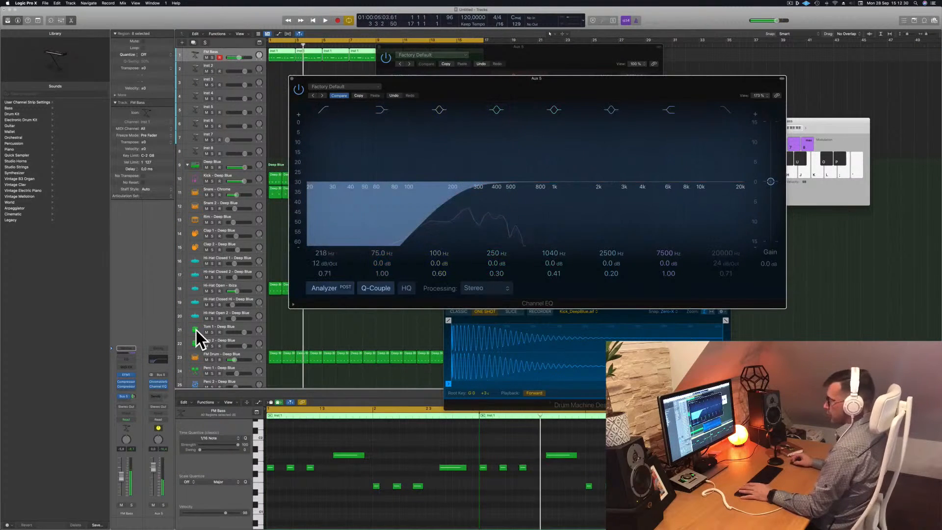
Insert a stereo Compressor on the Aux 5 channel after the Channel EQ and play the loop.
left_click(134, 396)
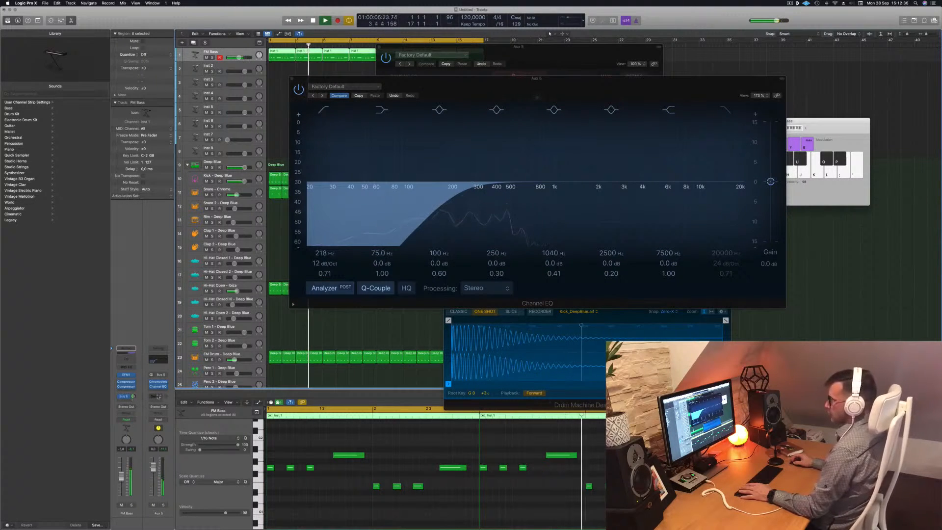
left_click(159, 391)
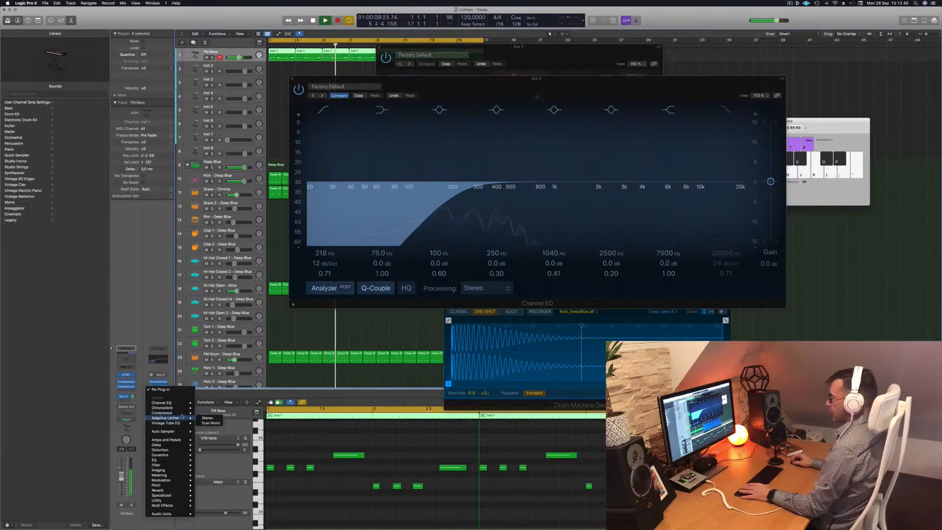
left_click(207, 414)
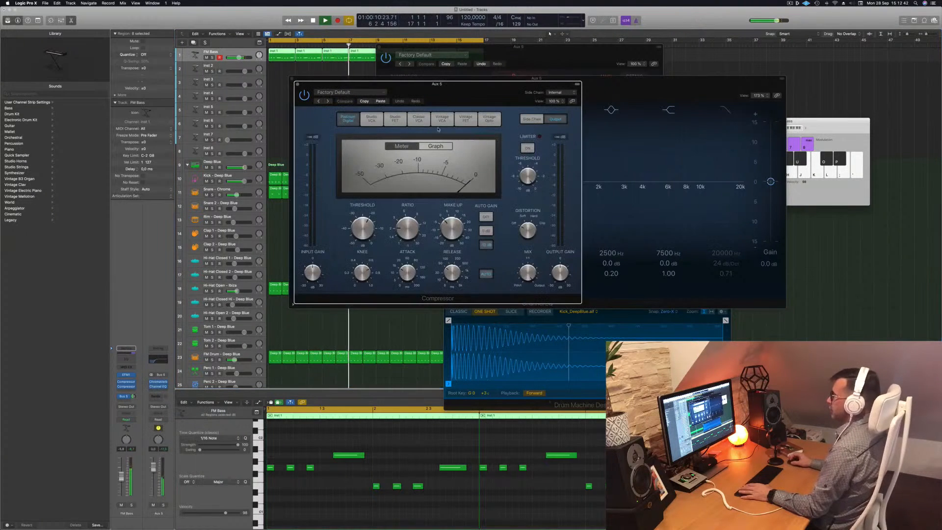
key("space")
Set the reverb compressor's side chain to Kick - Deep Blue, raise its ratio, and close it.
mouse_move(563, 108)
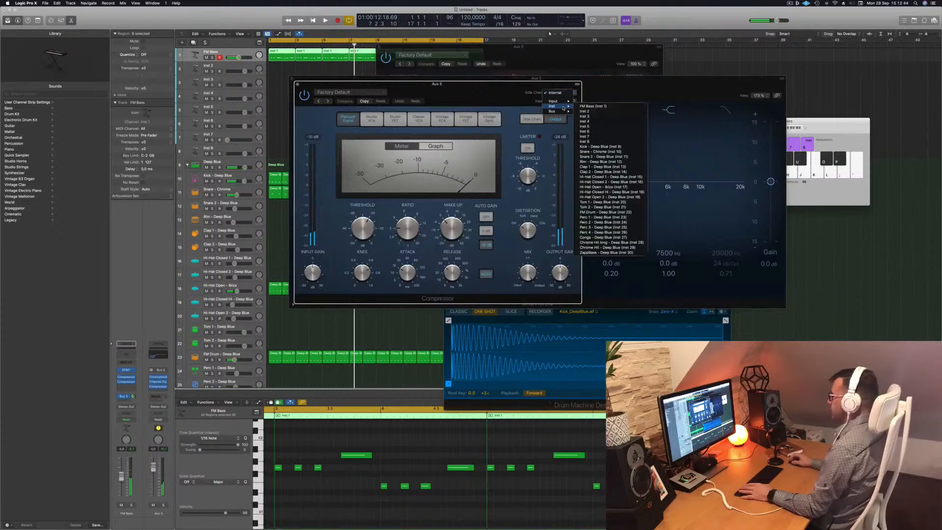
left_click(606, 146)
left_click_drag(480, 87, 536, 108)
key("space")
left_click_drag(465, 251, 465, 235)
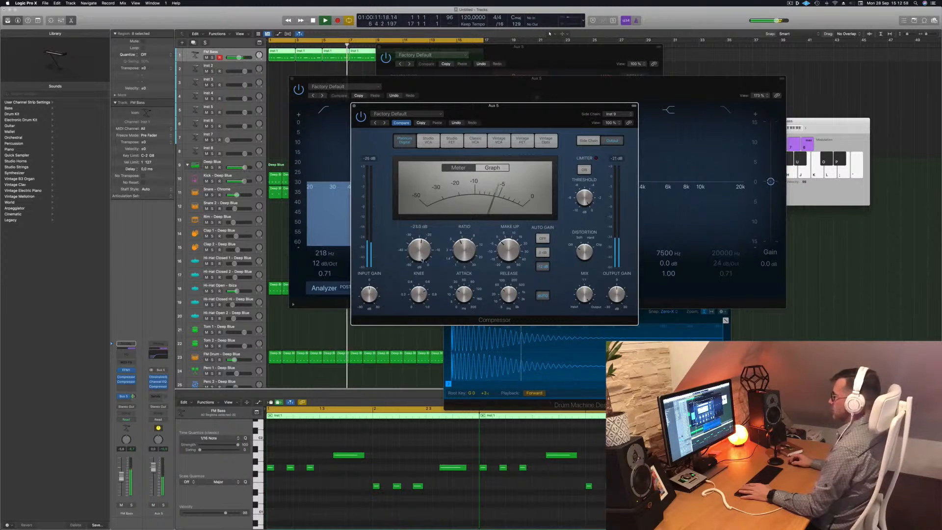
left_click(354, 107)
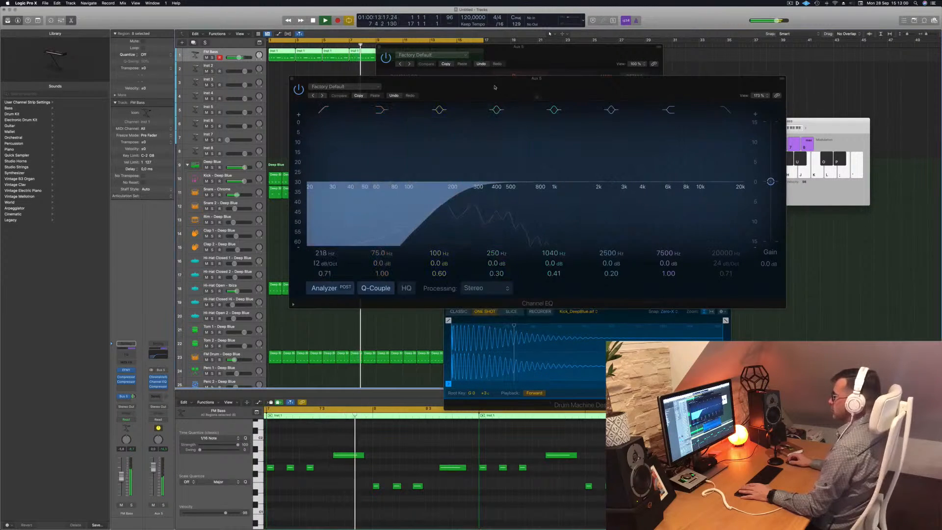
Adjust the ChromaVerb decay on Aux 5, trying its tempo-sync option and switching it back off.
left_click_drag(496, 88, 755, 95)
left_click_drag(502, 54, 430, 62)
key("Return")
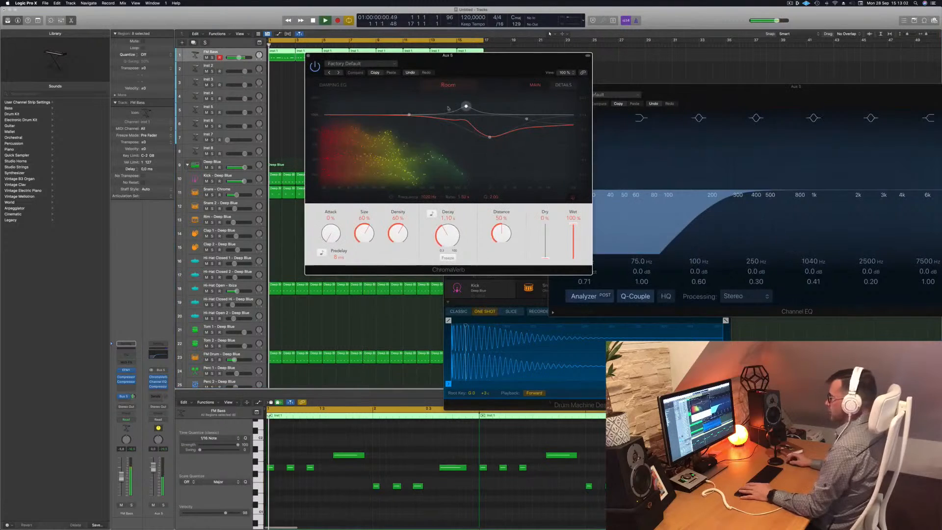
left_click_drag(450, 237, 447, 248)
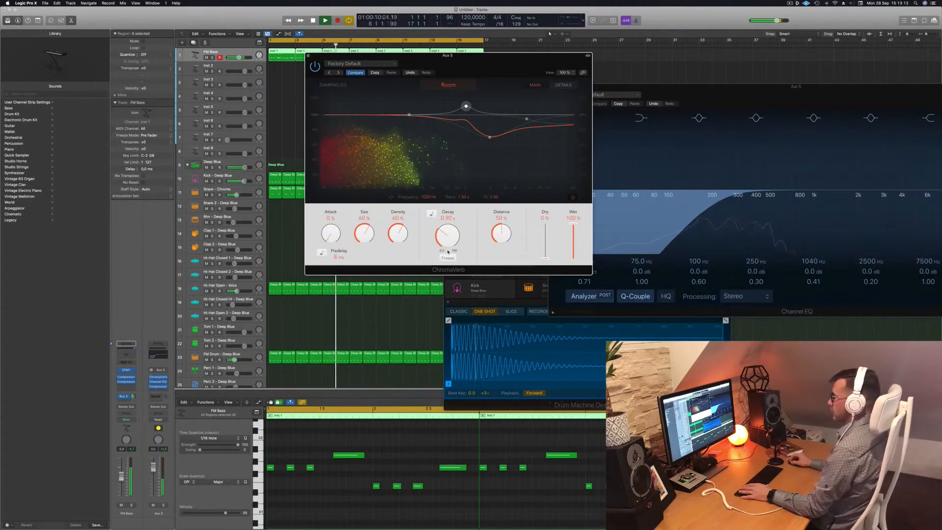
left_click(431, 214)
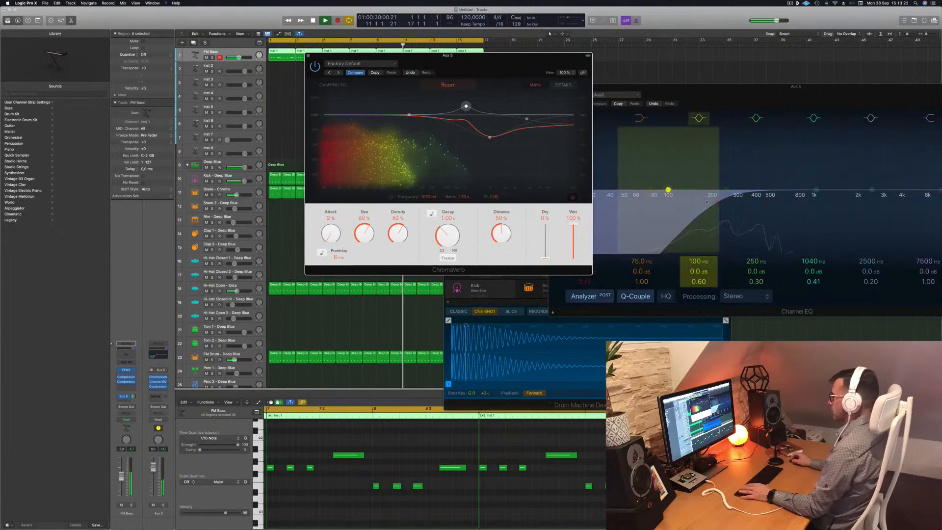
Lower the Aux 5 Channel EQ high-pass filter to 150 Hz.
left_click(678, 202)
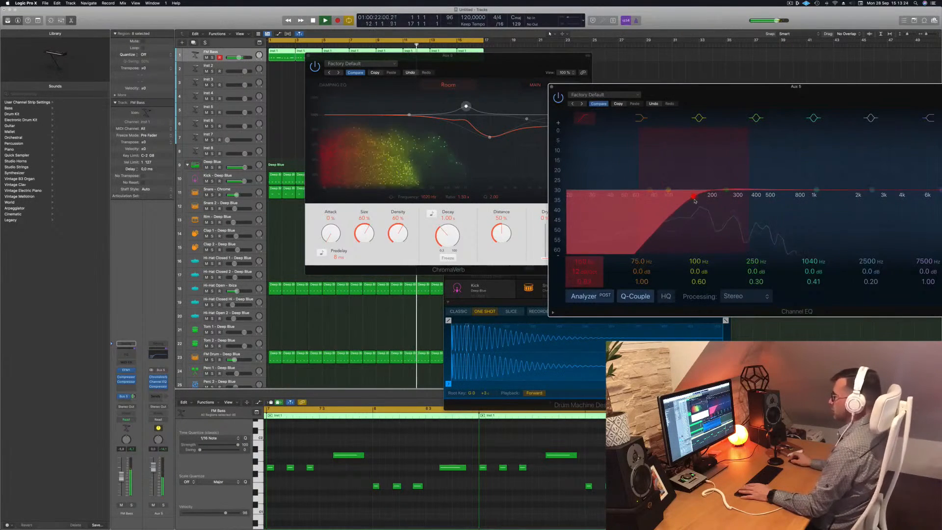
Set the ChromaVerb size to 50%, density to 87%, decay to 1.10 s and distance to 34%.
left_click(445, 239)
left_click_drag(509, 57, 532, 83)
left_click_drag(496, 248, 496, 249)
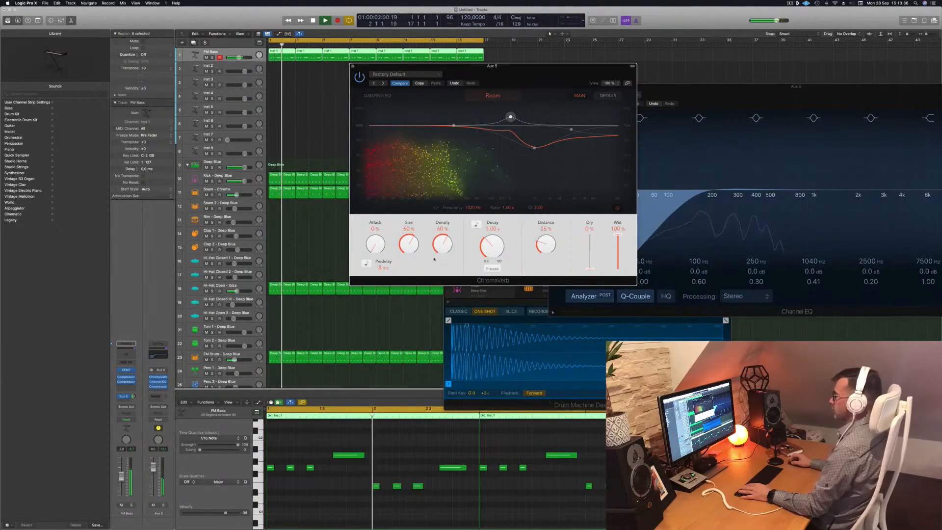
left_click_drag(444, 248, 409, 245)
left_click_drag(488, 247, 489, 245)
left_click_drag(549, 241, 550, 243)
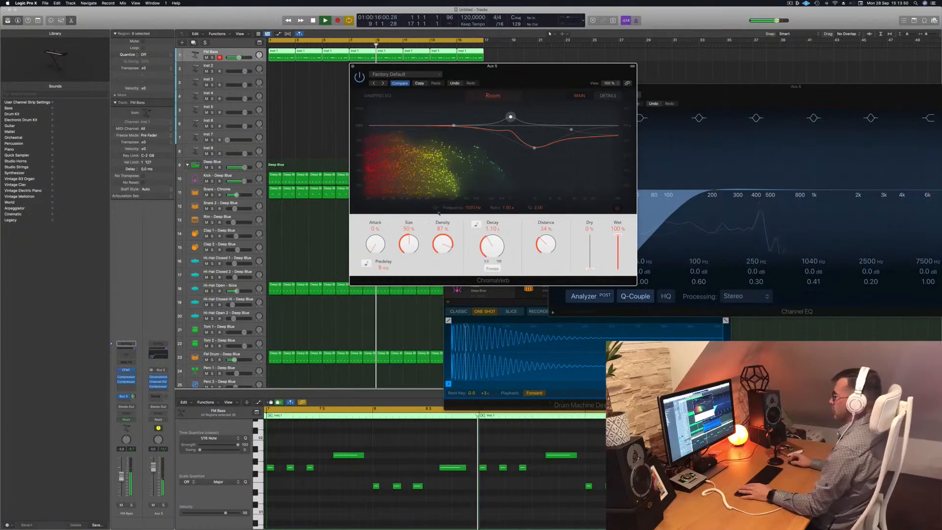
left_click_drag(514, 68, 519, 70)
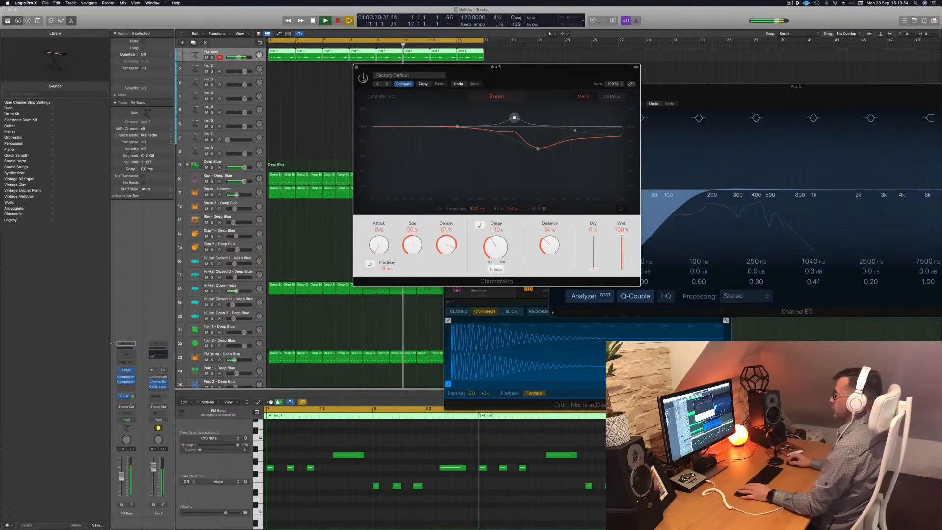
Compare the ChromaVerb sound bypassed and active, then close its window.
left_click(363, 79)
left_click_drag(421, 67, 408, 67)
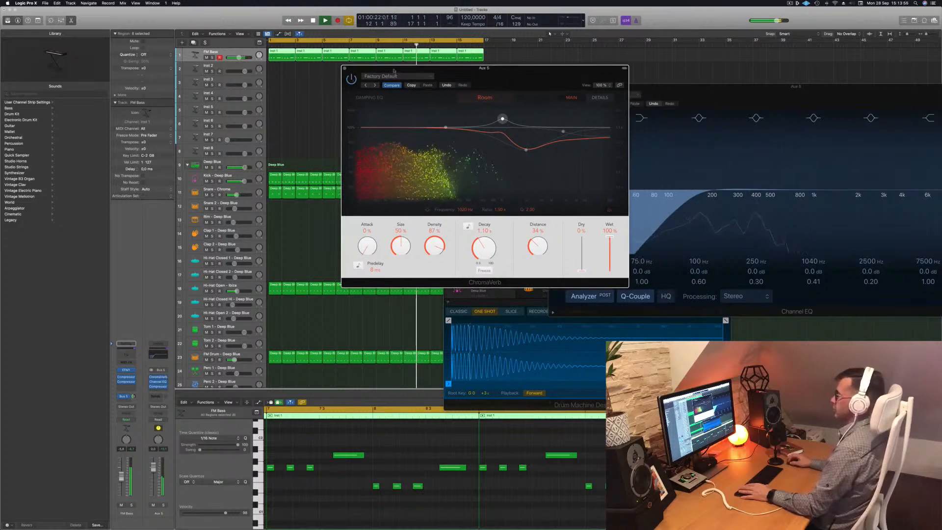
left_click(344, 67)
key("space")
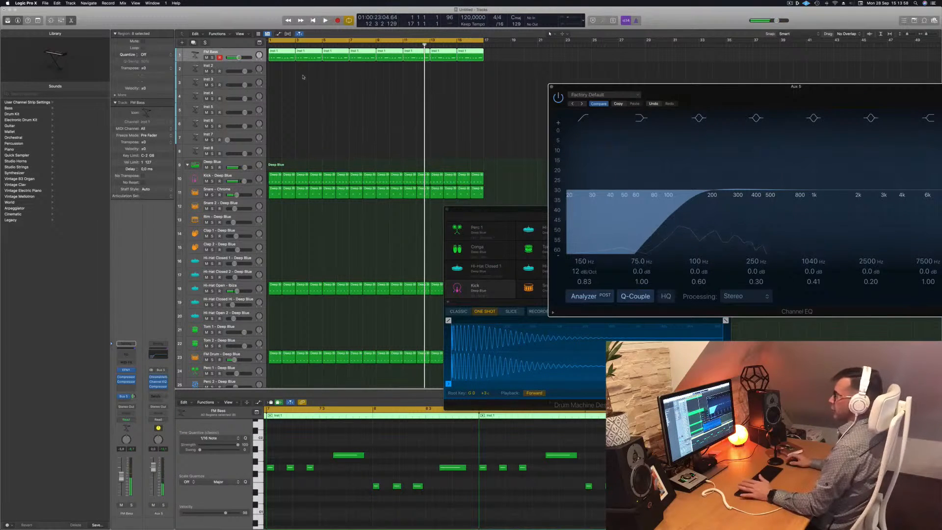
key("space")
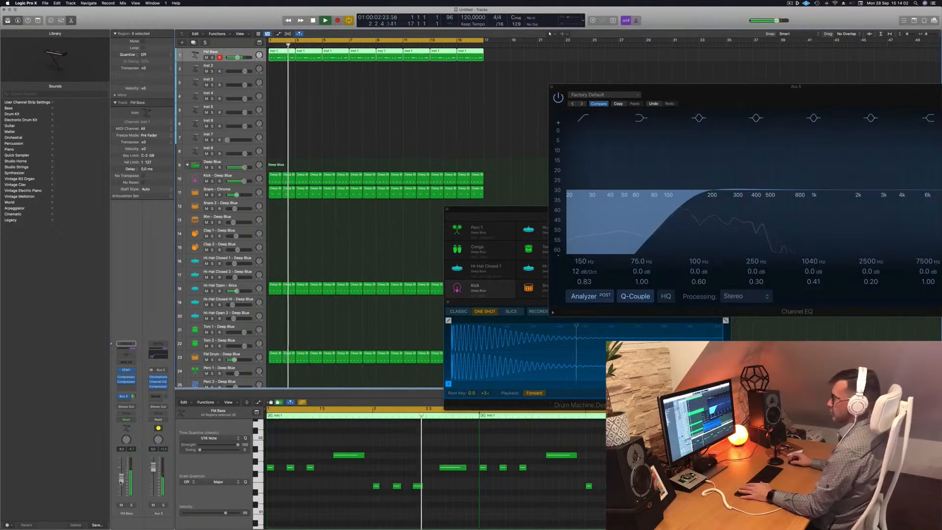
left_click(220, 285)
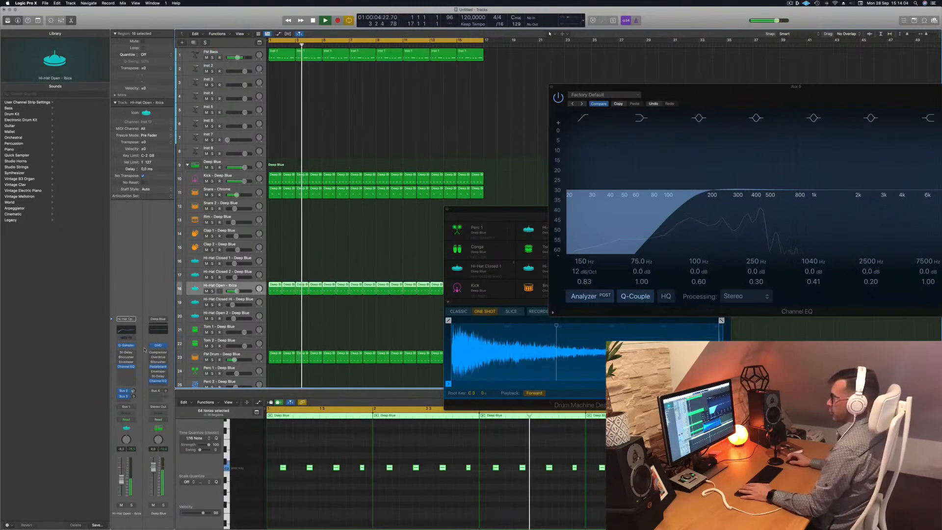
key("Return")
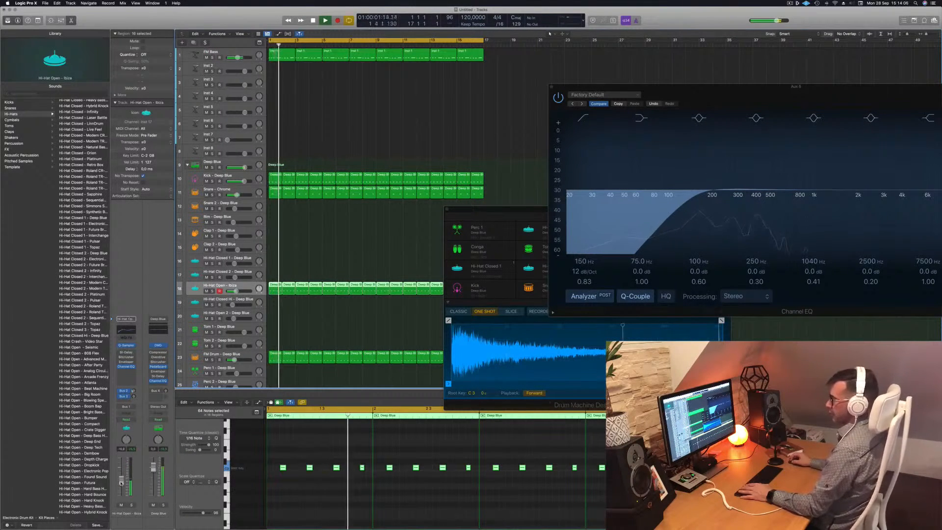
left_click(342, 106)
key("Return")
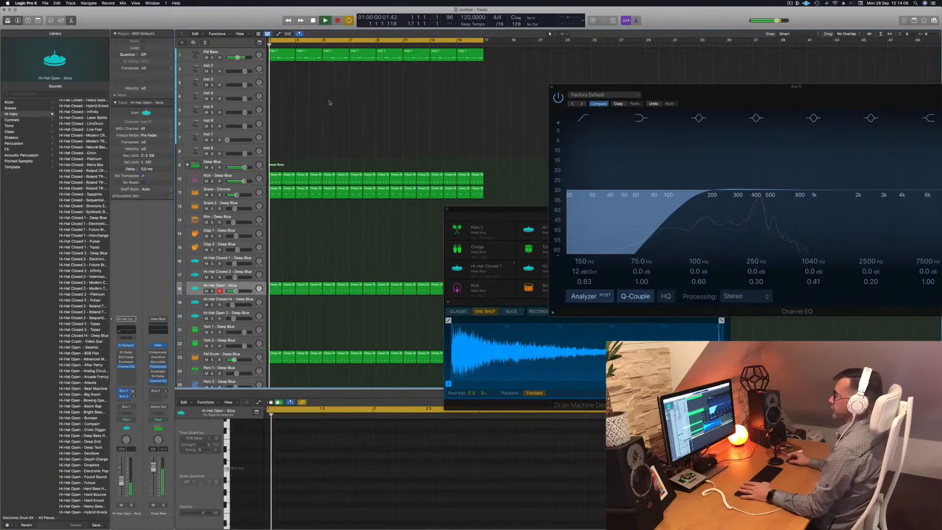
left_click(206, 52)
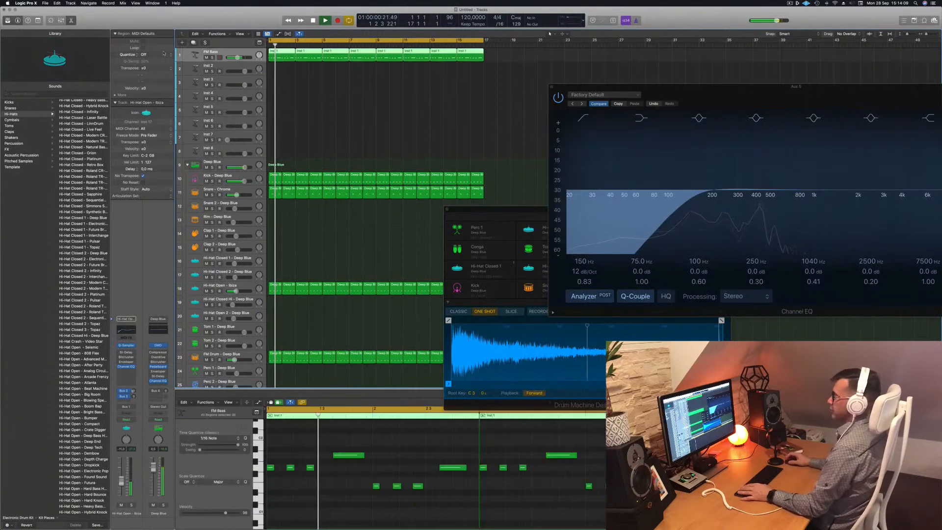
Enlarge the Inst 2 track and load a stereo Vintage Electric Piano instrument on it.
left_click(226, 69)
left_click_drag(229, 77, 230, 94)
key("Return")
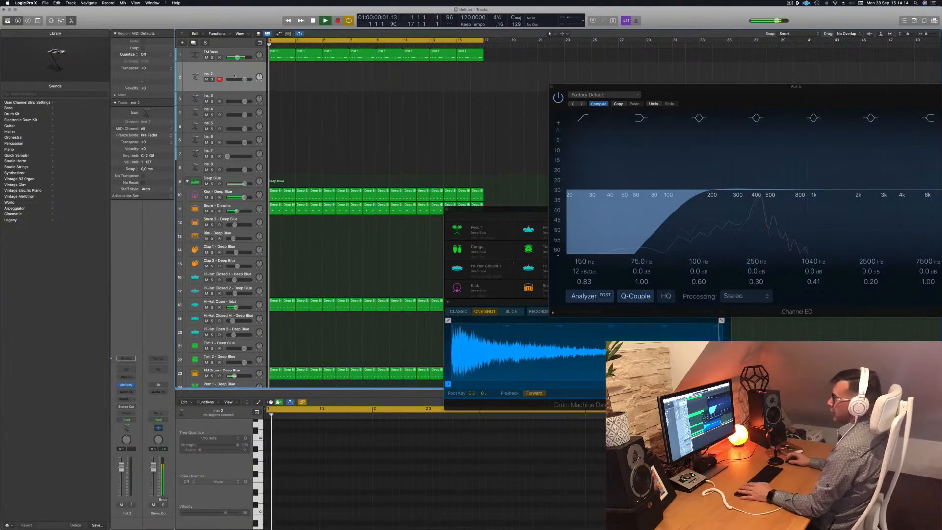
left_click(124, 386)
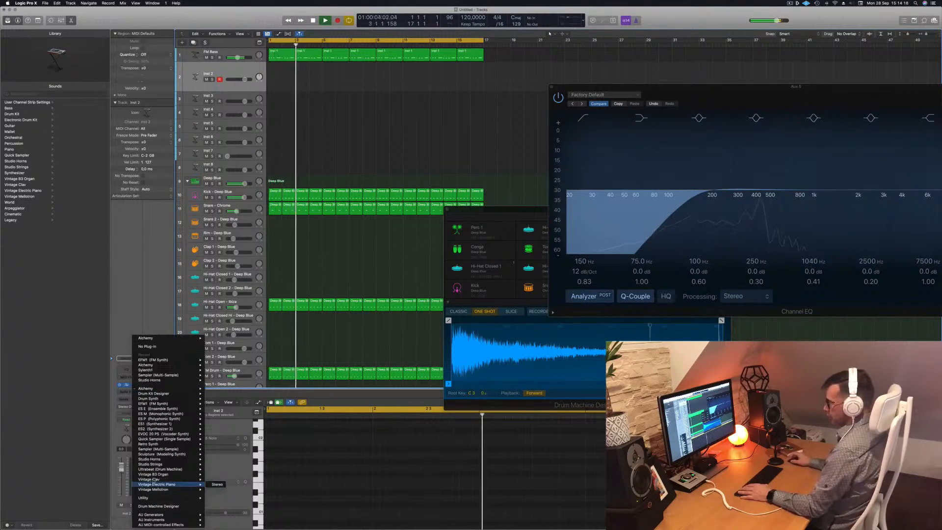
left_click(217, 485)
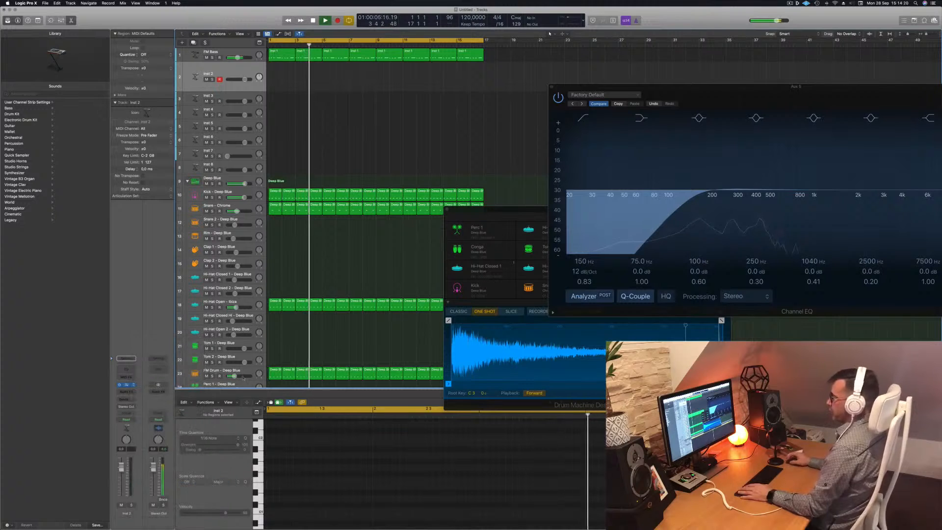
Open musical typing and step through the electric piano presets Bright Mk II Blackface, Classic Electric Piano and Classic Suitcase Mk I.
left_click_drag(461, 95, 488, 94)
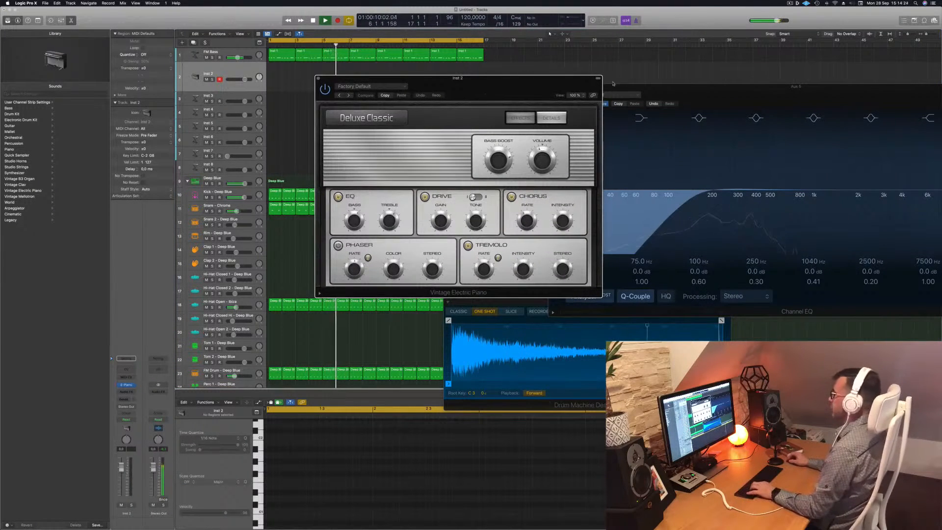
left_click_drag(673, 85, 577, 316)
key("d")
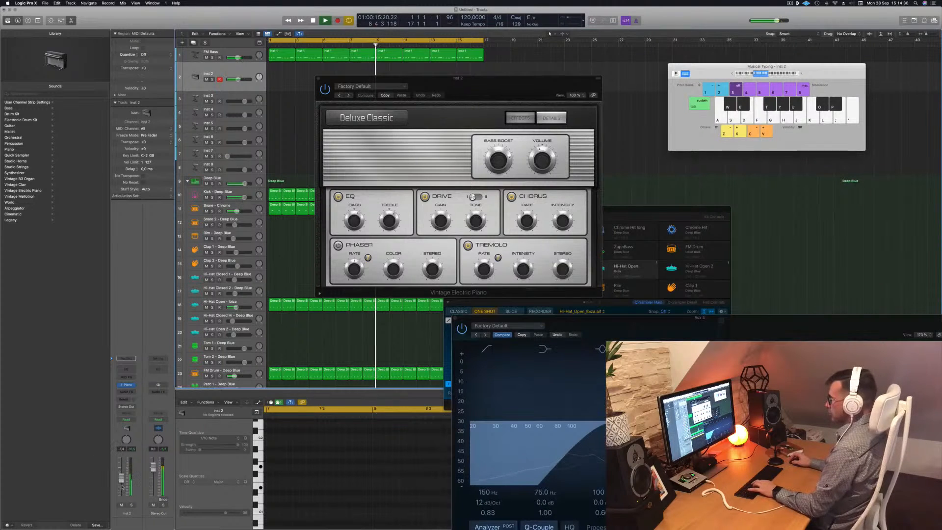
left_click(349, 96)
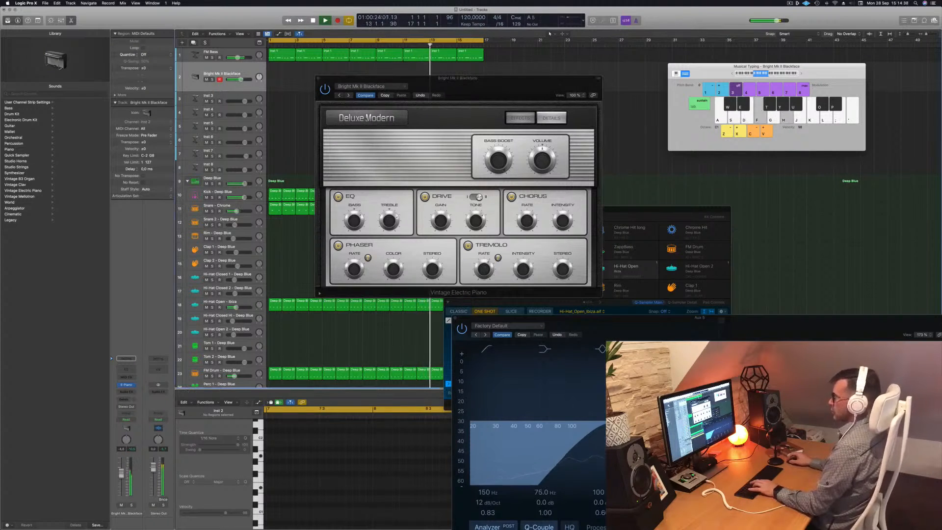
left_click(348, 96)
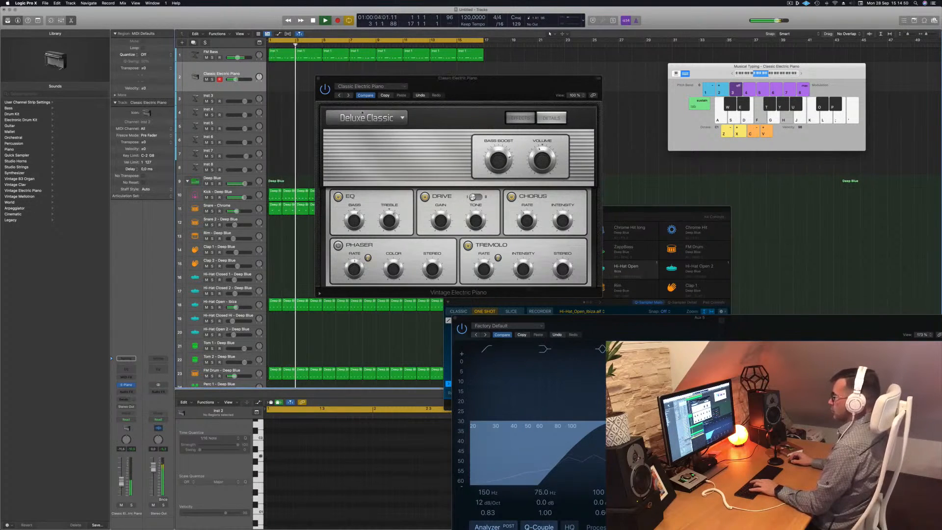
left_click(347, 95)
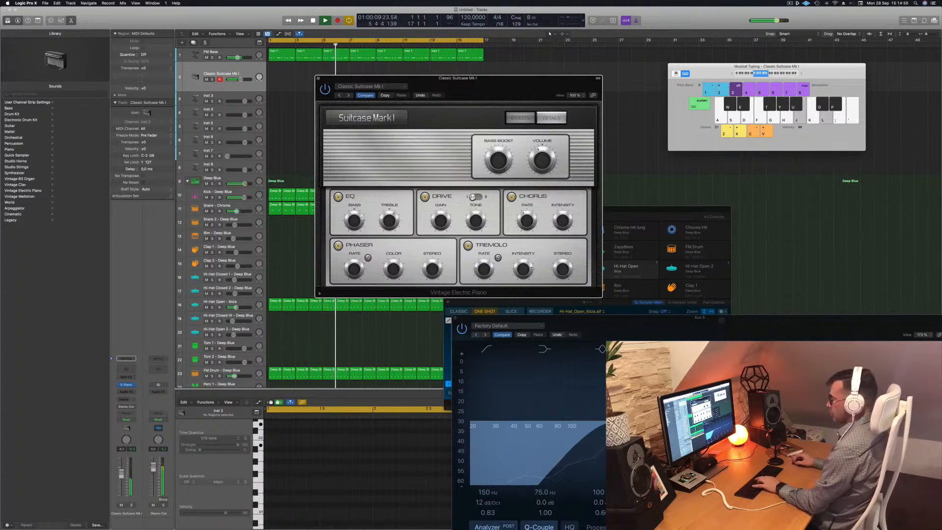
Add a send from the electric piano track to Bus 6 feeding Aux 5.
left_click(123, 401)
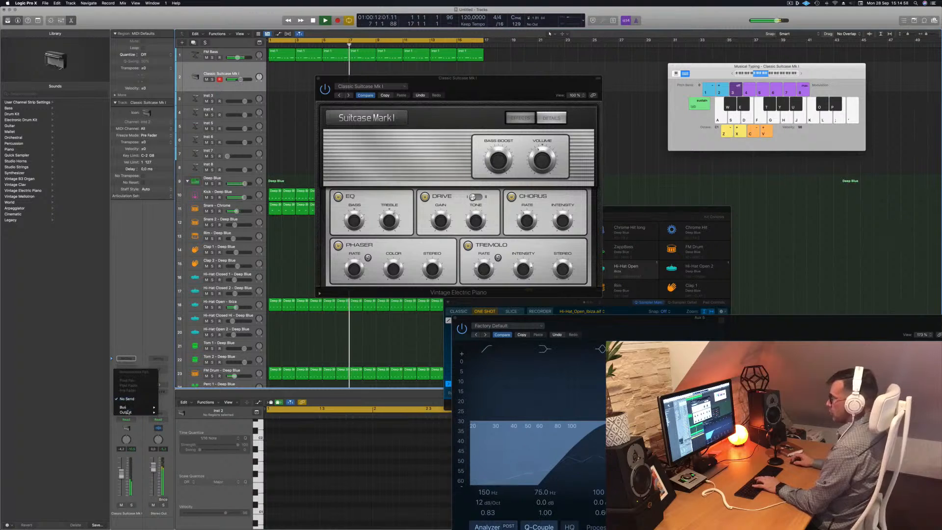
mouse_move(128, 408)
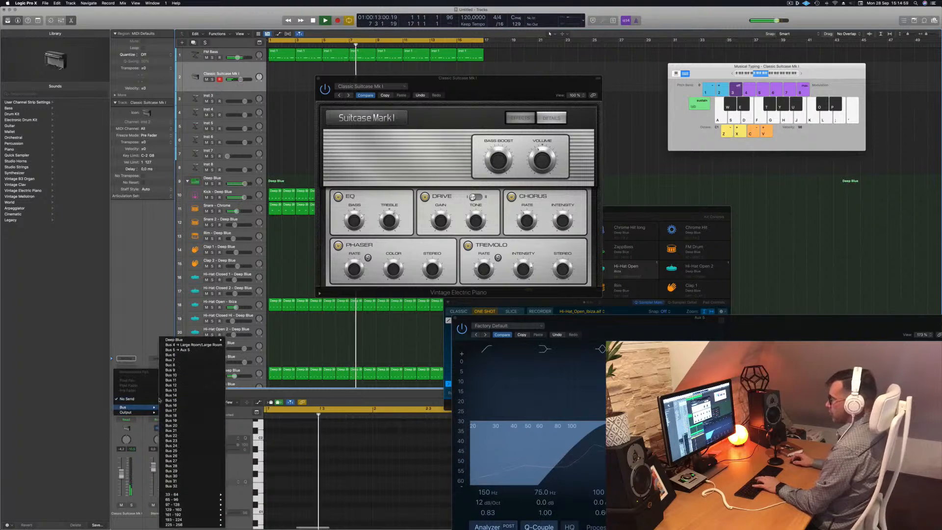
left_click(190, 351)
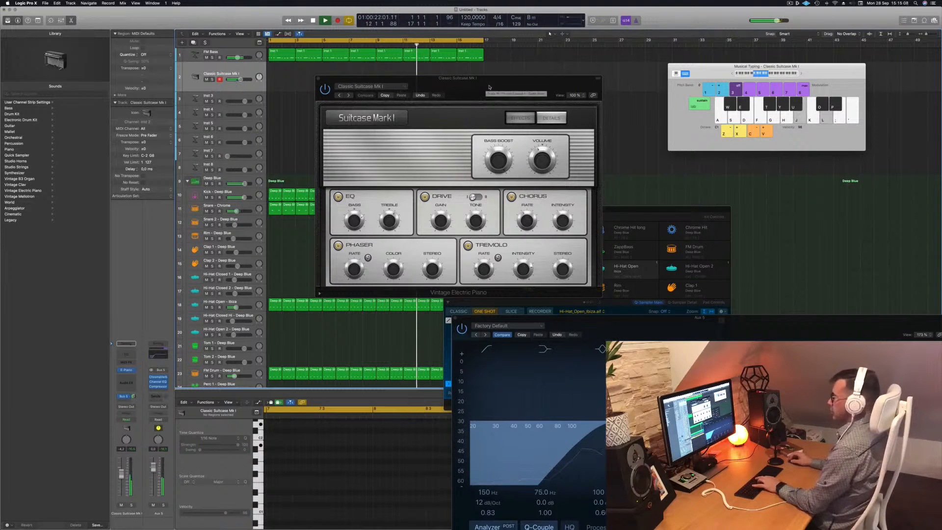
Choose the Deluxe Classic electric piano preset and play a few notes to audition it.
left_click_drag(487, 88, 500, 83)
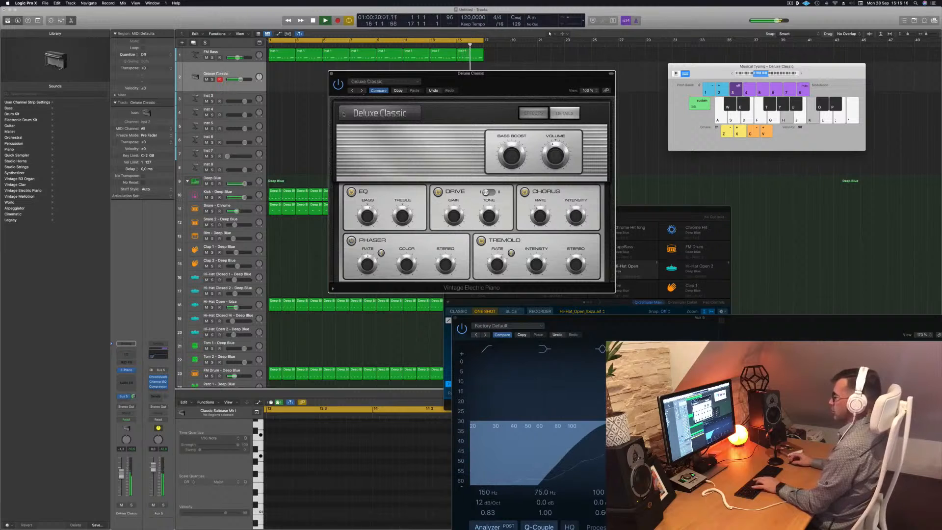
left_click(122, 490)
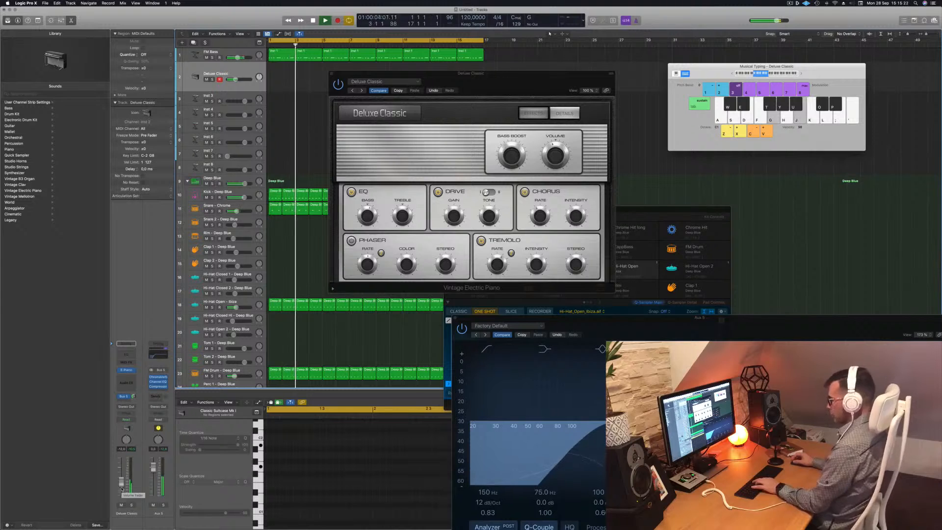
key("h")
key("k")
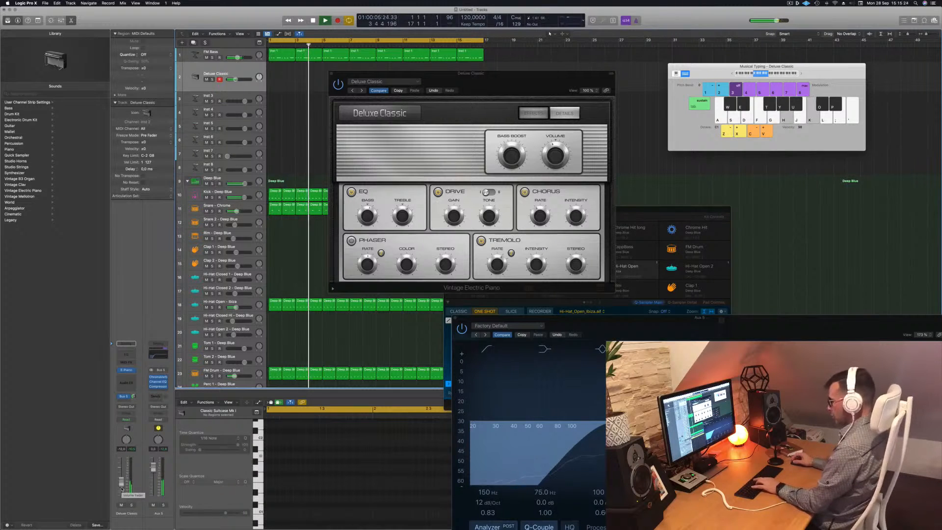
Record a short electric piano part and shorten the recorded region.
key("r")
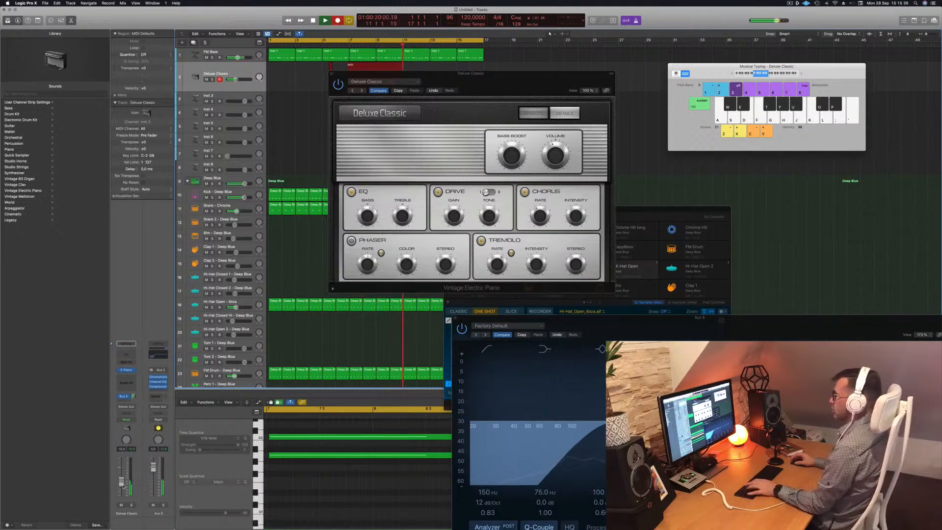
key("space")
left_click_drag(515, 84, 911, 104)
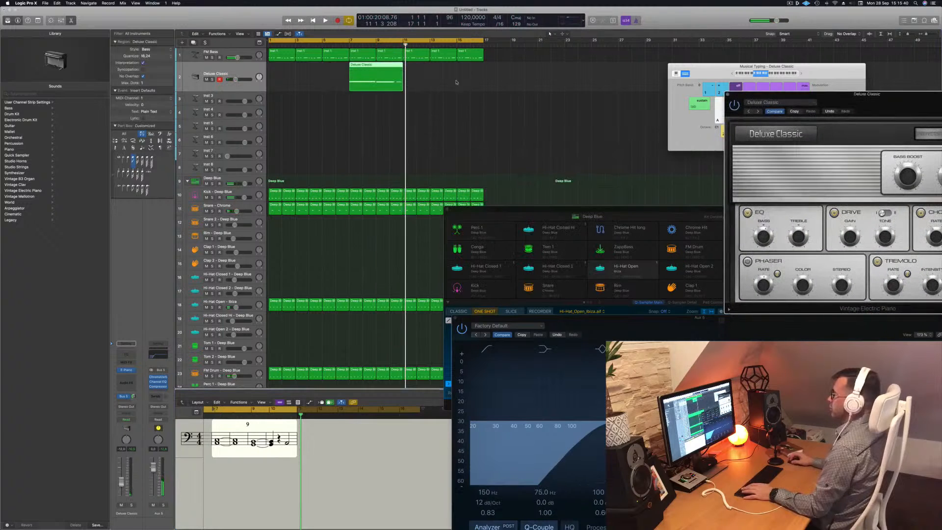
left_click_drag(372, 69, 291, 70)
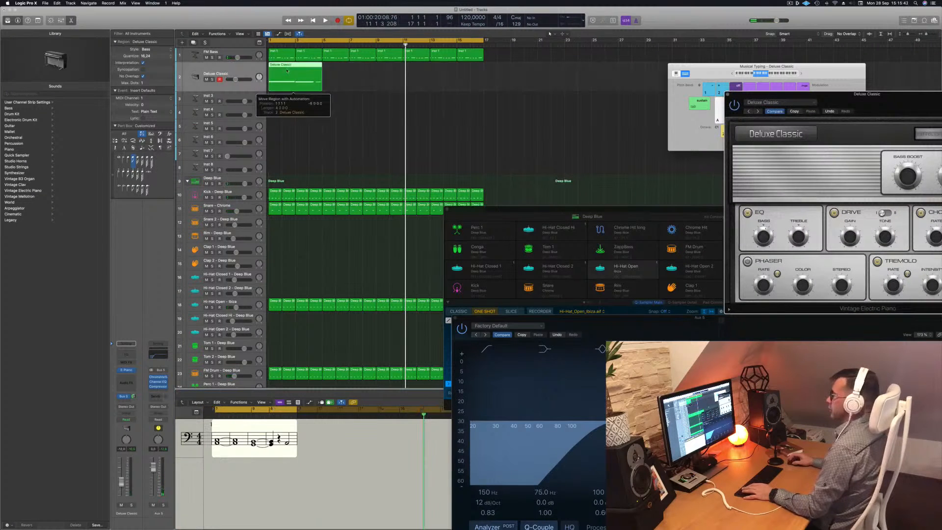
Open the recorded electric piano region in the Piano Roll, select all its notes and play it from the start.
left_click(297, 67)
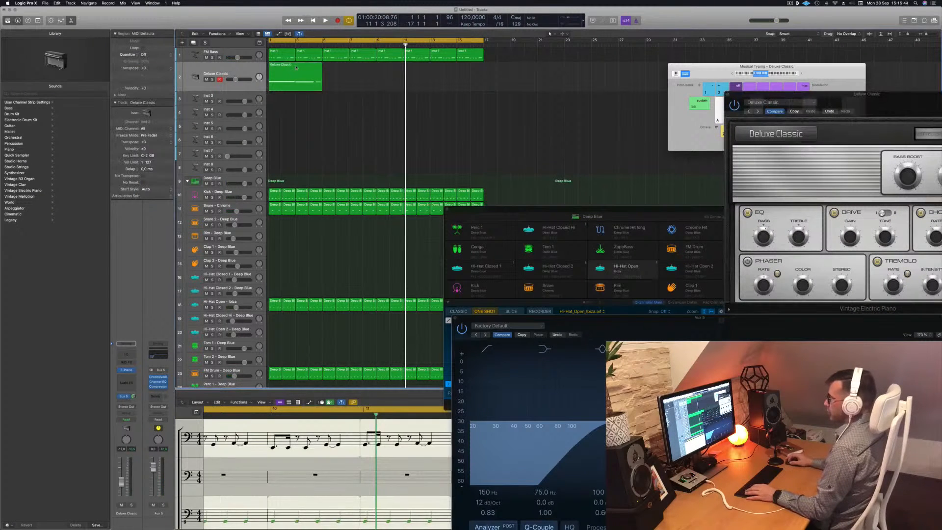
double_click(296, 67)
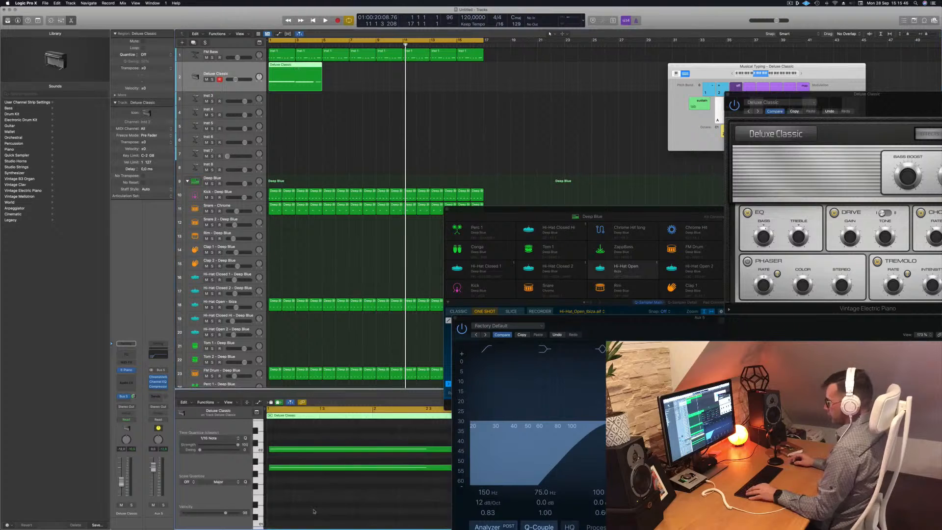
scroll(314, 510, "left", 5)
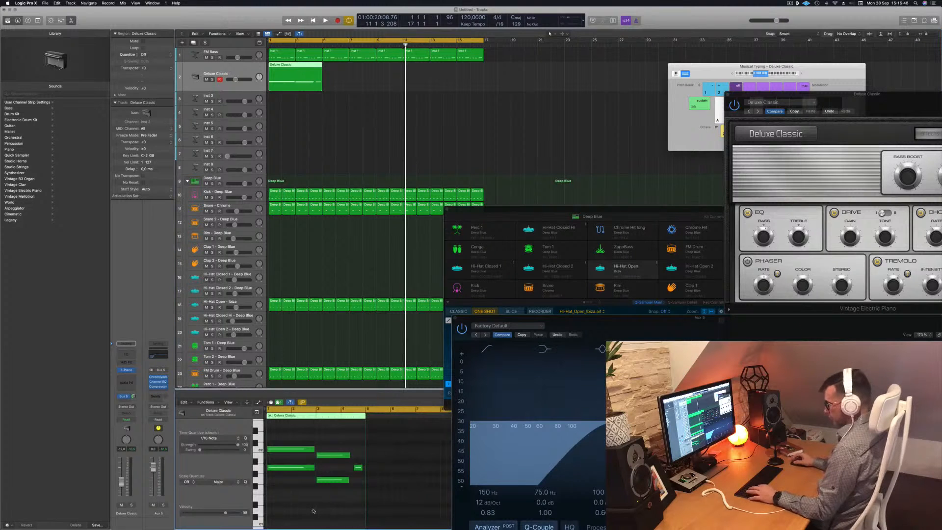
key("super+a")
key("Return")
key("space")
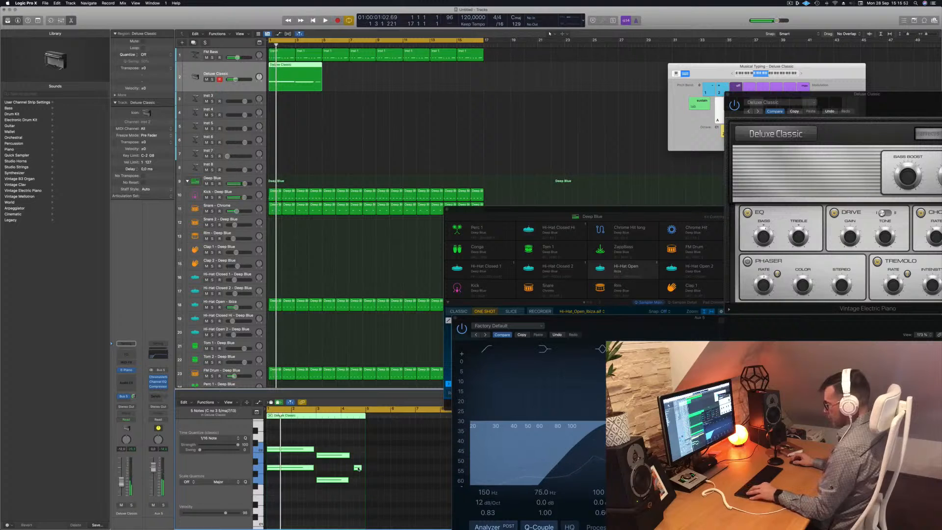
Lower the pitch of the short note near the end of the electric piano part in the Piano Roll.
left_click(360, 468, "alt")
left_click_drag(358, 468, 360, 490)
key("space")
scroll(314, 457, "up", 3)
left_click_drag(337, 434, 379, 485)
key("Return")
key("Return")
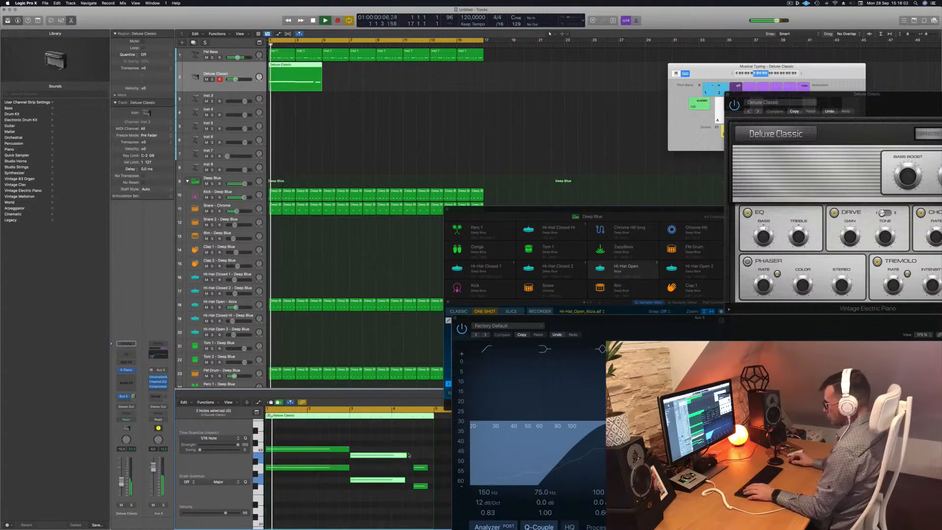
Select the final electric piano notes and raise one of them to a higher pitch.
left_click_drag(408, 455, 375, 488)
scroll(419, 455, "down", 3)
scroll(374, 486, "up", 3)
scroll(343, 471, "down", 2)
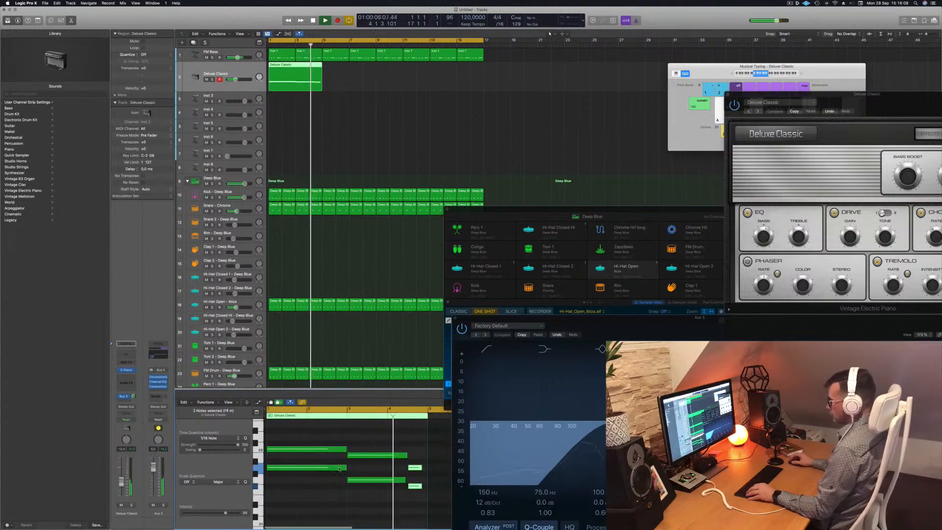
left_click(414, 489)
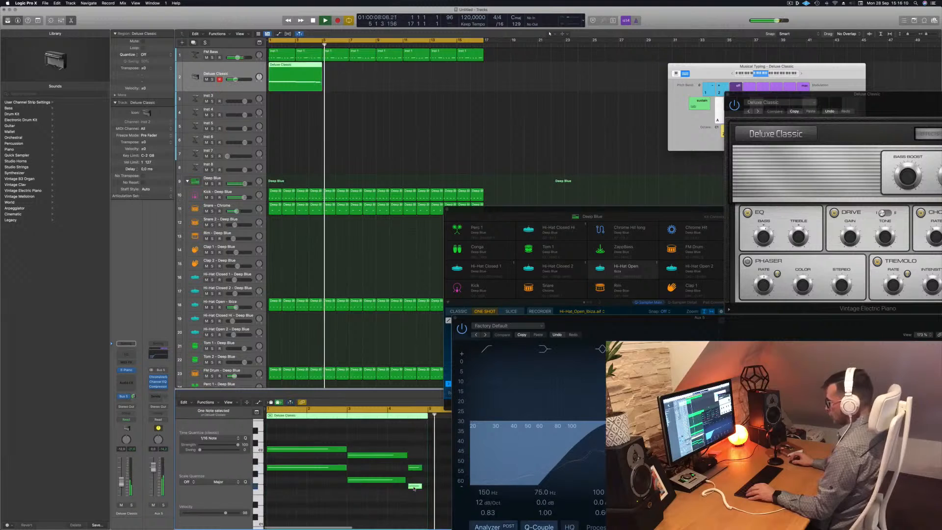
left_click_drag(414, 488, 414, 457)
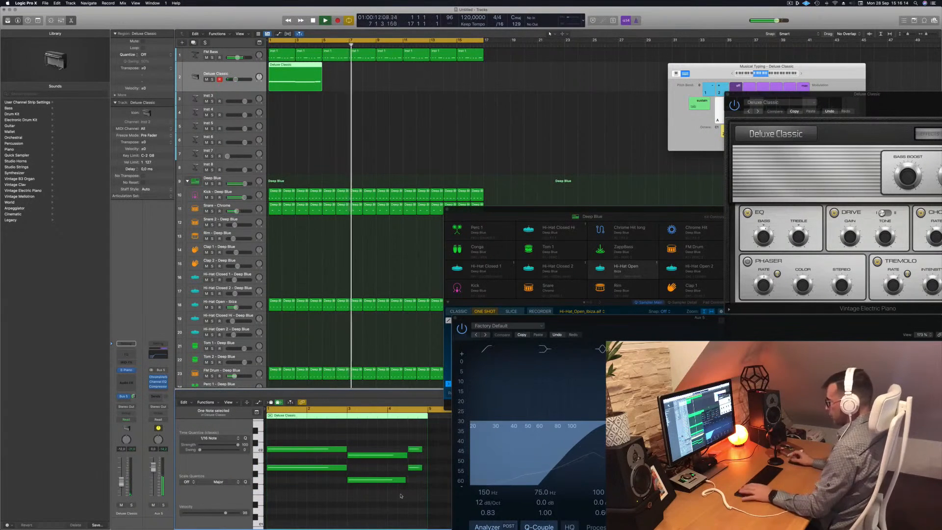
key("Return")
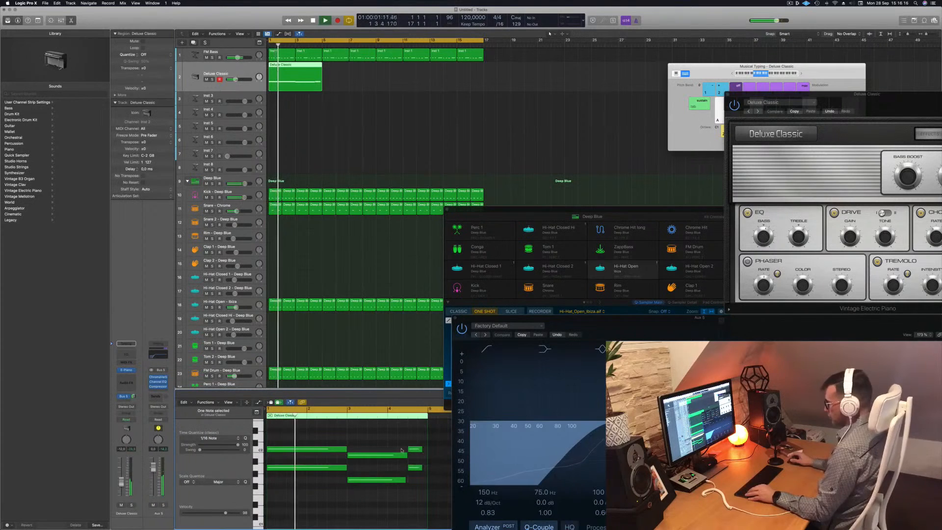
Move another of the final electric piano notes down to a lower pitch.
scroll(402, 450, "down", 2)
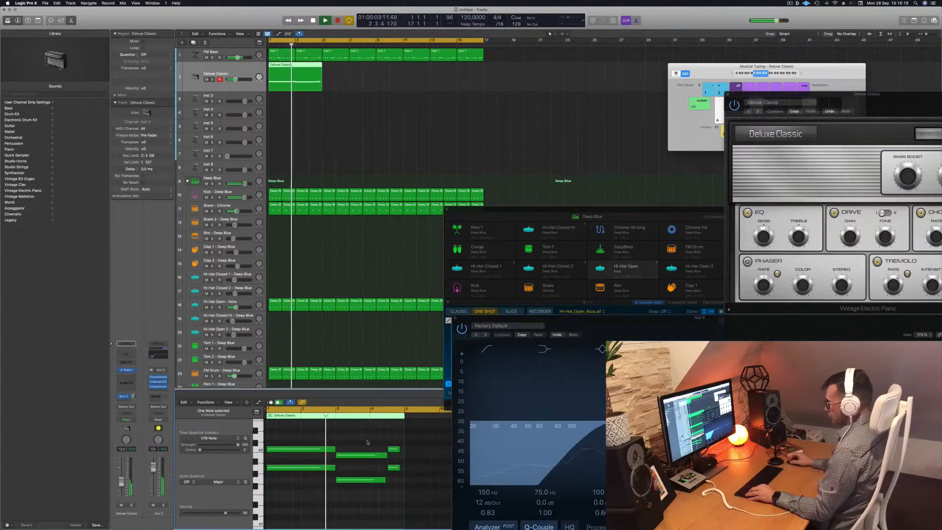
scroll(367, 443, "down", 2)
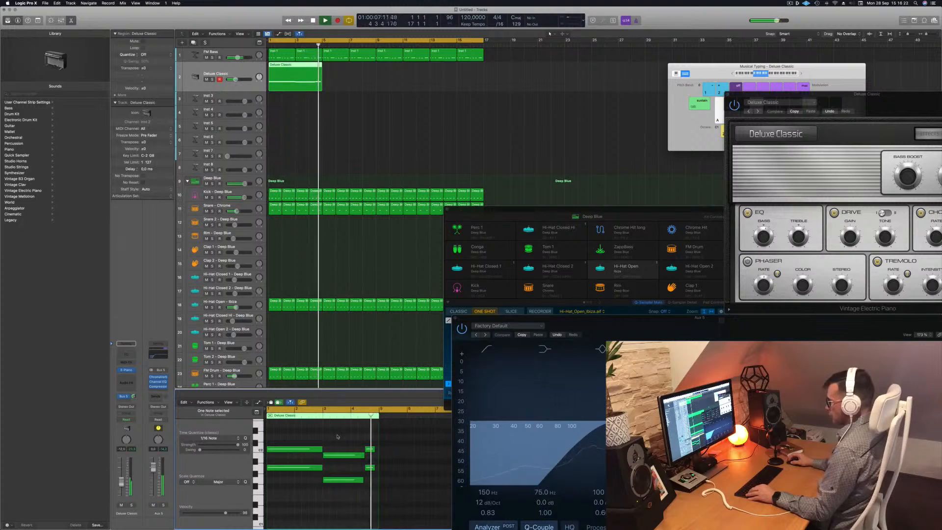
key("Return")
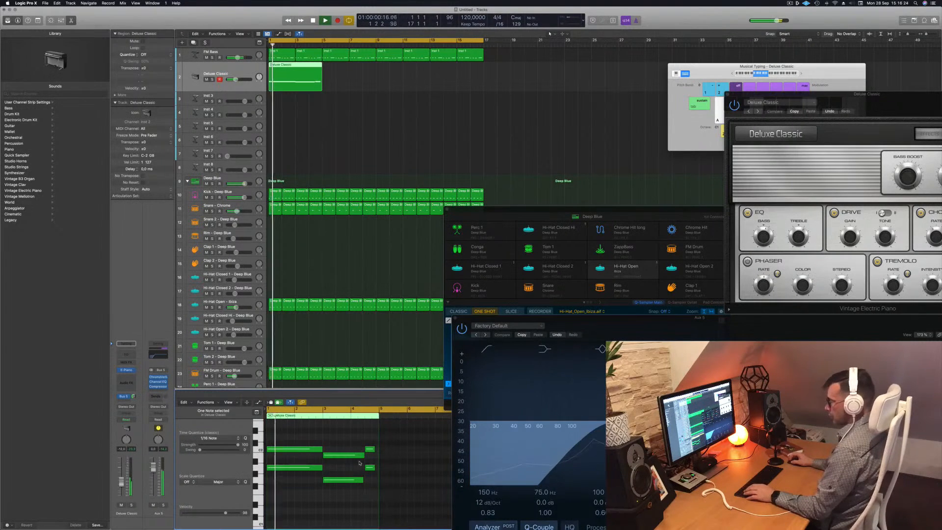
left_click_drag(371, 456, 371, 495)
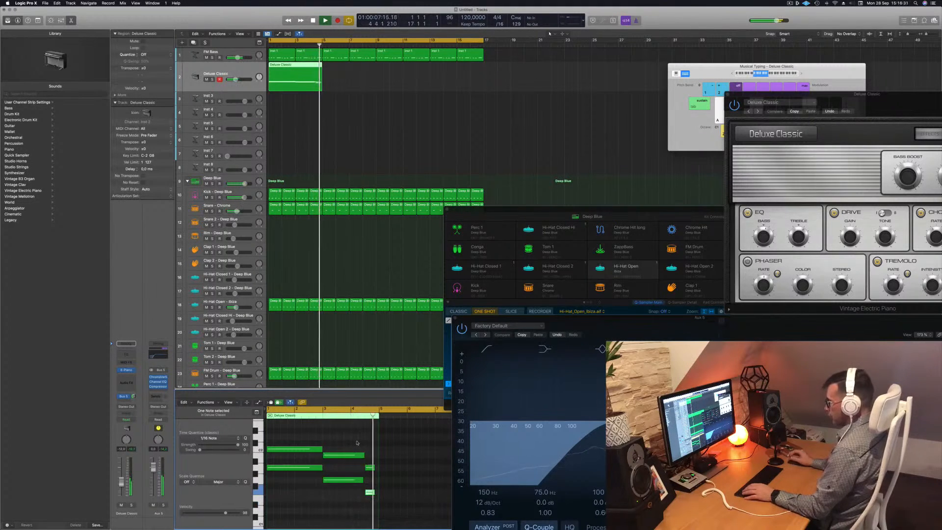
left_click(372, 466, "shift")
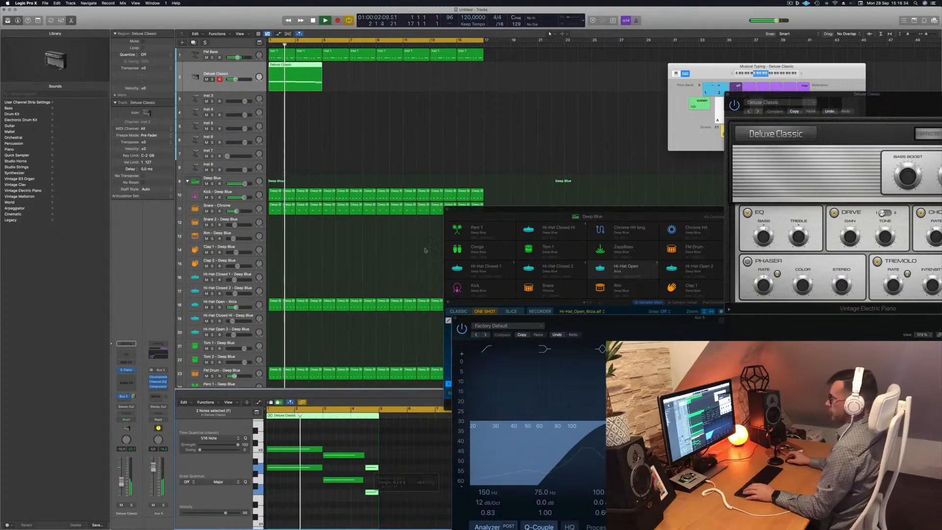
Repeat the electric piano region so it plays four times in a row.
left_click_drag(316, 67, 403, 77)
key("Return")
key("Return")
left_click_drag(122, 482, 121, 481)
key("Return")
Open the electric piano's Channel EQ, enable the low cut band and raise its frequency.
left_click(127, 370)
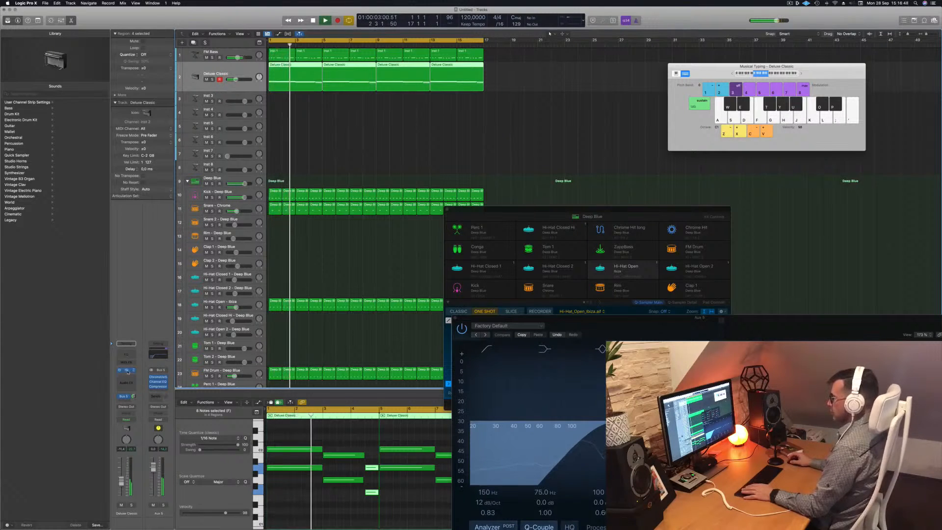
left_click(128, 370)
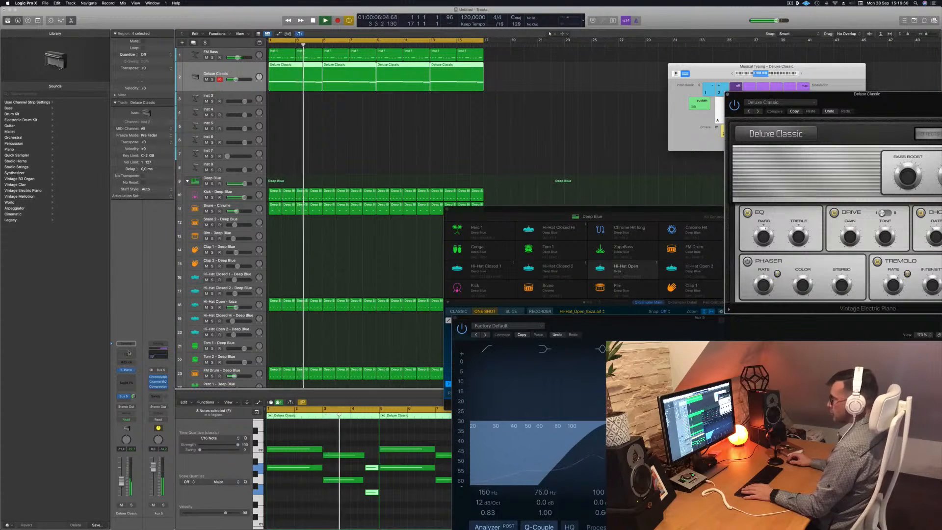
left_click(127, 353)
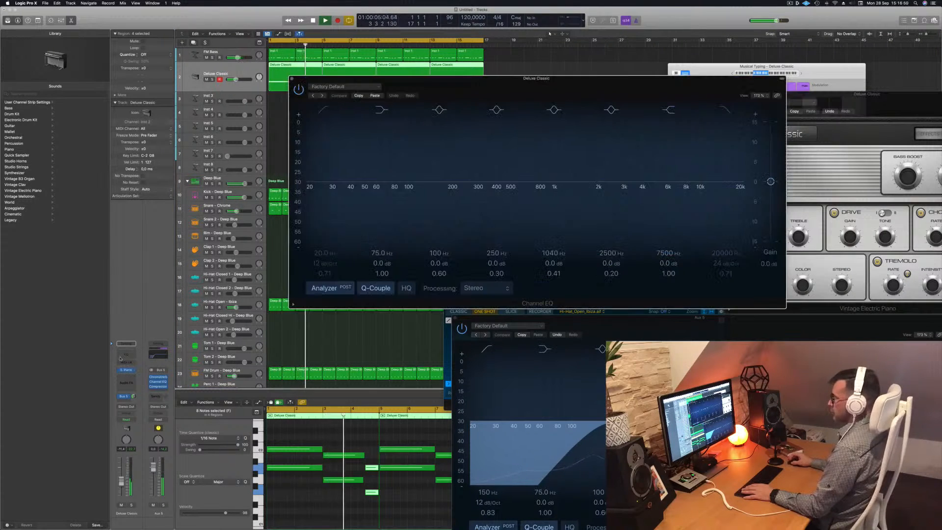
left_click(324, 110)
left_click_drag(321, 155, 459, 156)
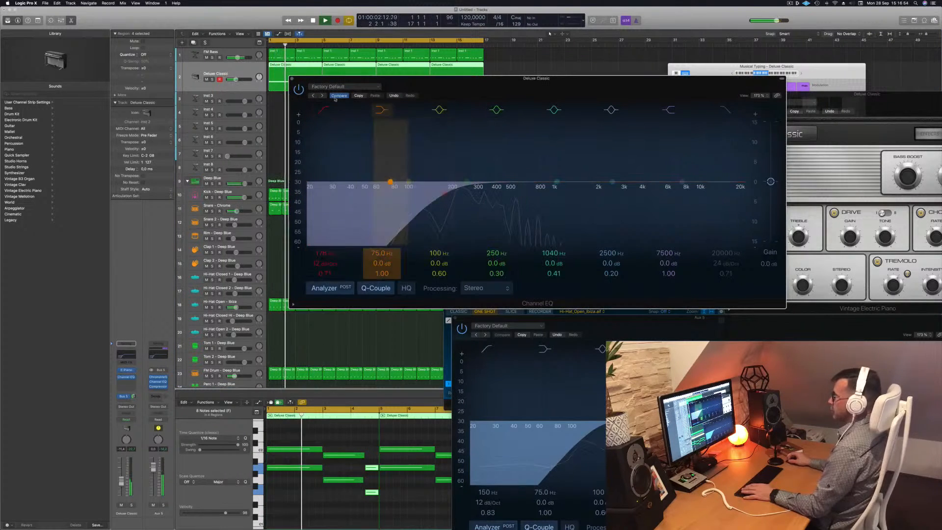
left_click(292, 79)
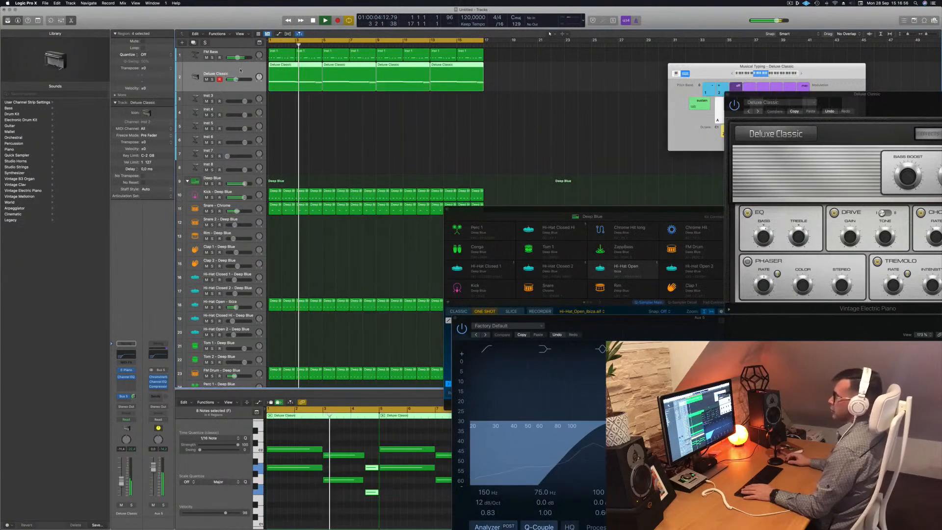
Play the track and switch the electric piano to the Modern Classic preset.
key("Return")
key("space")
left_click(127, 371)
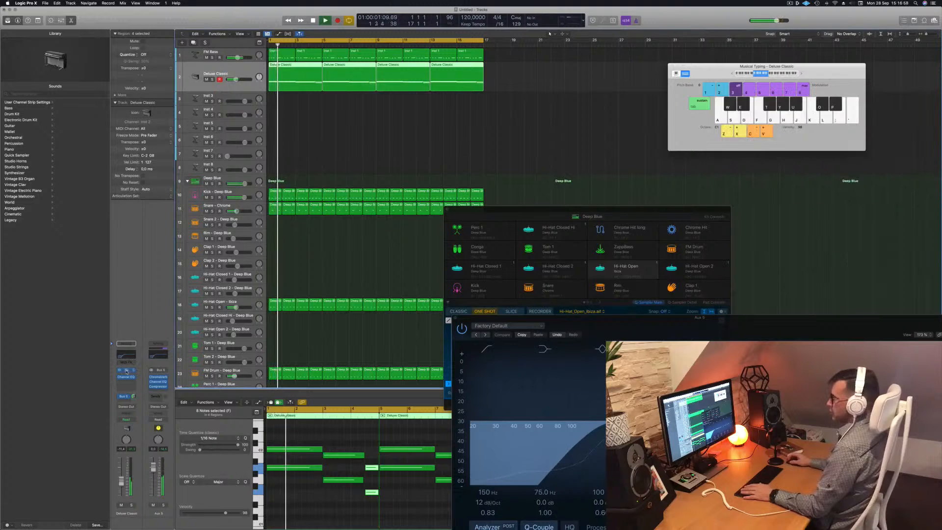
left_click(126, 371)
left_click_drag(825, 133, 429, 160)
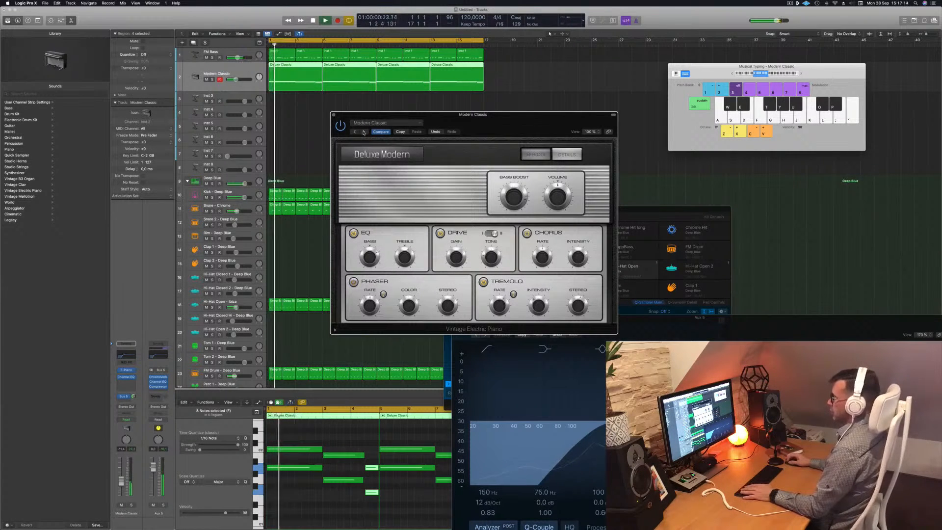
left_click_drag(236, 80, 238, 80)
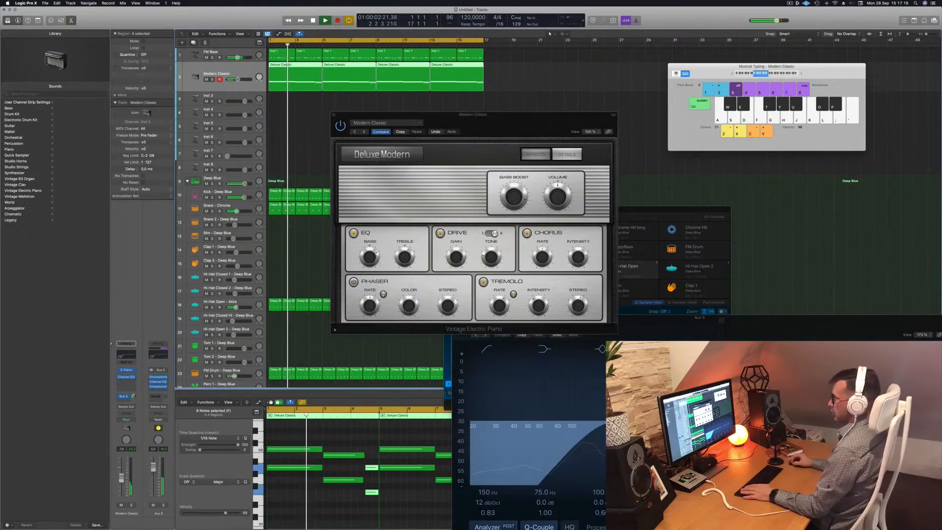
Add a send from the electric piano track to a new bus feeding Aux 6.
left_click(124, 396)
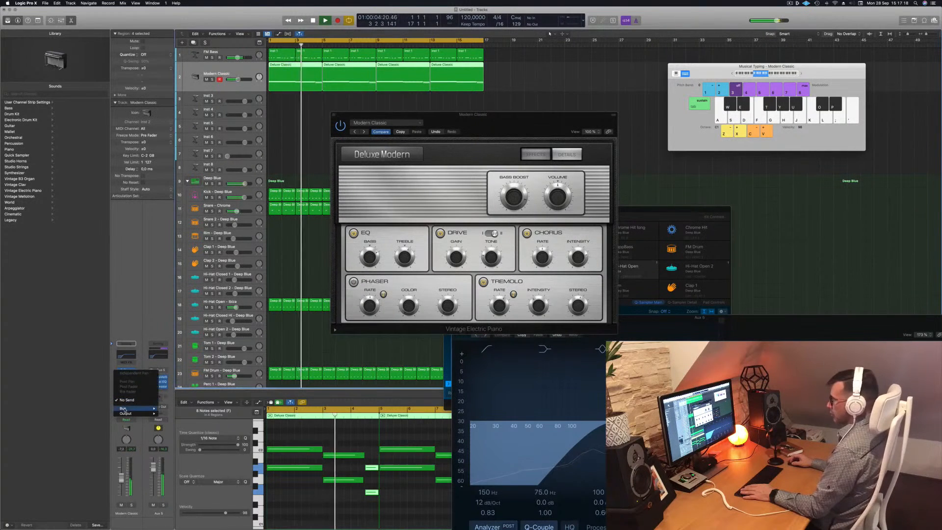
mouse_move(124, 409)
left_click(191, 354)
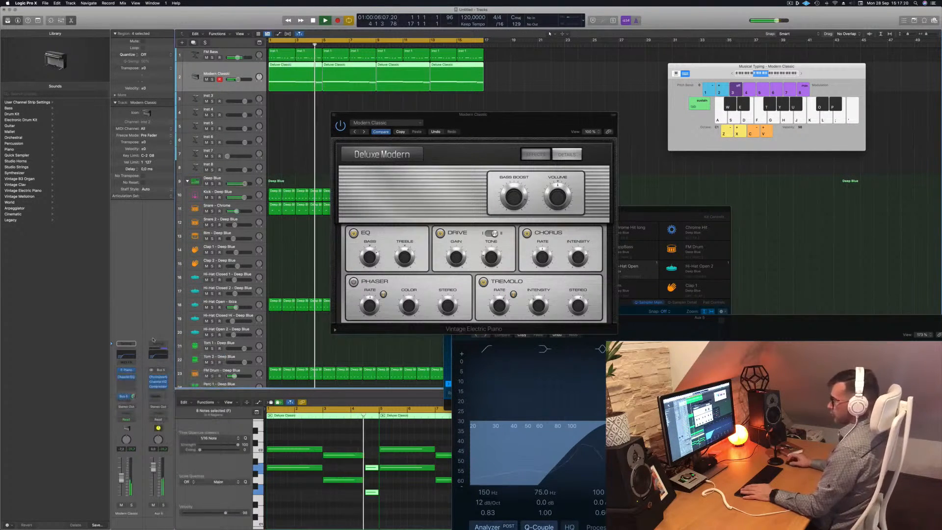
key("Return")
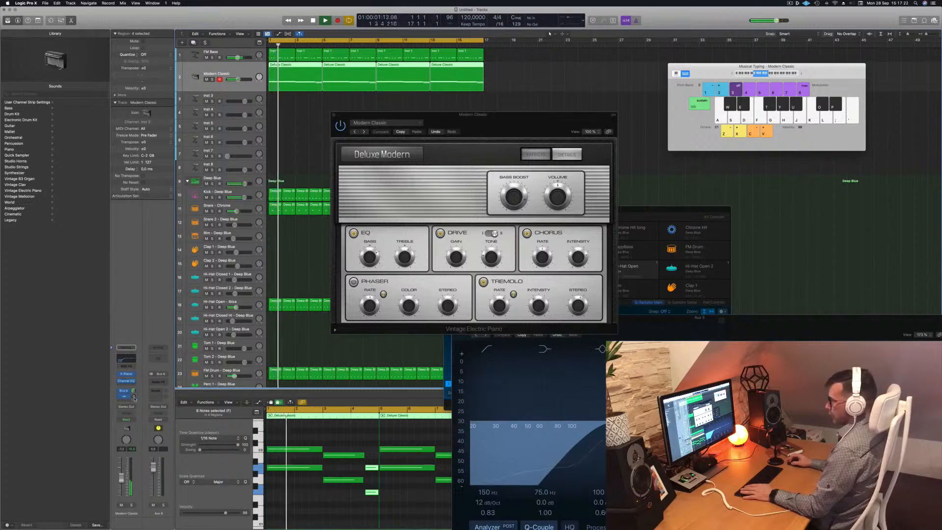
Insert a Stereo Delay effect on the Aux 6 channel.
left_click(156, 384)
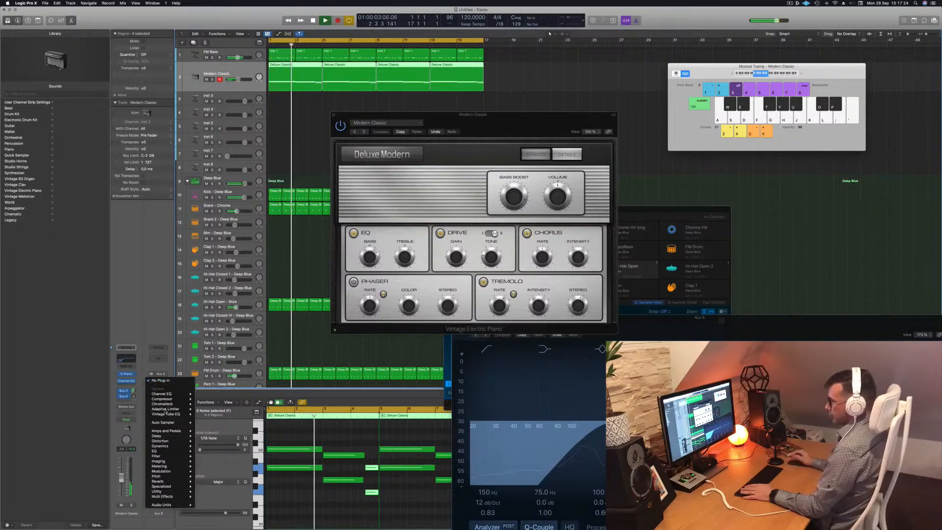
mouse_move(162, 436)
mouse_move(216, 451)
left_click(254, 451)
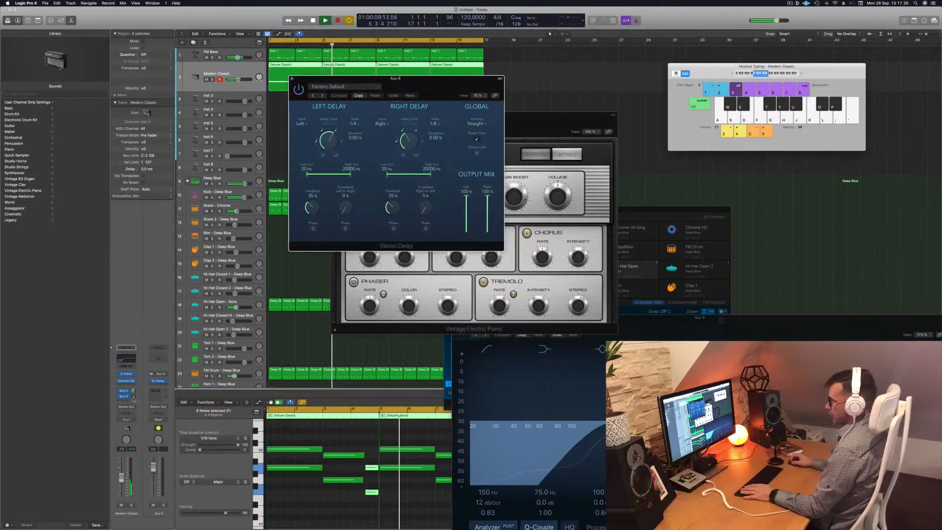
key("Return")
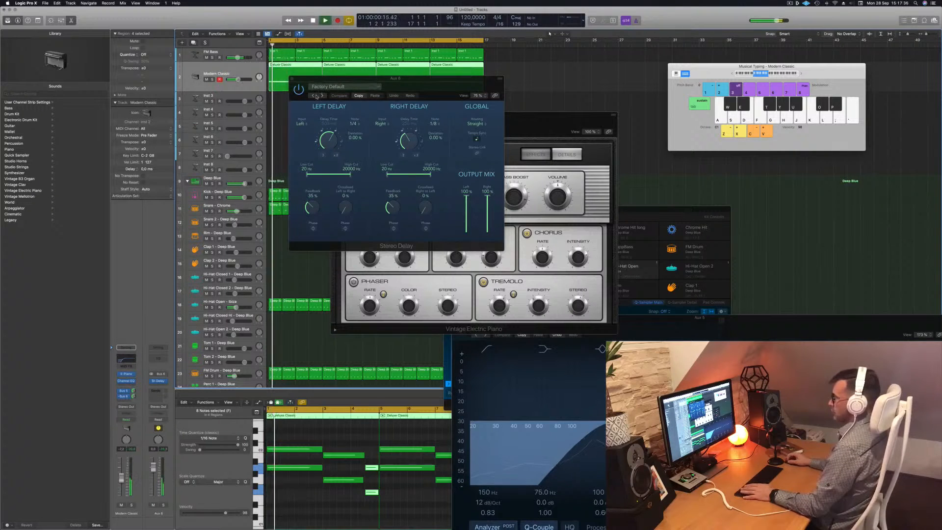
Load the Dual 1/8 Note preset in the Stereo Delay.
left_click(313, 96)
left_click_drag(428, 80, 555, 119)
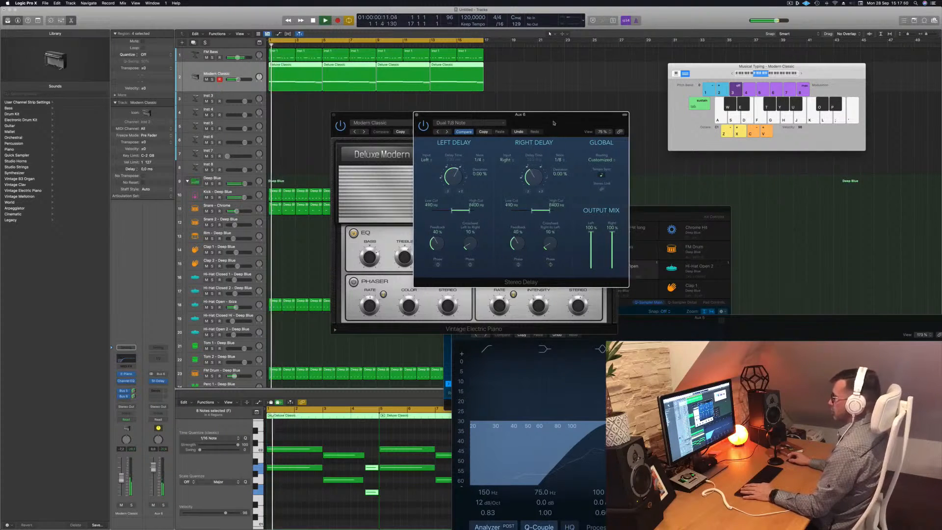
left_click_drag(550, 124, 675, 121)
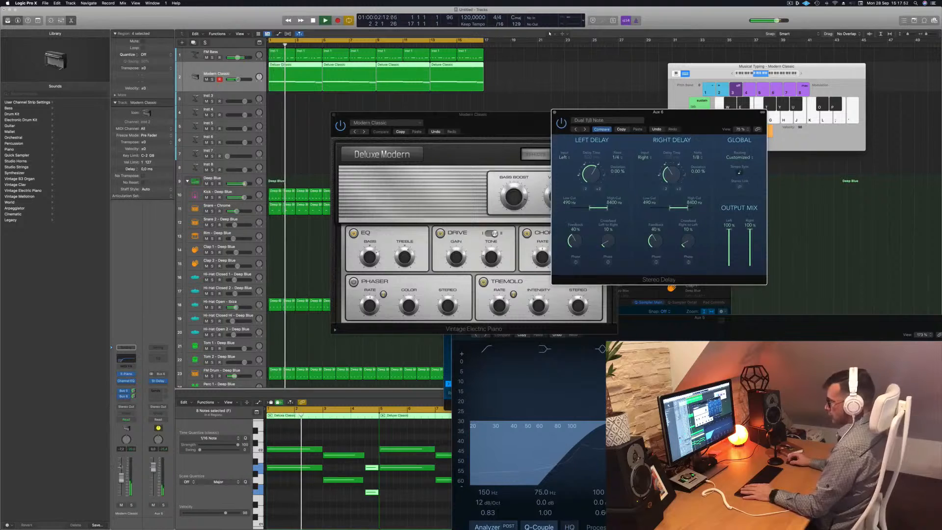
Close the electric piano window and nudge the electric piano track's volume fader slightly.
left_click(123, 480)
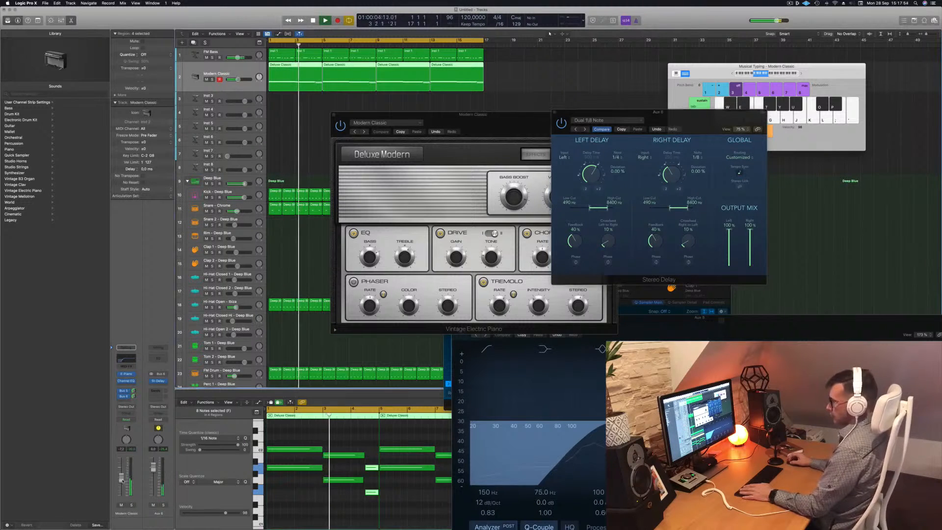
left_click_drag(352, 117, 322, 146)
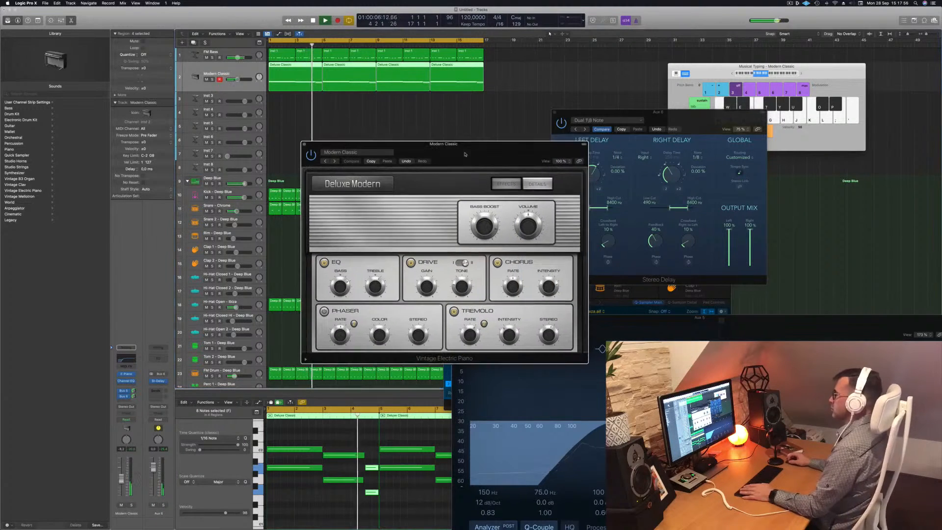
left_click(305, 145)
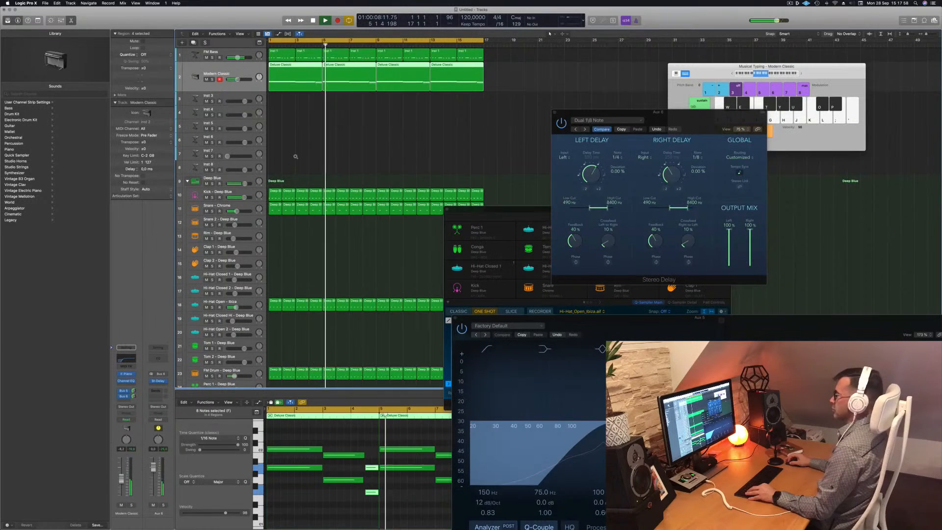
key("super+Left")
key("Return")
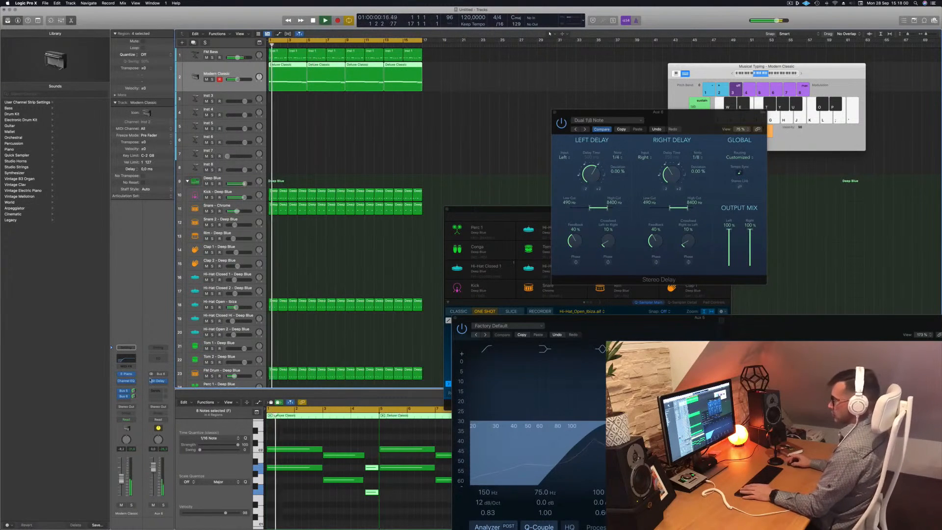
left_click_drag(120, 482, 121, 480)
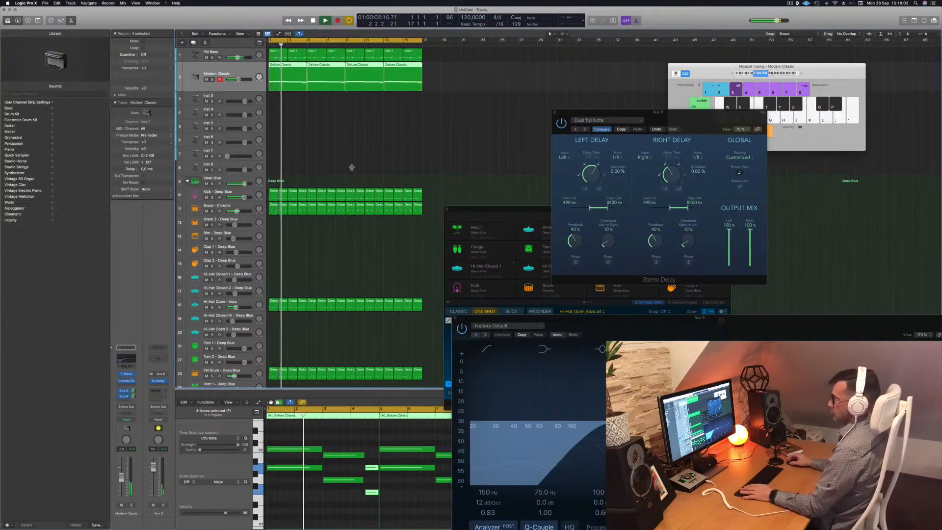
Select the empty Inst 3 track, open an Alchemy instrument on it, and choose a preset category in its browser.
left_click(398, 86)
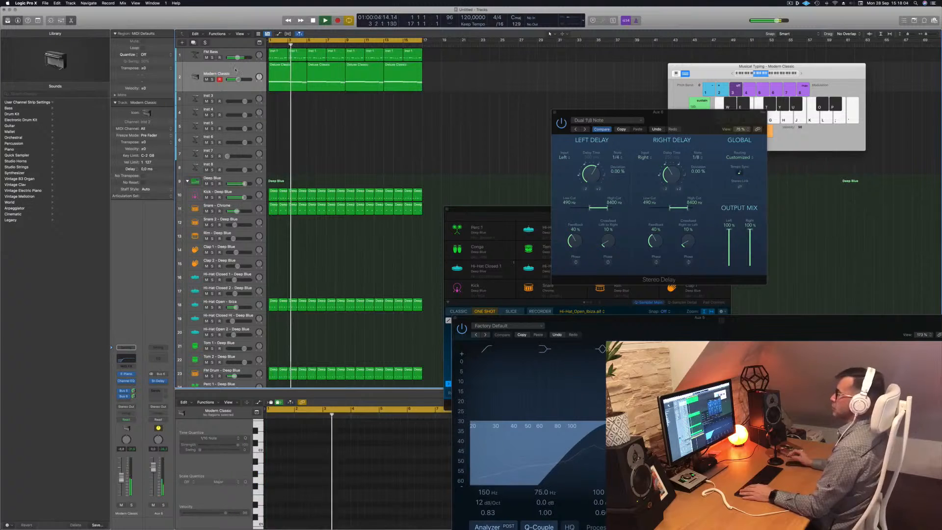
left_click(239, 88)
left_click(240, 97)
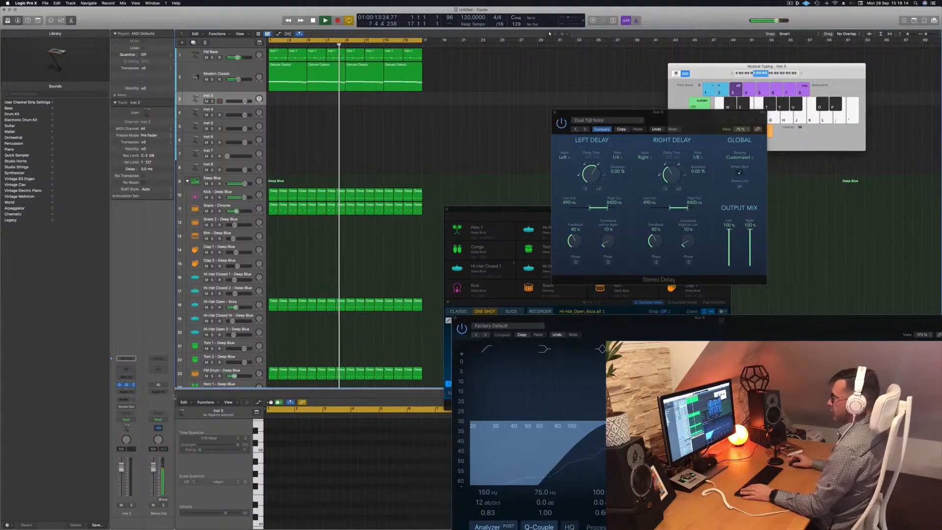
left_click(126, 385)
left_click_drag(490, 86, 528, 77)
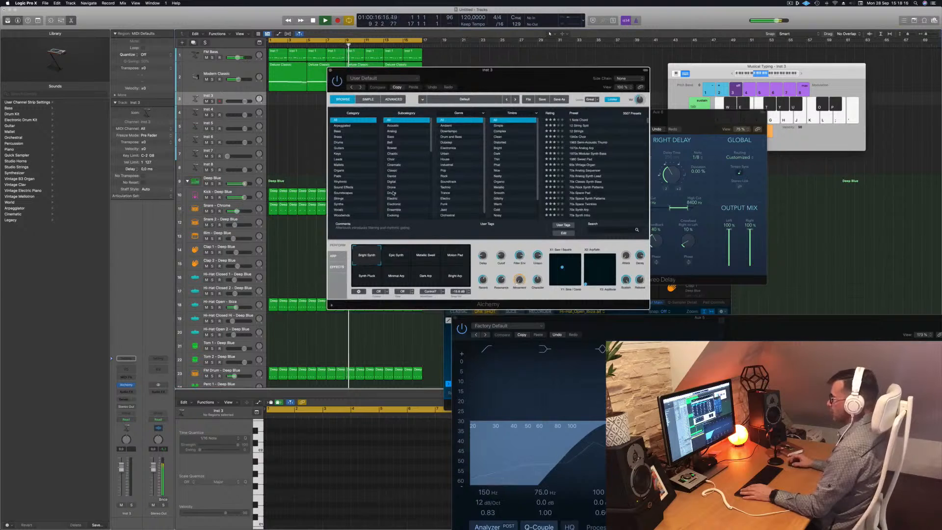
left_click(334, 210)
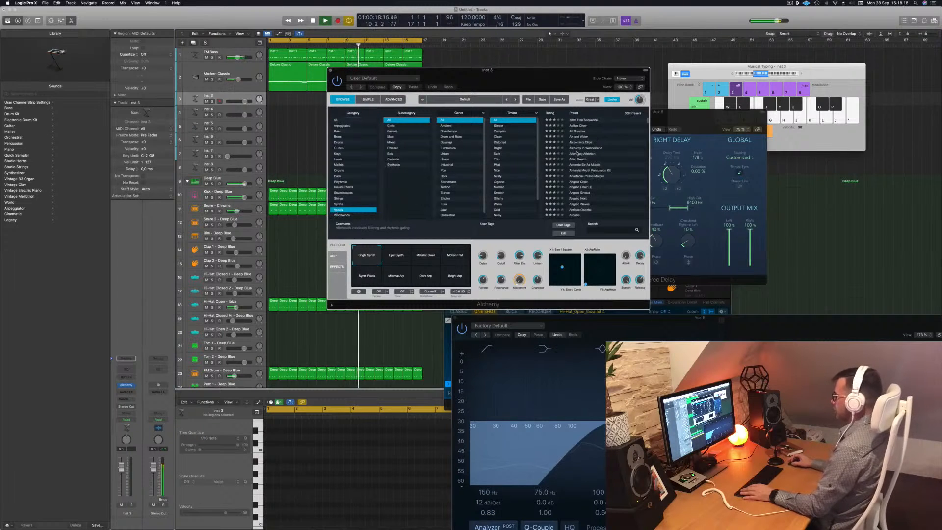
Browse the Alchemy preset list and load the Vox Kit 01 preset.
scroll(597, 163, "down", 5)
scroll(598, 163, "down", 15)
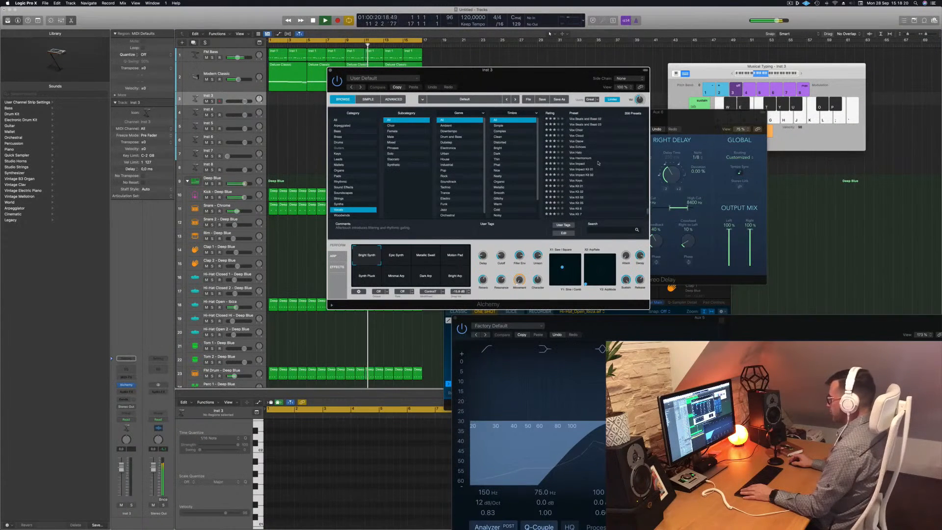
scroll(598, 163, "down", 2)
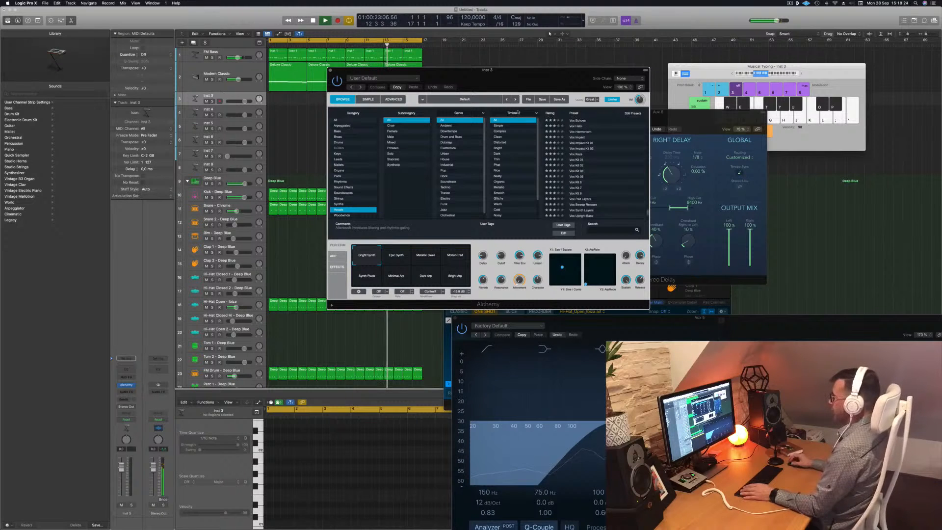
left_click(574, 160)
left_click_drag(517, 77, 596, 100)
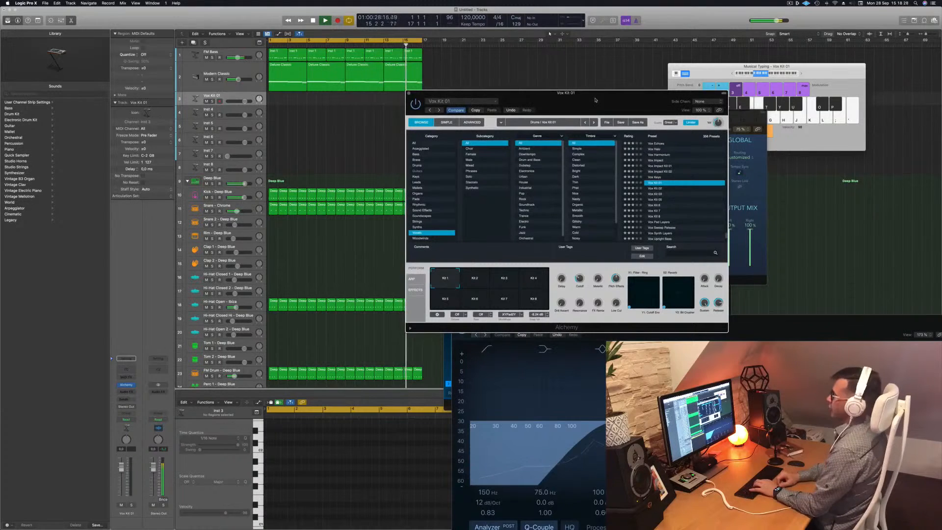
left_click_drag(603, 95, 651, 93)
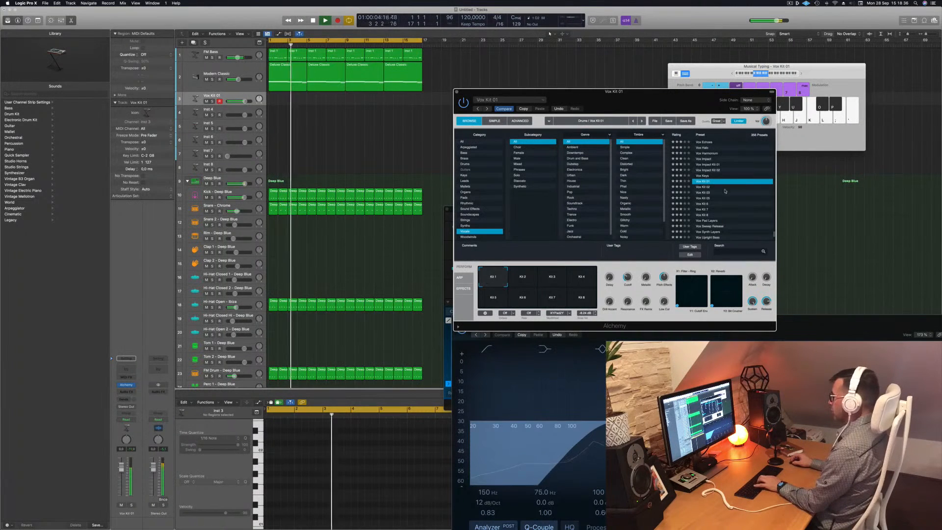
Load the Vox Pad Layers preset, then Vox Vinyl FX1, and lower the track's volume fader slightly.
left_click(707, 221)
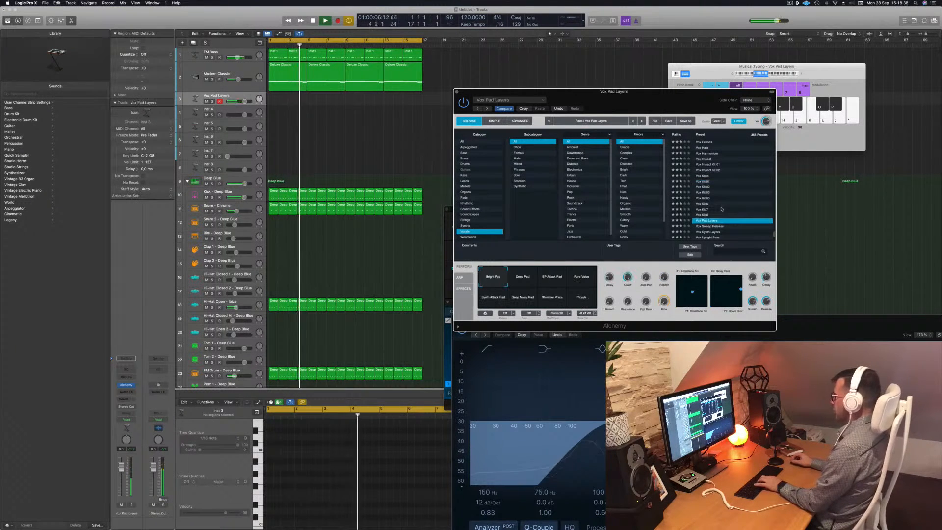
scroll(722, 208, "down", 4)
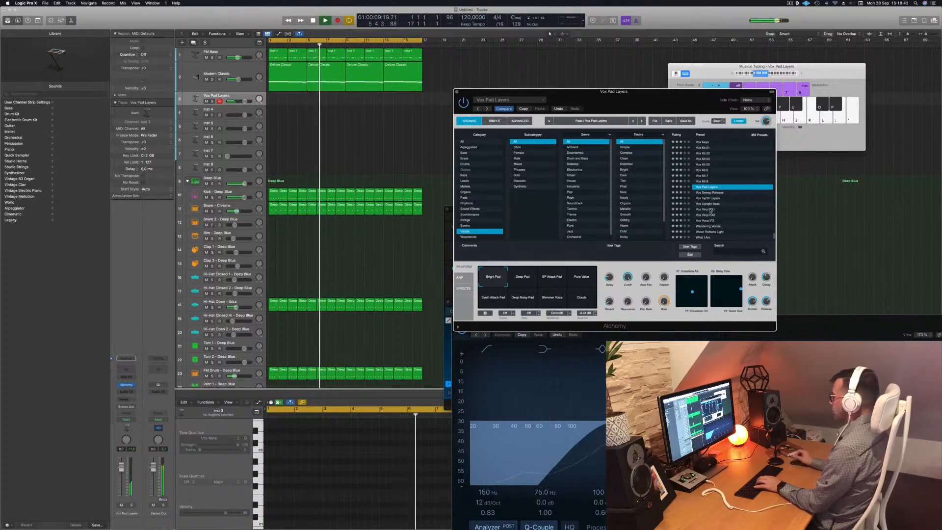
left_click(706, 211)
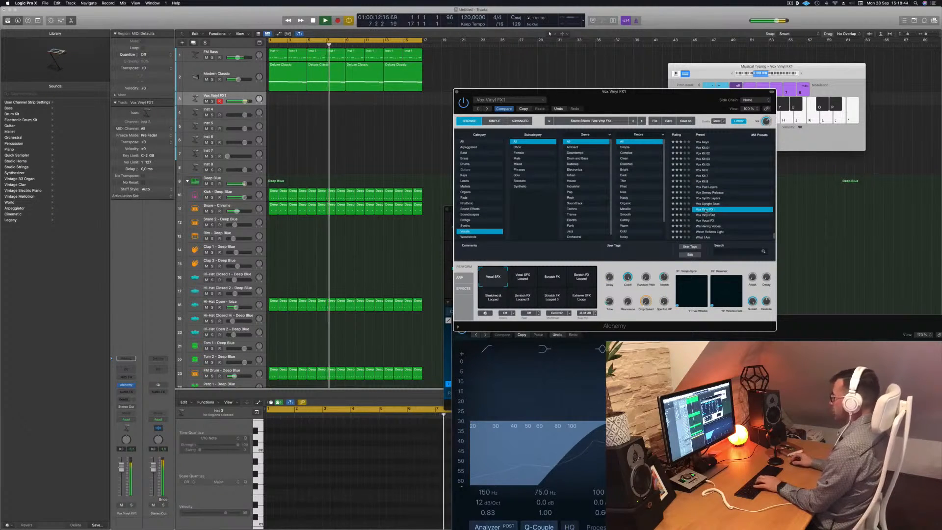
left_click_drag(121, 468, 121, 478)
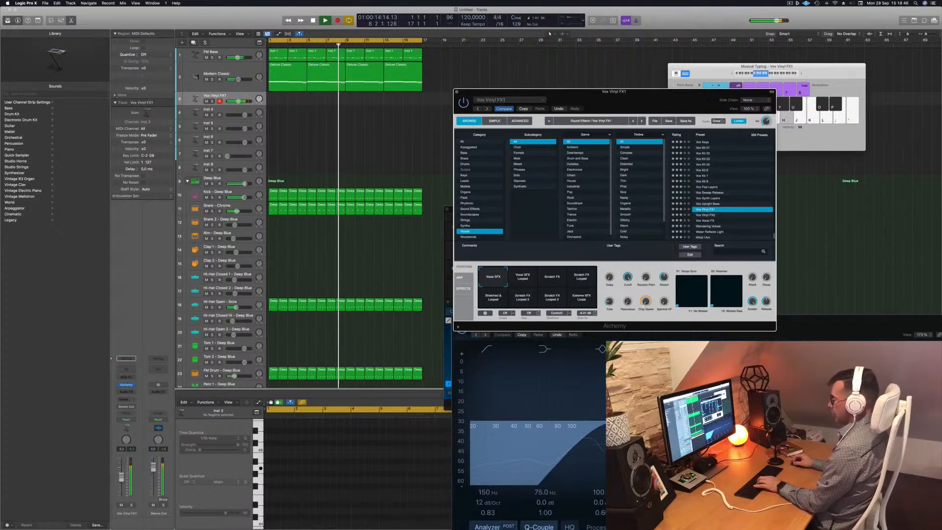
Audition Vox Vinyl FX1 by playing notes and switching between its sound pads.
key("k")
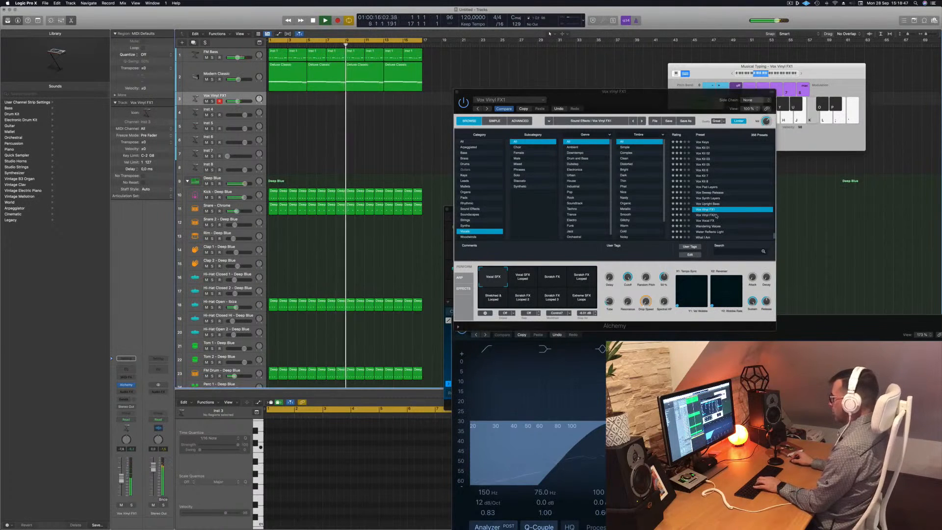
left_click(551, 278)
key("k")
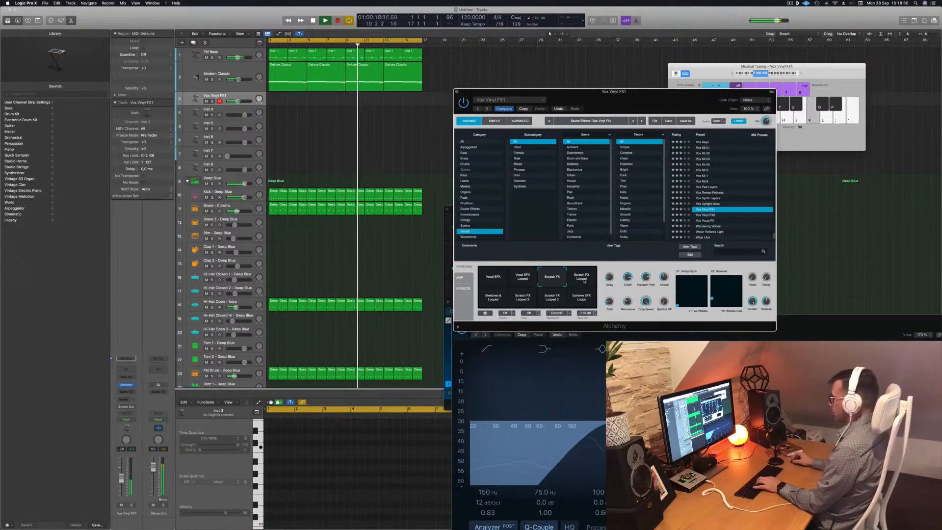
key("h")
left_click(576, 298)
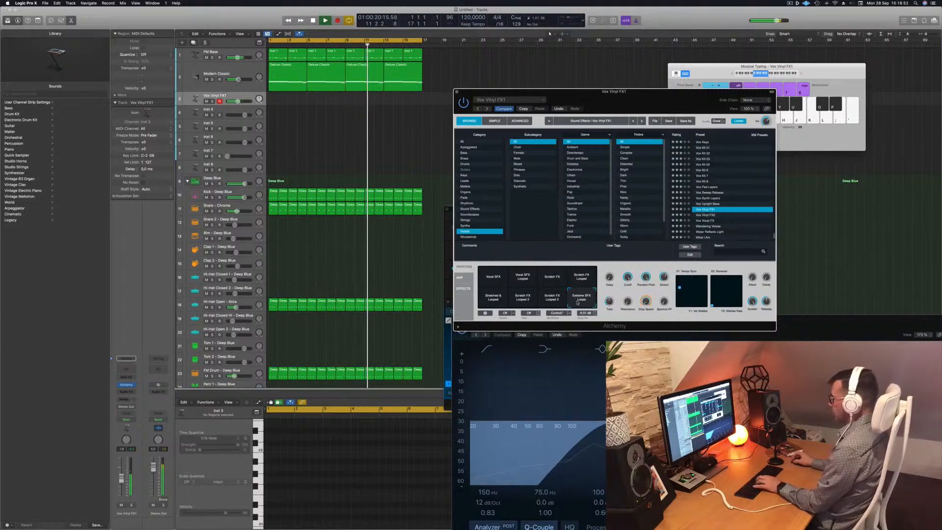
Try the Vox Vinyl FX2 preset, then load the Wandering Voices preset and play a few notes.
left_click(707, 215)
key("h")
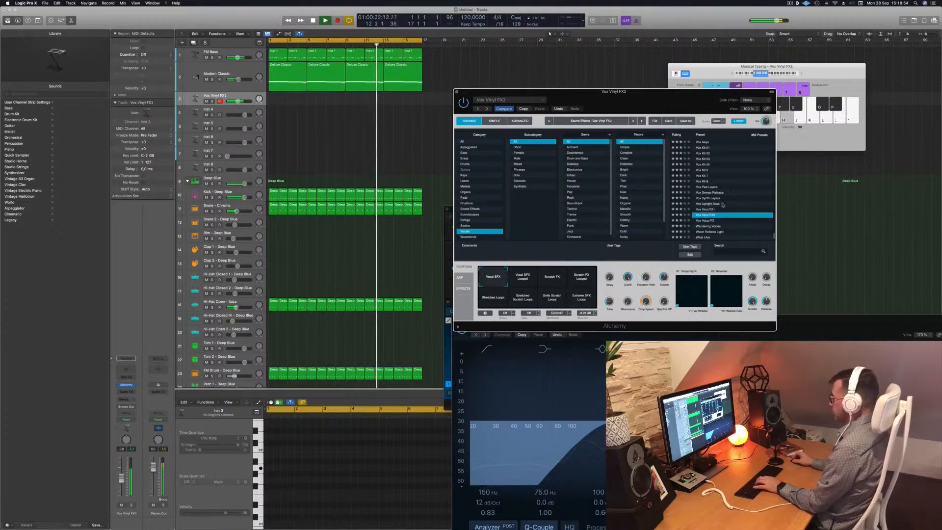
scroll(714, 207, "down", 3)
left_click(714, 204)
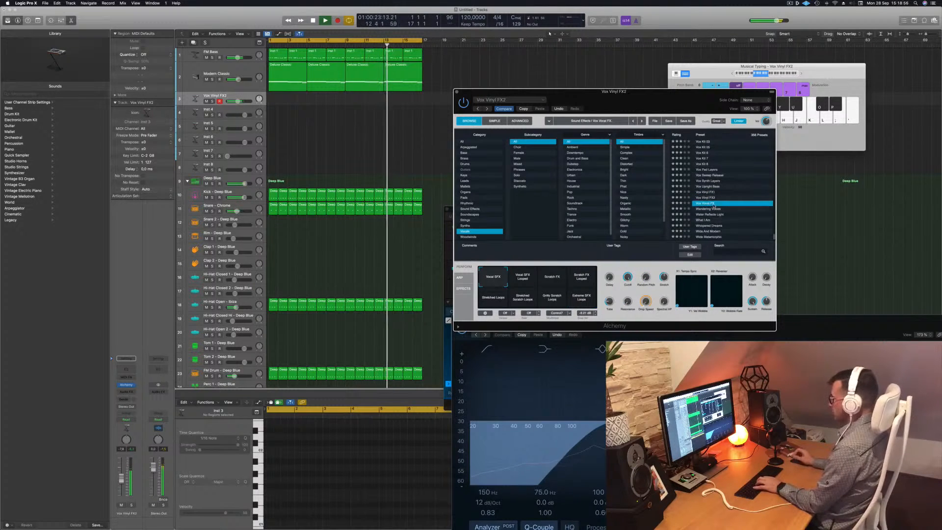
key("k")
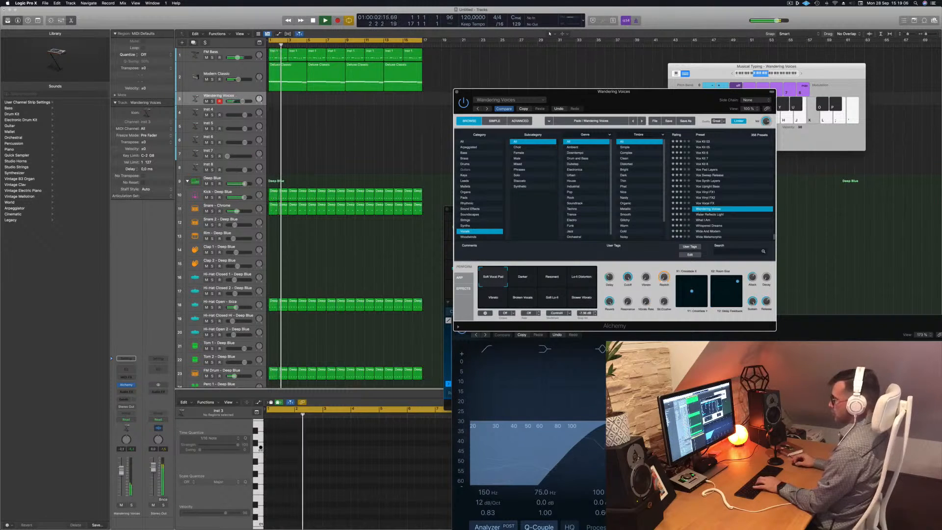
key("h")
Raise the track's volume fader slightly and move the Musical Typing window aside.
left_click_drag(122, 469, 122, 464)
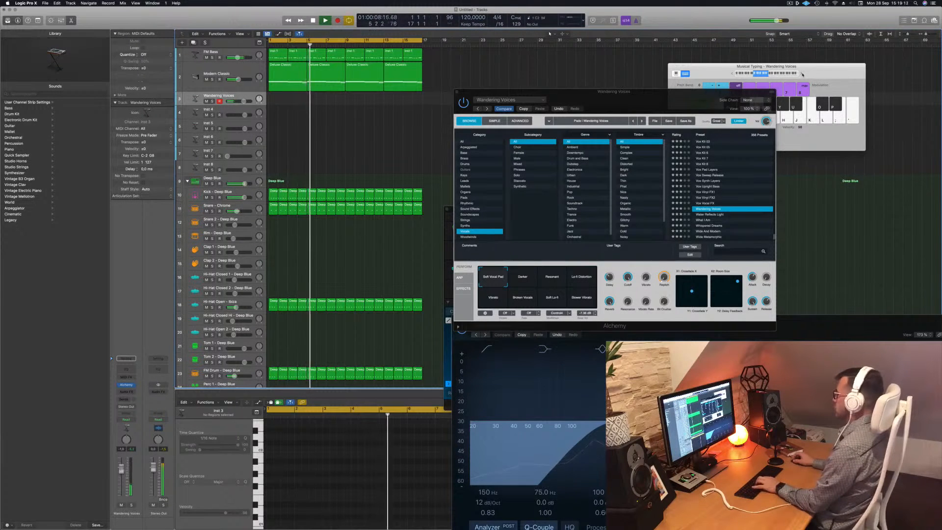
left_click(802, 74)
left_click_drag(815, 70, 837, 62)
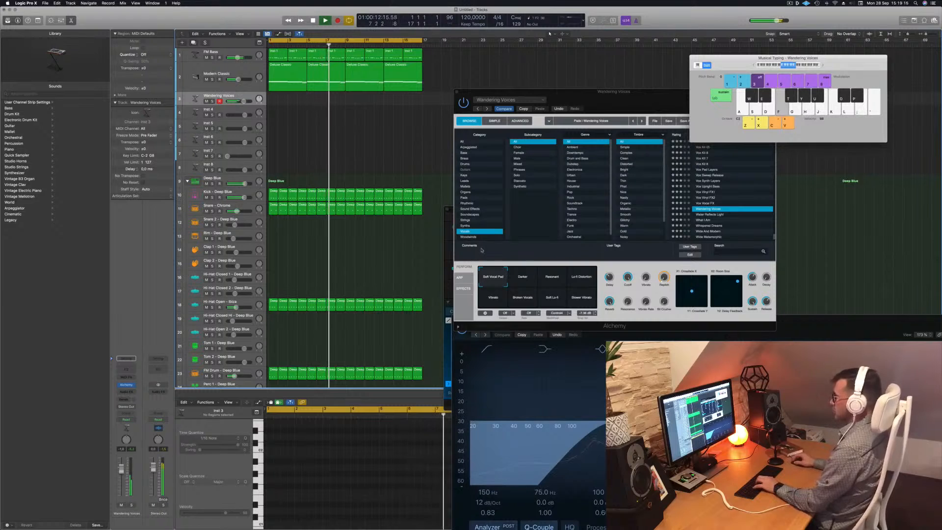
Rehearse a melody on the Wandering Voices sound with the Musical Typing keys.
key("k")
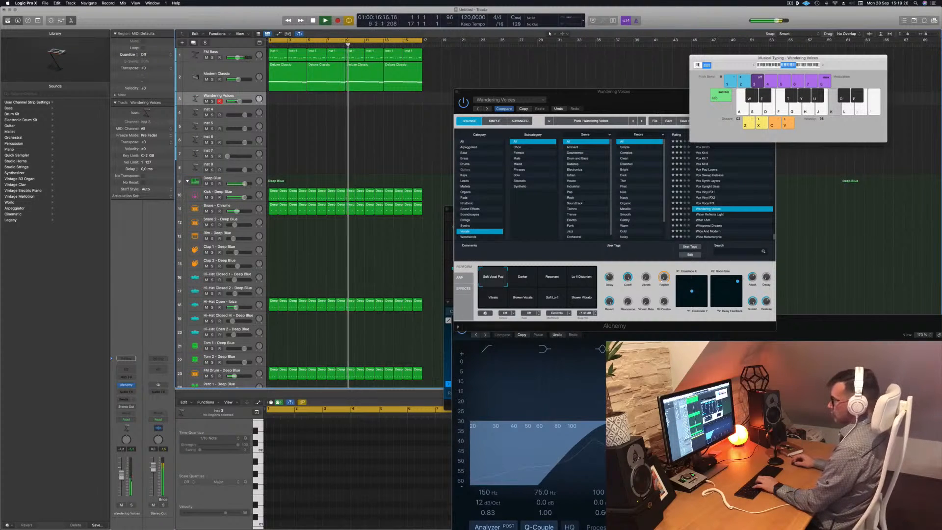
key("h")
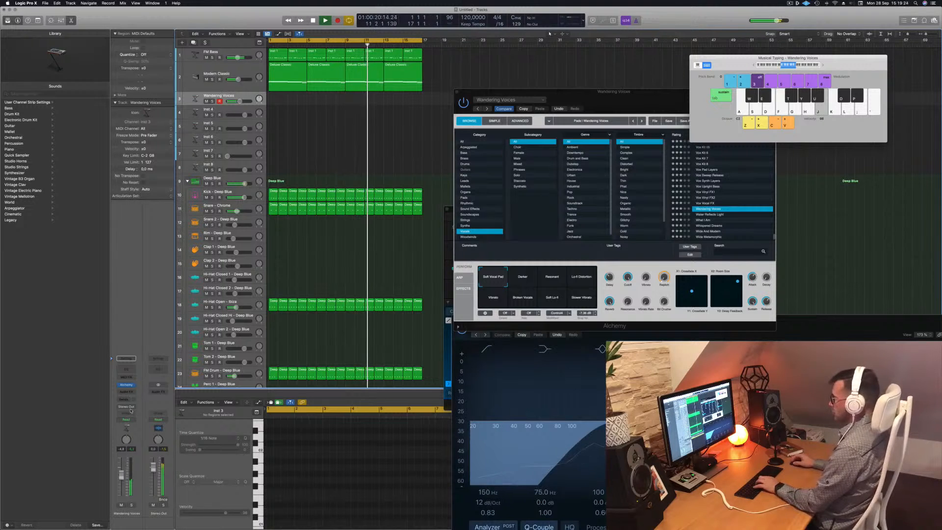
key("k")
key("apostrophe")
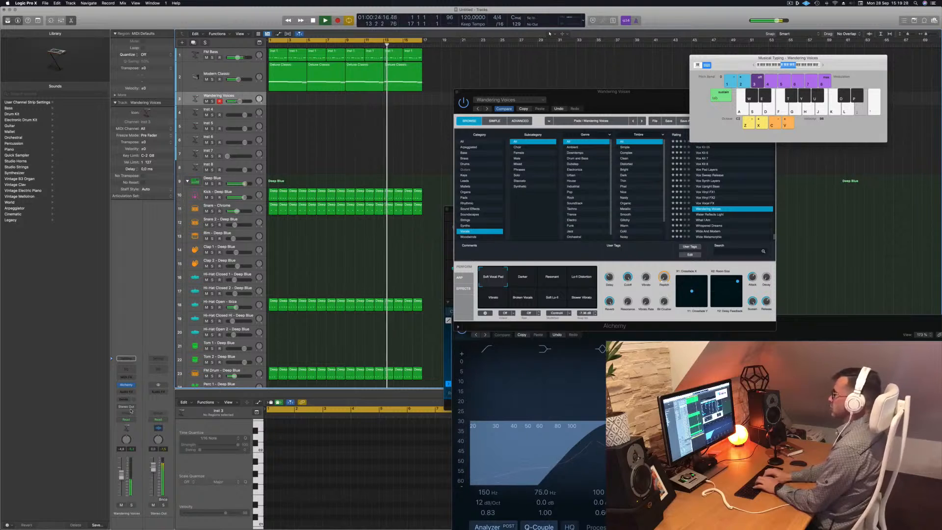
key("f")
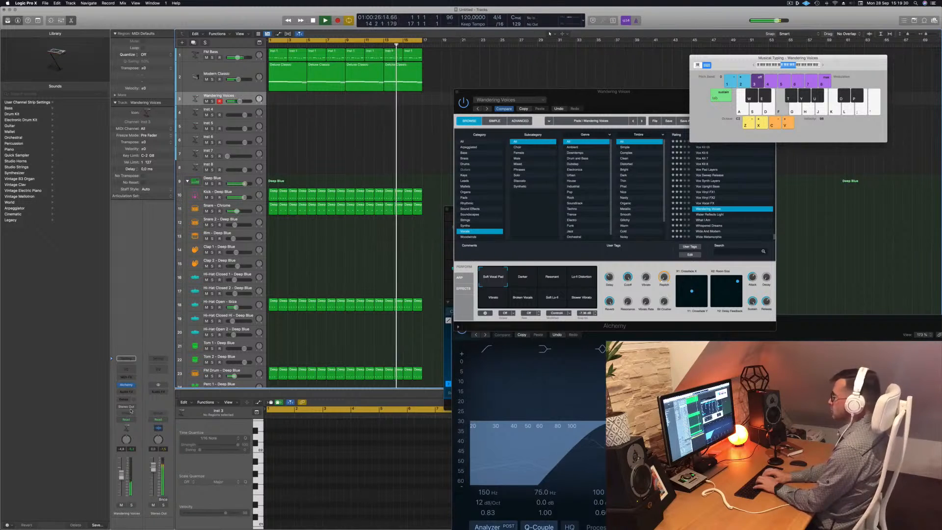
key("apostrophe")
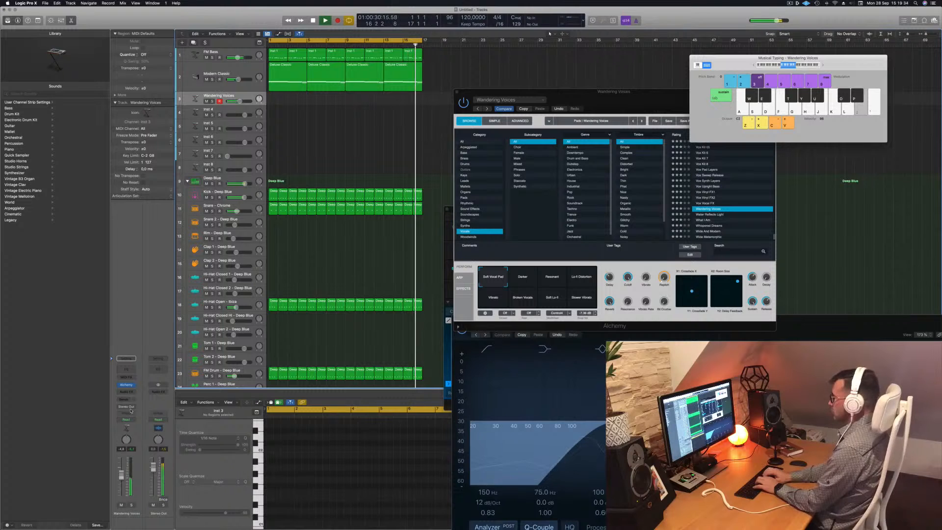
key("apostrophe")
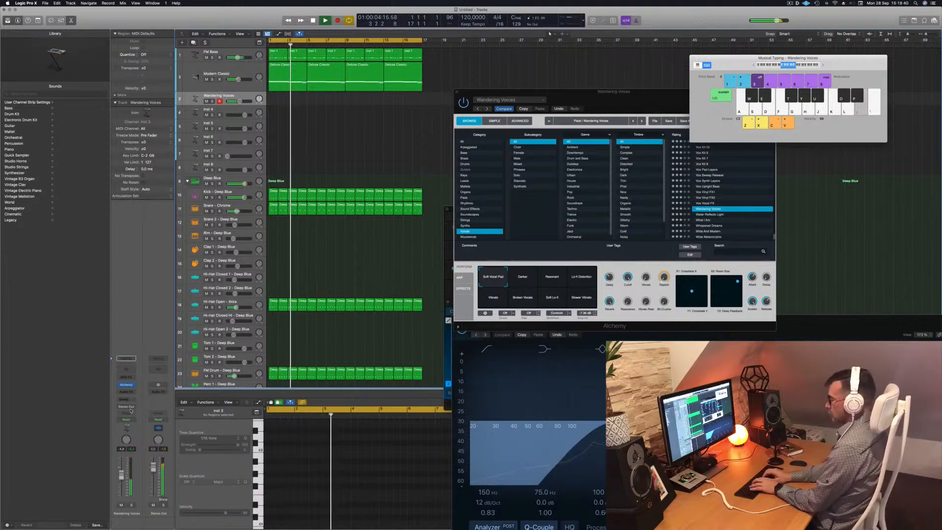
Record a short Wandering Voices melody on the track with the Musical Typing keys.
key("r")
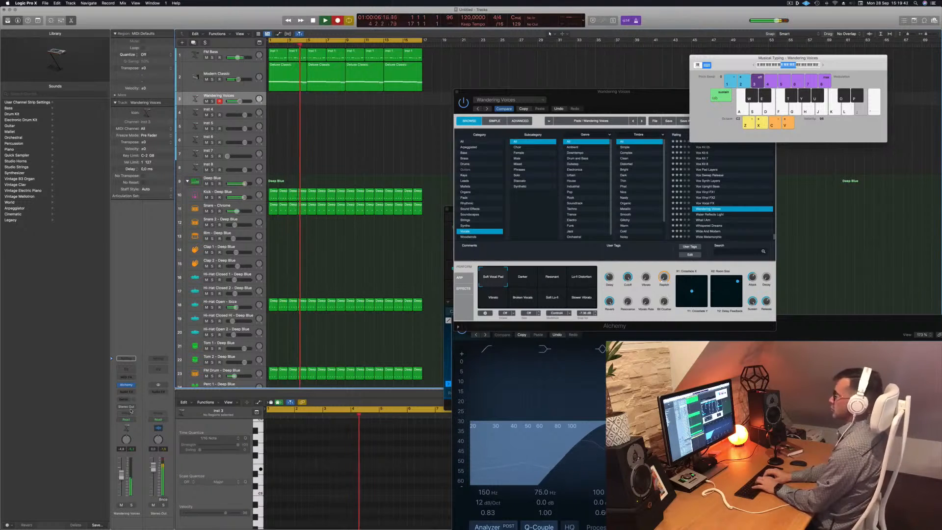
key("apostrophe")
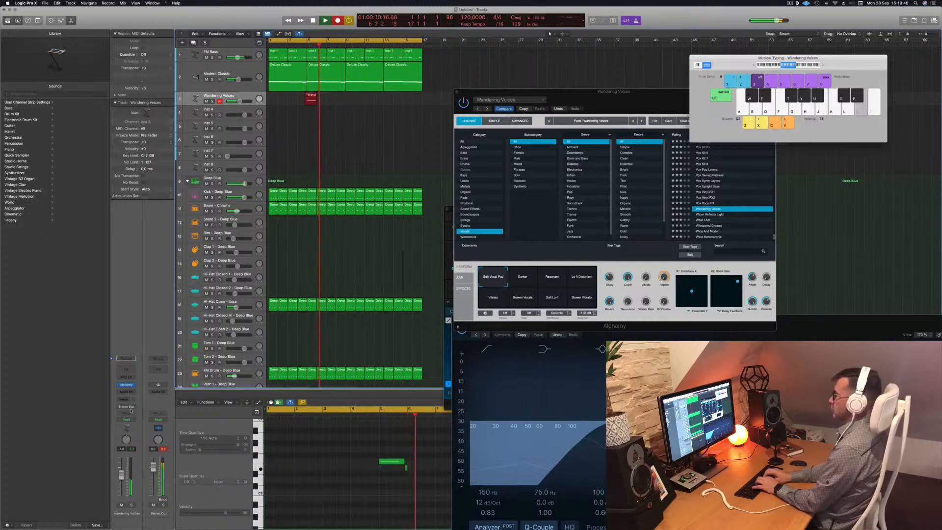
key("apostrophe")
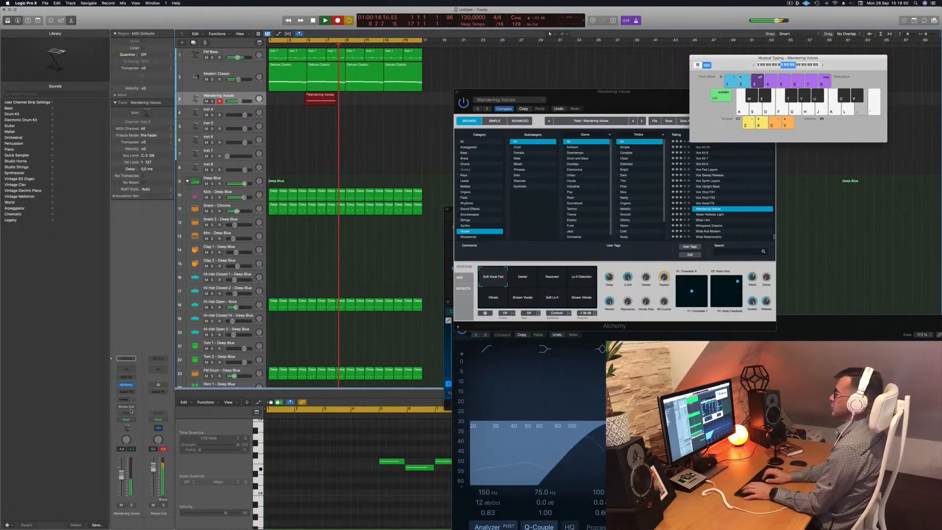
key("space")
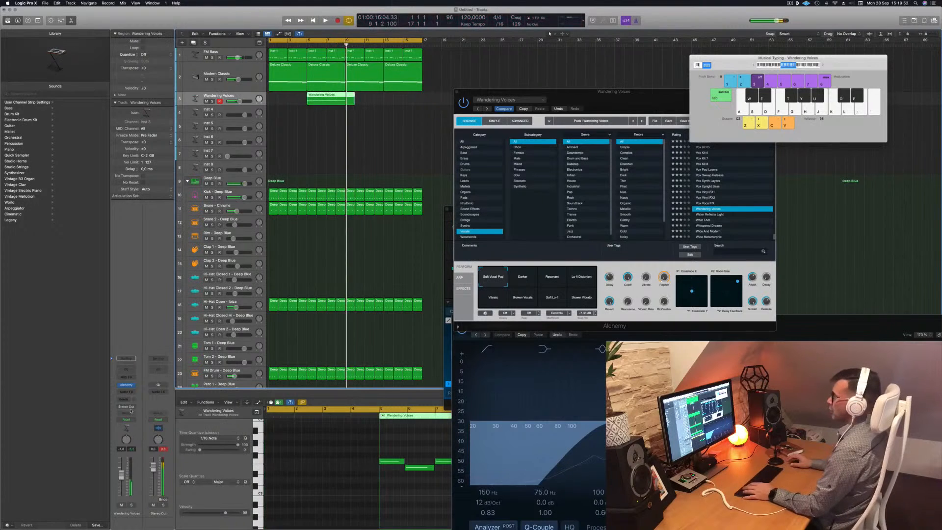
Move the recorded Wandering Voices region to the start of the song and delete the leftover piece.
key("Return")
left_click_drag(327, 96, 308, 106)
key("space")
key("Delete")
left_click(514, 170)
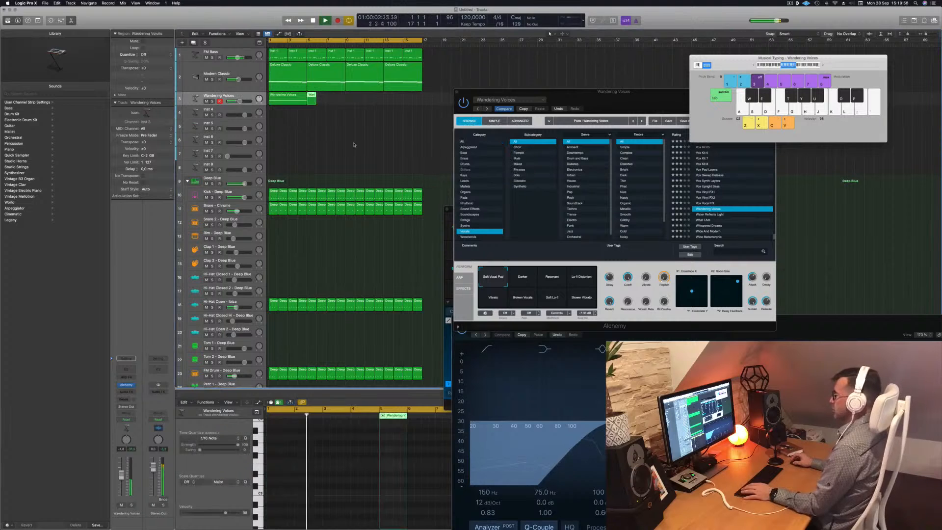
Copy the Wandering Voices region repeatedly so four regions follow each other, and play the result.
left_click(290, 100)
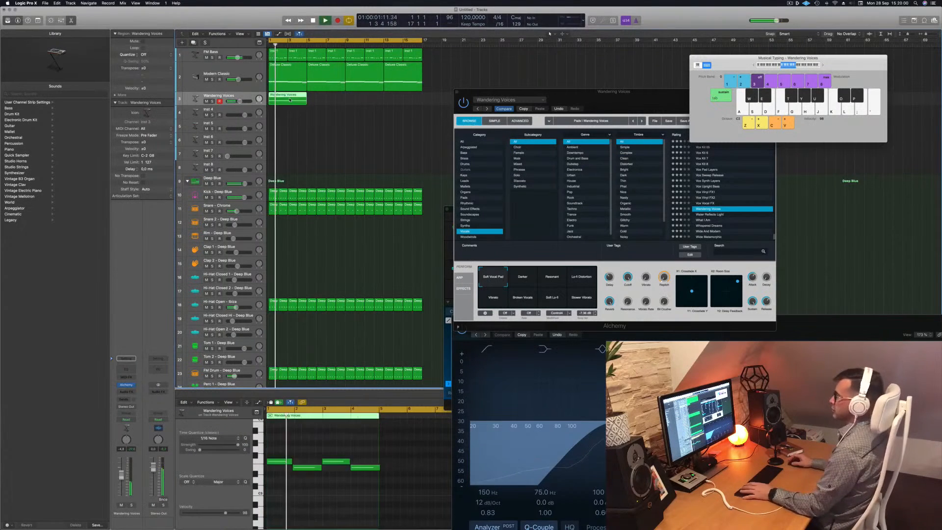
key("Return")
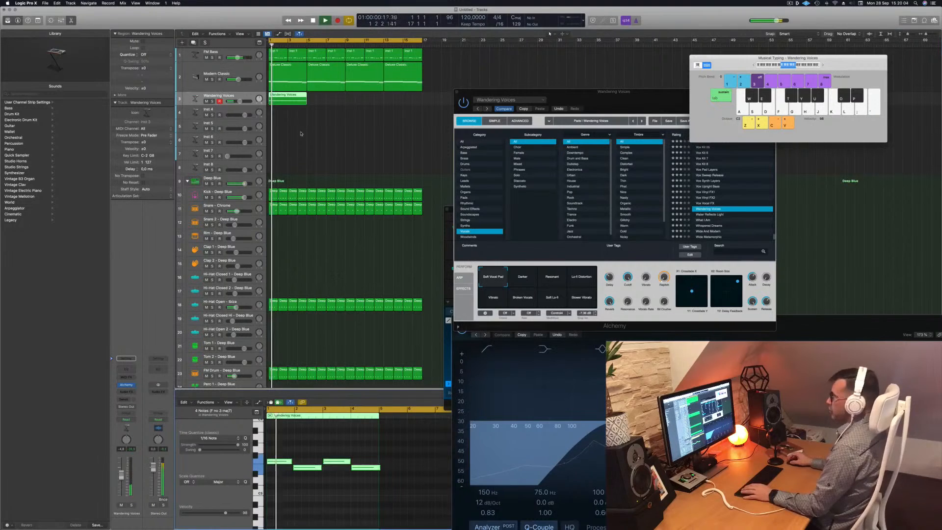
left_click_drag(286, 95, 359, 101)
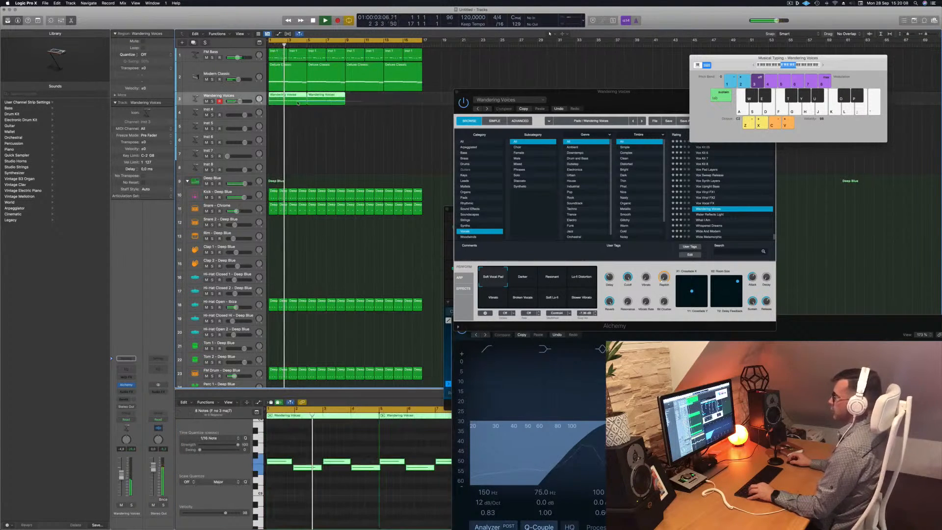
left_click_drag(296, 98, 373, 104)
key("space")
left_click(232, 96)
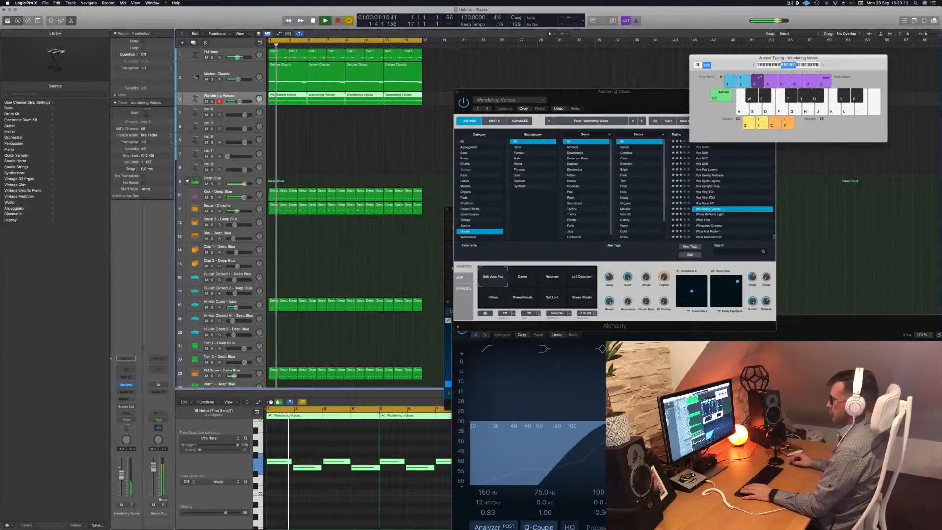
Try several Alchemy transform pads in Perform view on the Wandering Voices sound.
left_click(525, 276)
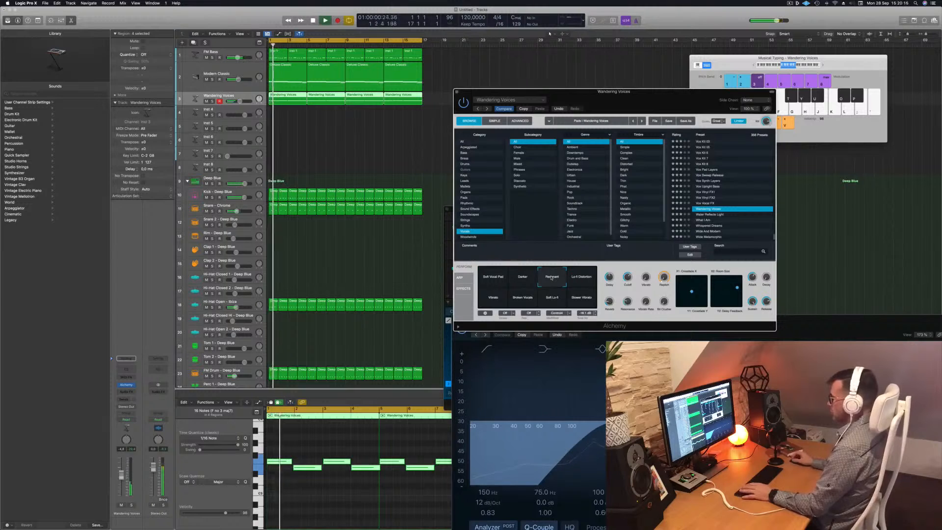
left_click(577, 278)
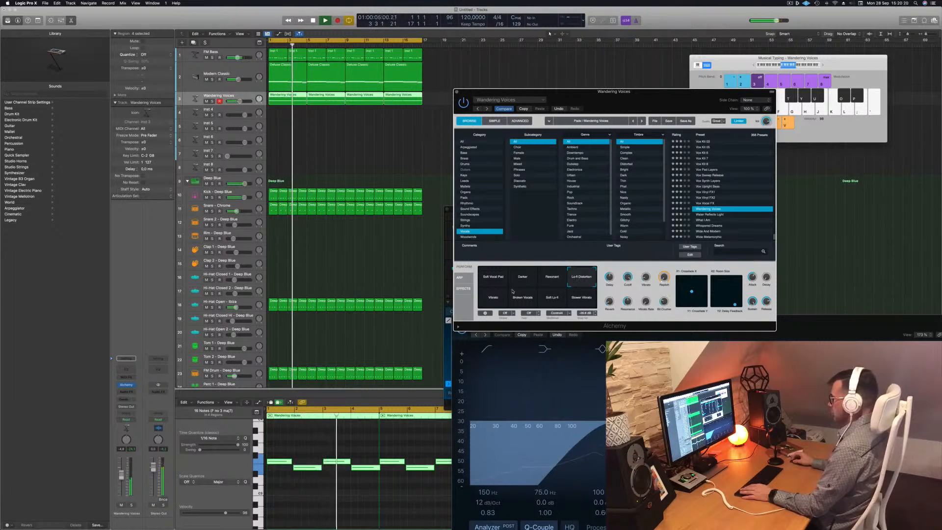
left_click(490, 299)
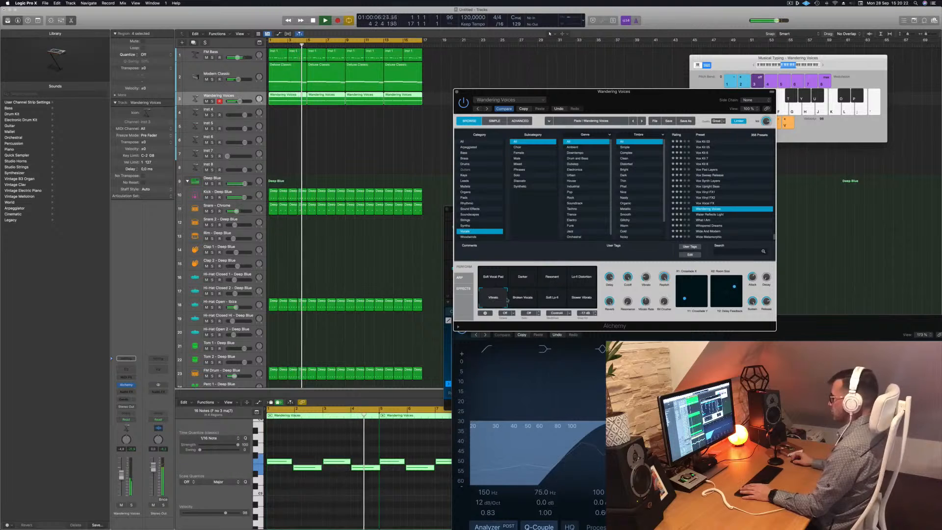
left_click(521, 299)
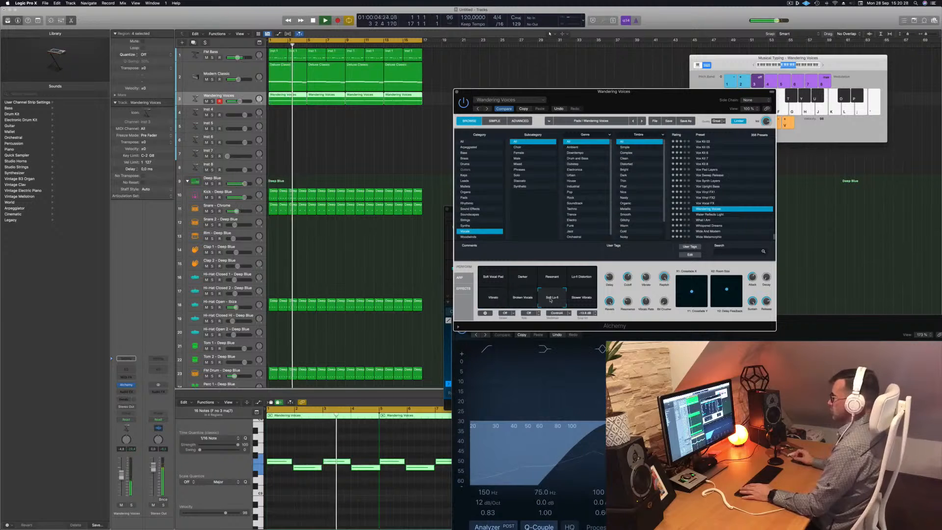
left_click(582, 301)
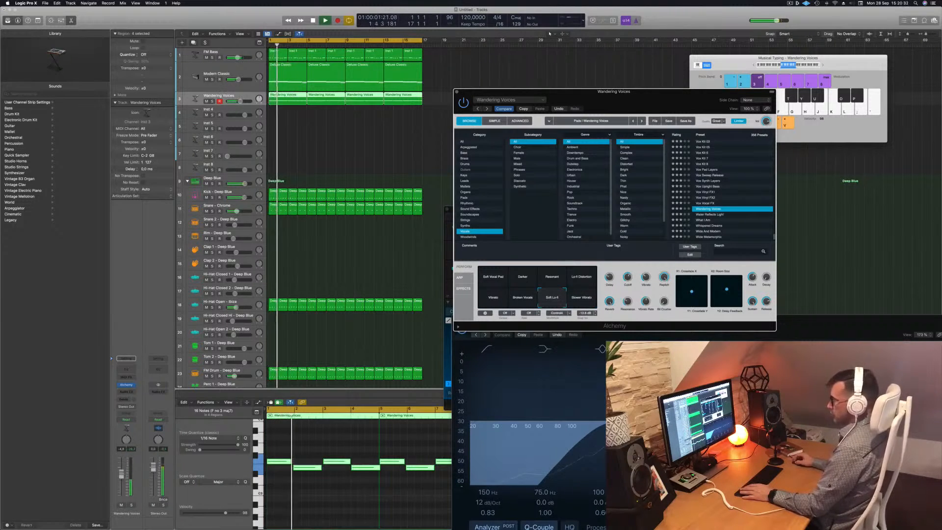
Briefly solo the Wandering Voices channel during playback, then close its Alchemy window.
left_click(127, 445)
left_click(132, 504)
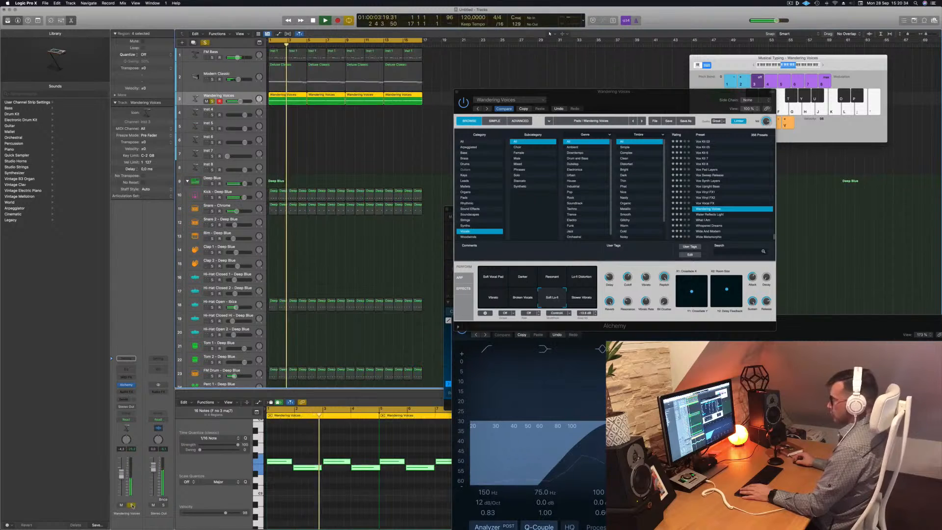
left_click(132, 505)
key("space")
key("space")
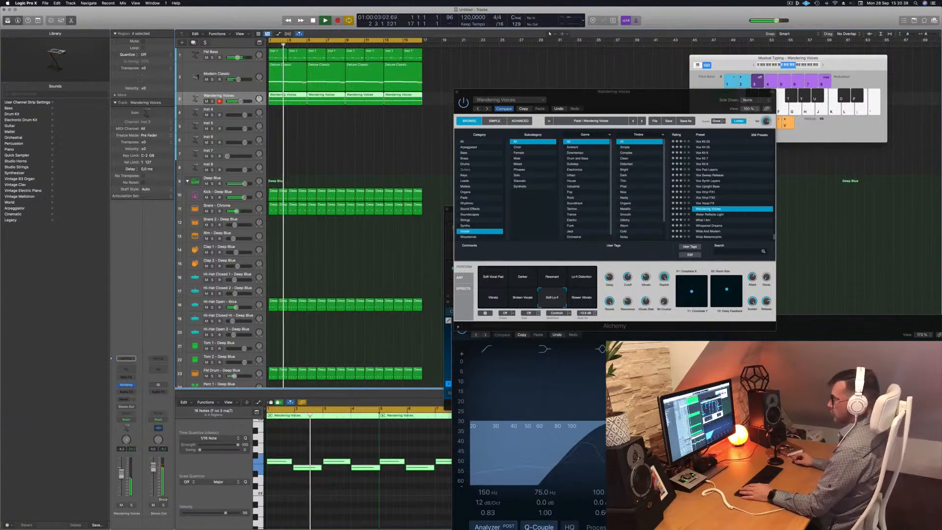
left_click_drag(618, 103, 571, 126)
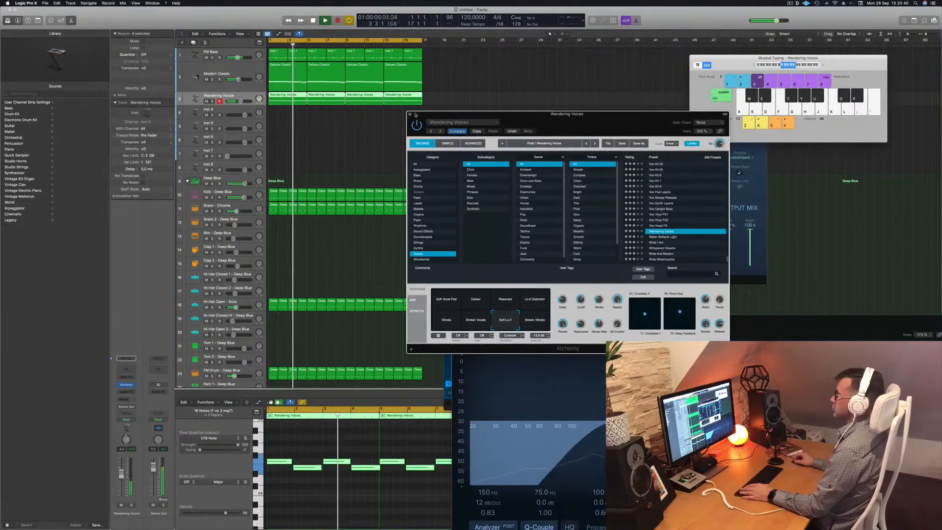
key("super+w")
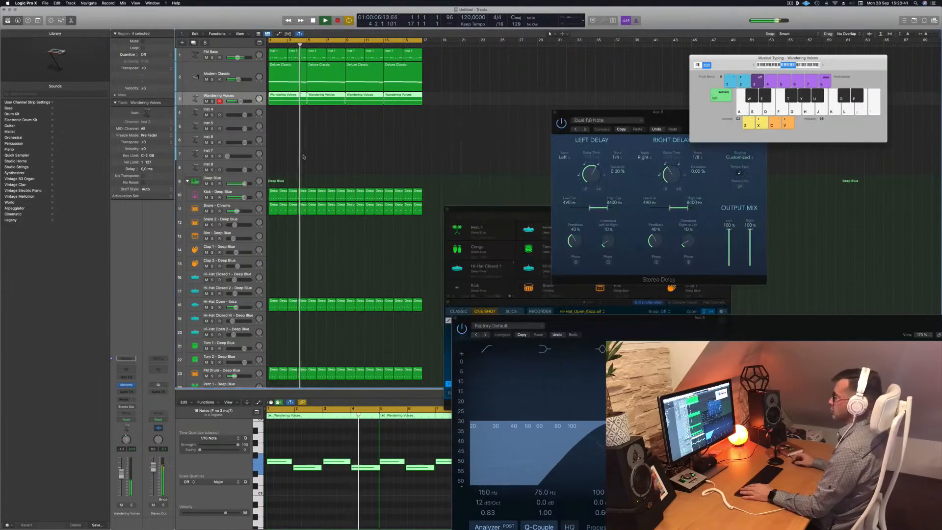
Load the Alchemy vocal preset Amanda Ee-Aa Morph on the empty Inst 4 track.
left_click(228, 111)
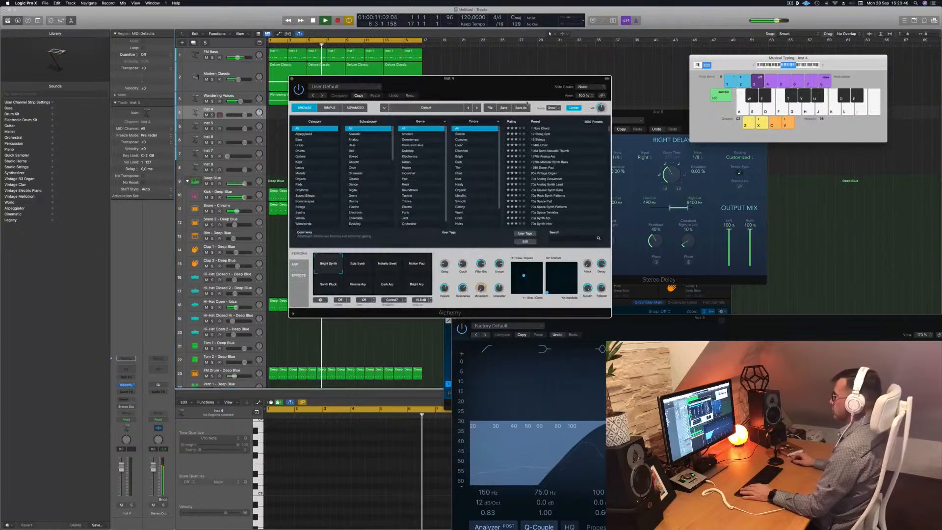
left_click_drag(509, 88, 581, 79)
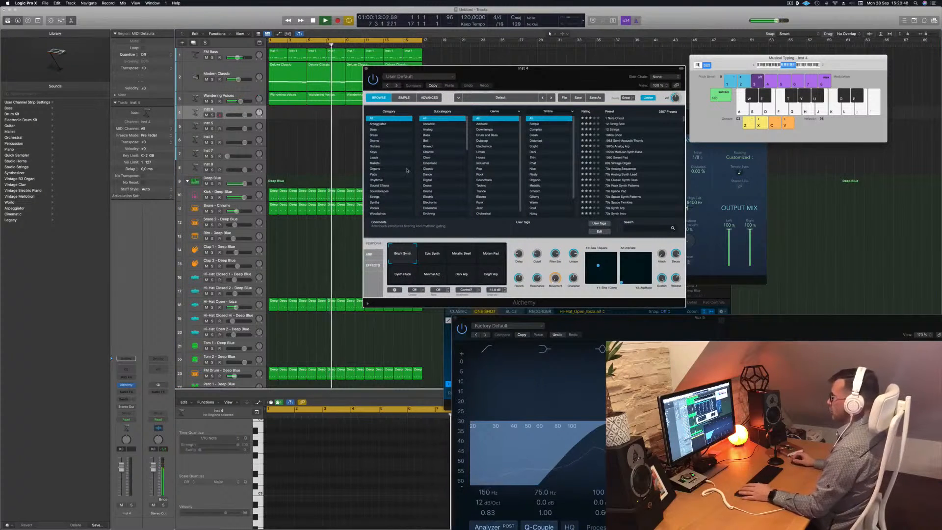
left_click(374, 208)
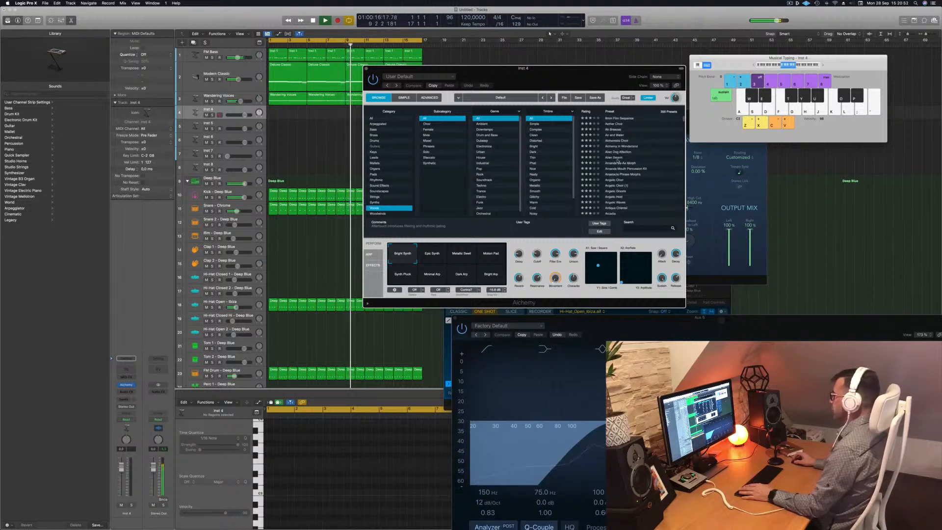
left_click(619, 159)
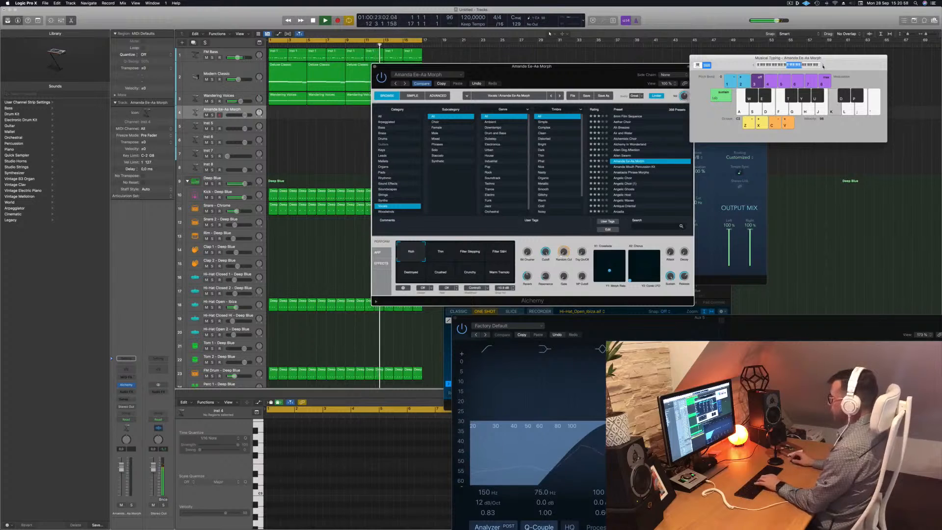
left_click_drag(579, 70, 692, 80)
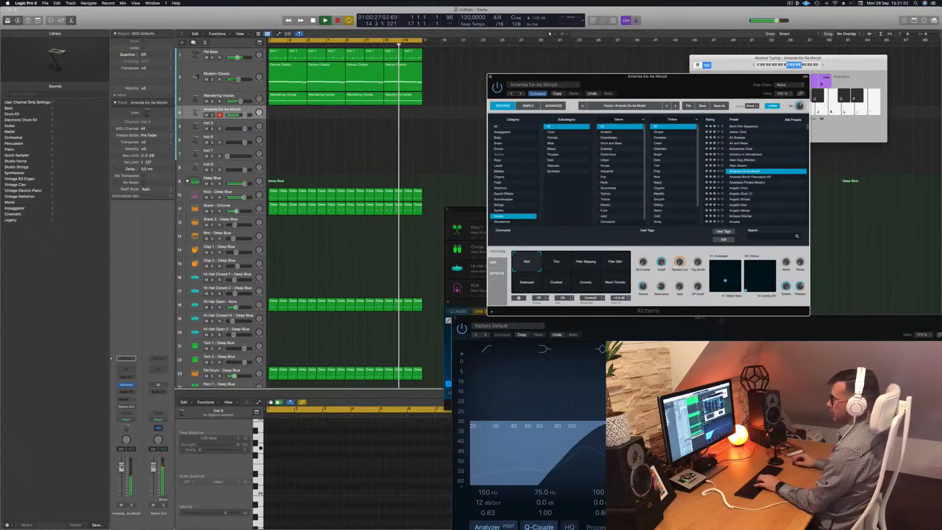
Add a send from the Amanda Ee-Aa Morph channel to Bus 6 (Aux 6) and raise its level.
left_click_drag(122, 473, 121, 475)
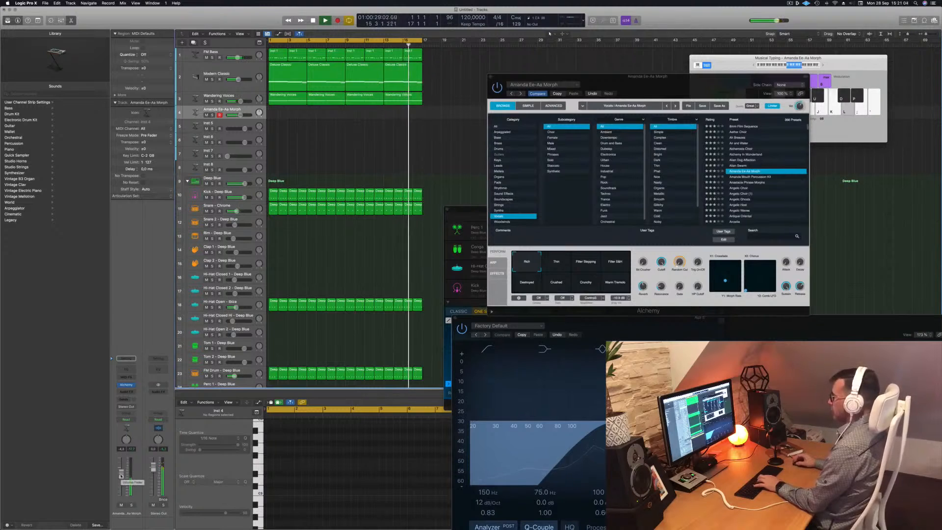
left_click(123, 399)
mouse_move(126, 407)
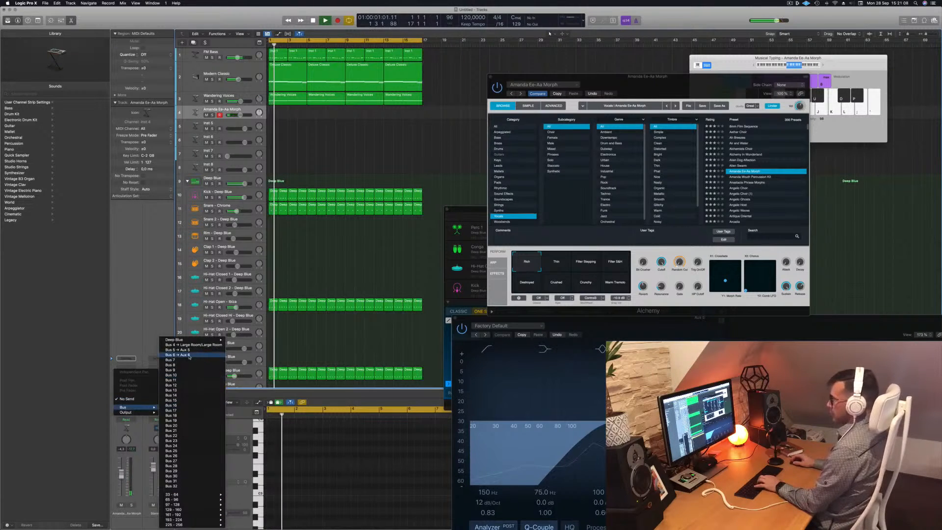
left_click(171, 356)
left_click_drag(133, 396, 133, 379)
Play a few notes on the Amanda Ee-Aa Morph sound with the Musical Typing keys.
key("j")
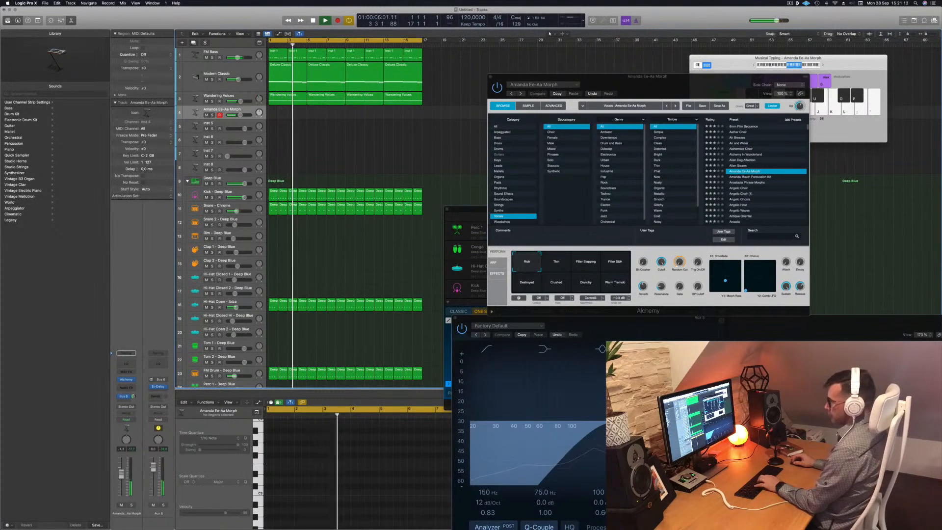
key("j")
key("semicolon")
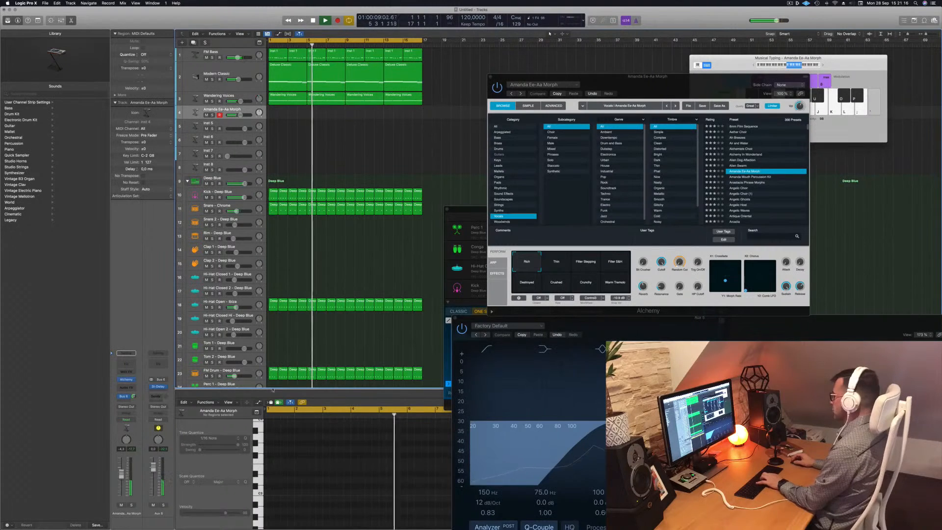
key("s")
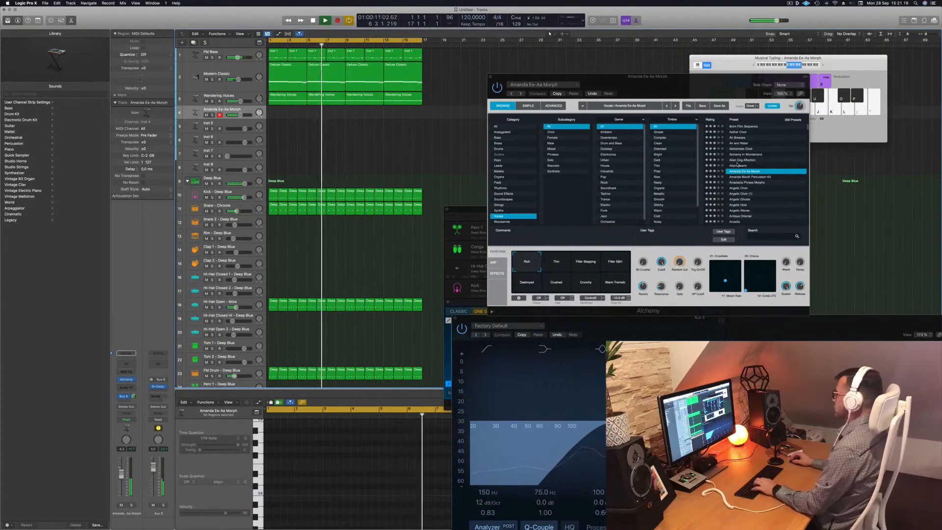
Audition the Amanda Ee-Aa Morph transform pads, from Trim and Filter Stepping to Crushed, Crunchy and Warm Tremolo.
left_click(558, 263)
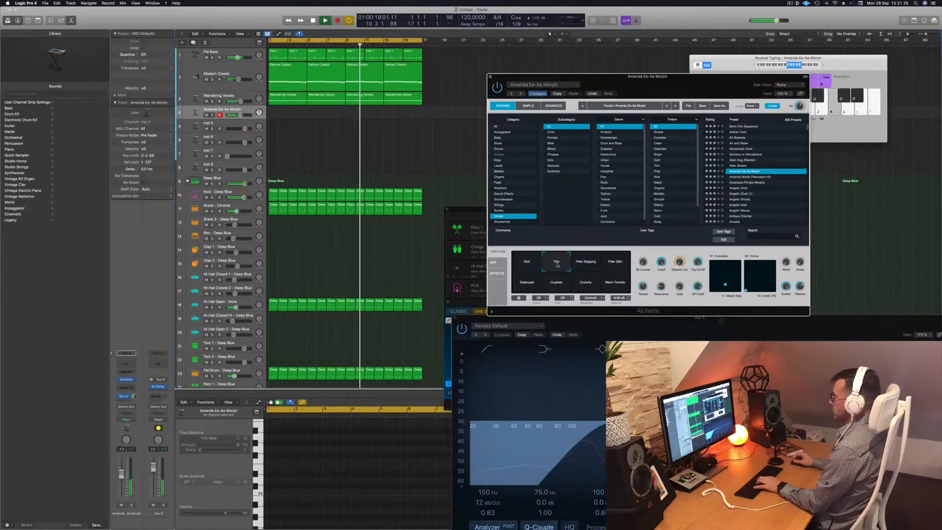
left_click(591, 264)
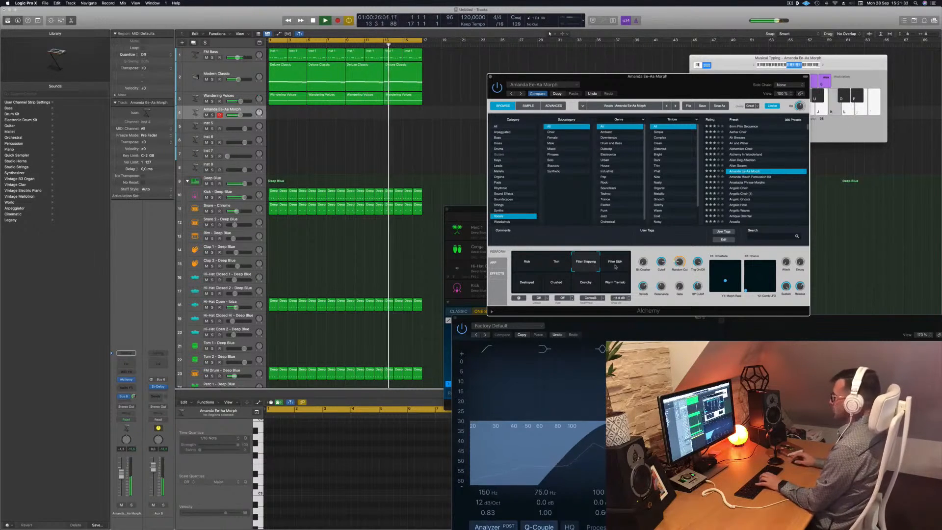
left_click(616, 266)
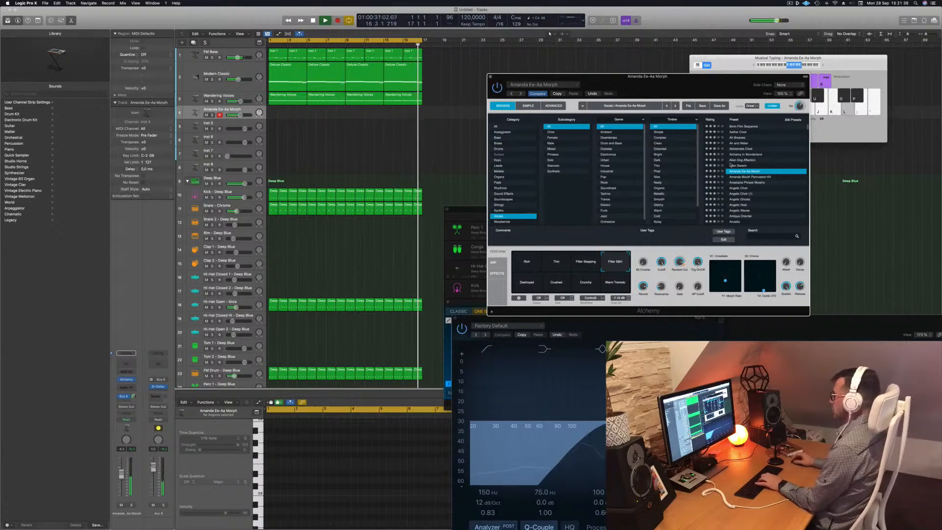
key("k")
left_click(533, 283)
left_click(558, 287)
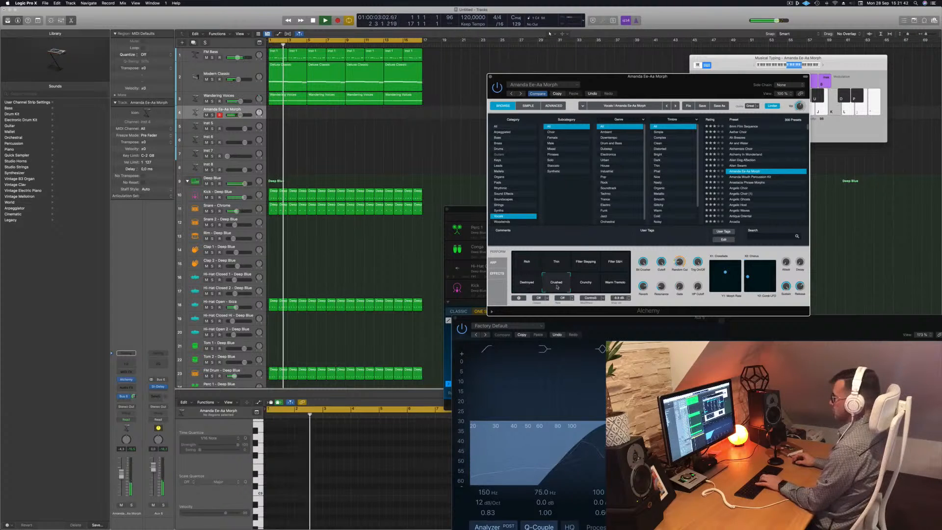
left_click(586, 283)
left_click(612, 284)
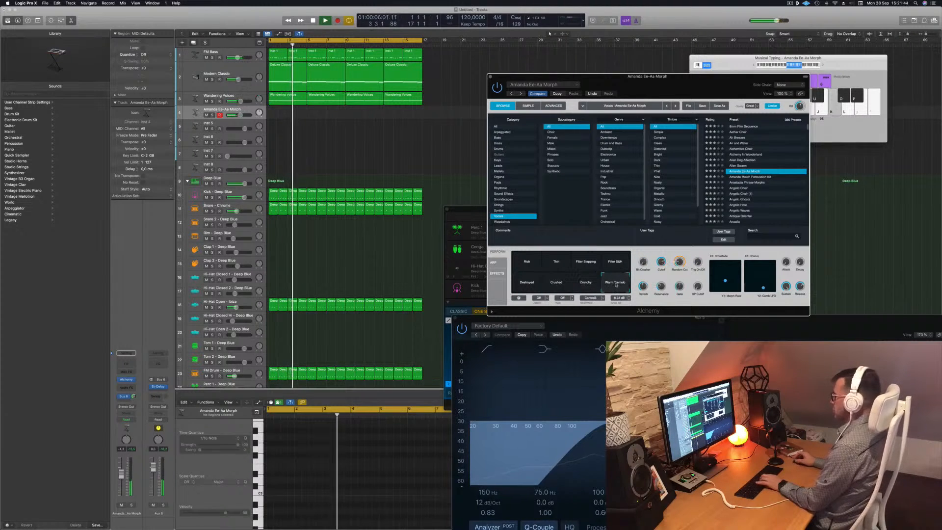
left_click(621, 263)
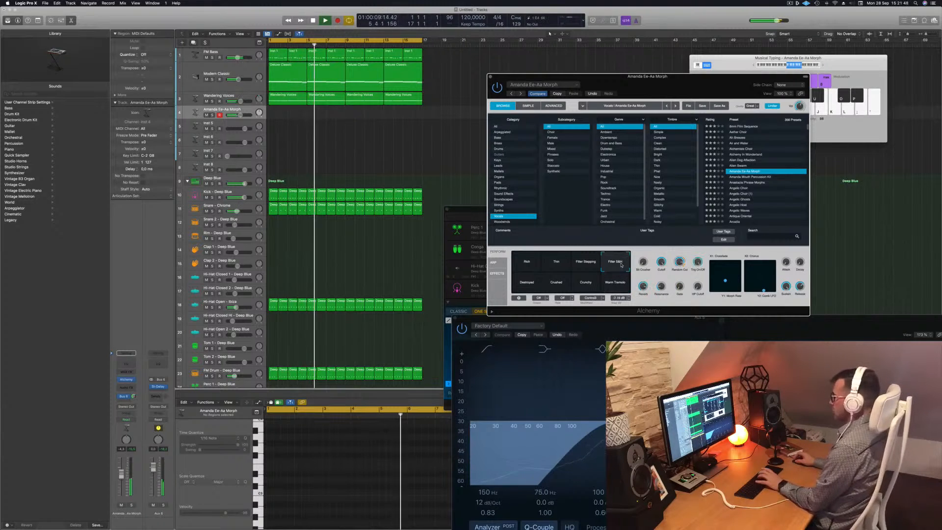
Enlarge the Amanda Ee-Aa Morph track lane and play notes on it with the Musical Typing keys.
left_click(224, 118)
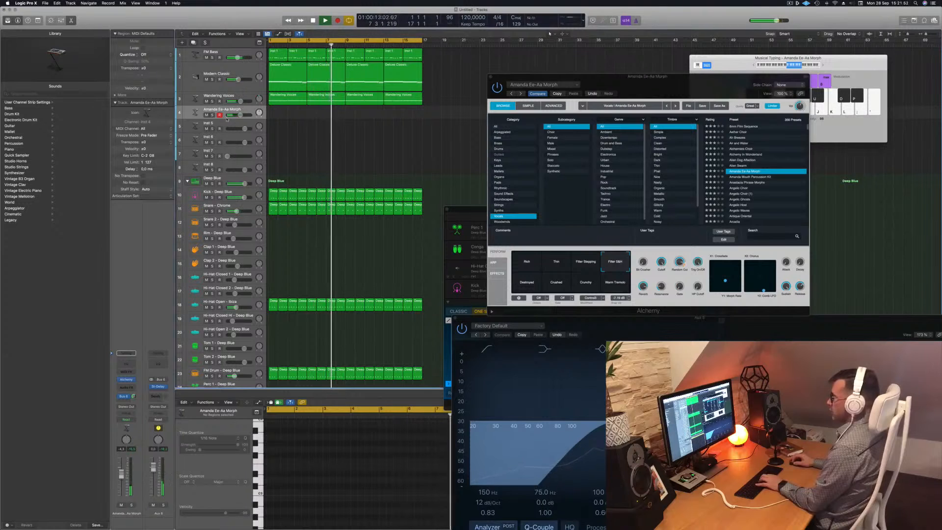
left_click_drag(226, 118, 226, 141)
key("k")
key("l")
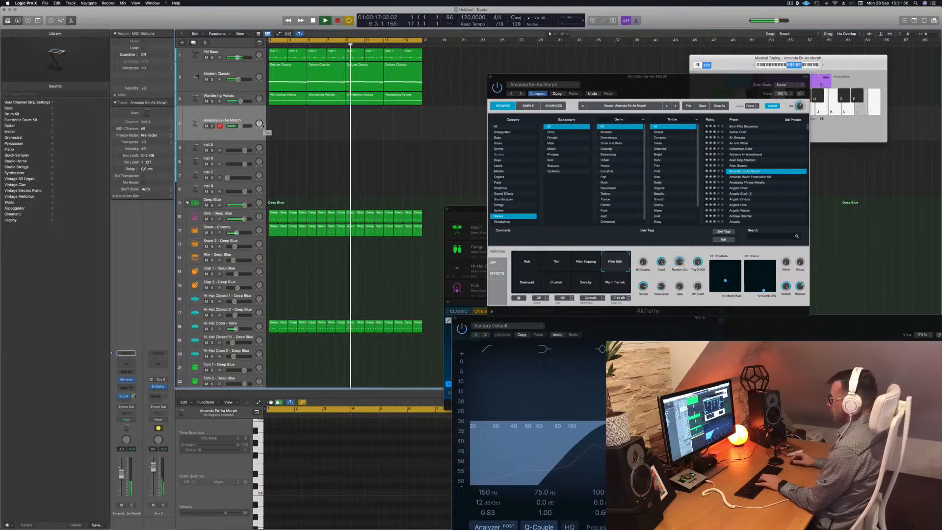
key("l")
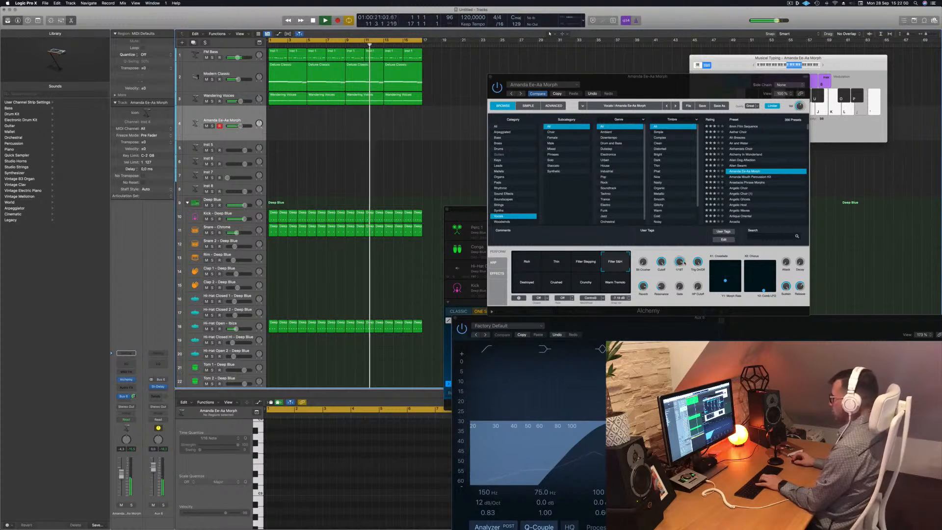
key("k")
key("l")
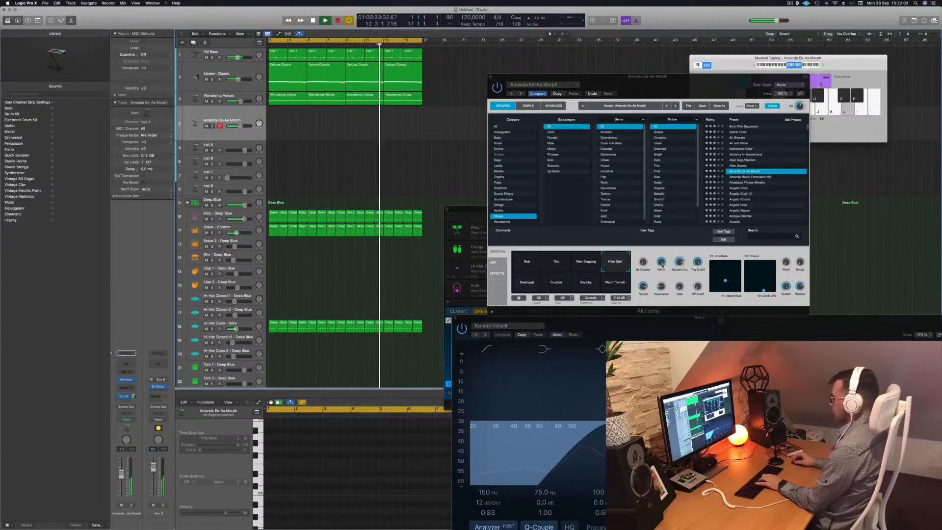
Adjust the Cutoff and Random Cut knobs of the Amanda Ee-Aa Morph sound.
left_click(661, 263)
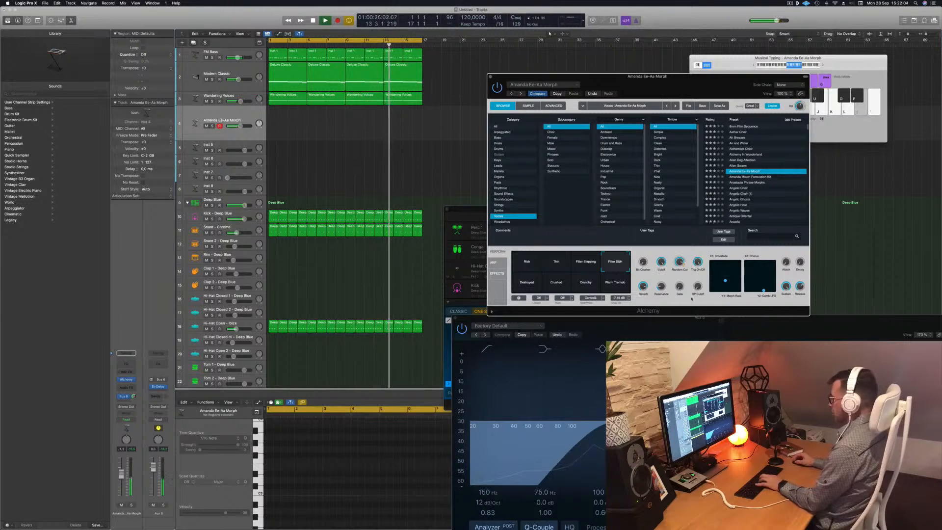
left_click_drag(683, 267, 685, 261)
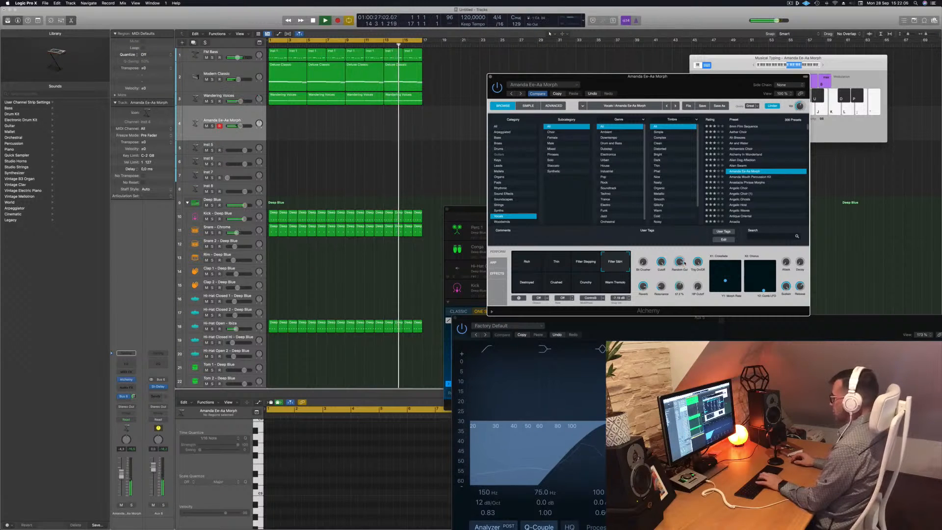
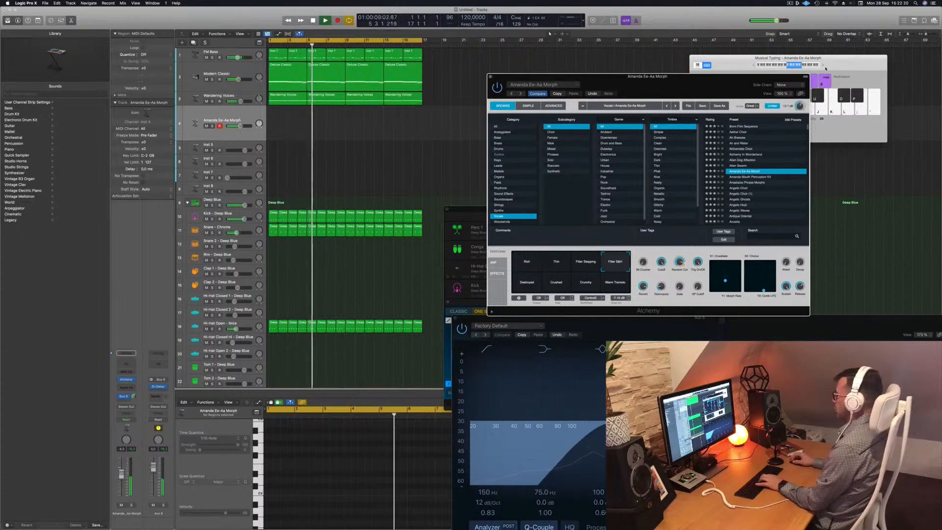
Expand Musical Typing to its full keyboard and play a melody on the Amanda Ee-Aa Morph sound.
left_click(823, 65)
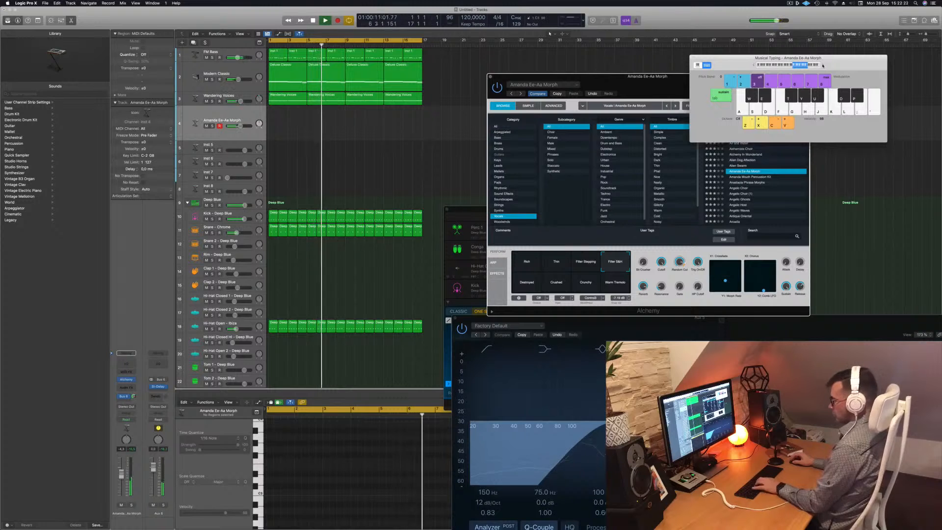
key("a")
key("s")
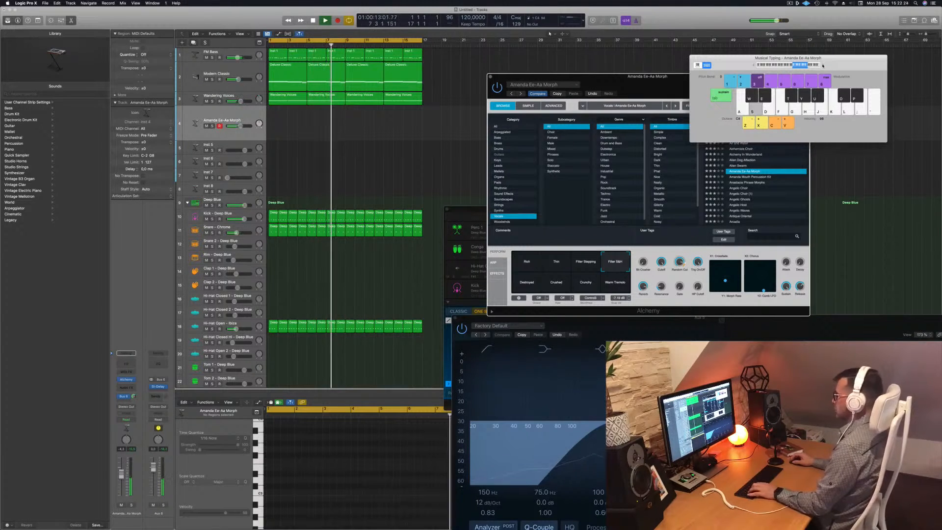
key("d")
key("a")
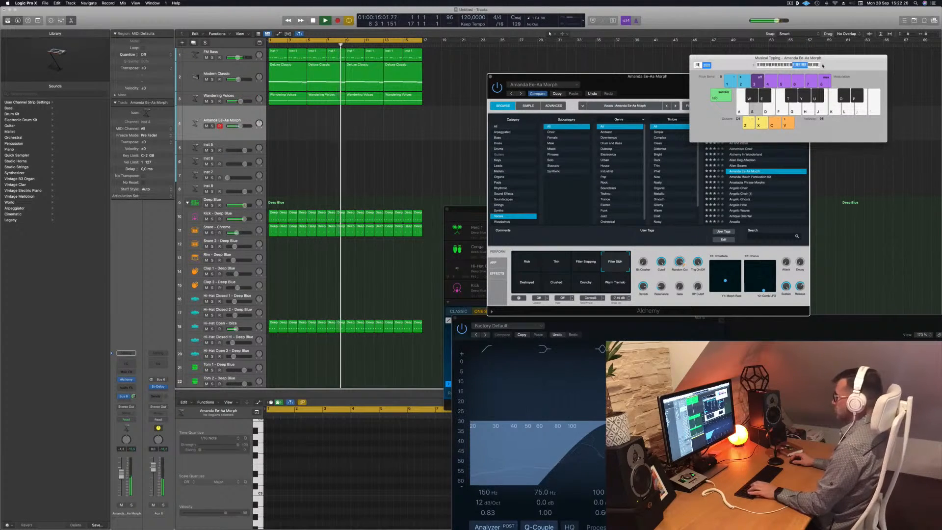
key("g")
key("h")
key("j")
key("d")
key("k")
key("j")
key("h")
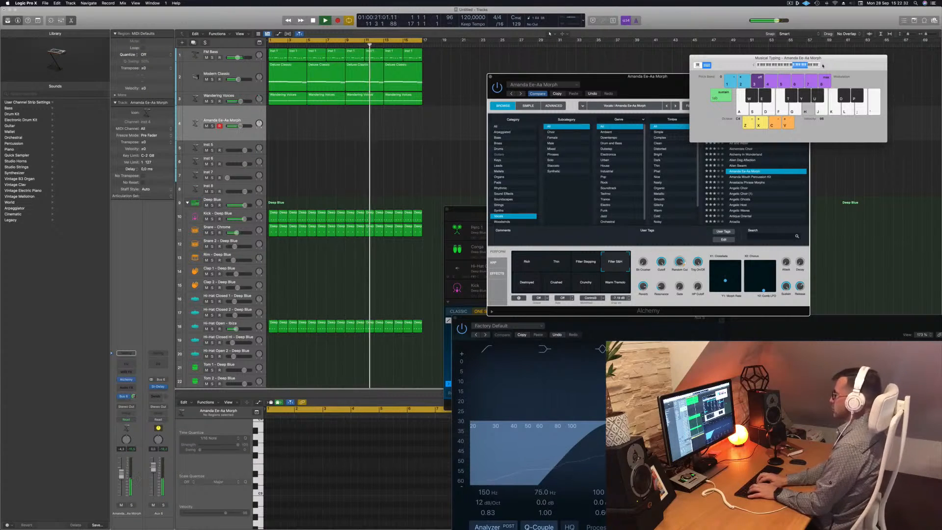
Start recording and play a short melodic phrase on the Amanda Ee-Aa Morph track with Musical Typing.
key("r")
key("h")
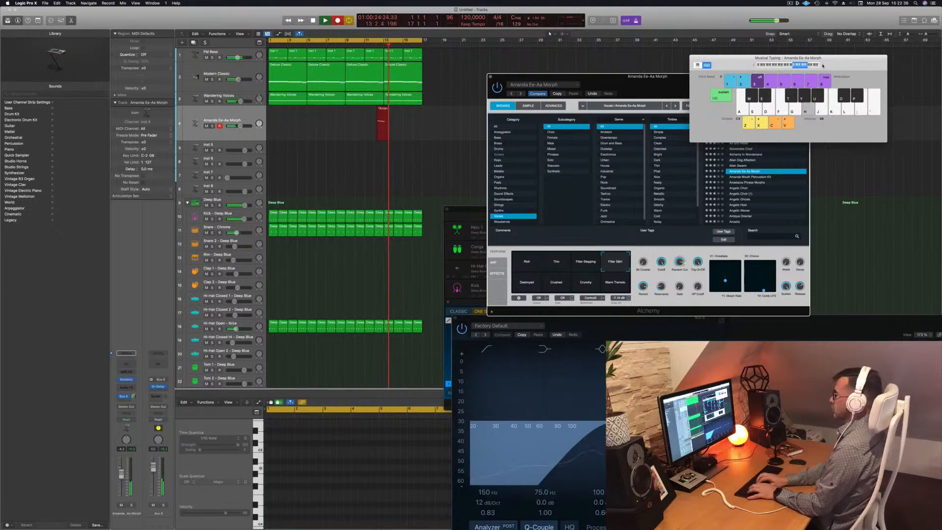
key("j")
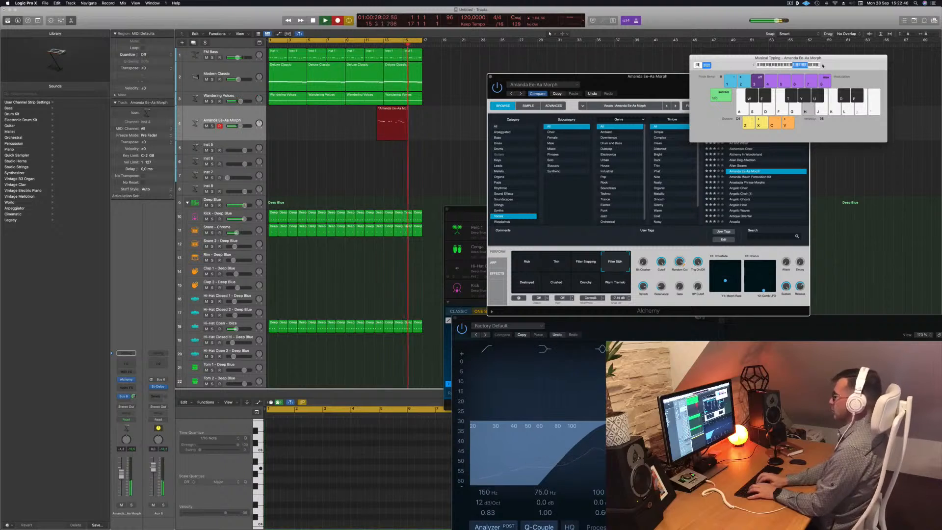
key("h")
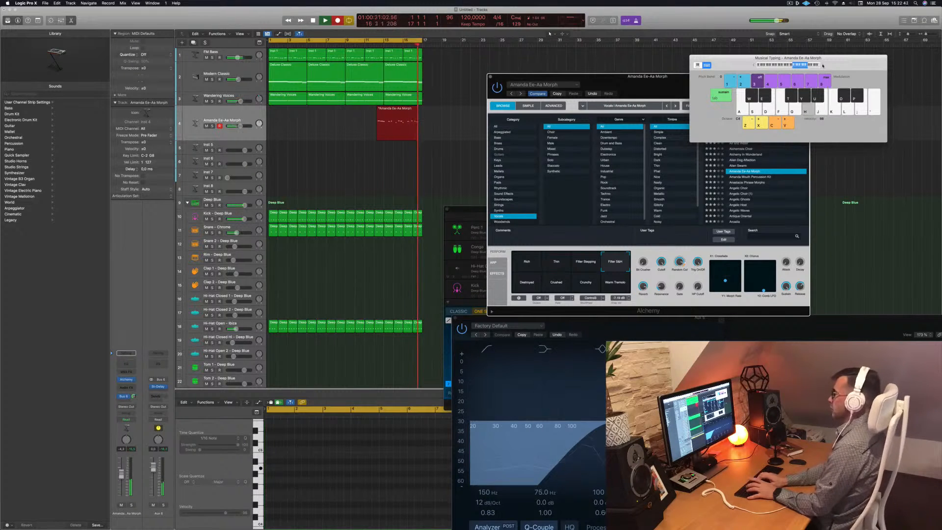
key("j")
key("k")
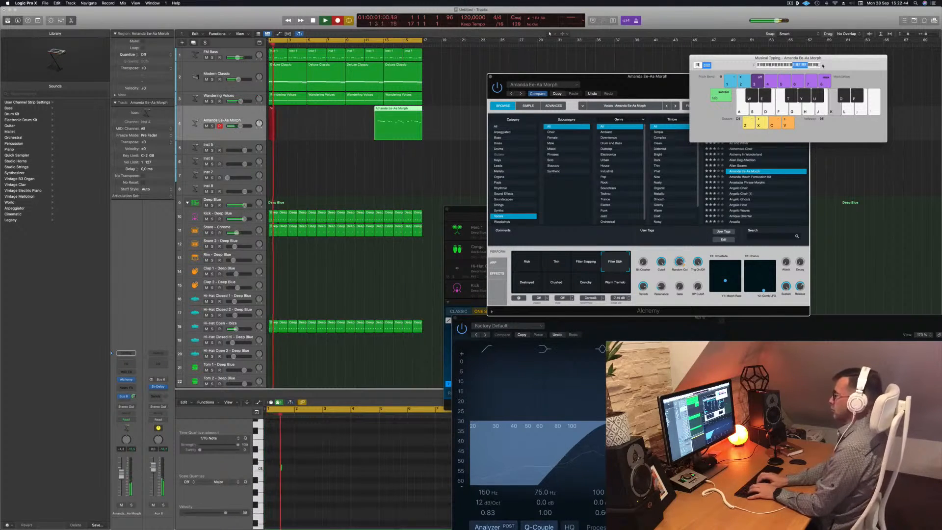
Record a longer melody take from the start of the cycle with Musical Typing, then stop recording.
key("d")
key("j")
key("d")
key("k")
key("j")
key("h")
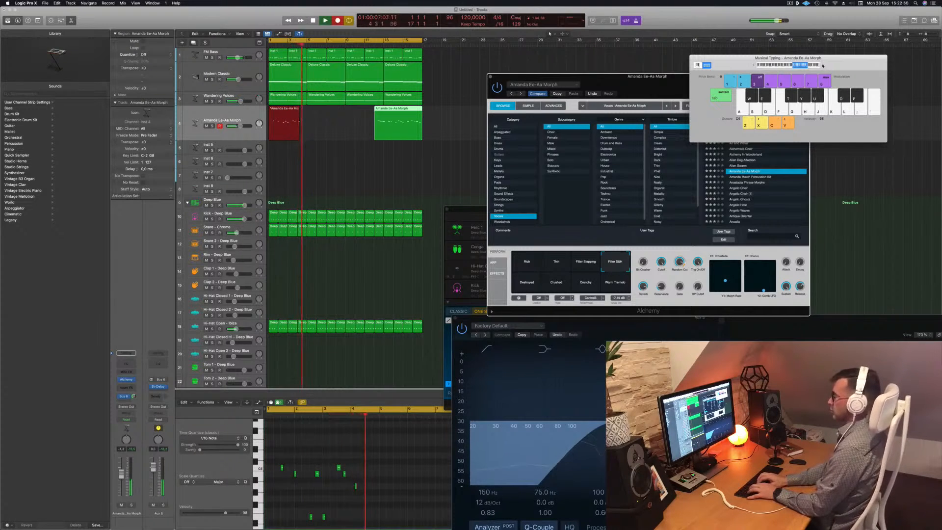
key("k")
key("j")
key("h")
key("d")
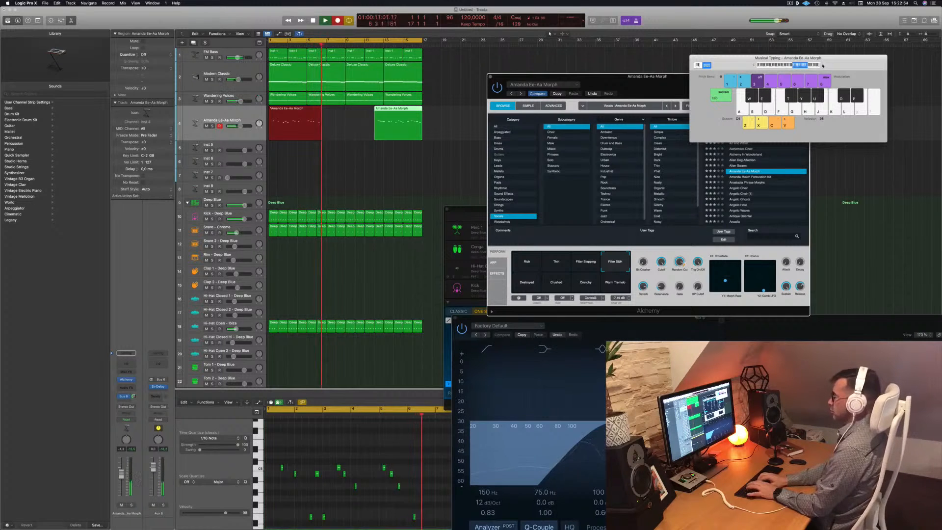
key("k")
key("j")
key("h")
key("a")
key("d")
key("f")
key("a")
key("j")
key("h")
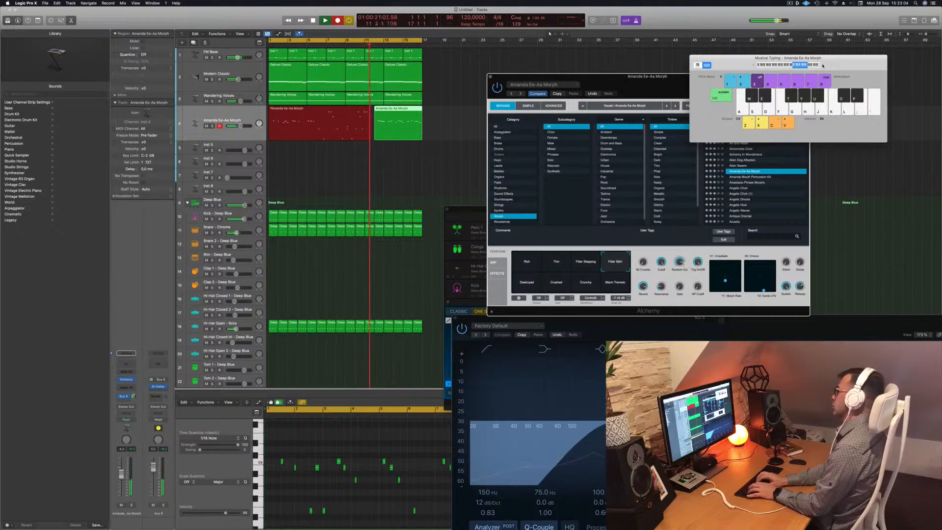
key("space")
key("space")
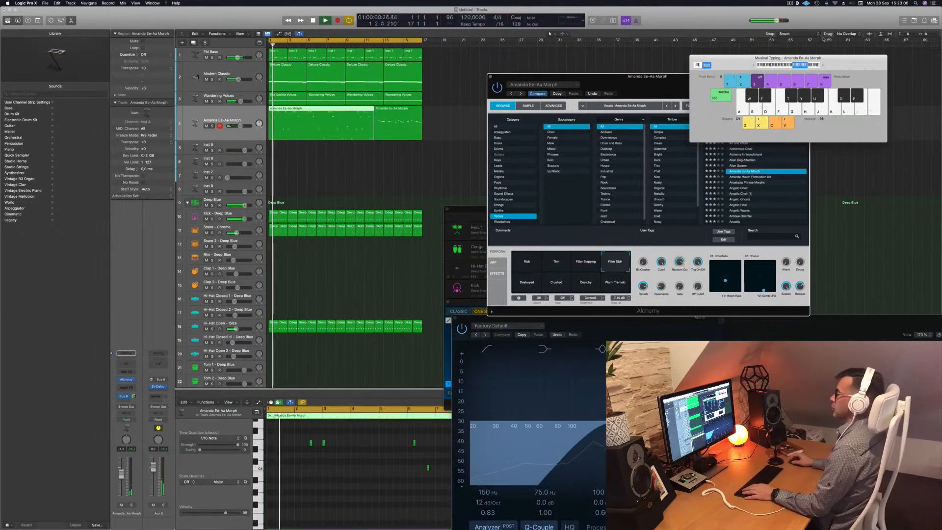
Open the late recorded region in the piano roll editor and play it back to review its notes.
left_click(372, 45)
left_click(405, 128)
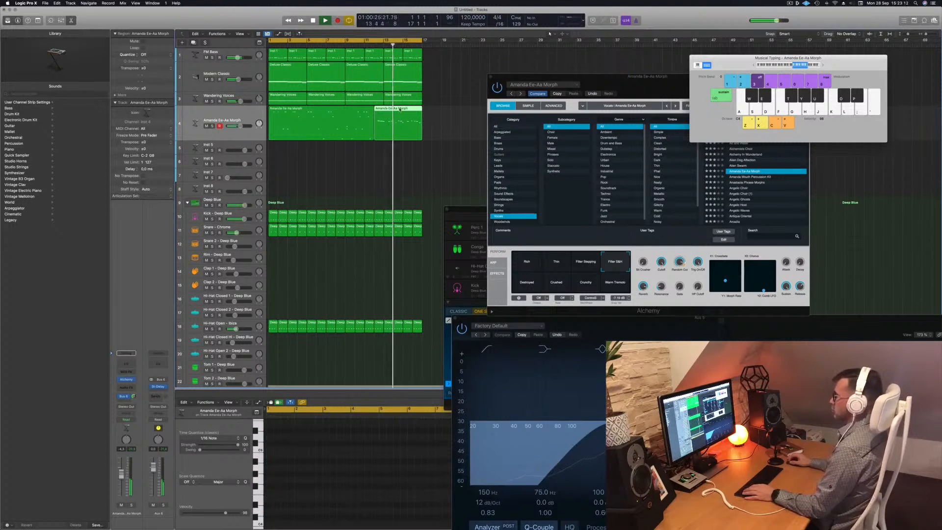
key("e")
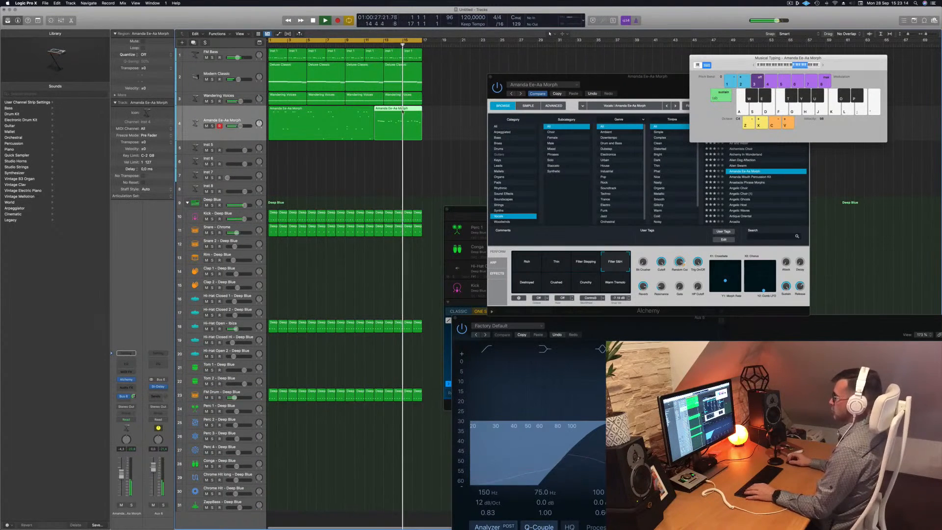
key("e")
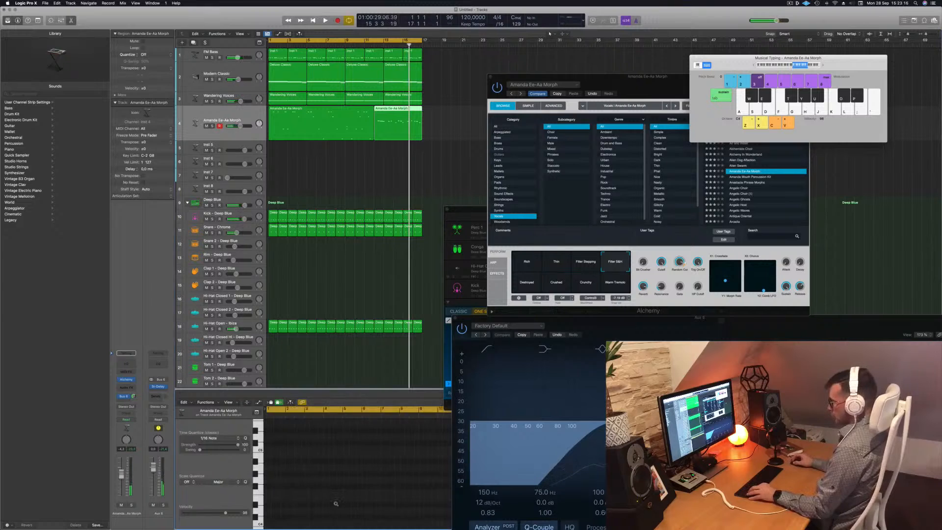
scroll(336, 504, "down", 3)
key("space")
left_click(375, 44)
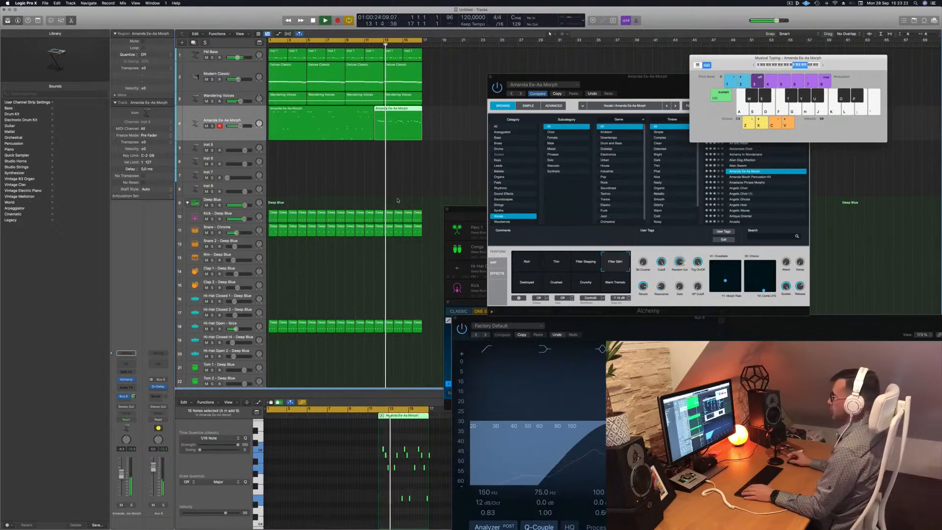
Move the Alchemy window and step to the next preset, Anastacia Phrase Morphs.
left_click_drag(652, 87, 631, 65)
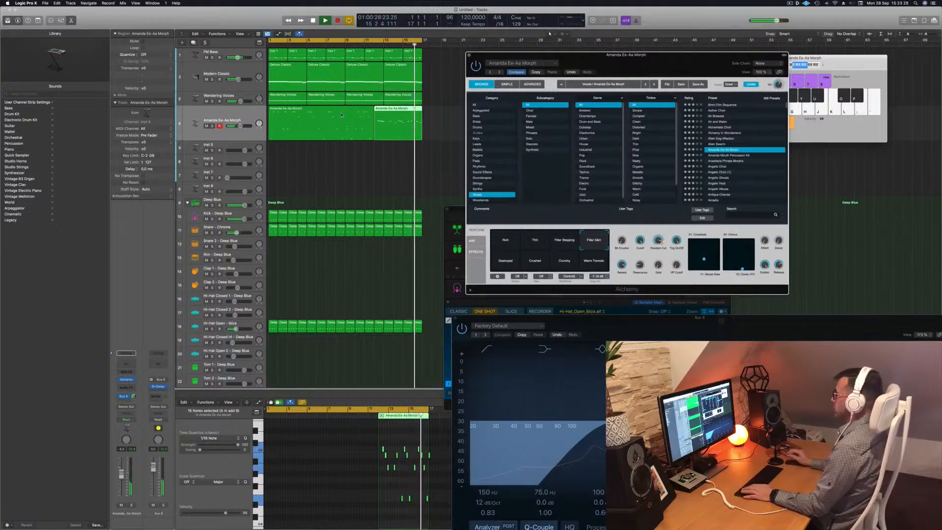
key("Down")
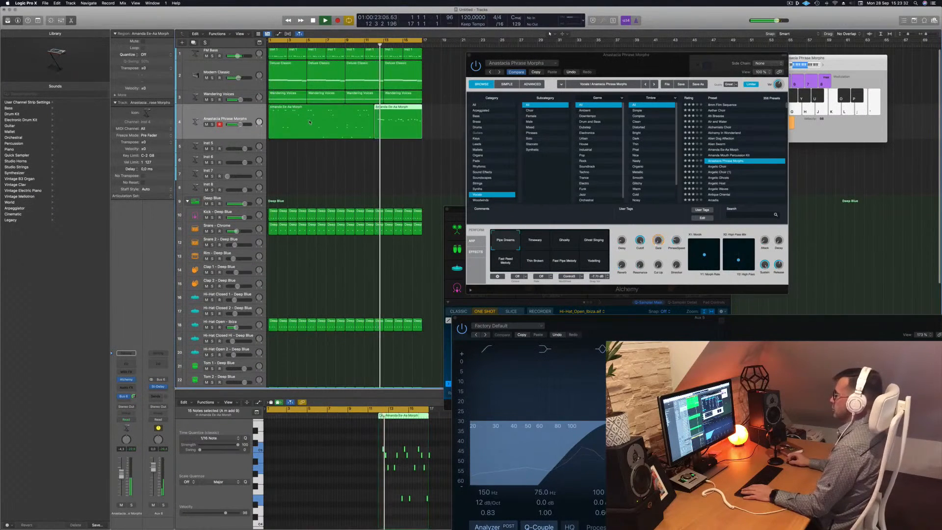
Delete the long take at the start of the track and move the short late take to the track start.
left_click(309, 121)
key("Delete")
left_click_drag(382, 111, 276, 112)
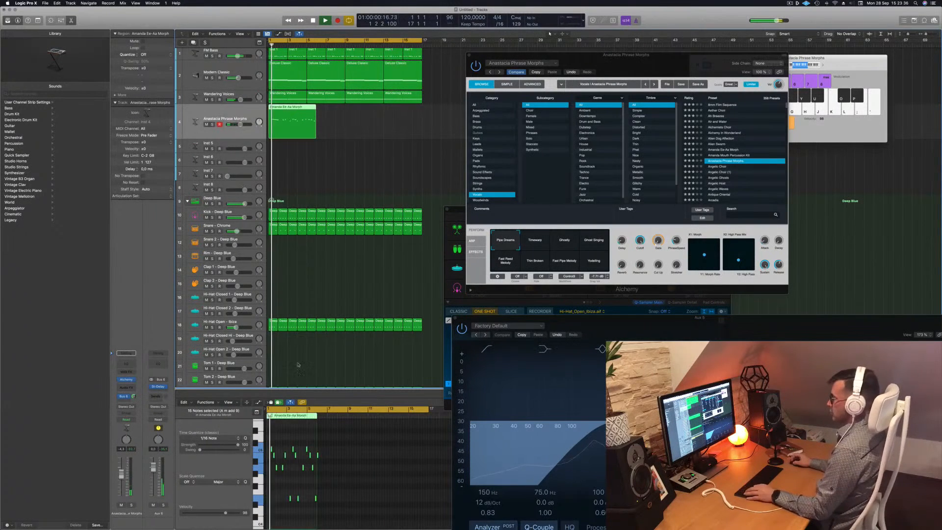
Play back the moved region while scrolling through its notes in the piano roll.
scroll(328, 478, "up", 3)
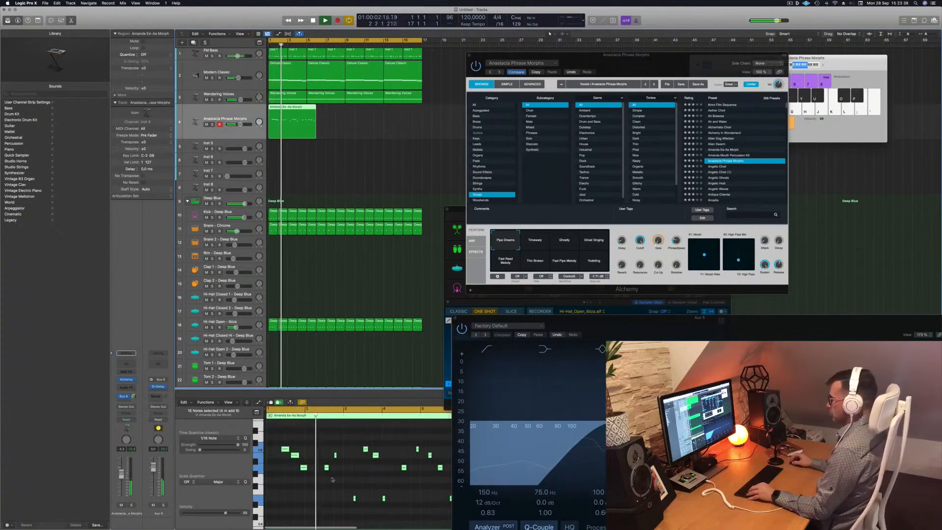
scroll(353, 480, "down", 2)
scroll(353, 480, "down", 1)
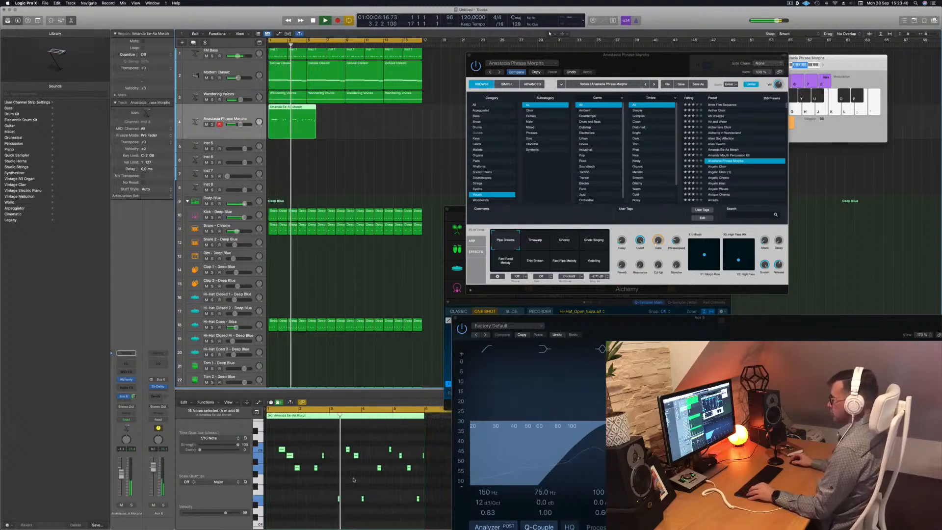
scroll(354, 480, "up", 1)
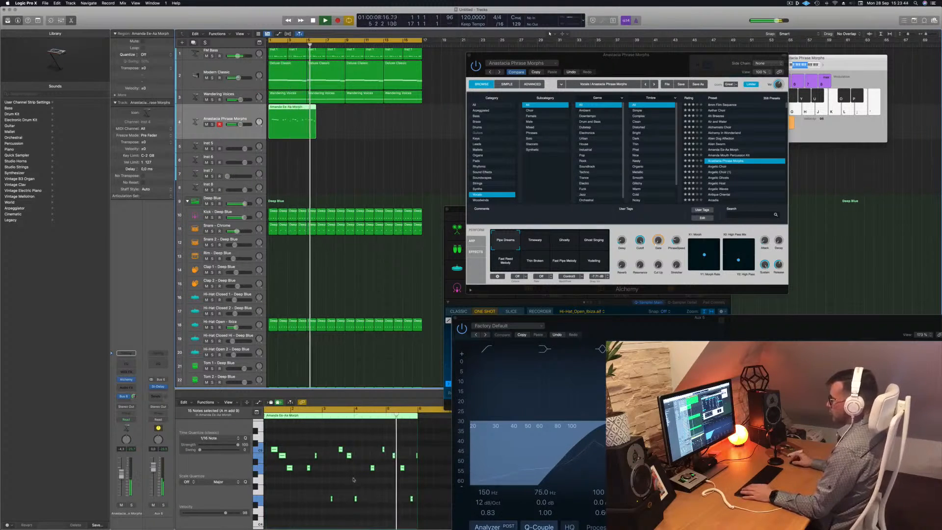
key("space")
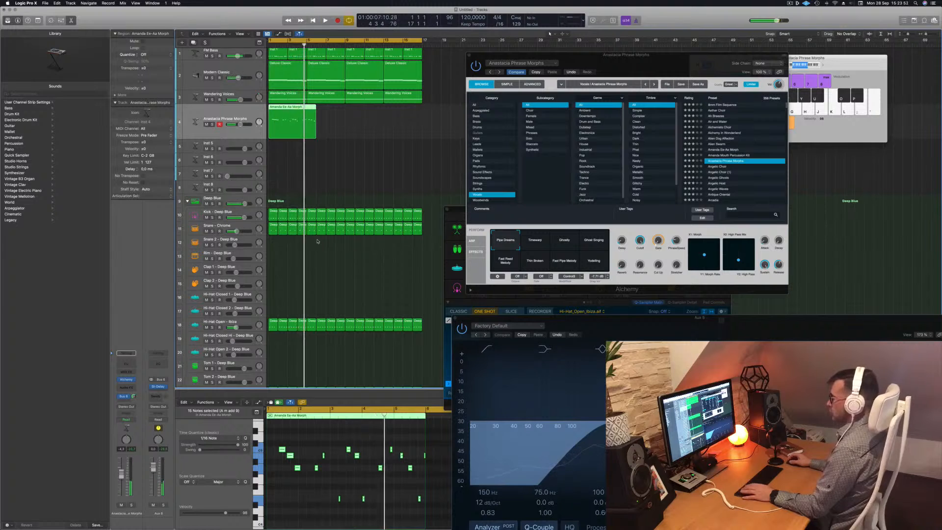
scroll(308, 468, "up", 3)
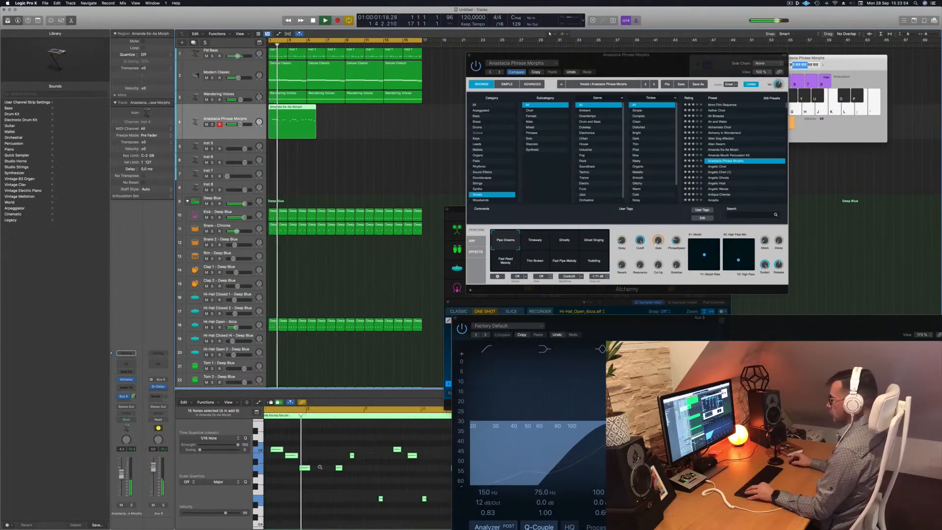
scroll(308, 468, "down", 1)
scroll(378, 475, "down", 2)
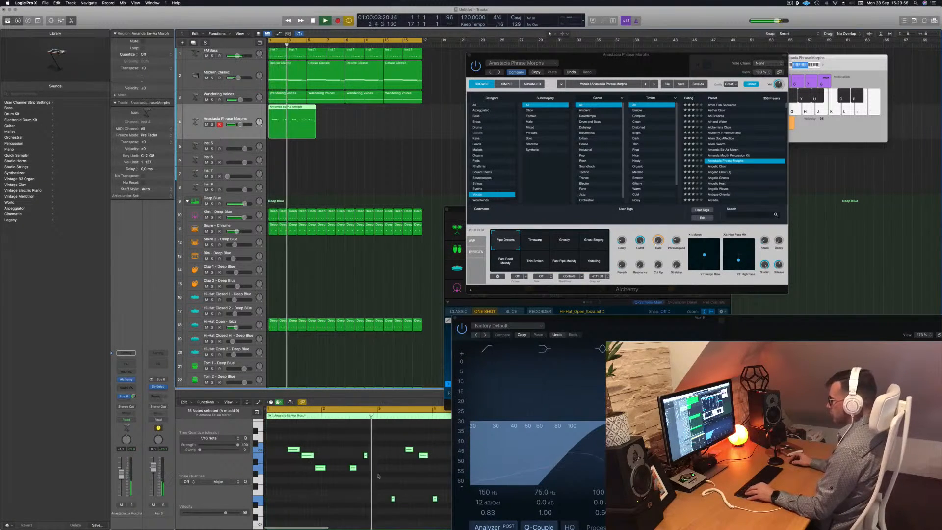
scroll(379, 475, "down", 2)
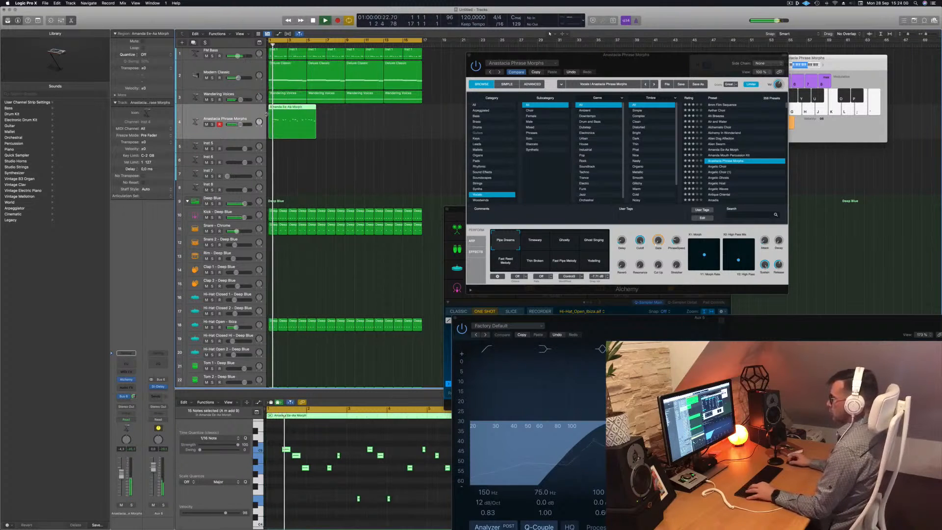
Cut away the empty beginning of the region and move the remainder back to the track start.
left_click(283, 109)
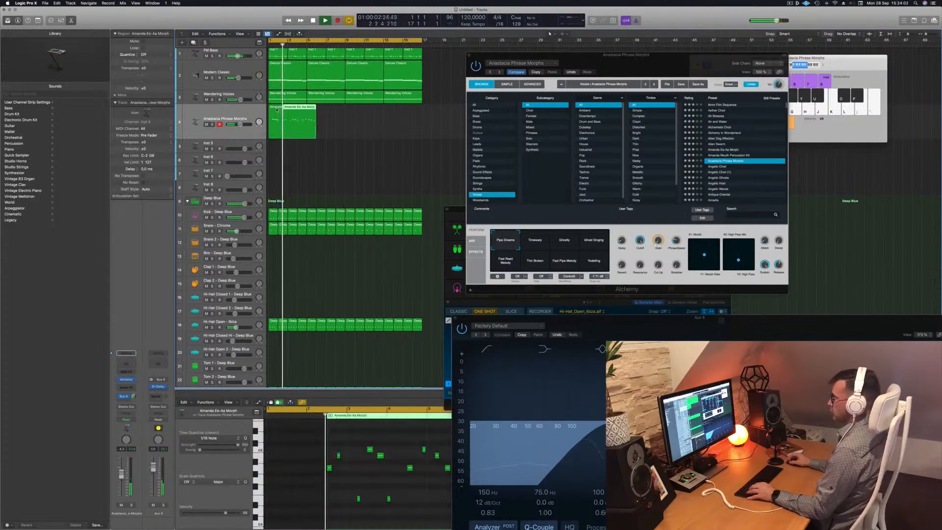
left_click(276, 109)
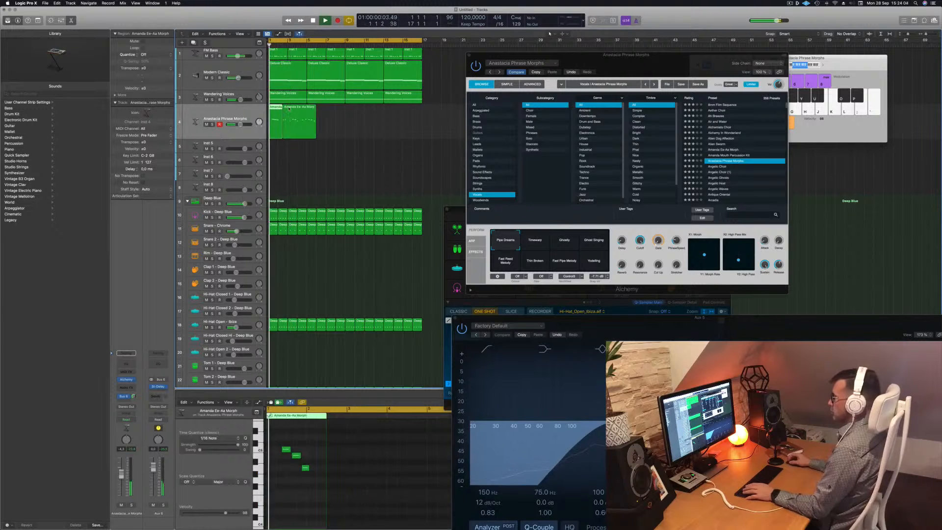
left_click(289, 108)
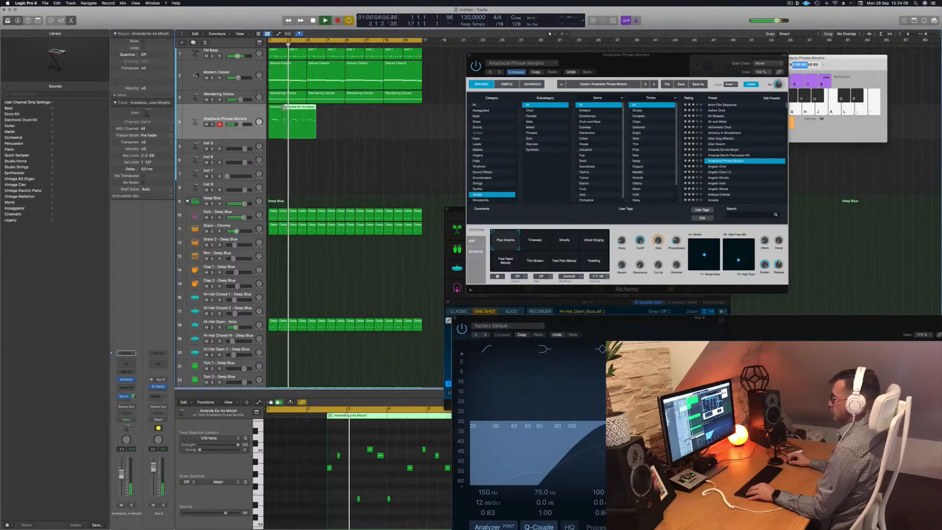
key("space")
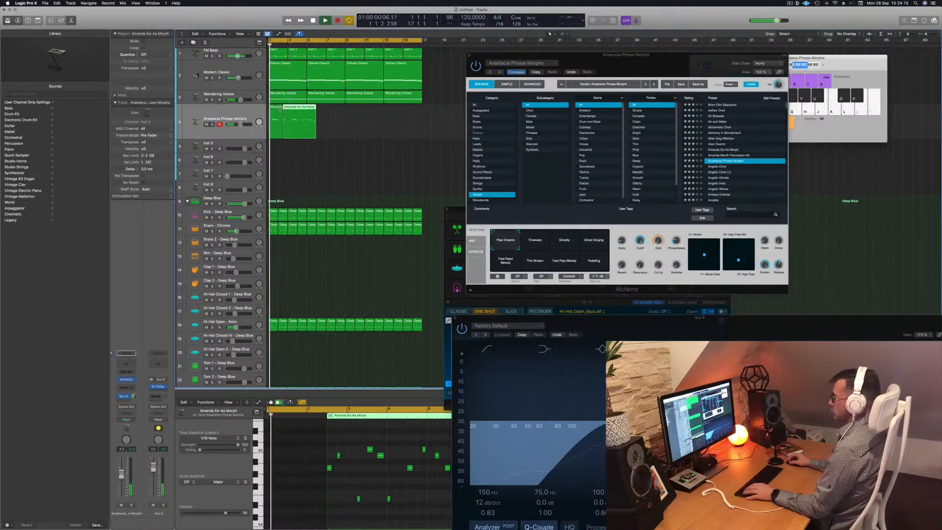
key("Delete")
left_click_drag(291, 113, 277, 114)
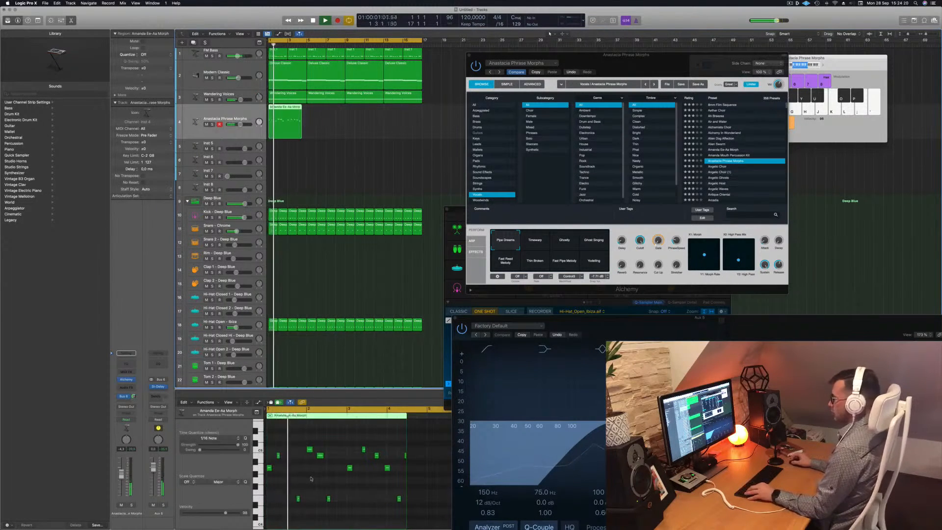
Select and delete the lowest notes of the region in the piano roll.
key("space")
key("space")
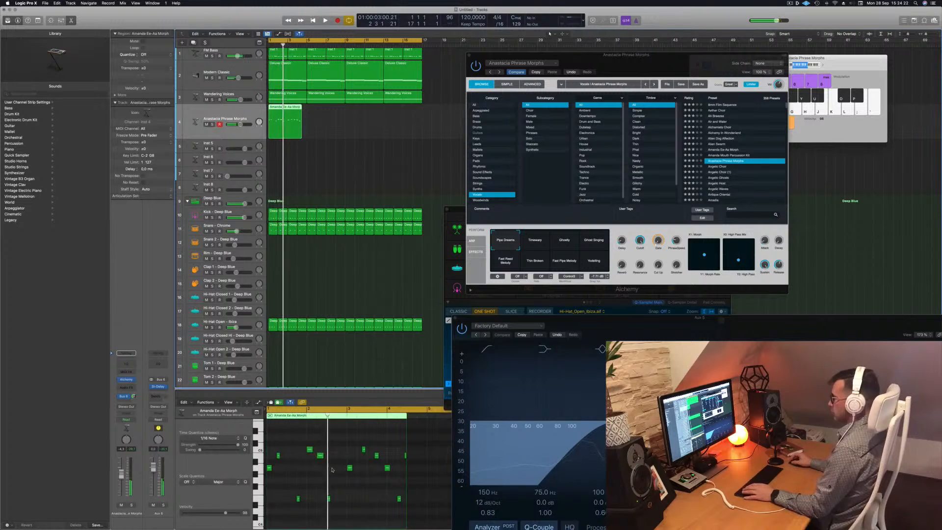
left_click_drag(296, 445, 411, 520)
key("Delete")
left_click_drag(309, 447, 349, 473)
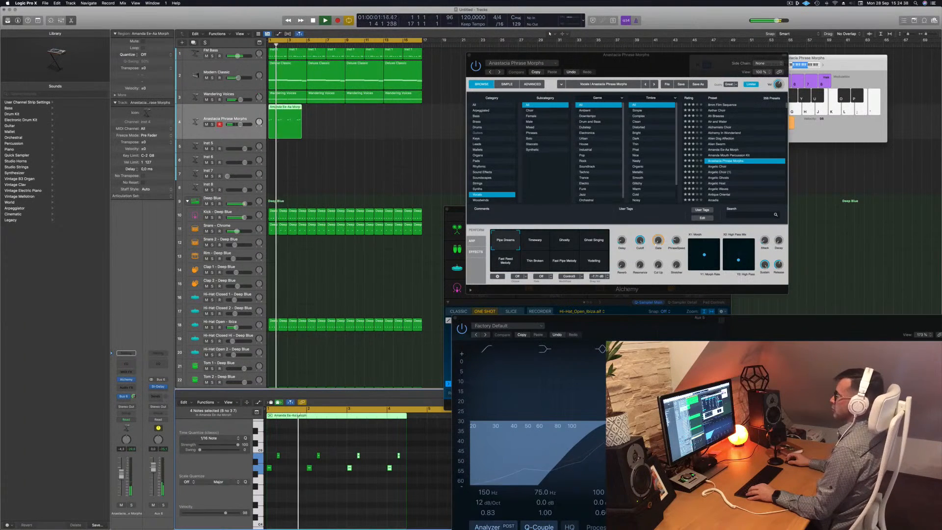
Duplicate the region right after itself and move both regions further along the track.
left_click_drag(283, 107, 324, 115)
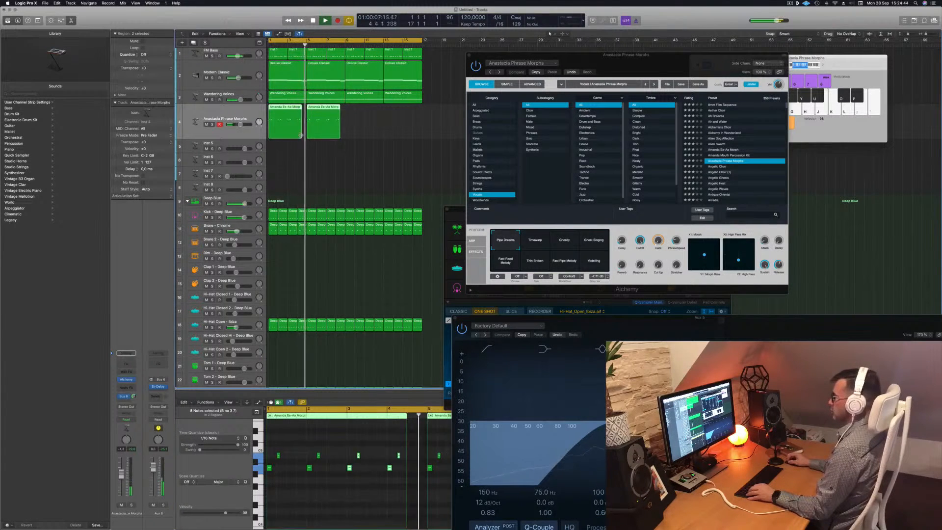
left_click_drag(302, 135, 363, 114)
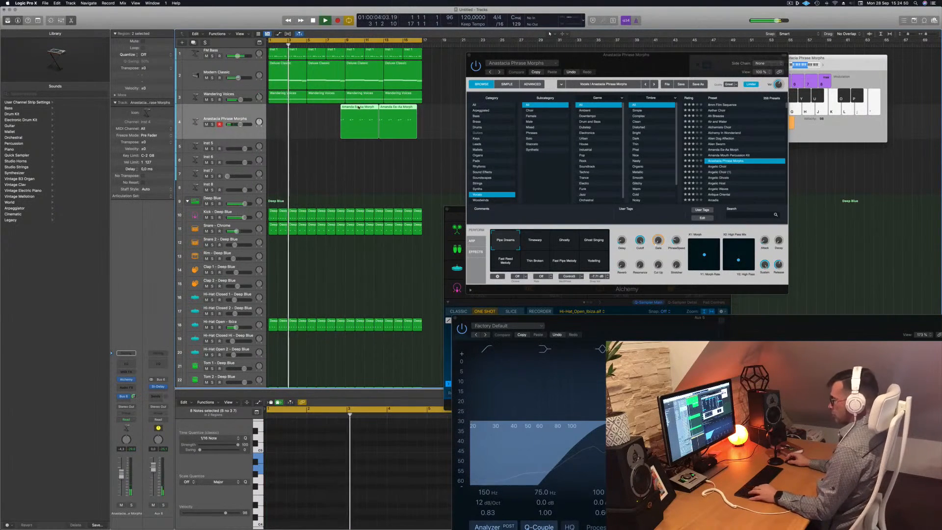
Undo the last region move and repeat the vocal region across the loop from the track start.
key("super+z")
left_click_drag(293, 114, 363, 114)
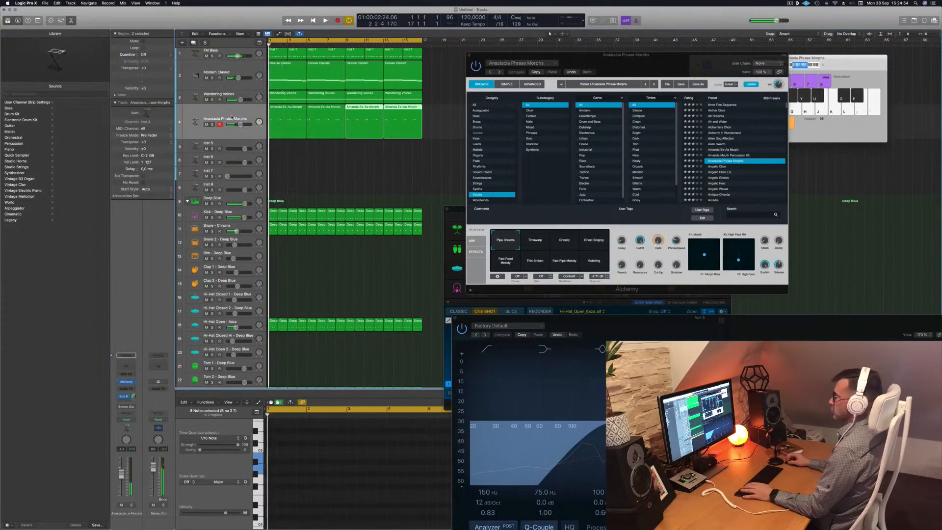
Audition the Alchemy performance snapshots on the vocal part during playback, ending on Timewarp.
left_click(537, 241)
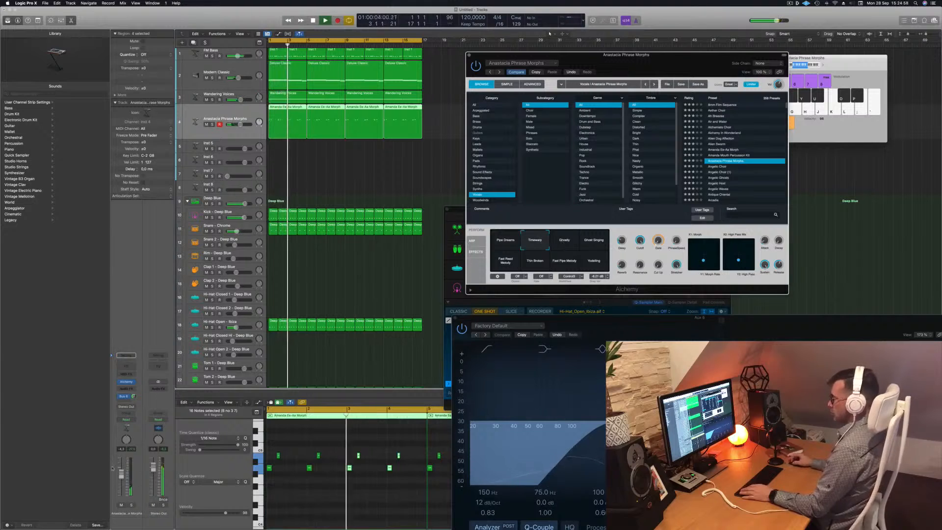
left_click_drag(121, 473, 121, 467)
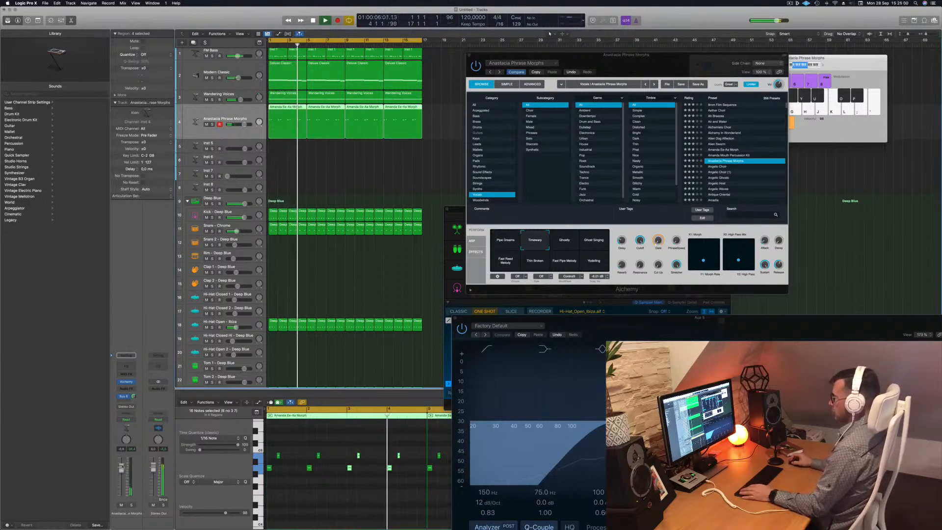
left_click(574, 242)
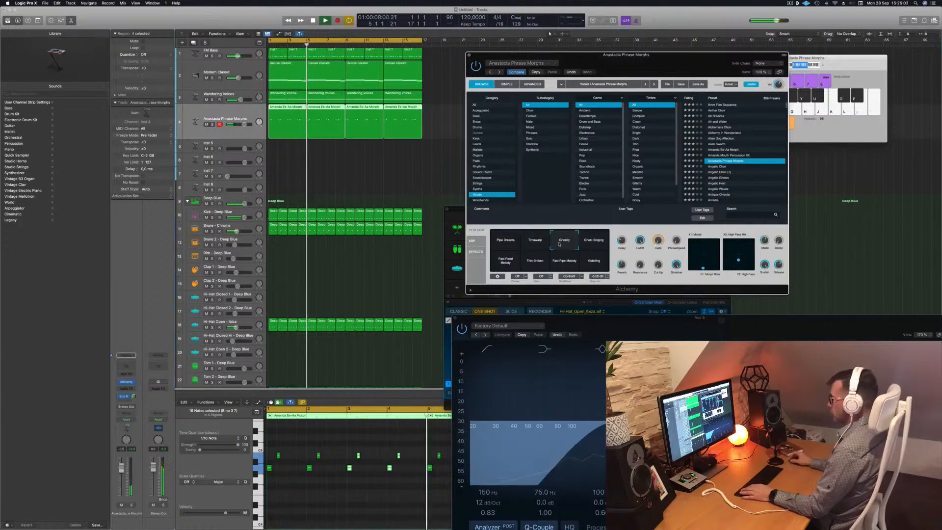
left_click(593, 242)
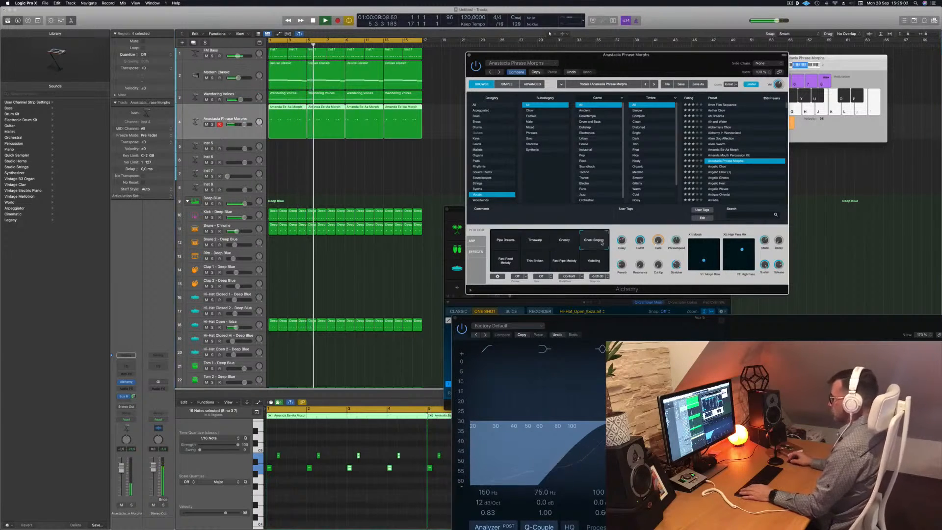
left_click(515, 264)
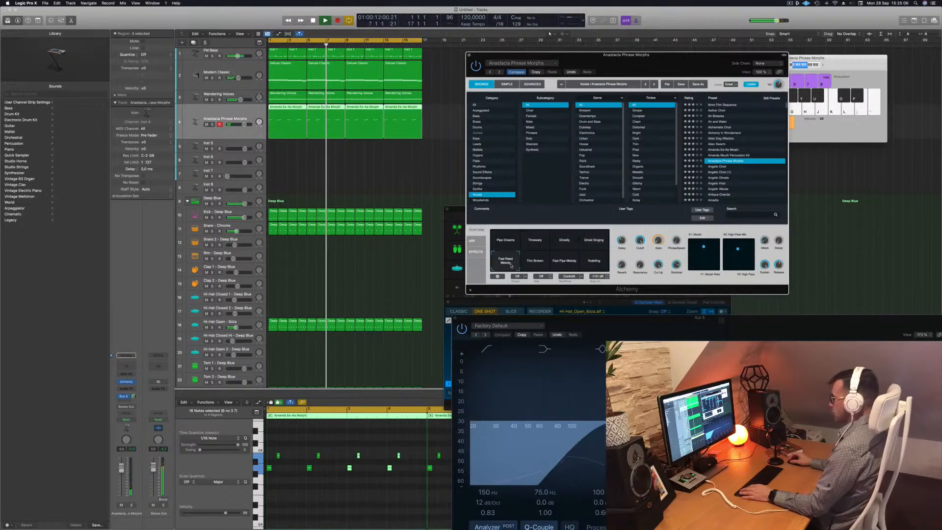
left_click(535, 260)
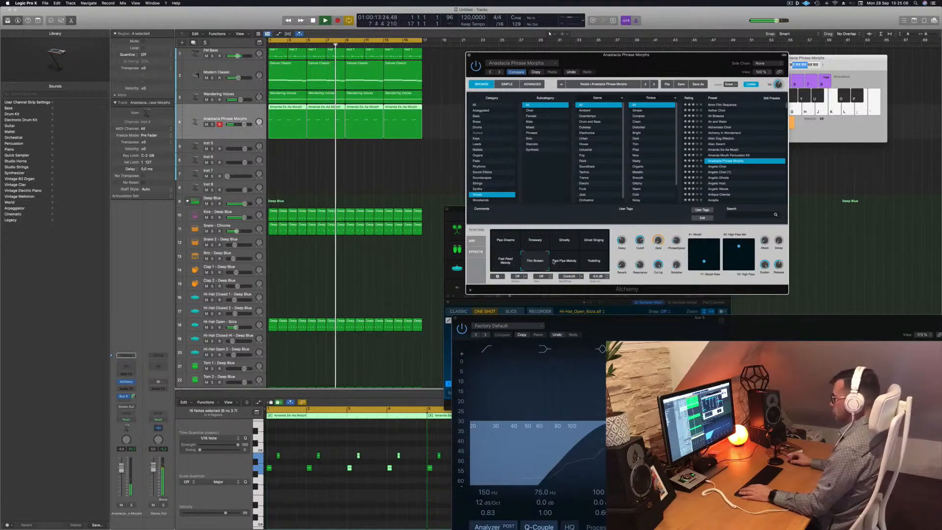
left_click(567, 263)
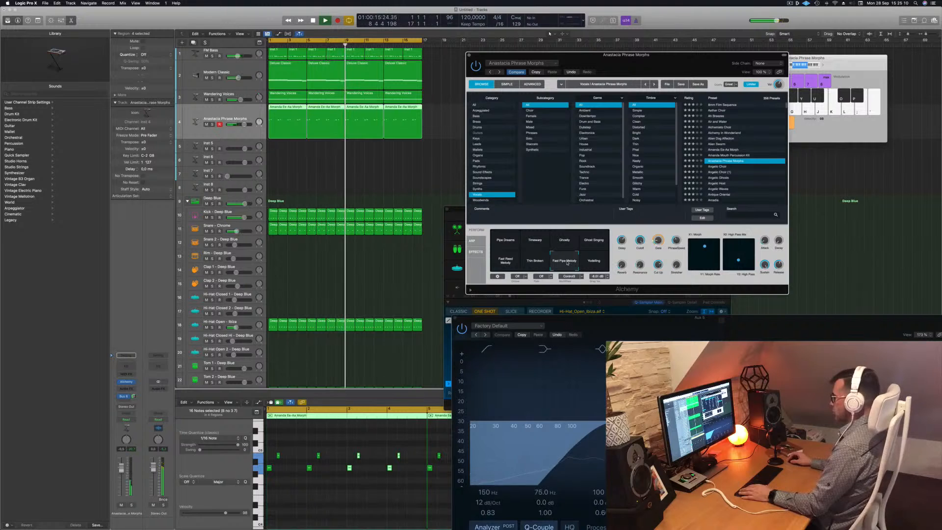
left_click(590, 262)
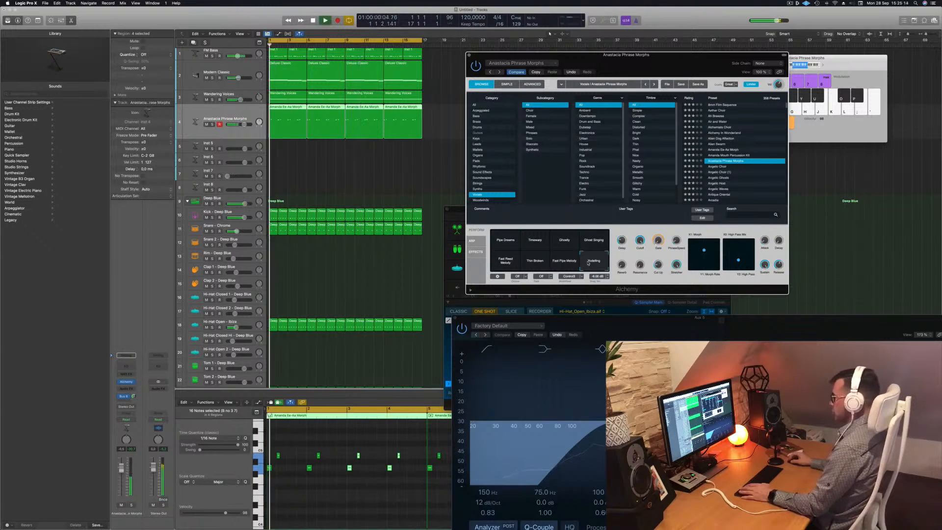
left_click(536, 242)
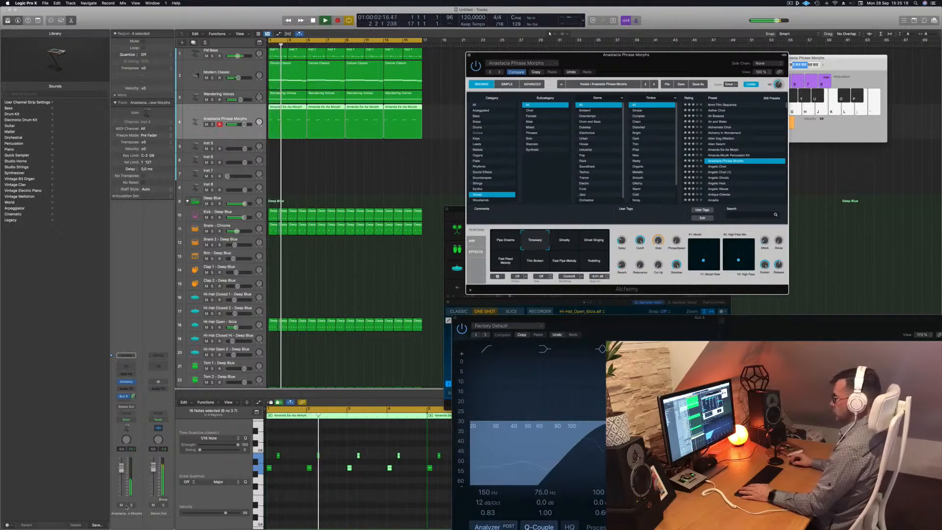
Solo the vocal track, compare snapshots again, keep Timewarp and return the playhead to the start.
key("s")
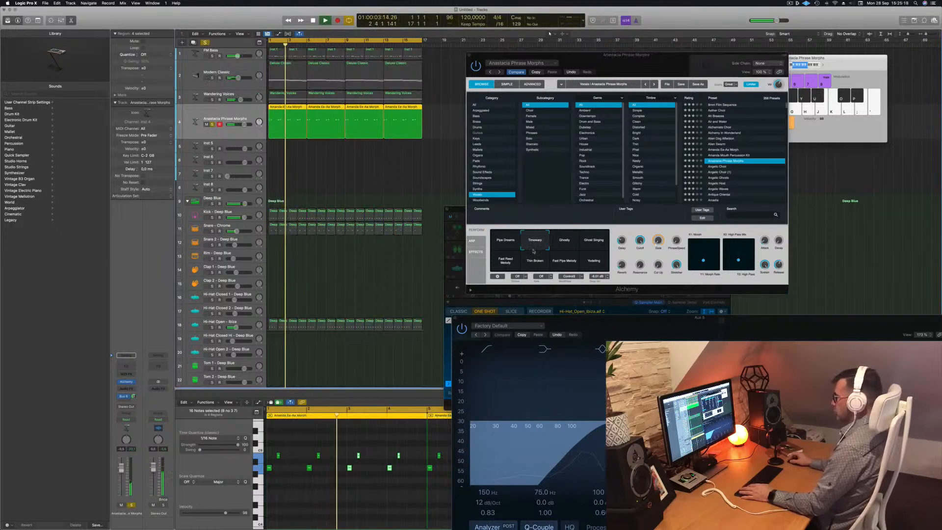
left_click(504, 240)
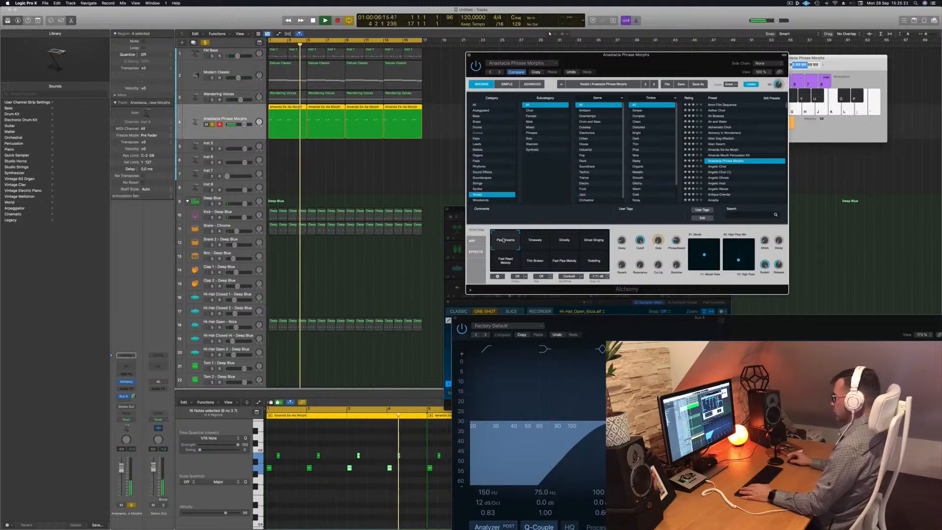
left_click(535, 240)
left_click(563, 241)
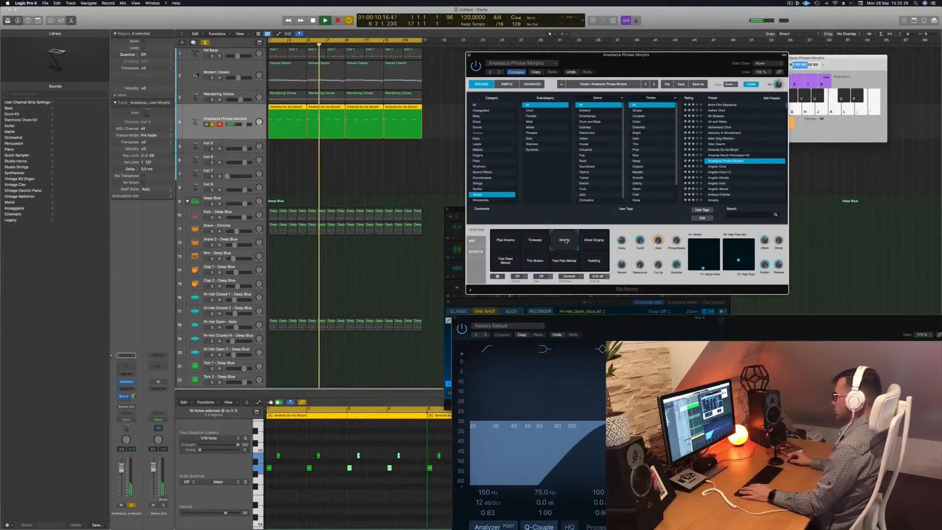
left_click(538, 243)
key("Return")
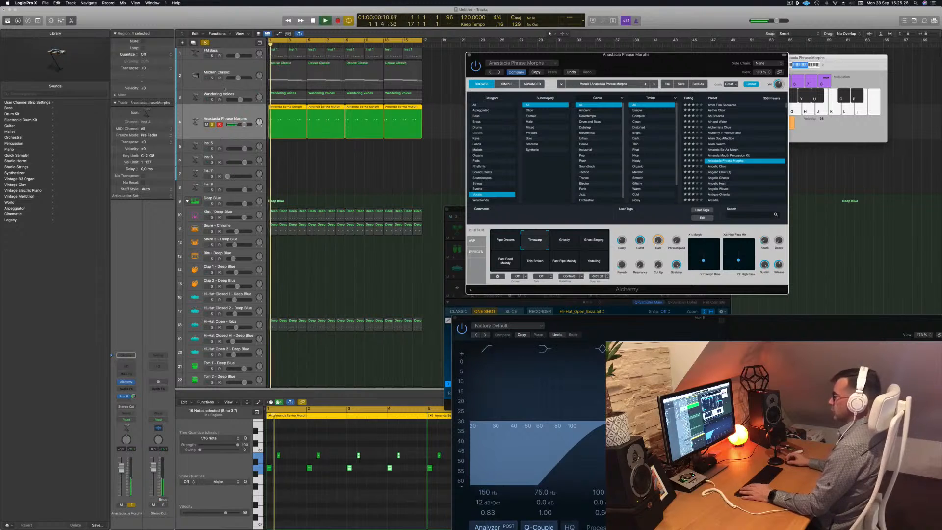
Close the Alchemy window and return the playhead to the start.
key("super+a")
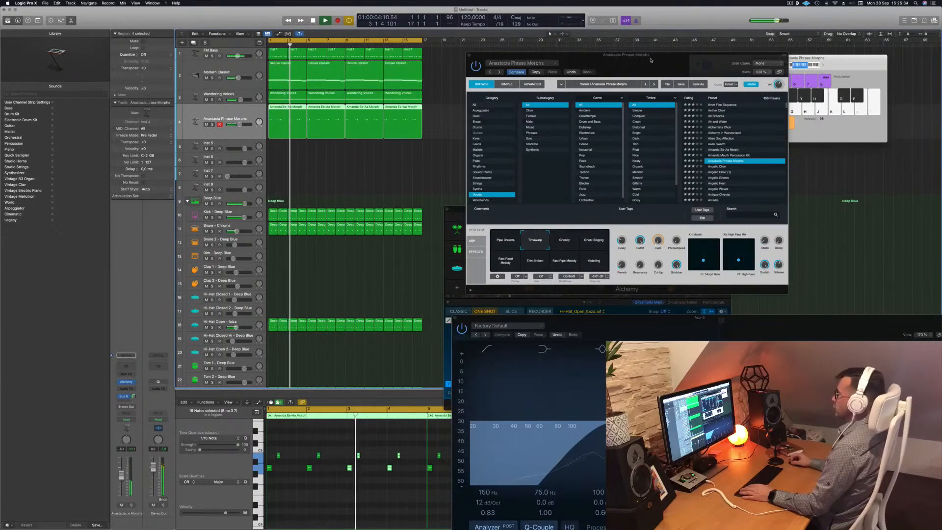
left_click_drag(490, 56, 397, 74)
left_click(377, 74)
key("Return")
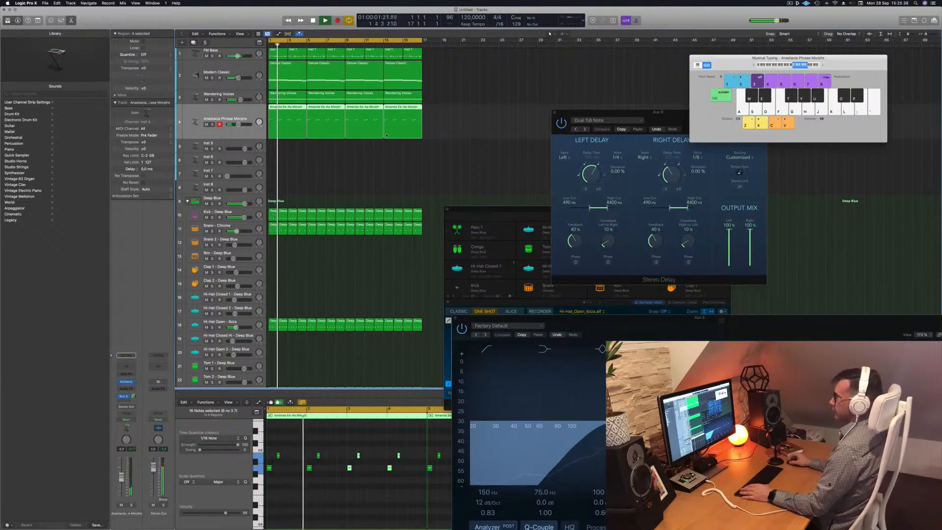
Copy the electric piano region onto the Inst 5 track and enlarge that track's height.
left_click(317, 155)
left_click(288, 73)
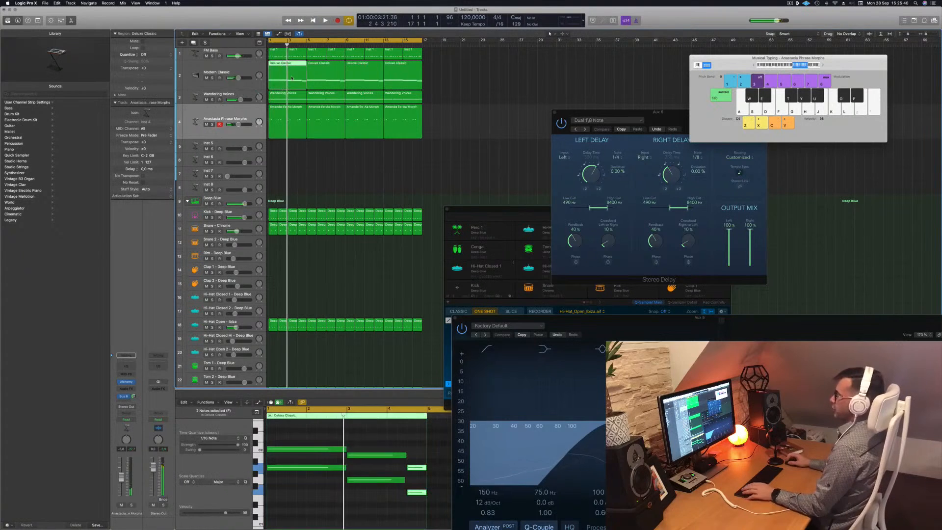
left_click_drag(290, 112, 288, 147)
left_click(223, 145)
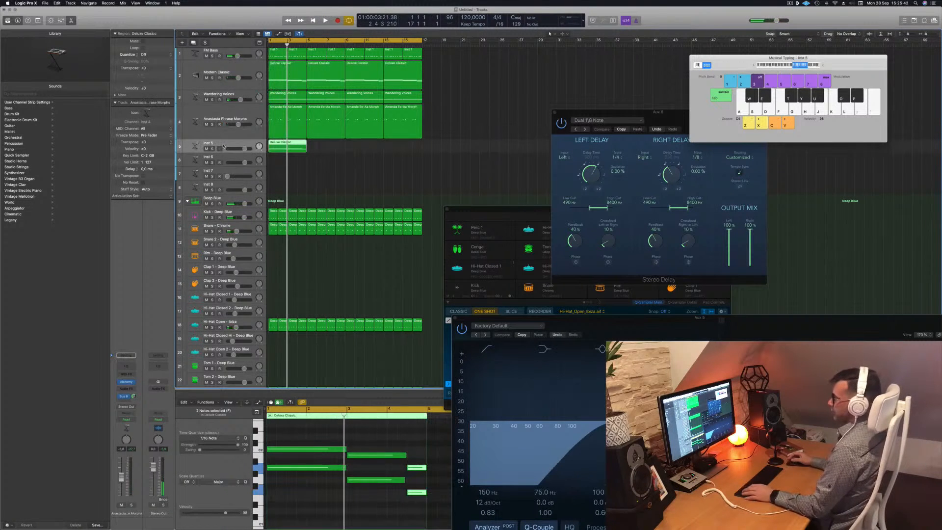
left_click_drag(225, 153, 223, 181)
key("Return")
Play the copied part through the track's Alchemy arp instrument and audition its snapshots, ending on Swing.
key("space")
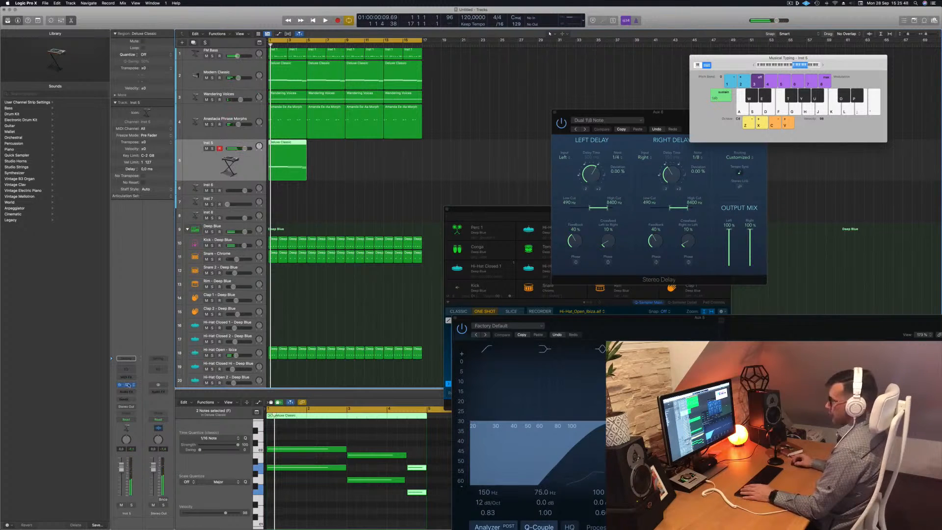
left_click_drag(511, 83, 539, 91)
left_click(342, 143)
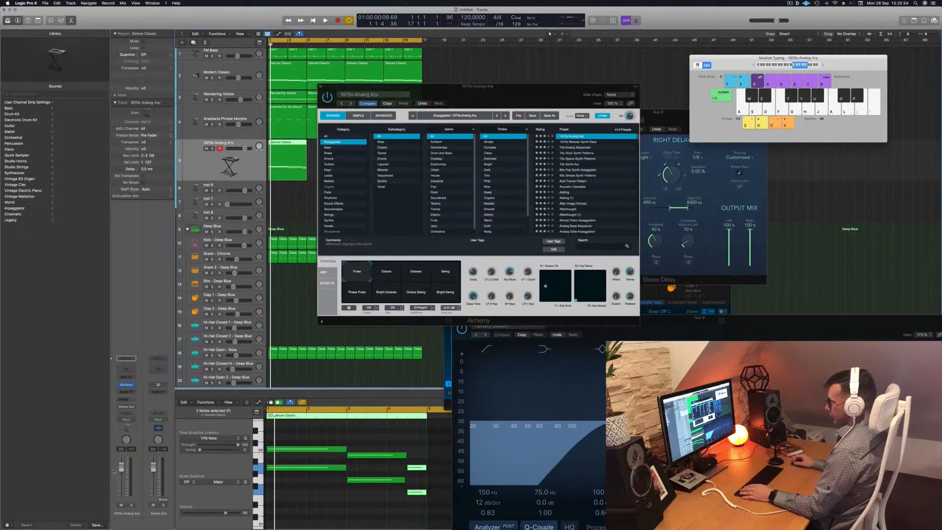
key("space")
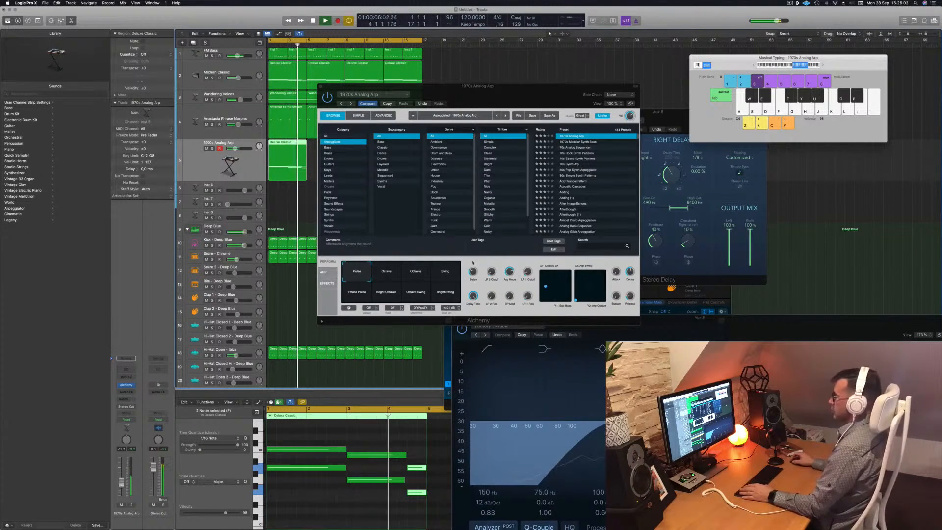
left_click_drag(363, 273, 446, 275)
left_click(447, 276)
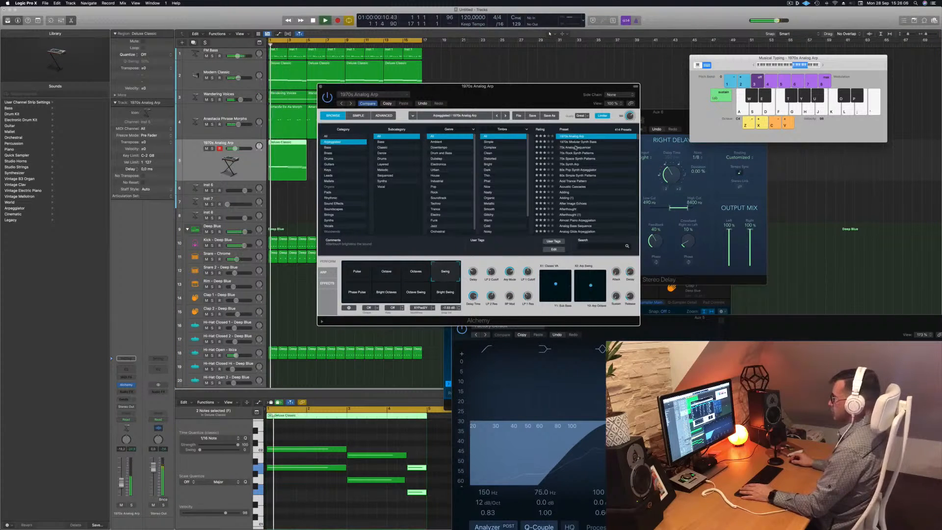
Browse arpeggiator presets, trying 80s Pop Synth Arpeggiator, 80s Simple Synth Patterns and Acoustic Cascades.
key("Down")
left_click(568, 169)
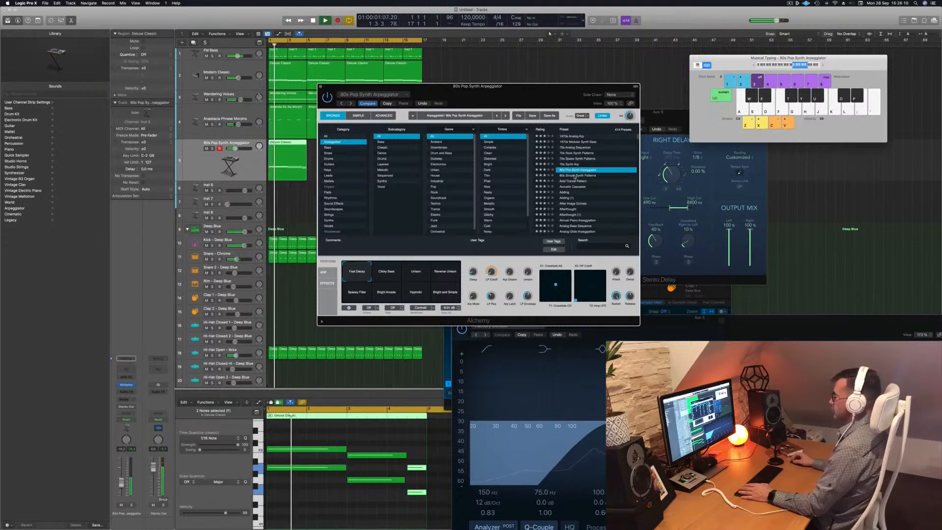
left_click(580, 174)
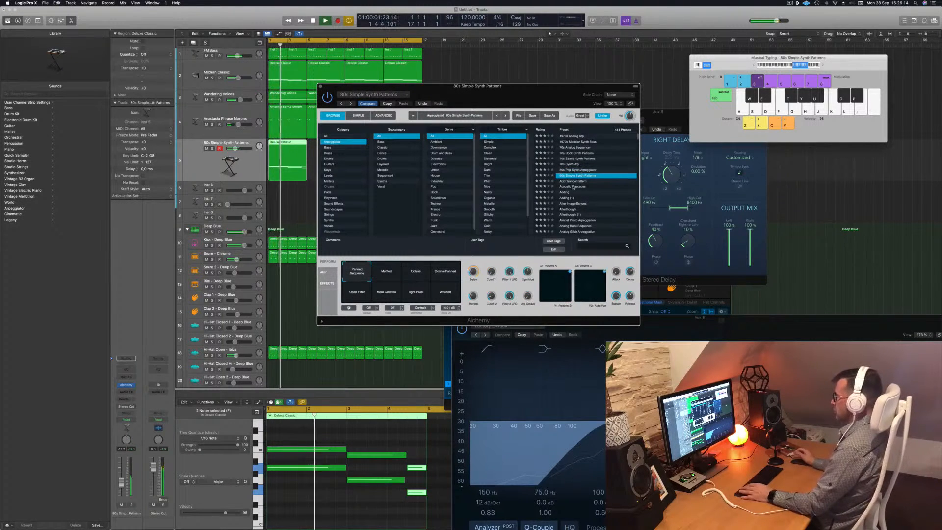
left_click(573, 187)
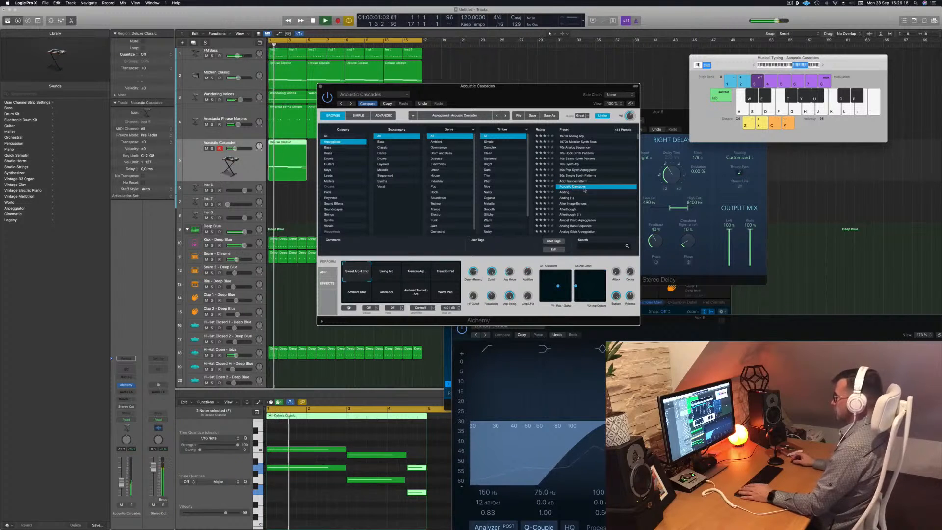
Audition the Acoustic Cascades snapshots, then load the Adding preset and move its window aside.
left_click(415, 274)
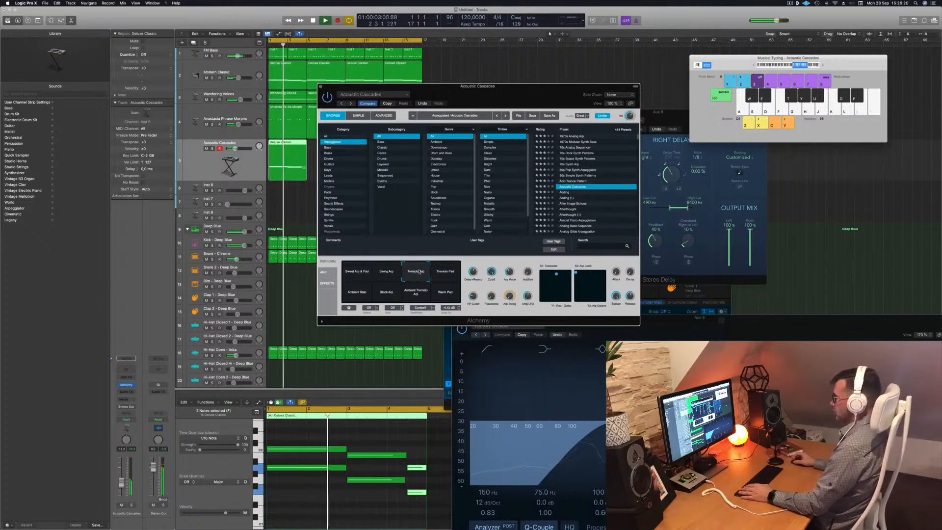
left_click(387, 278)
left_click(447, 277)
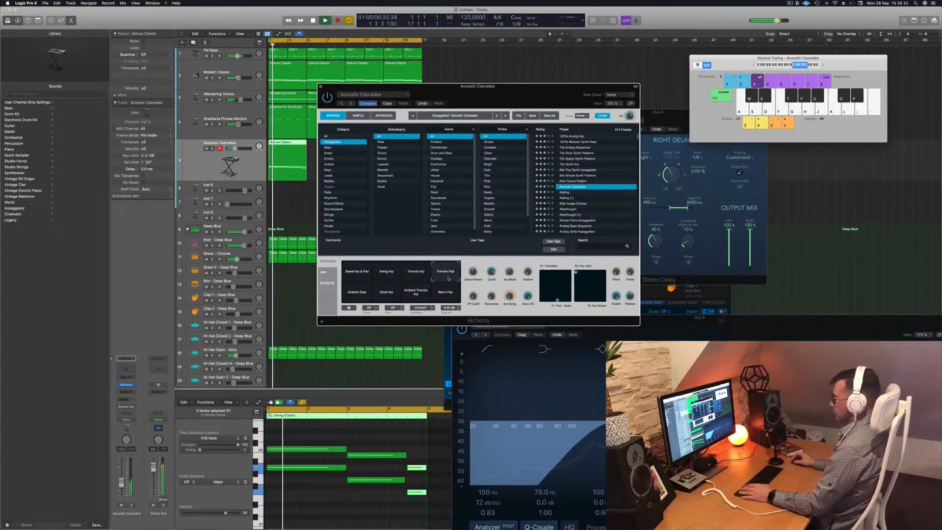
left_click(360, 297)
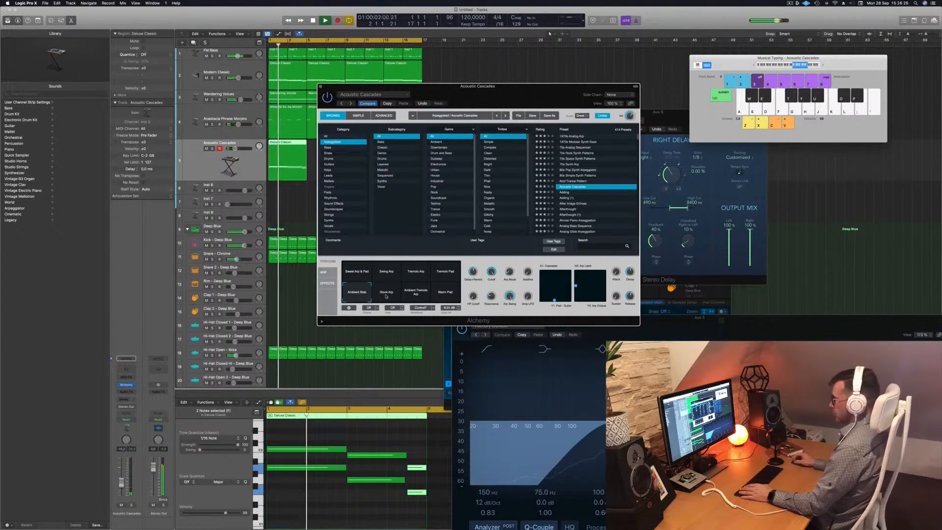
left_click(567, 192)
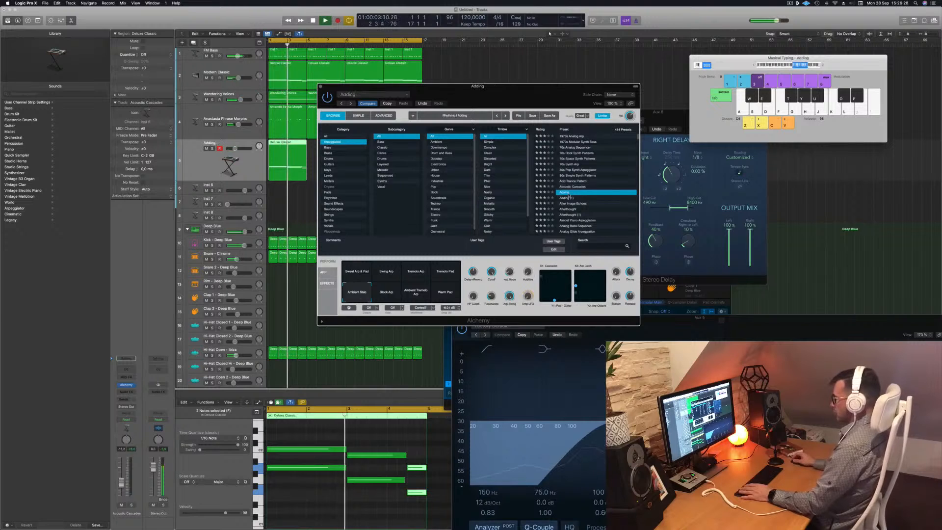
left_click_drag(485, 84, 549, 36)
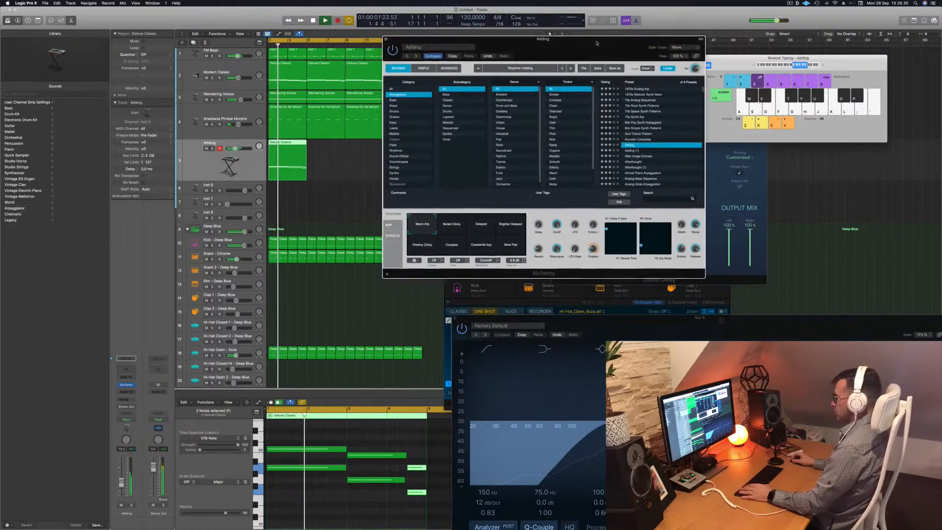
Solo the arp track and delete the selected notes of its region in the piano roll during playback.
left_click(132, 505)
left_click(303, 497)
key("space")
key("super+a")
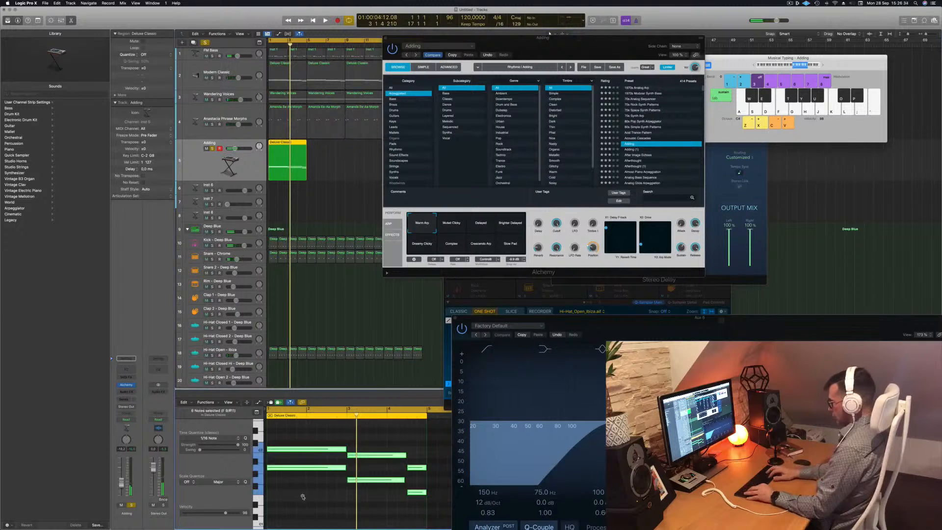
key("Delete")
key("space")
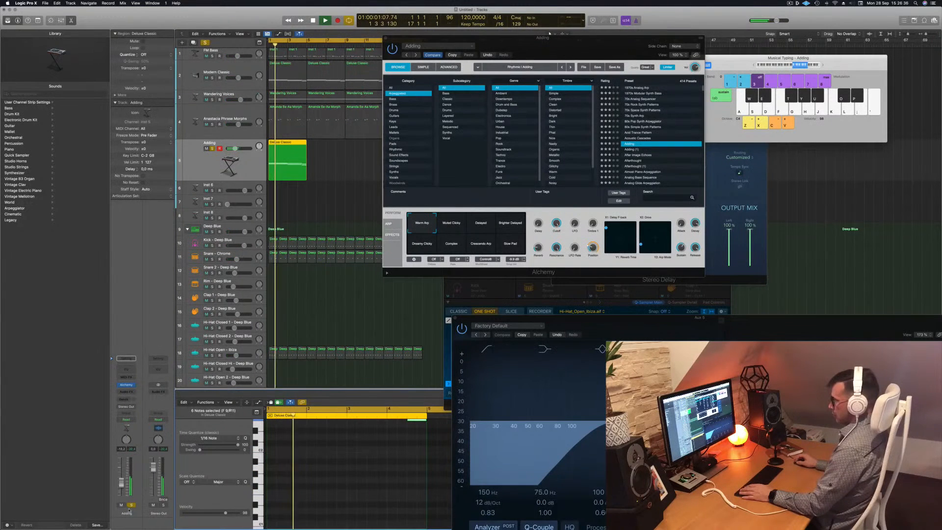
Unsolo the arp track, resume playback and move the Alchemy window aside.
left_click(131, 505)
key("space")
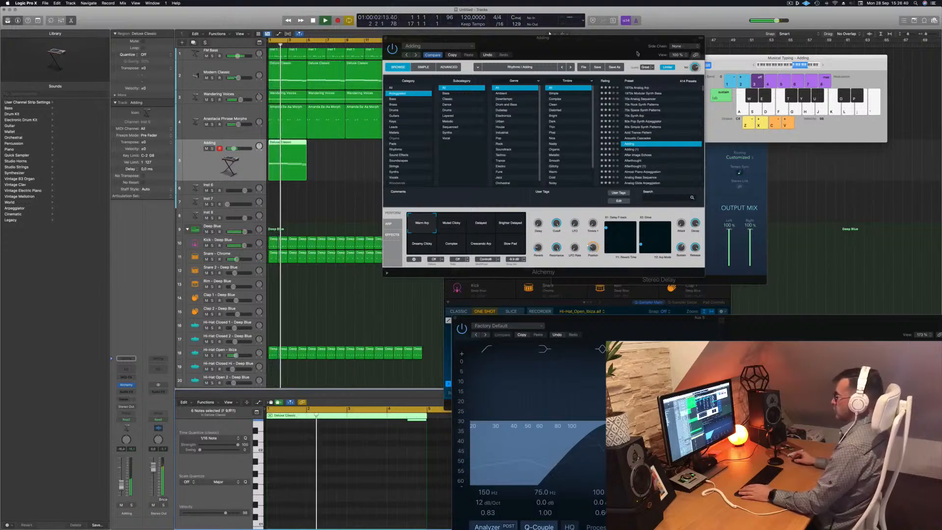
left_click_drag(621, 43, 747, 70)
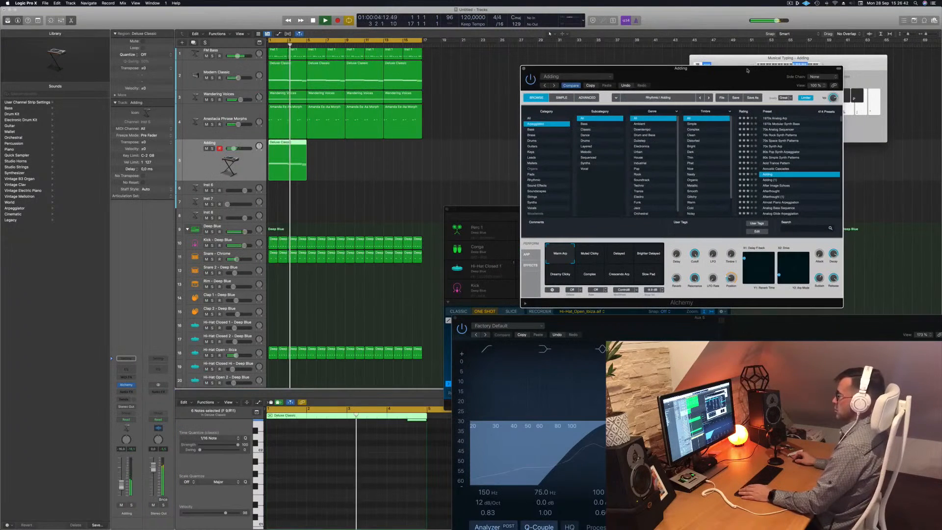
left_click(211, 149)
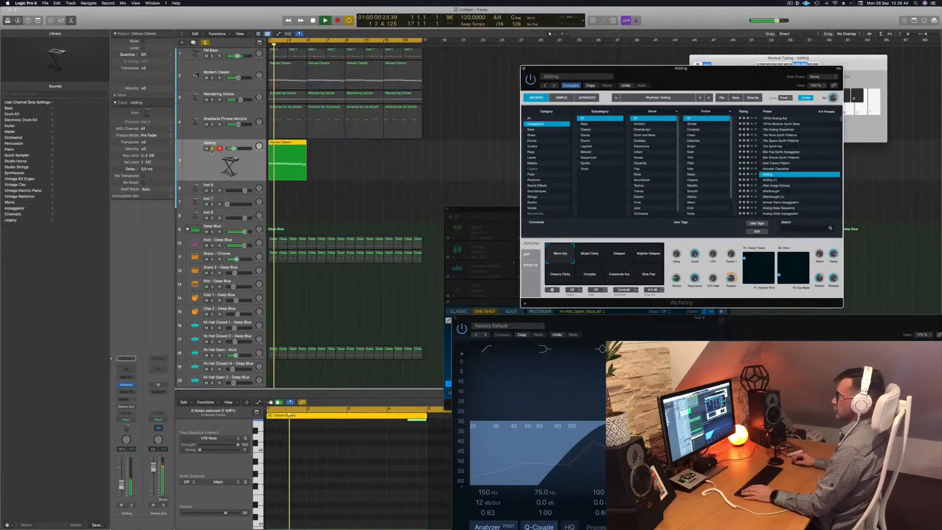
Repeat the Adding arp region so it fills the four-bar section and return the playhead to the start.
left_click(207, 78)
left_click_drag(294, 146, 365, 150)
left_click(289, 144, "shift")
key("Return")
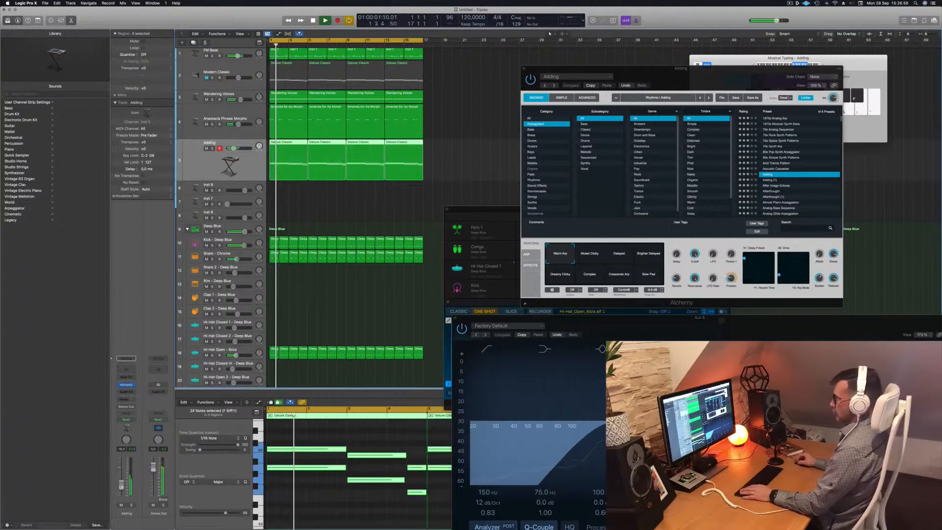
Audition the Adding preset's performance snapshots from Model Clicky through Slow Pad during playback.
left_click_drag(700, 78, 547, 146)
left_click(430, 324)
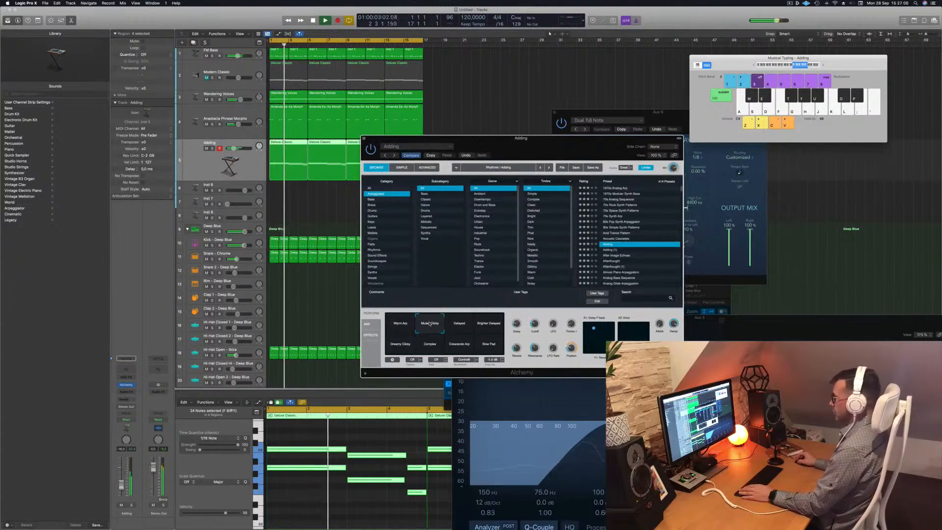
left_click(457, 325)
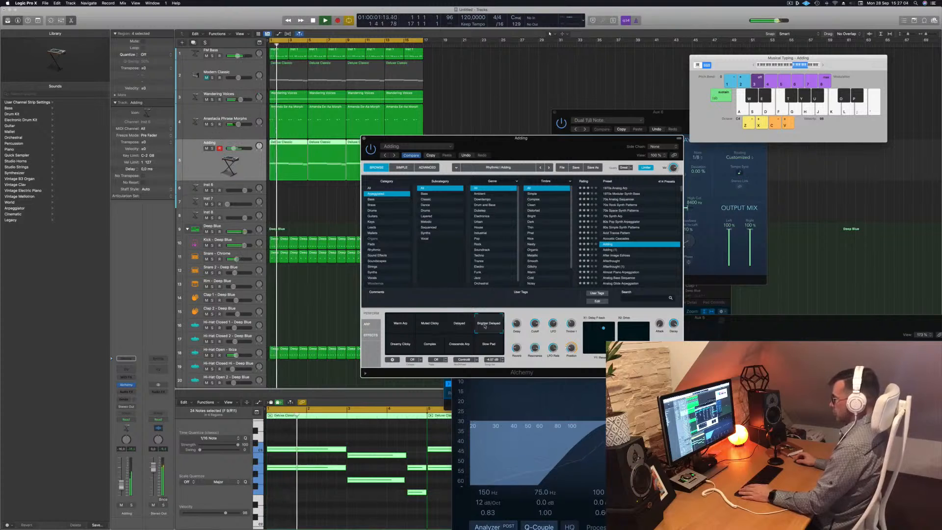
left_click(398, 345)
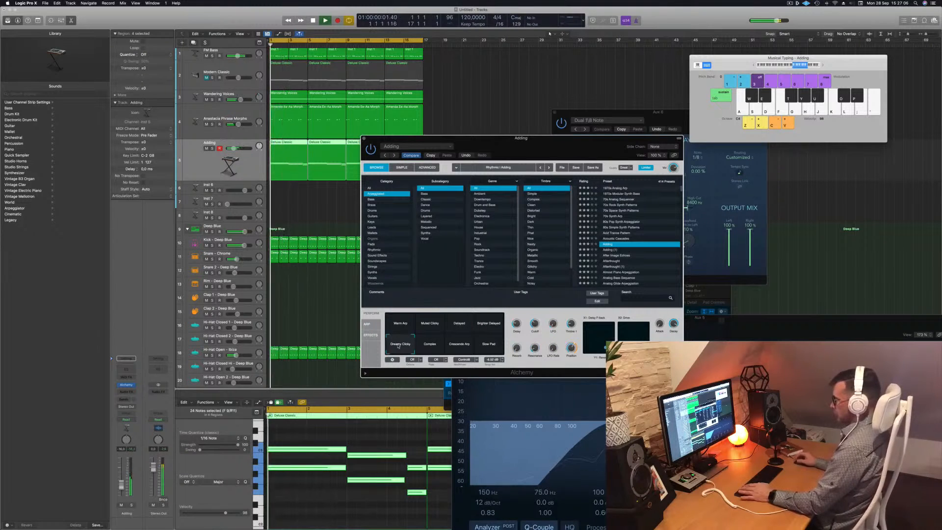
left_click(430, 344)
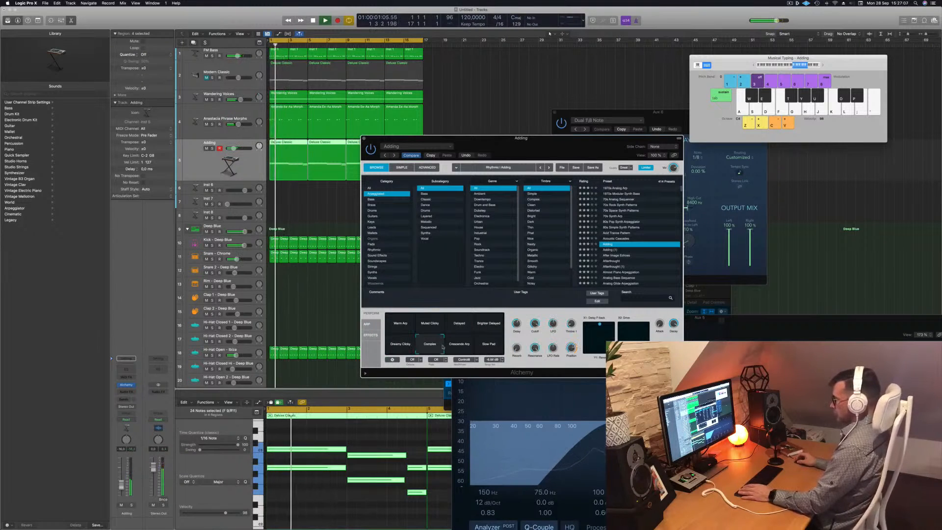
left_click(467, 345)
left_click(491, 346)
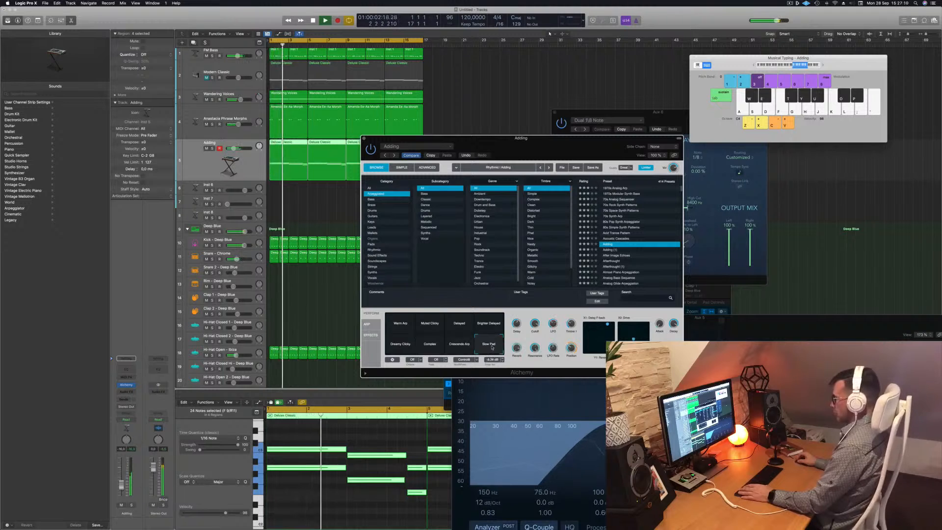
Select the Warm Arp snapshot and close the Alchemy window.
left_click(399, 325)
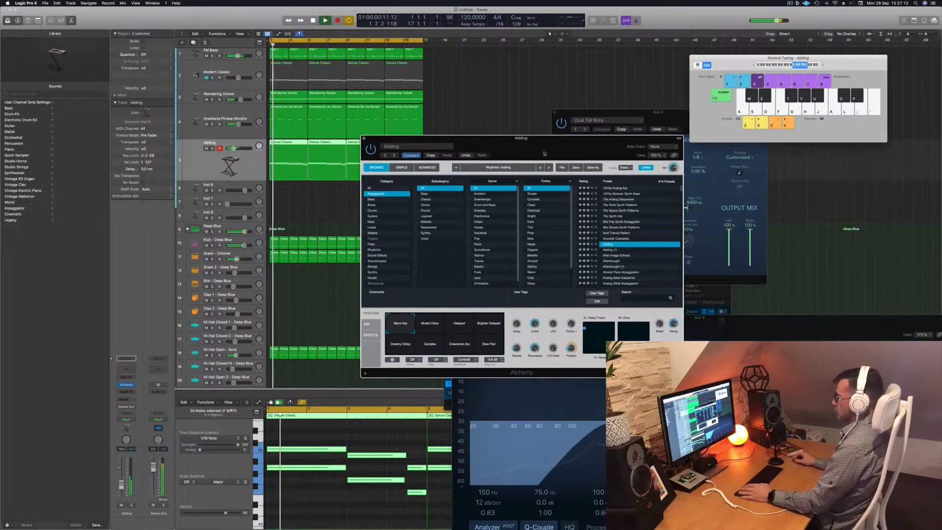
left_click_drag(544, 153, 544, 156)
key("super+w")
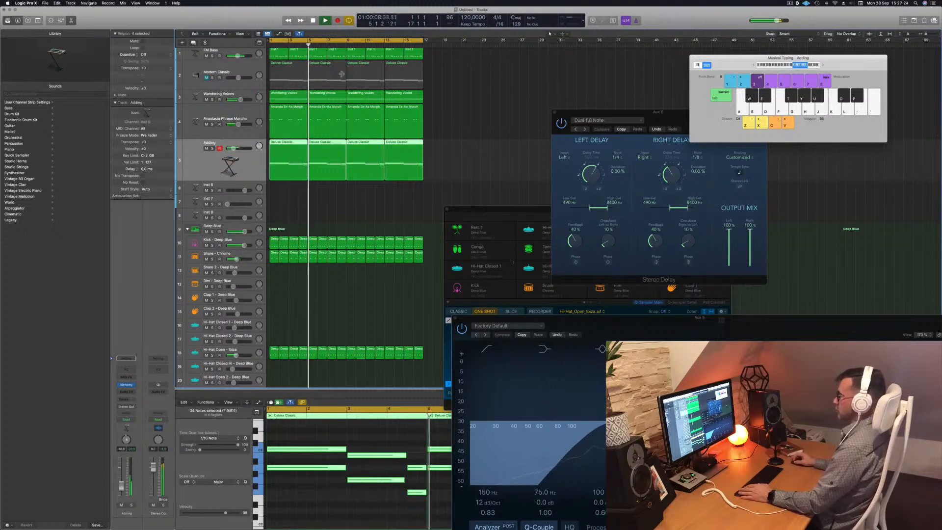
Toggle mute and solo on the Wandering Voices, Anastasia Phrase and Modern Classic tracks while listening.
left_click(207, 100)
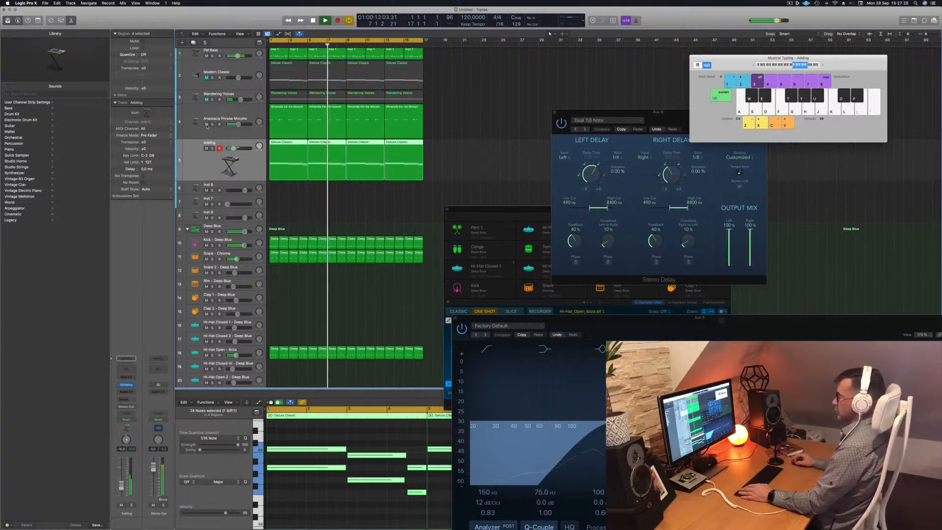
left_click(206, 125)
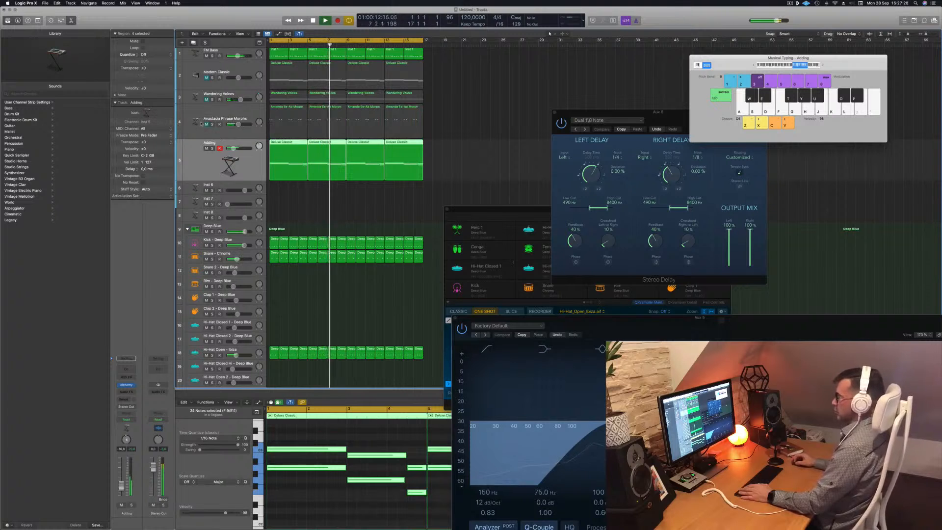
left_click(459, 137)
left_click(206, 78)
left_click(218, 79)
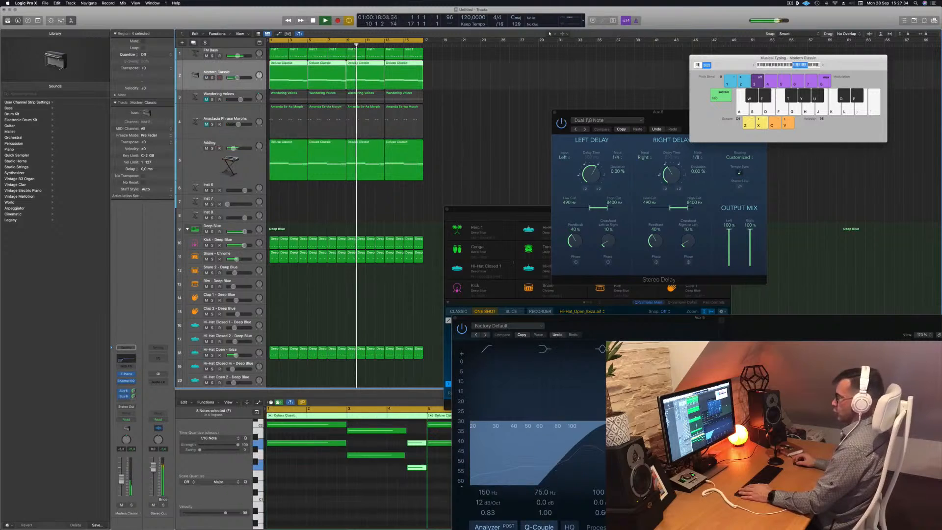
Select the Inst 6 track, open its Alchemy instrument and add a send to Bus 7.
left_click(317, 206)
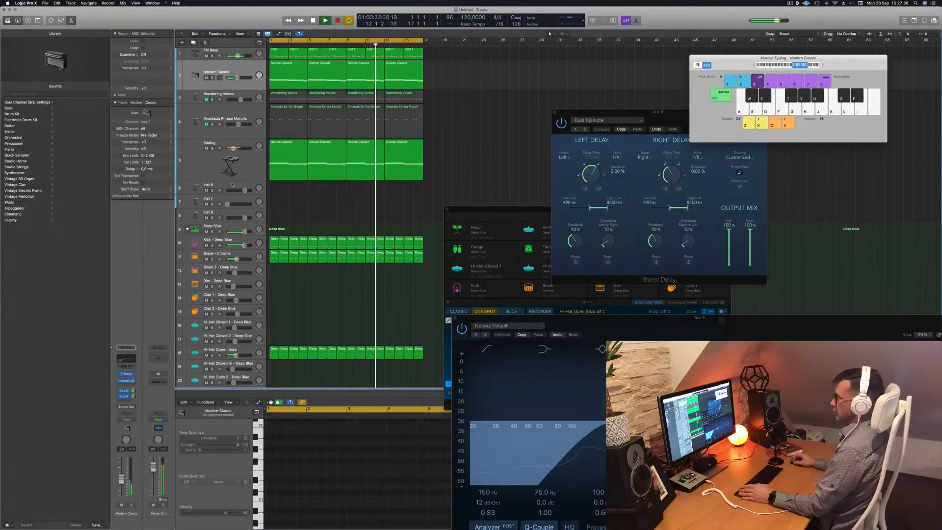
left_click(197, 188)
key("space")
key("space")
left_click(126, 384)
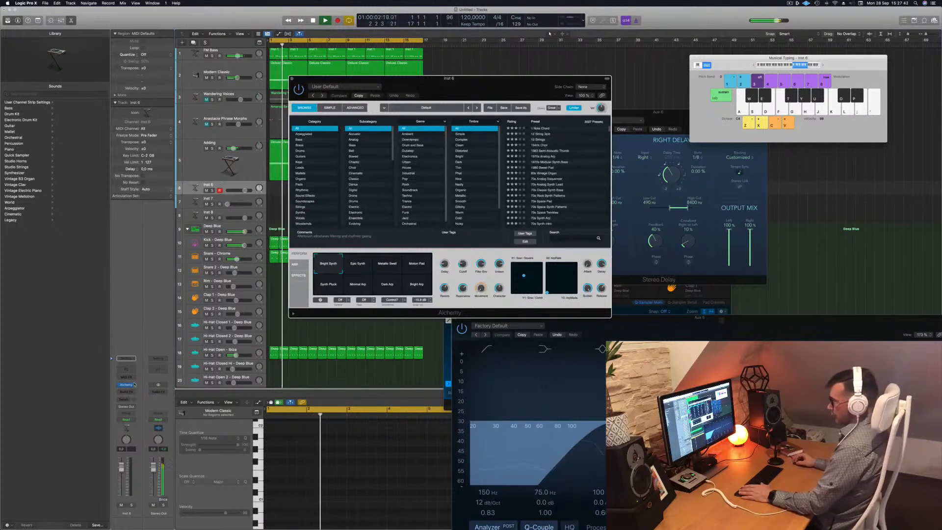
left_click(126, 399)
mouse_move(122, 407)
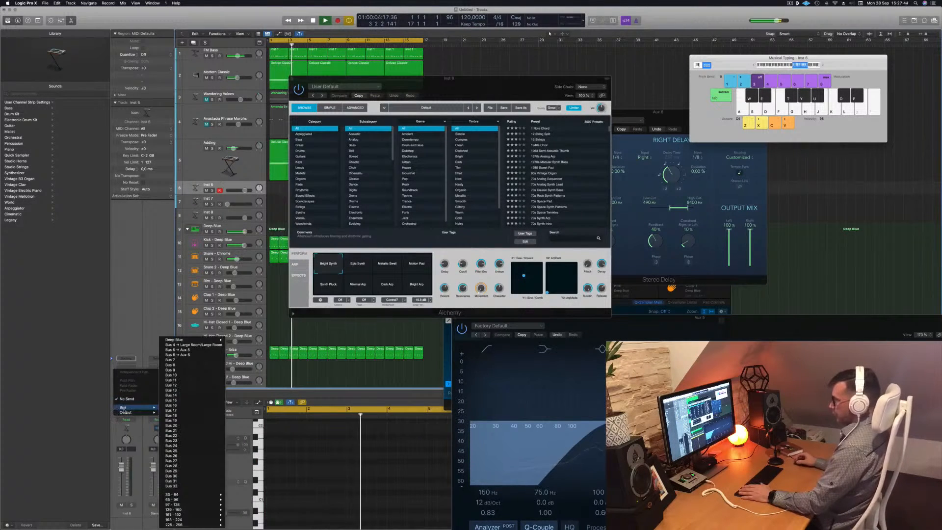
left_click(168, 359)
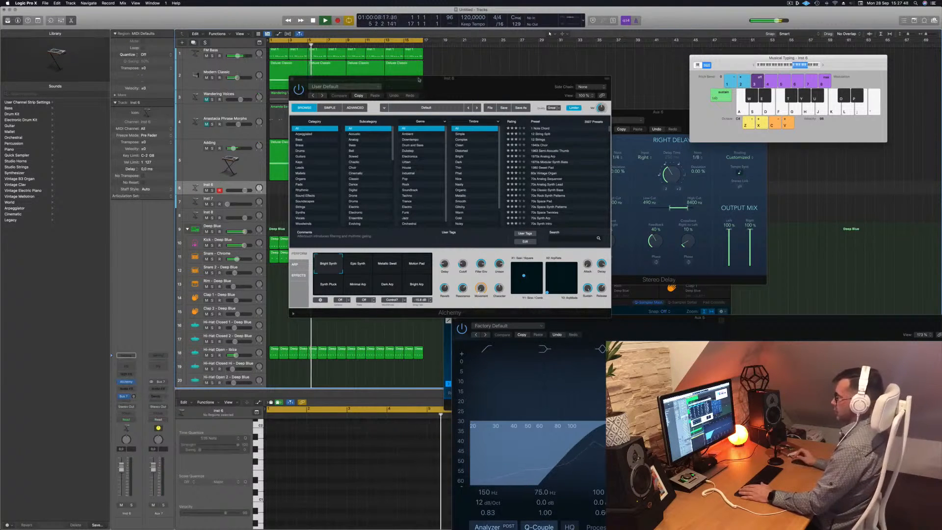
Insert a Stereo SilverVerb on the Aux 7 return, load its grandiose preset and close it.
left_click(161, 390)
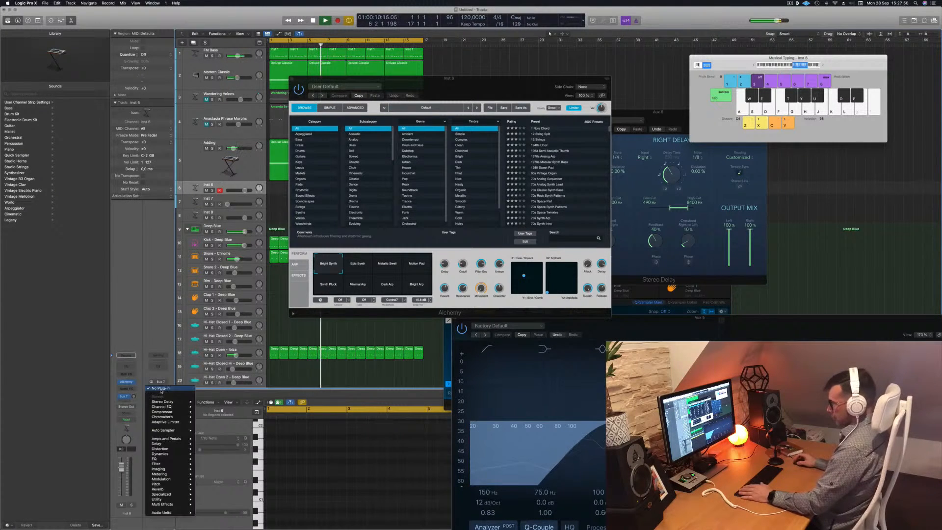
mouse_move(169, 455)
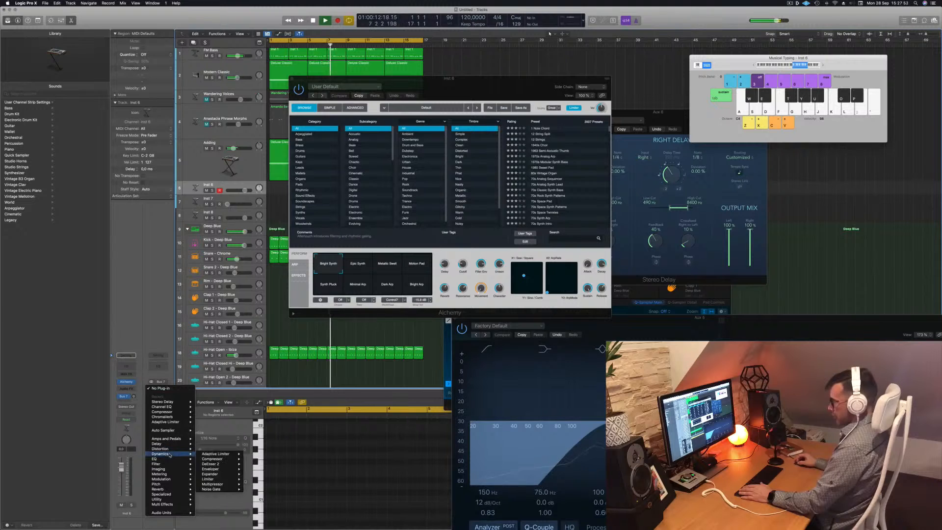
mouse_move(174, 490)
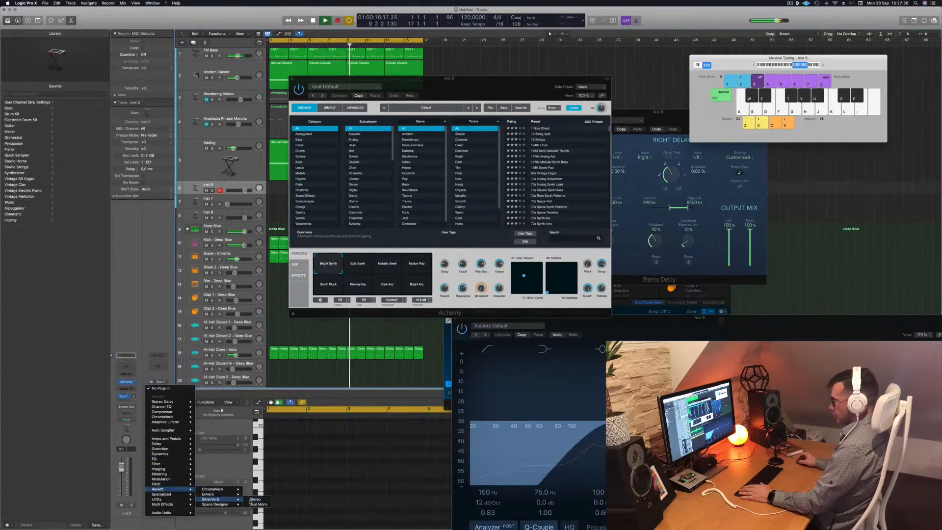
left_click(254, 500)
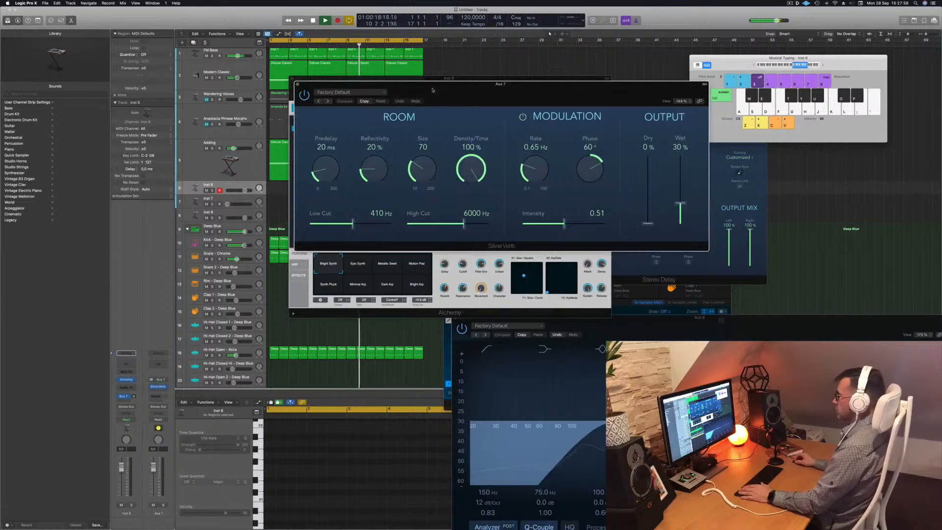
left_click(360, 94)
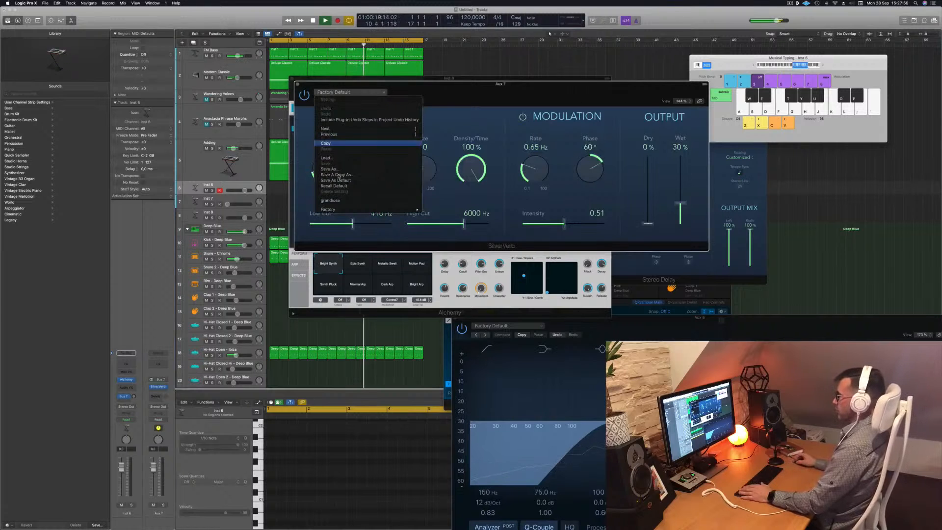
left_click(342, 201)
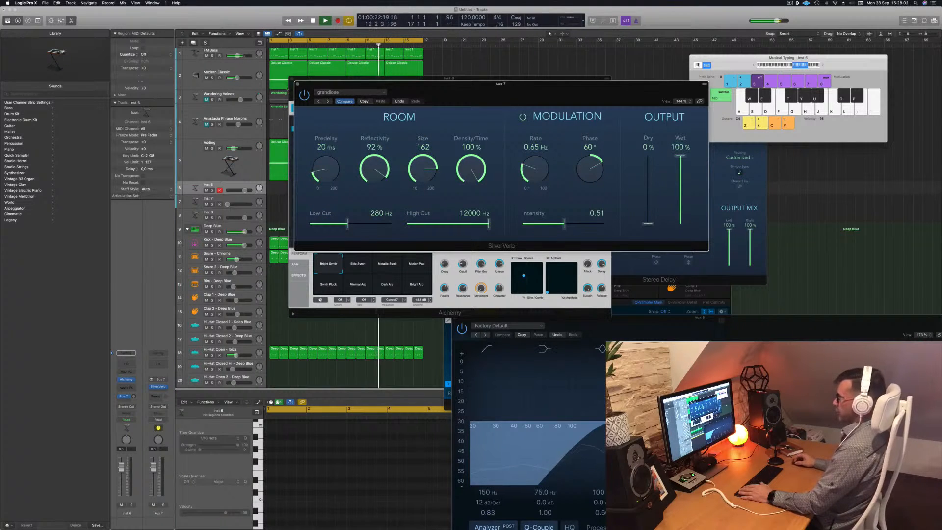
key("super+w")
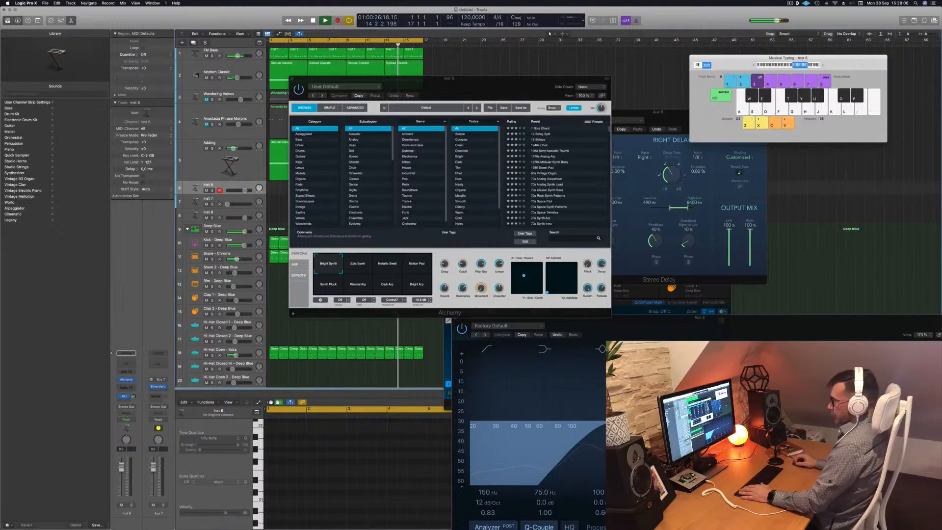
Browse Alchemy's Guitars category for Inst 6, load Afterthought and try its Warm snapshot.
key("super+w")
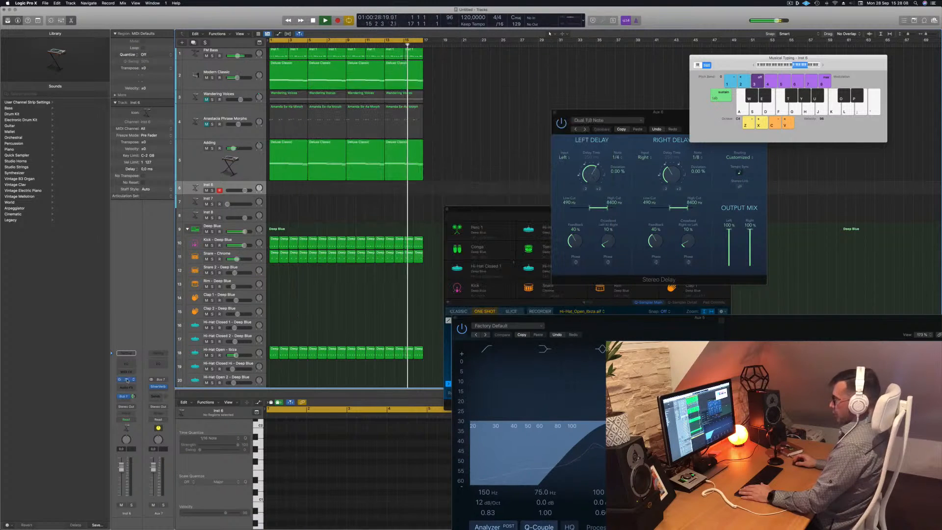
left_click(127, 379)
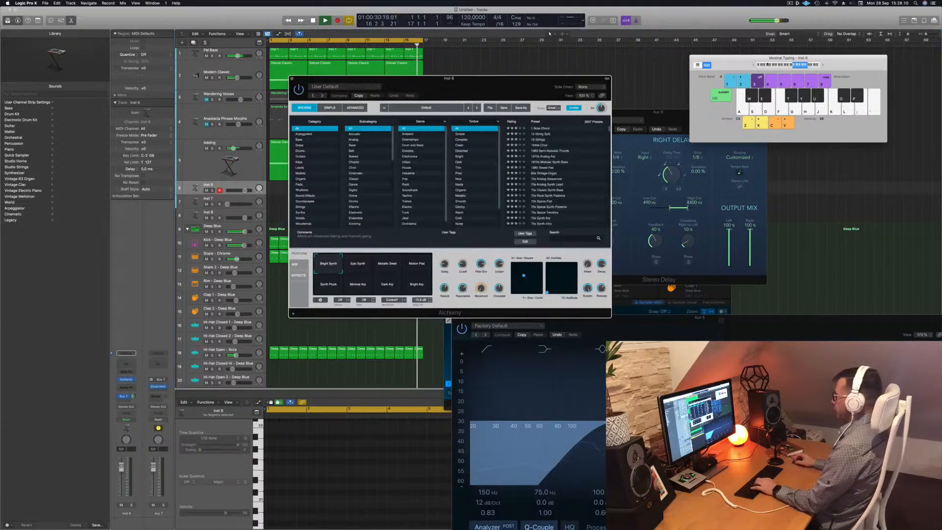
key("g")
left_click_drag(503, 86, 593, 105)
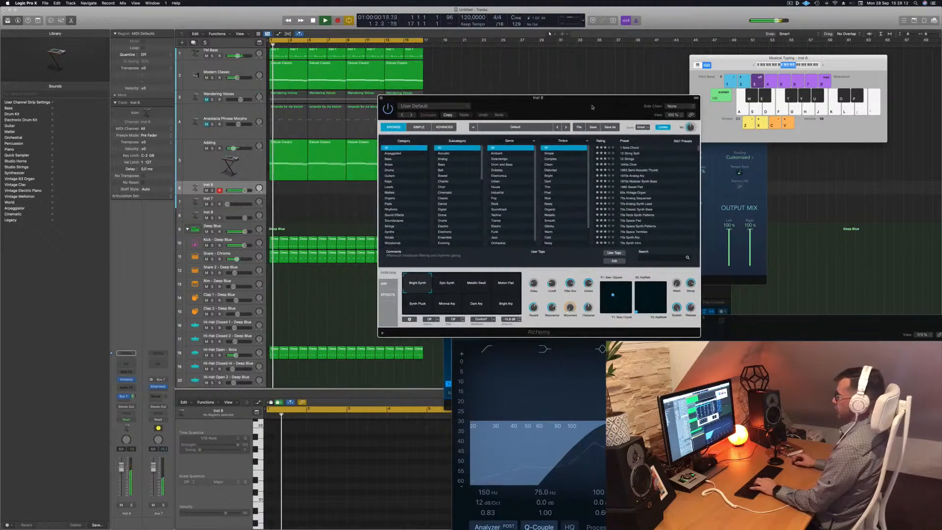
left_click(412, 176)
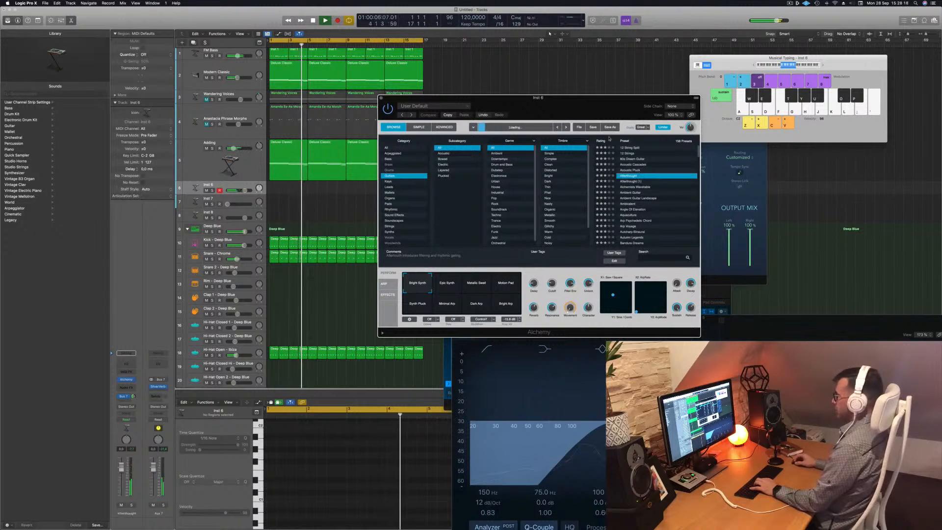
left_click(633, 175)
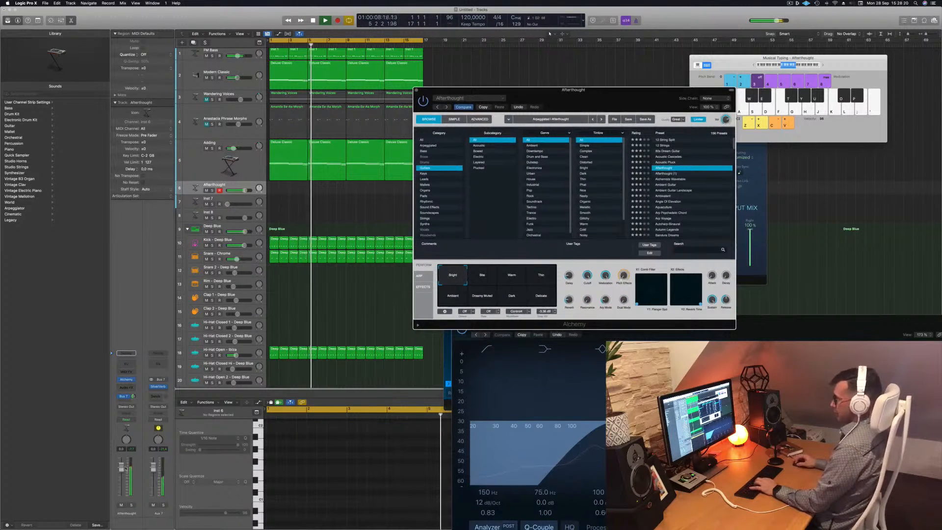
left_click(245, 190)
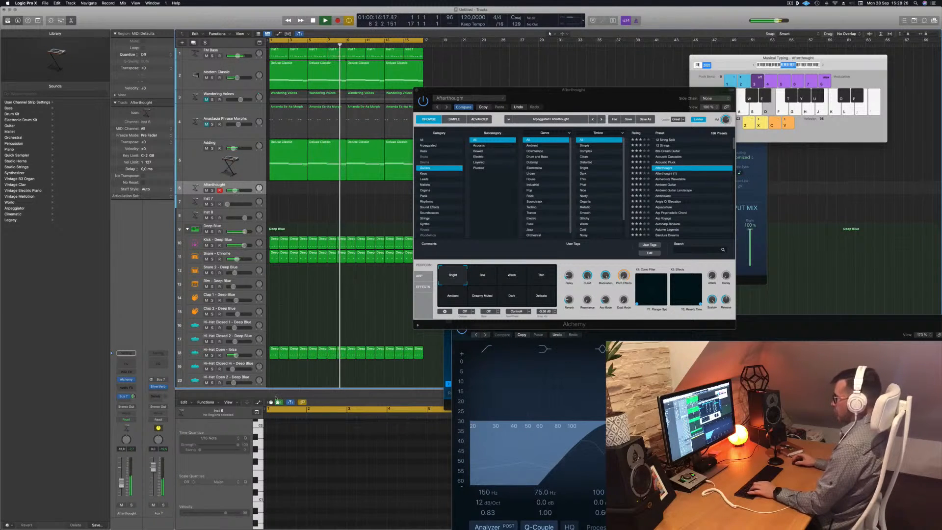
left_click(515, 278)
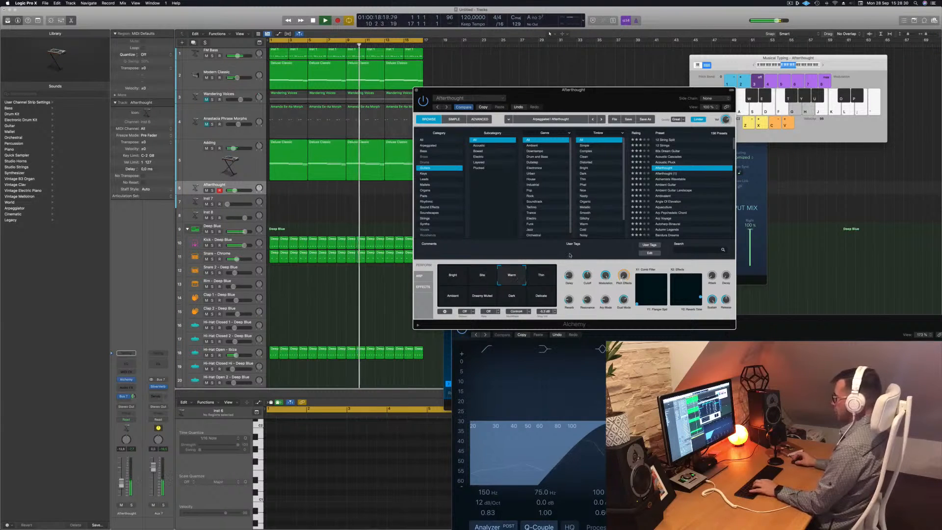
Load the Alchemists Wavetable preset and play test notes with Musical Typing.
left_click(674, 179)
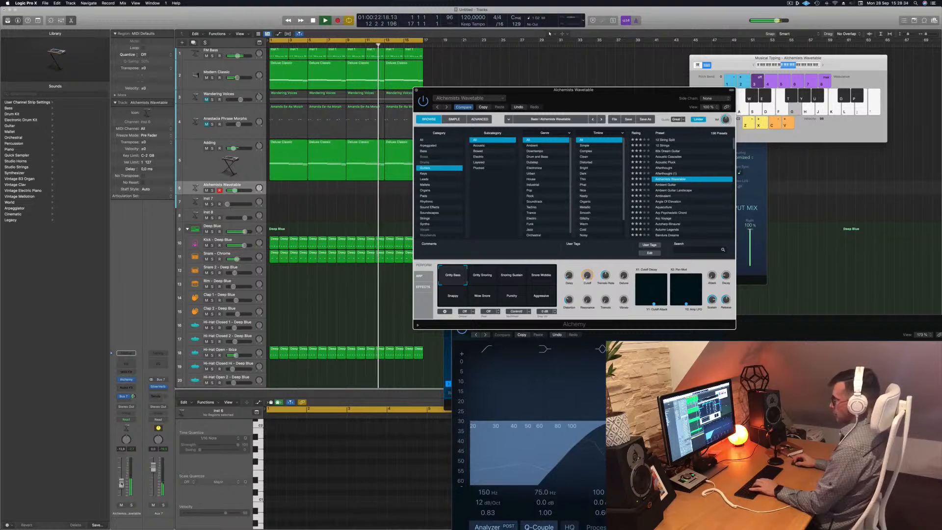
left_click(122, 472)
key("f")
key("g")
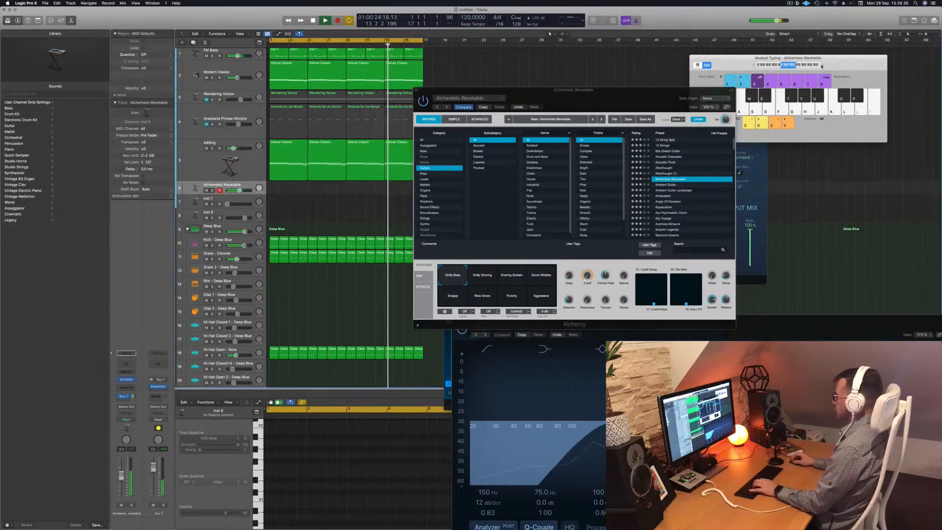
left_click(760, 123)
key("f")
key("g")
key("h")
Load the Ambient Guitar preset and nudge the track's volume down slightly.
left_click(668, 187)
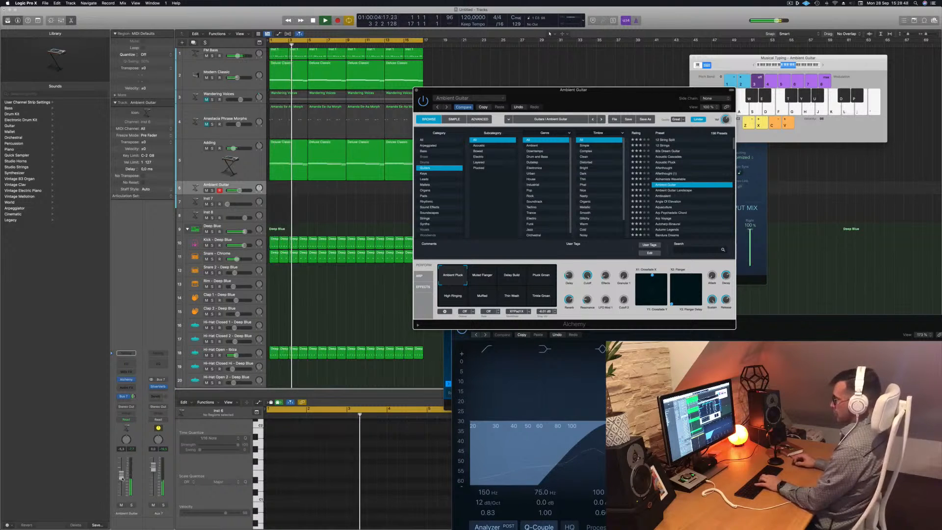
left_click_drag(122, 476, 121, 473)
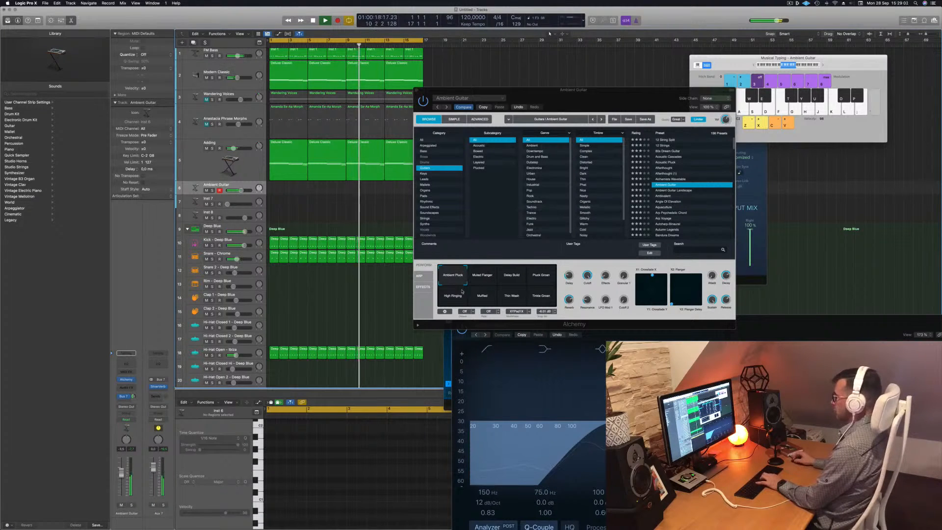
Audition the Muted Flanger, Delay Build and Pluck Green snapshots of Ambient Guitar.
left_click(482, 276)
left_click(510, 277)
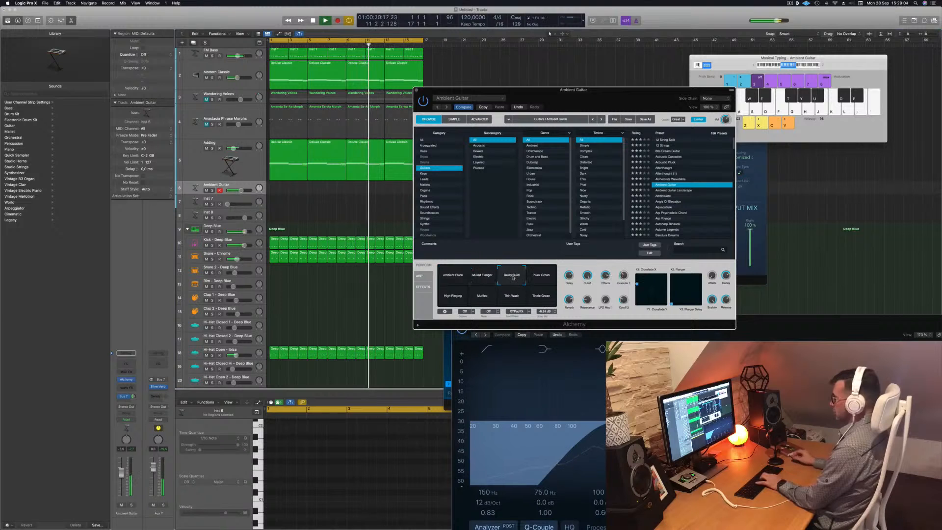
left_click(541, 277)
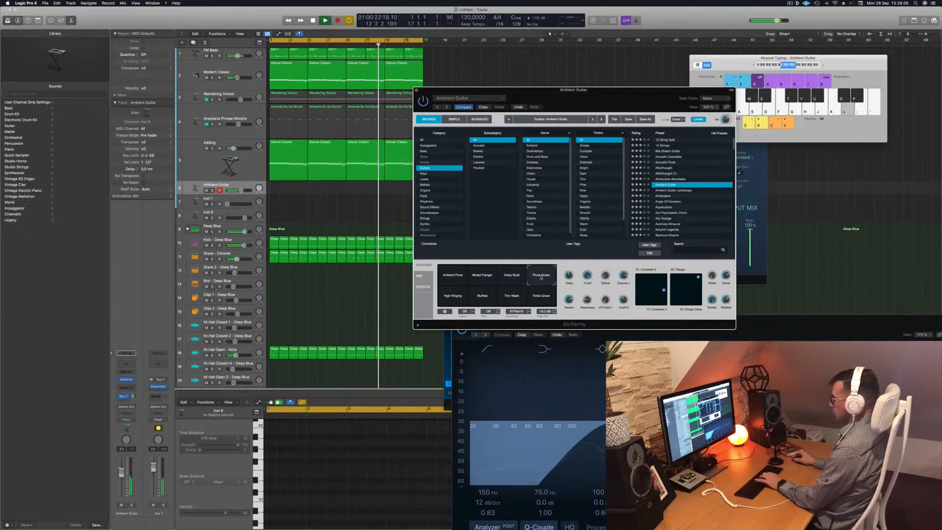
Audition more Ambient Guitar snapshots, including Muffled and High Ringing.
left_click(537, 294)
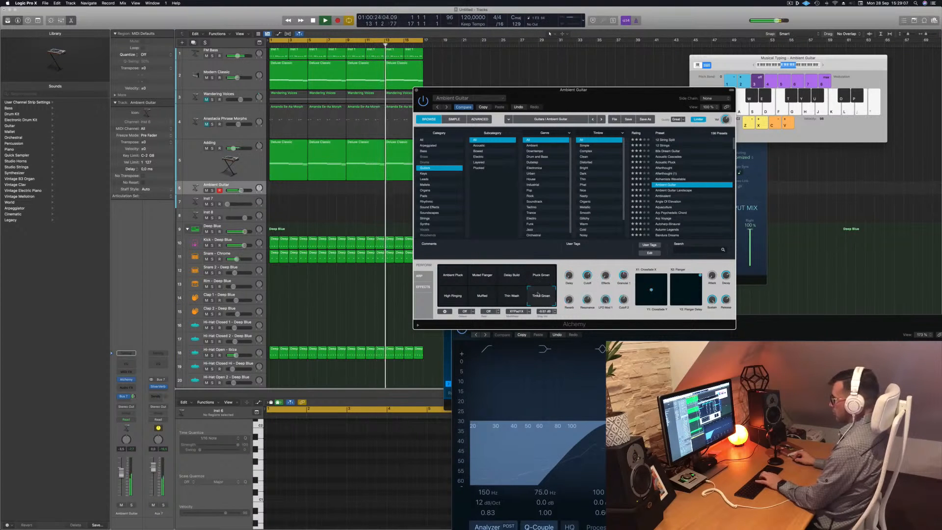
left_click(511, 301)
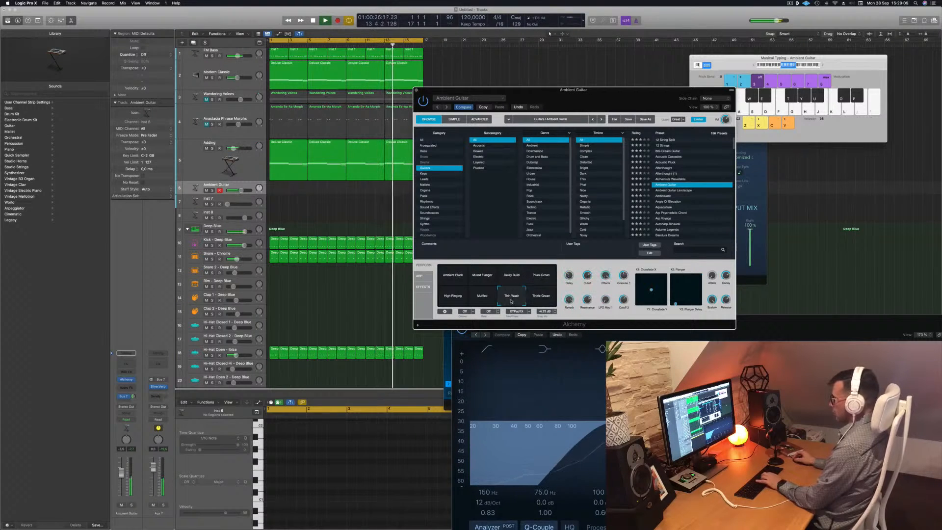
left_click(461, 299)
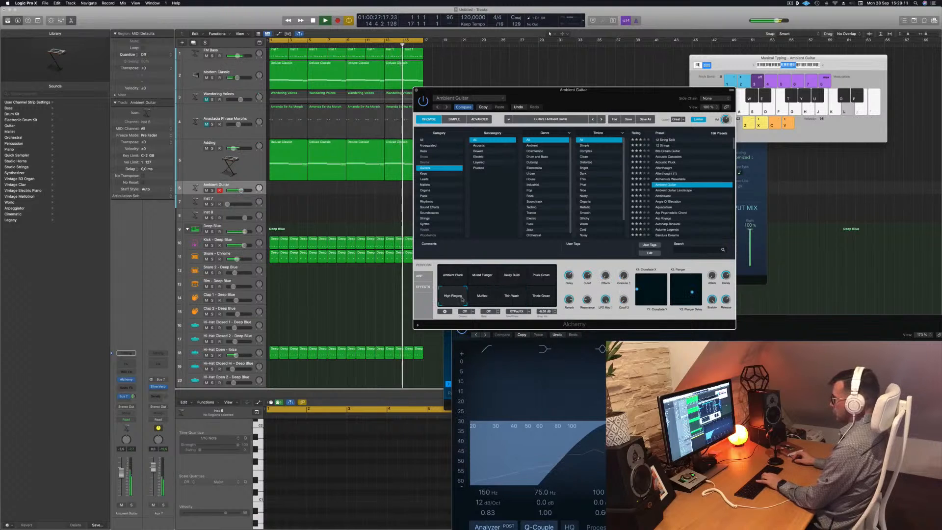
Browse the guitar presets, trying Ambient and Angle Of Elevation before loading Autoharp-Binaural.
left_click(663, 196)
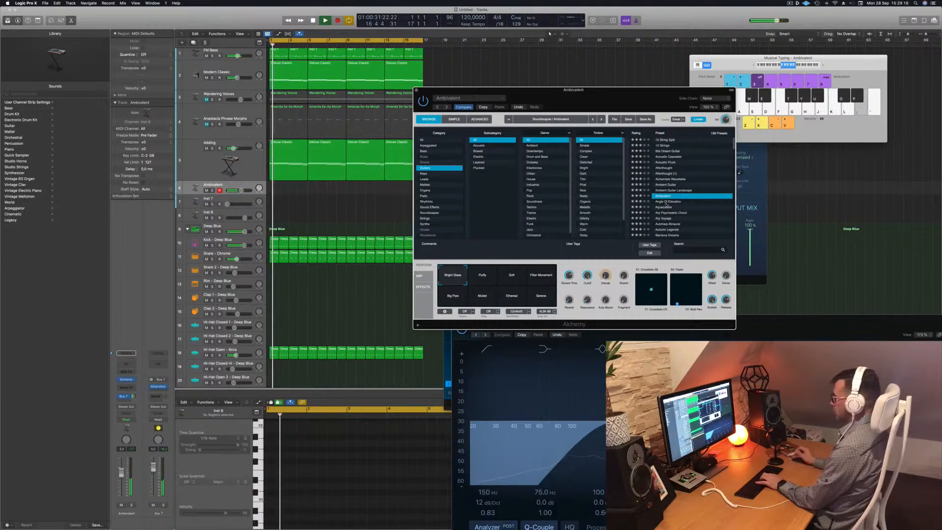
left_click(666, 202)
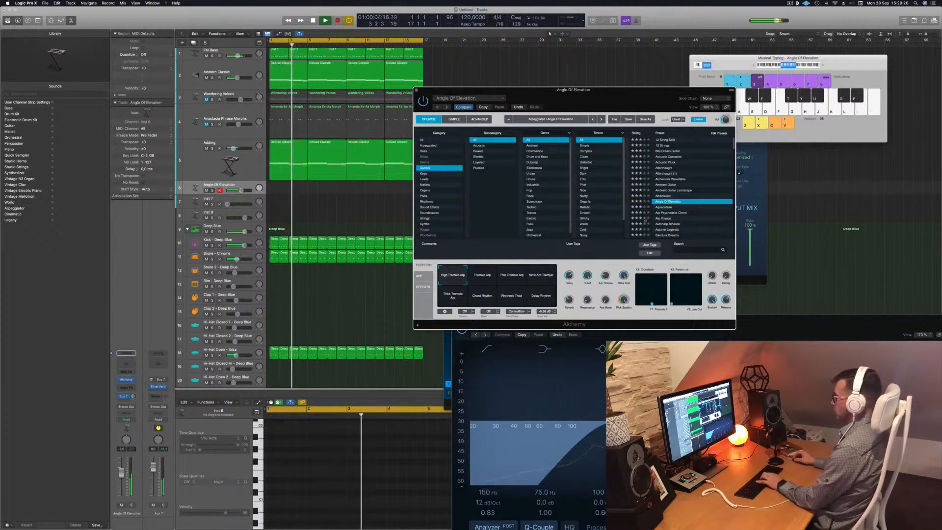
scroll(665, 202, "down", 2)
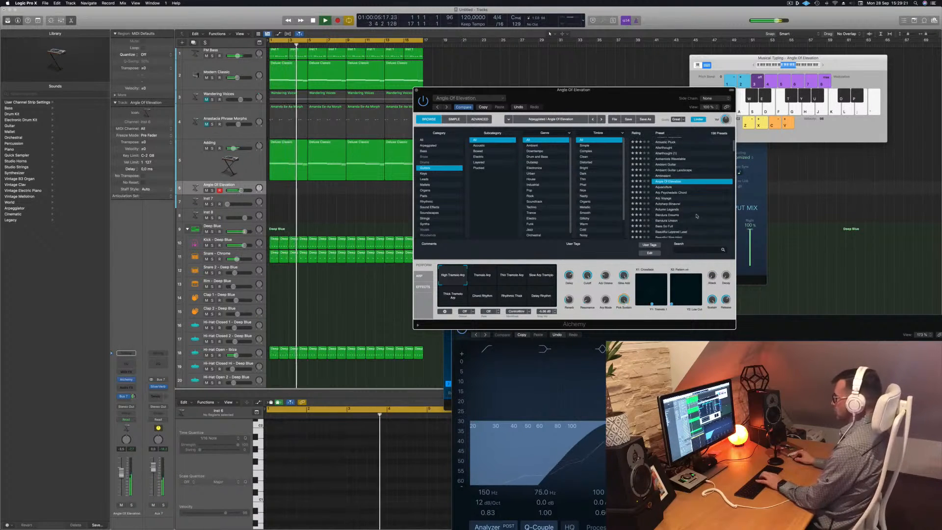
left_click(664, 203)
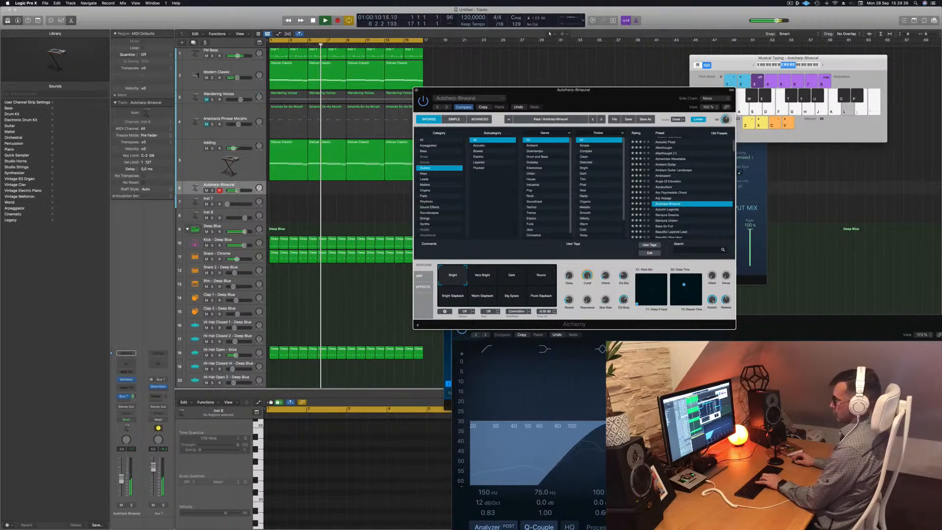
Play test notes on the Autoharp-Binaural patch with Musical Typing.
left_click(121, 485)
key("l")
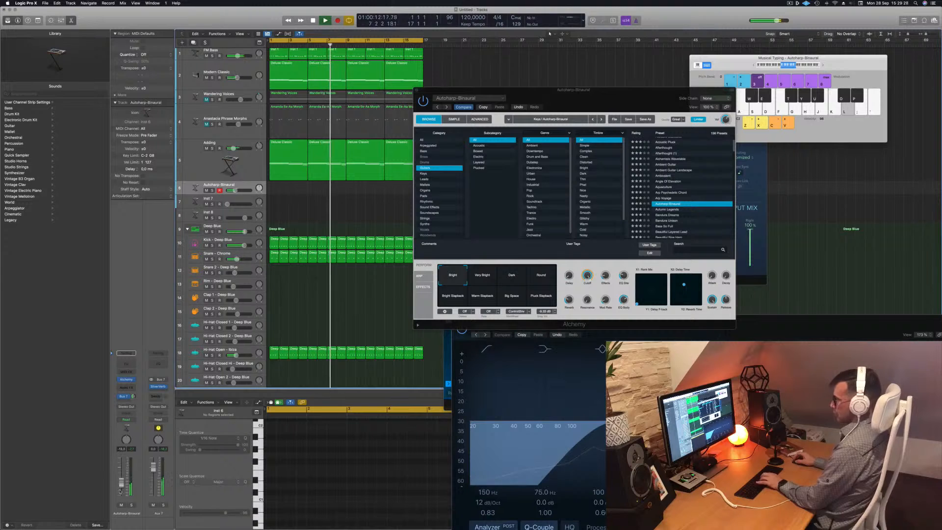
key("d")
key("f")
key("d")
key("s")
key("a")
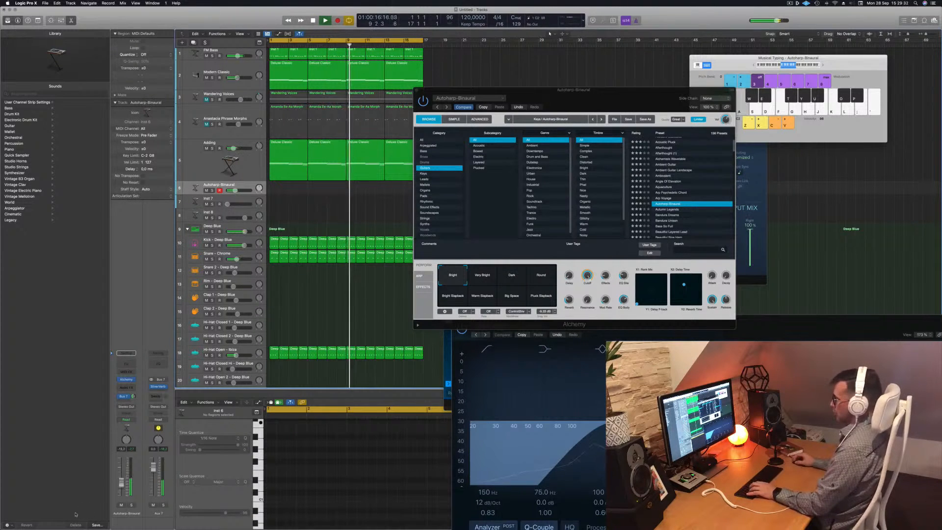
key("d")
Audition the Very Bright, Dark, Round, Bright Slapback, Warm Slapback, Big Space and Pluck Slapback snapshots while playing notes.
left_click(482, 276)
left_click(521, 279)
key("d")
key("a")
left_click(543, 278)
key("a")
left_click(452, 296)
key("s")
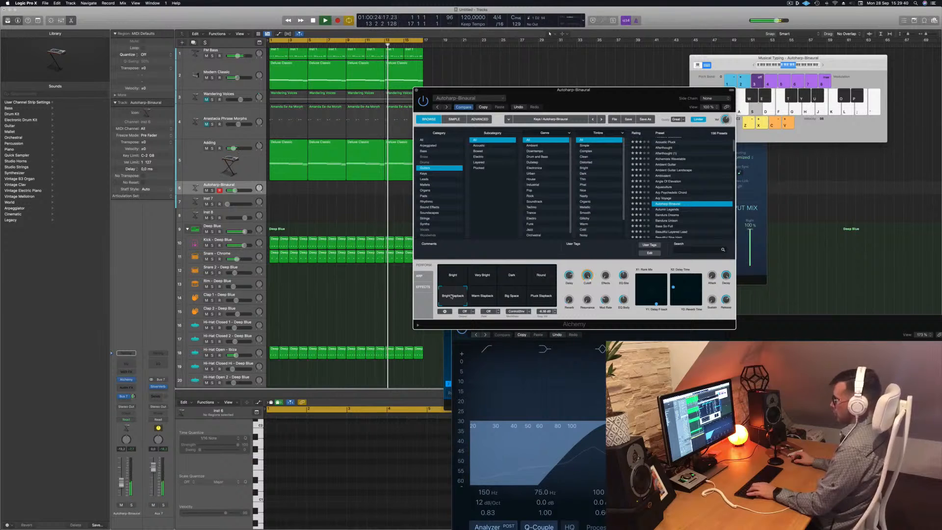
left_click(483, 296)
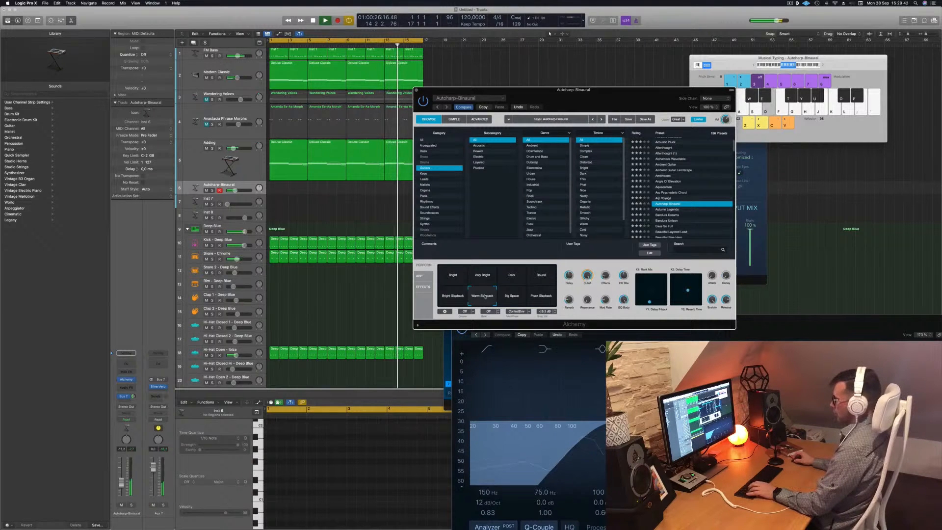
left_click(511, 277)
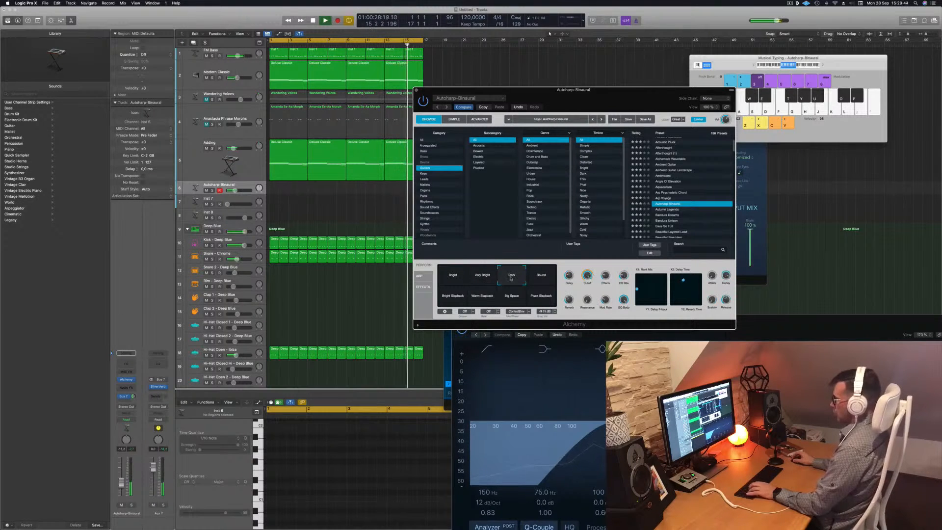
left_click(511, 296)
left_click(545, 297)
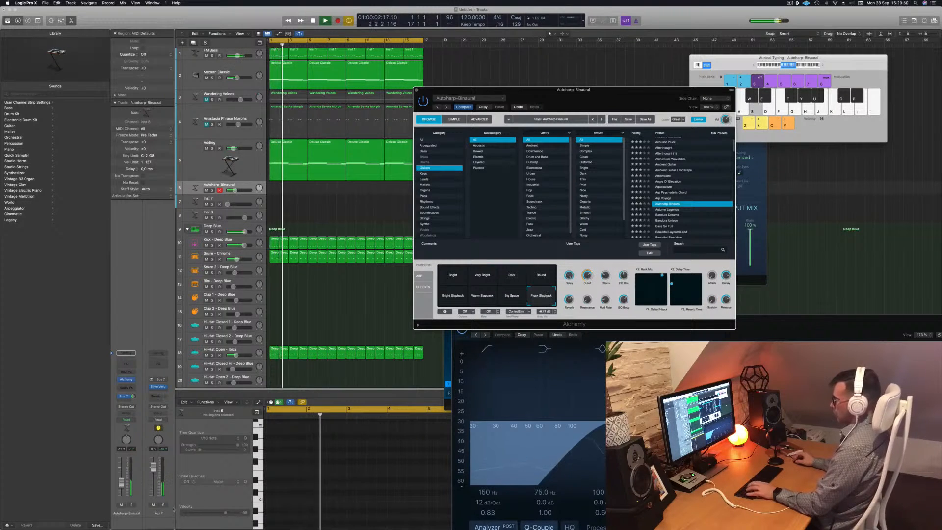
Open Smart Controls and settle on the Pluck Slapback snapshot, trimming the track's volume slightly.
left_click_drag(121, 483, 122, 479)
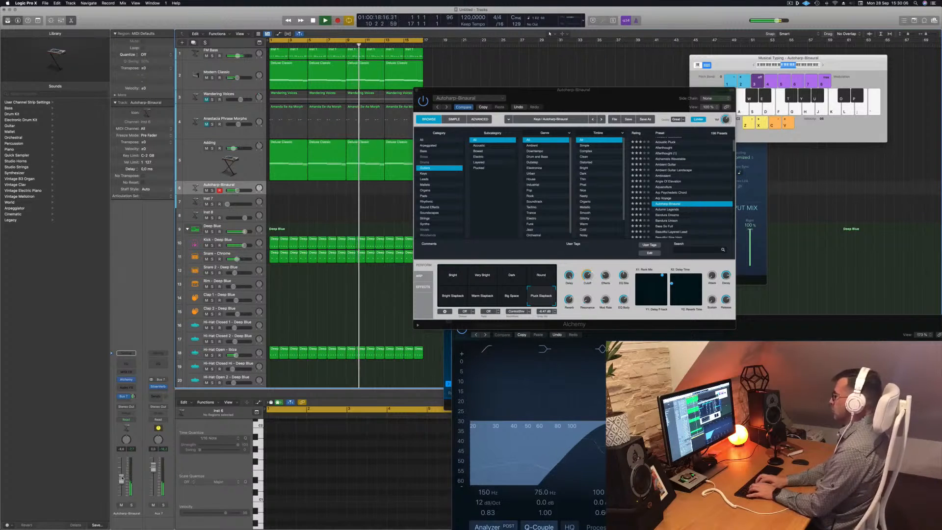
key("b")
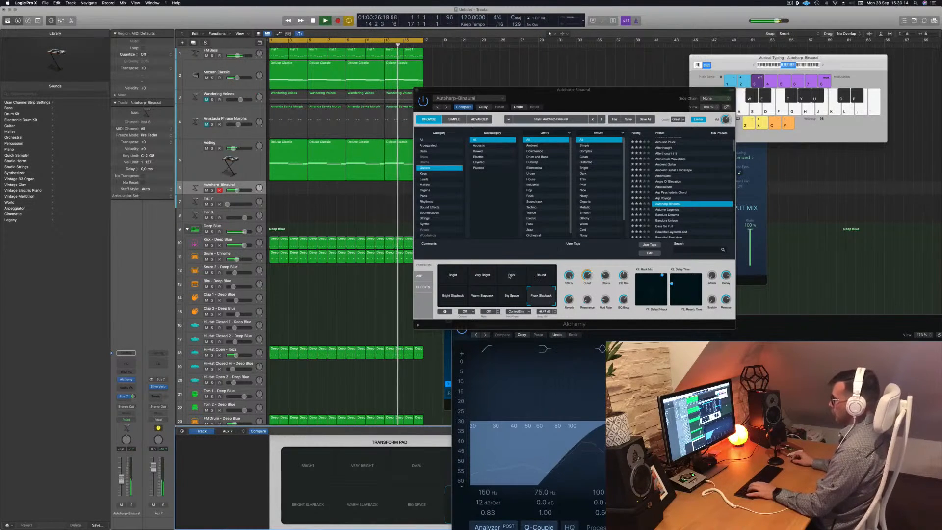
left_click(511, 276)
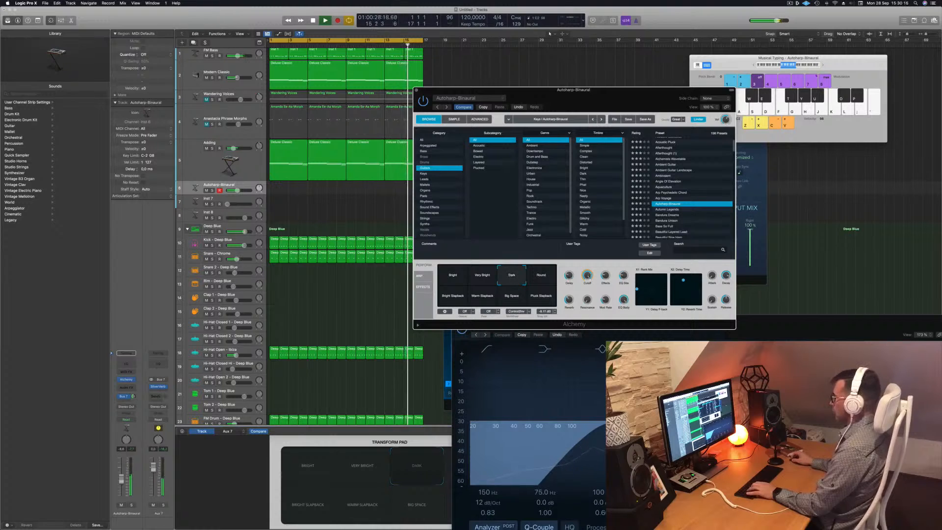
left_click(753, 65)
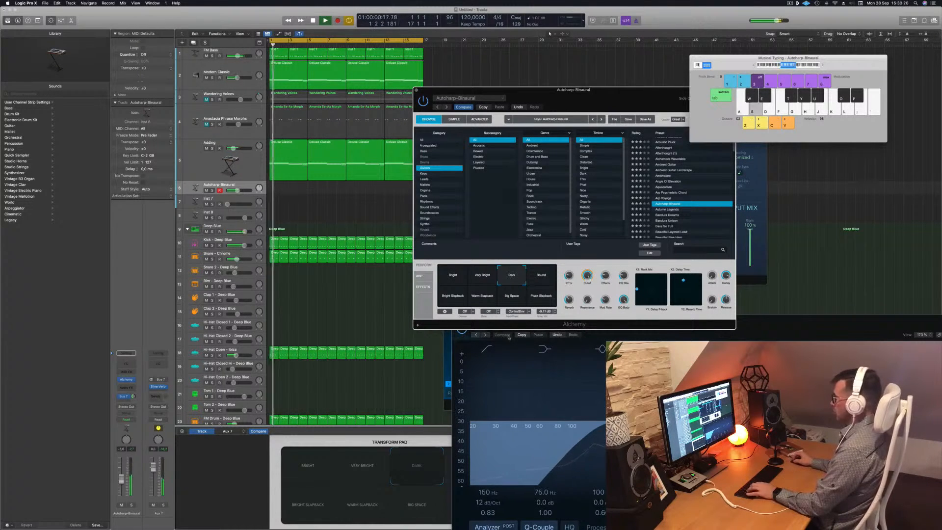
left_click(543, 296)
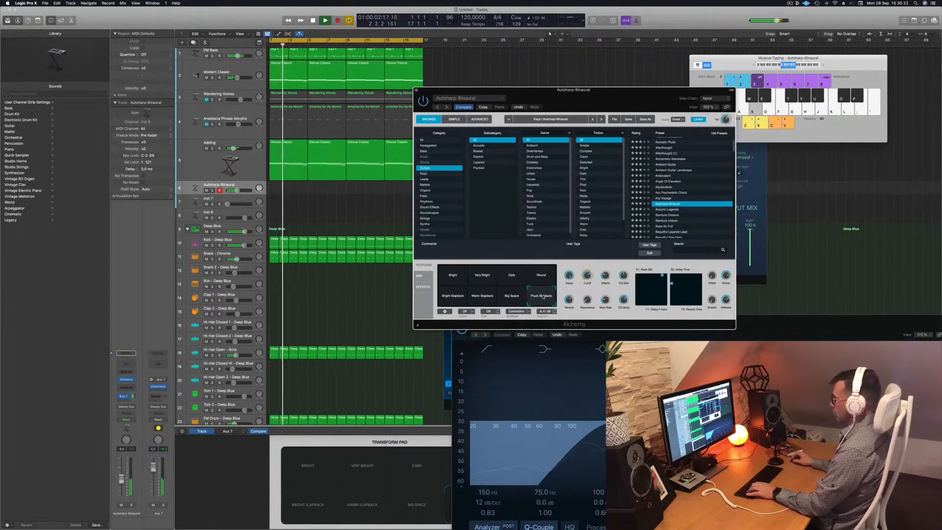
key("s")
key("s")
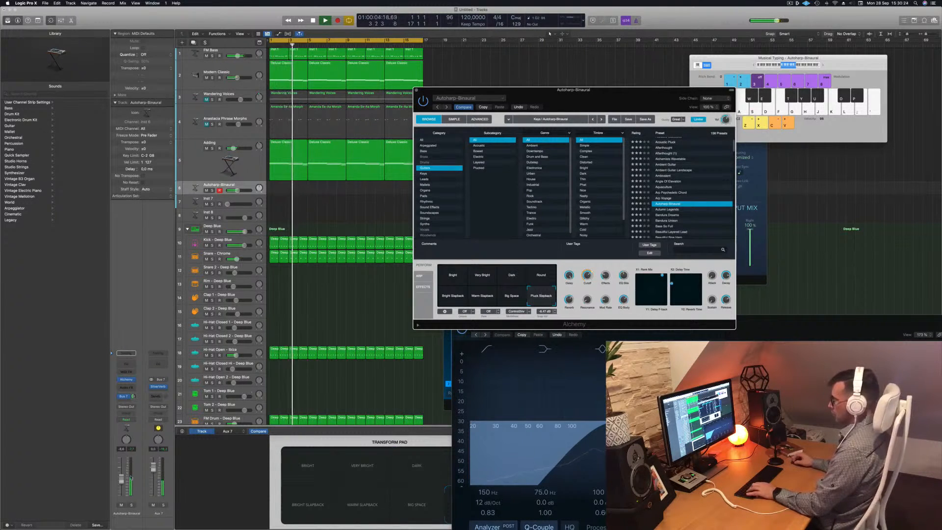
left_click_drag(121, 481, 121, 479)
Practise the arpeggio phrase with Musical Typing before recording.
key("d")
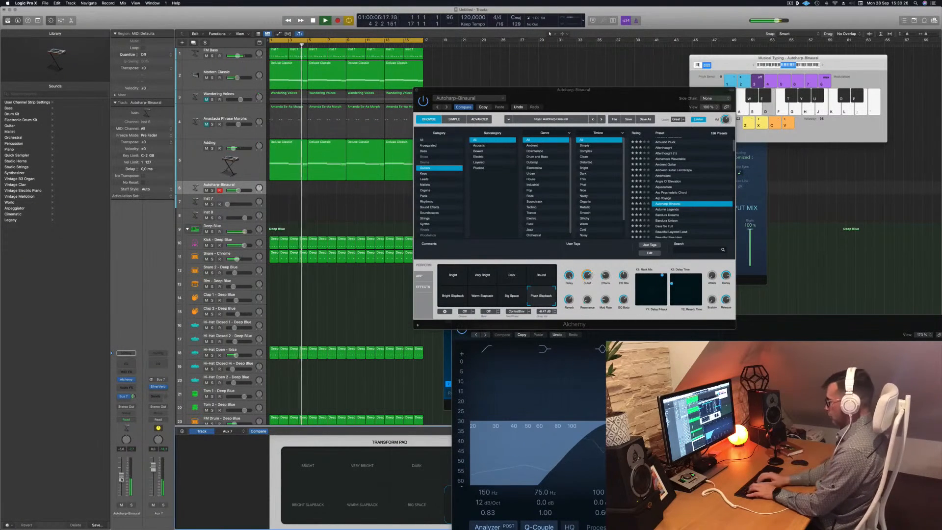
key("d")
key("j")
key("h")
key("d")
key("j")
key("h")
key("d")
Record the arpeggio phrase on the Autoharp-Binaural track with Musical Typing.
key("r")
key("d")
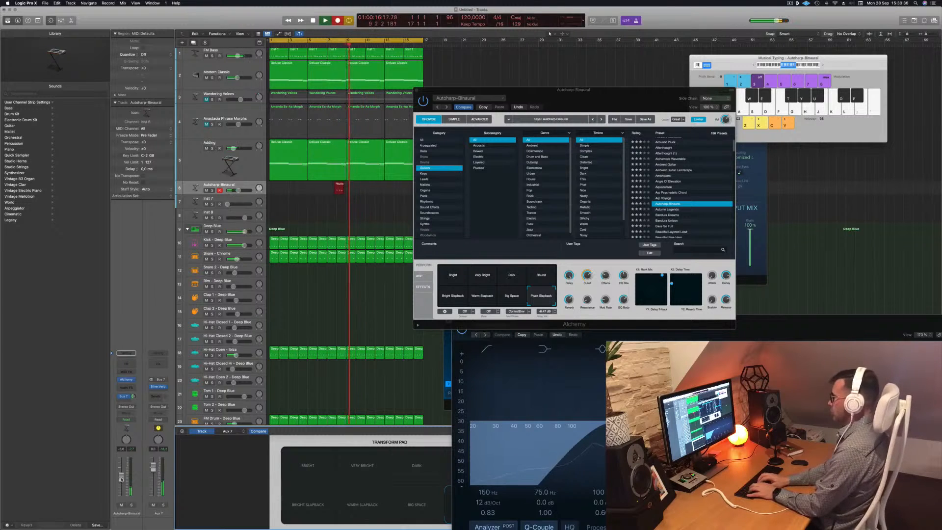
key("j")
key("h")
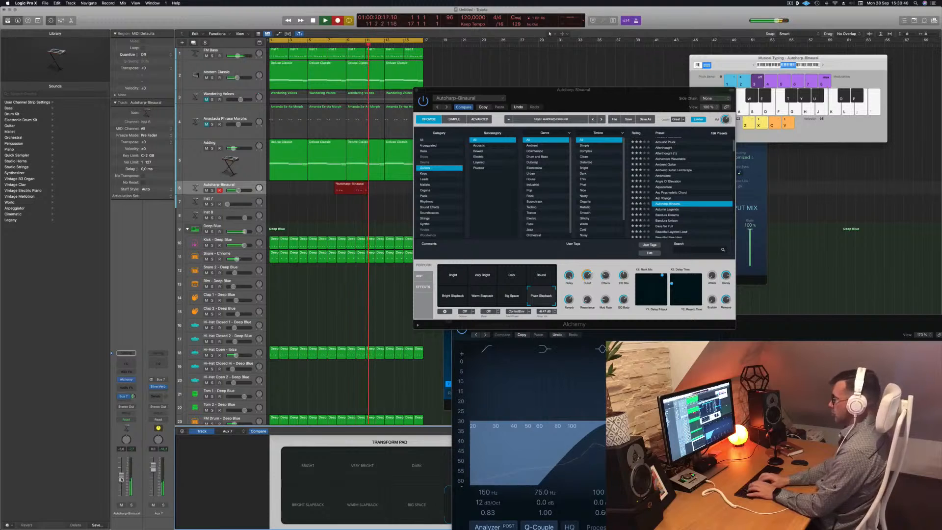
key("d")
key("j")
key("h")
key("d")
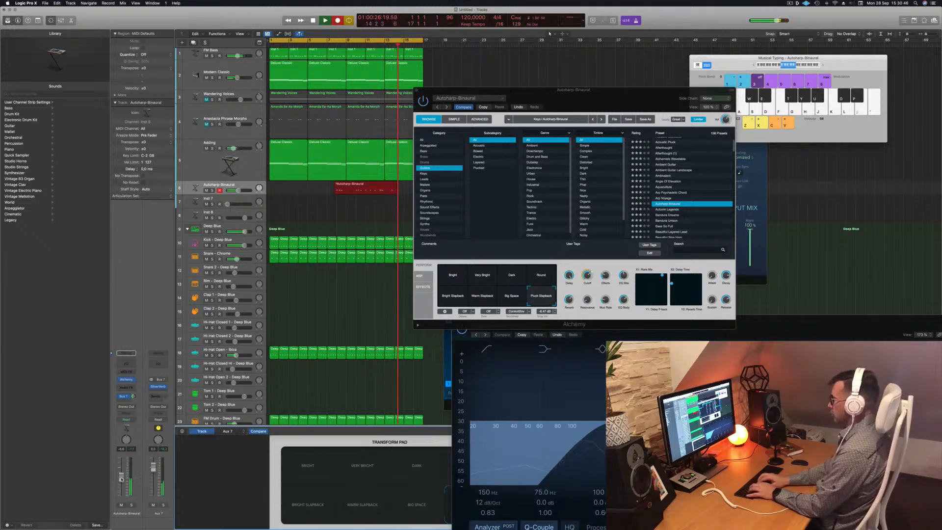
key("h")
key("d")
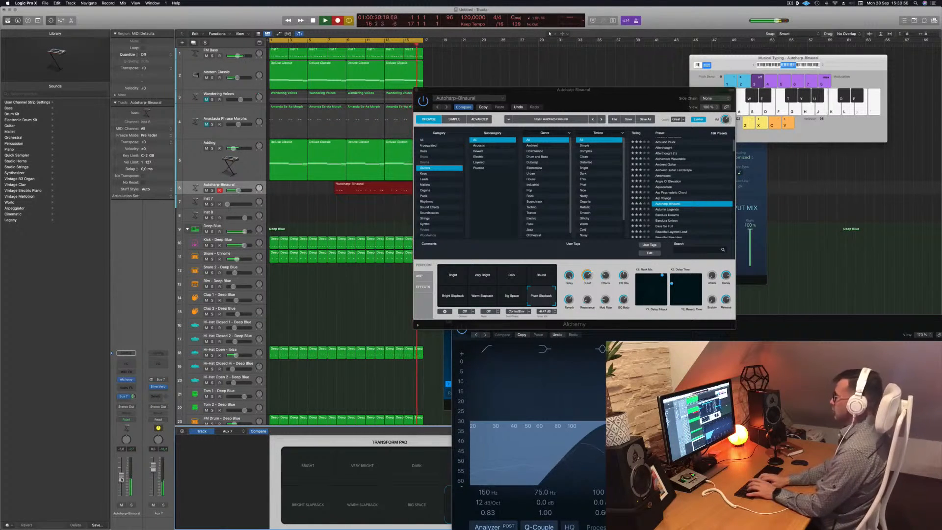
key("space")
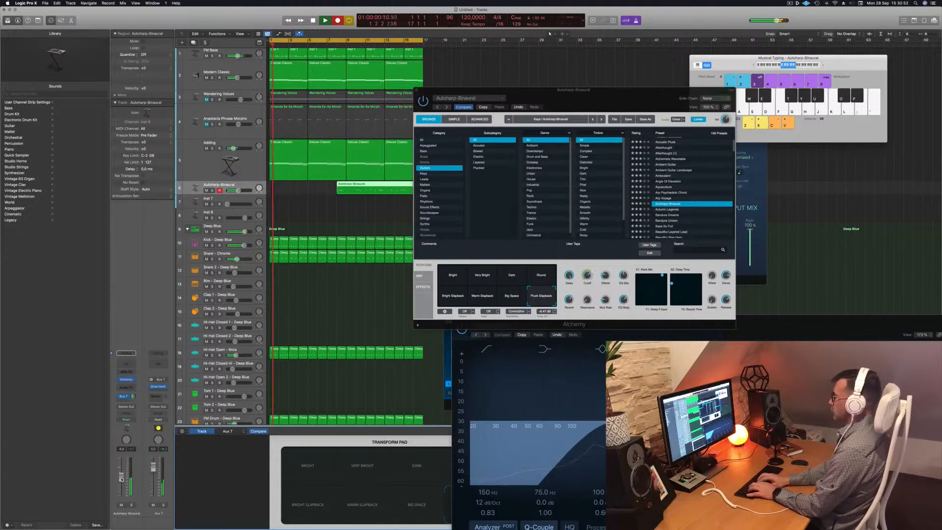
Record another take of the phrase from the project start.
key("s")
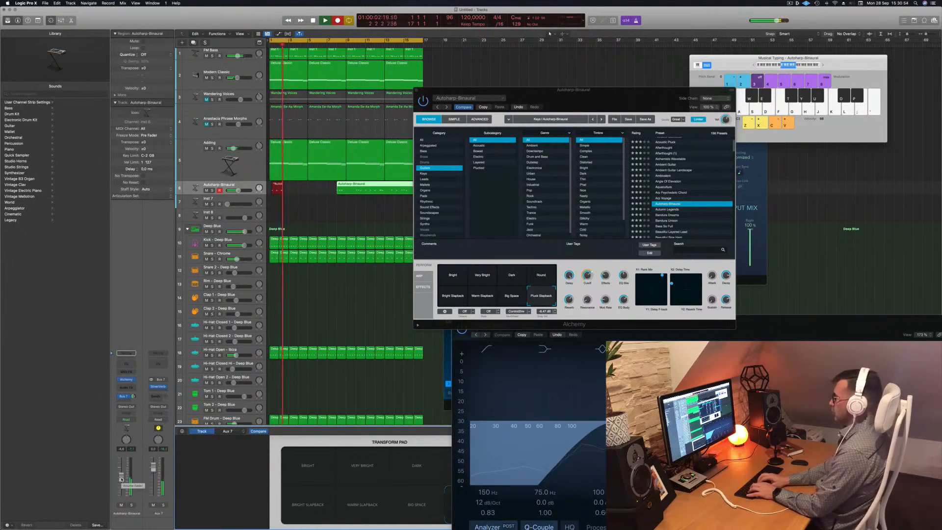
key("j")
key("d")
key("a")
key("d")
key("j")
key("d")
key("a")
key("j")
key("space")
key("space")
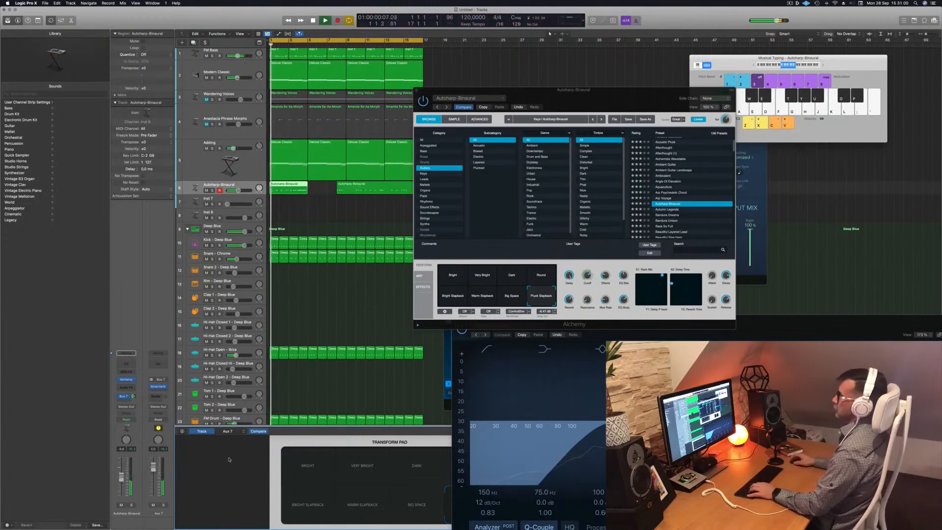
Delete the extra take and move the remaining Autoharp-Binaural region to the start of the project.
left_click(337, 45)
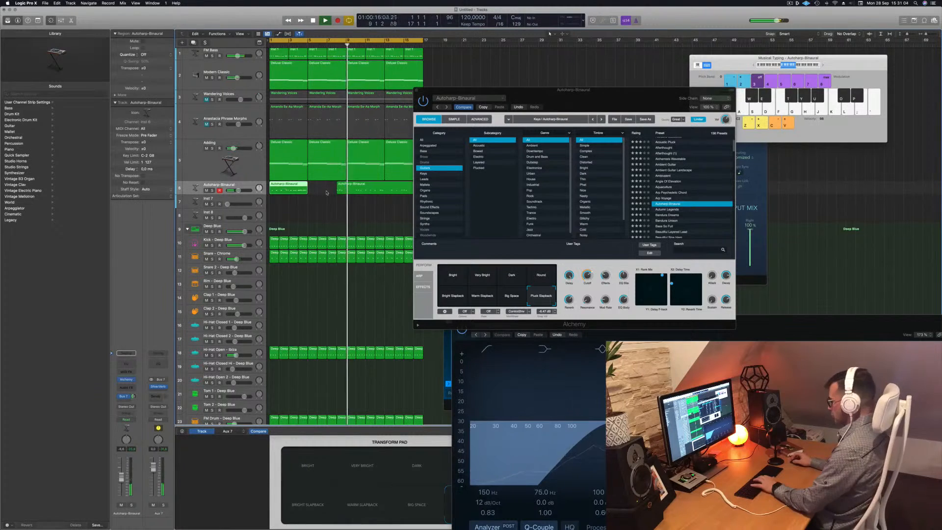
key("Delete")
left_click_drag(346, 191, 280, 187)
key("space")
key("space")
key("Return")
Open the recorded region in the Piano Roll editor to inspect its notes.
key("e")
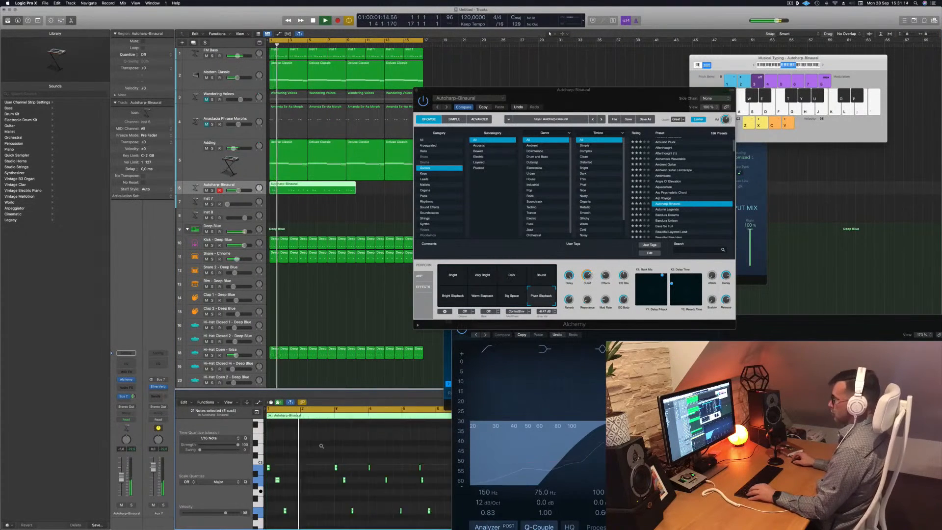
scroll(322, 446, "down", 5)
scroll(315, 202, "up", 2)
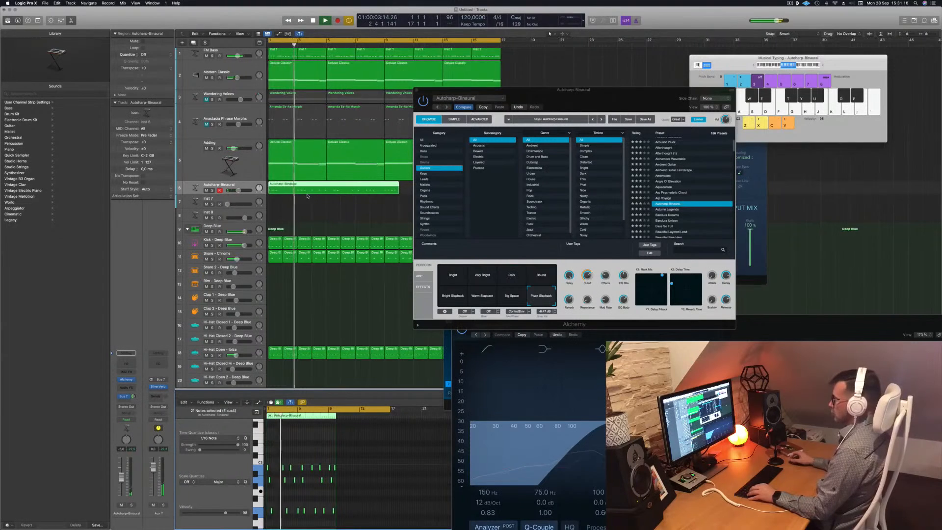
scroll(307, 195, "up", 1)
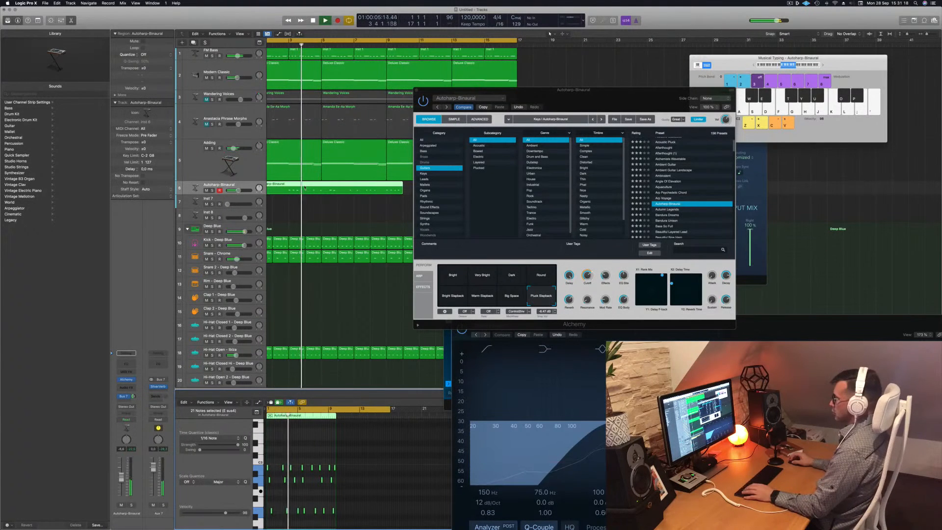
key("Return")
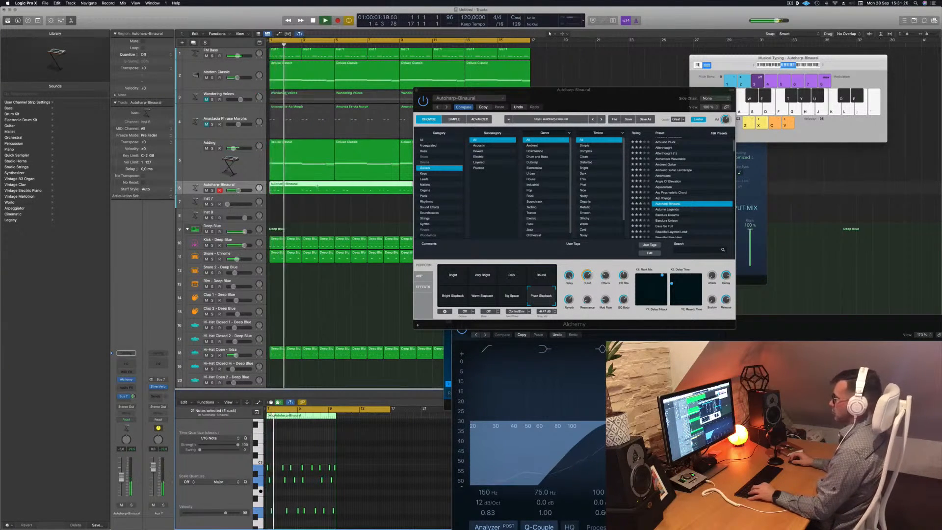
Edit the Autoharp-Binaural regions so the phrase repeats twice, and play back the arrangement.
double_click(318, 187, "super")
key("Delete")
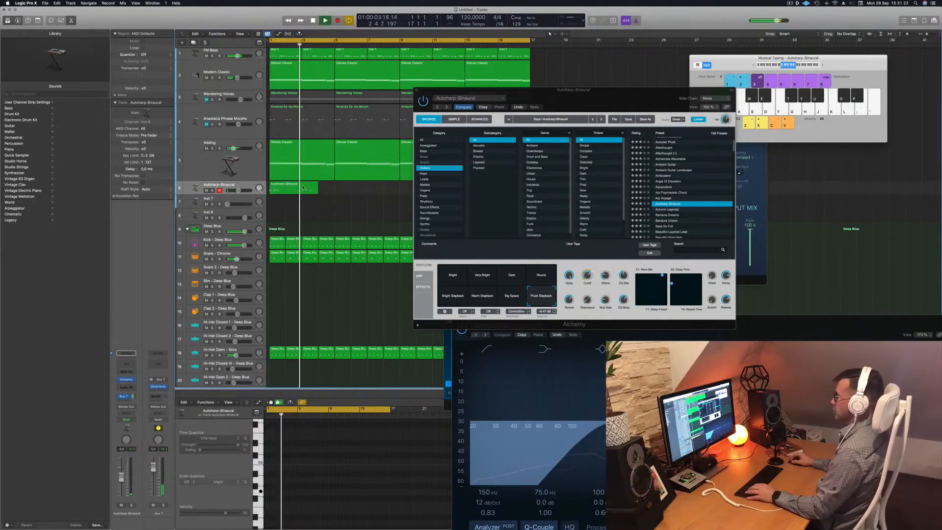
left_click_drag(317, 191, 367, 190)
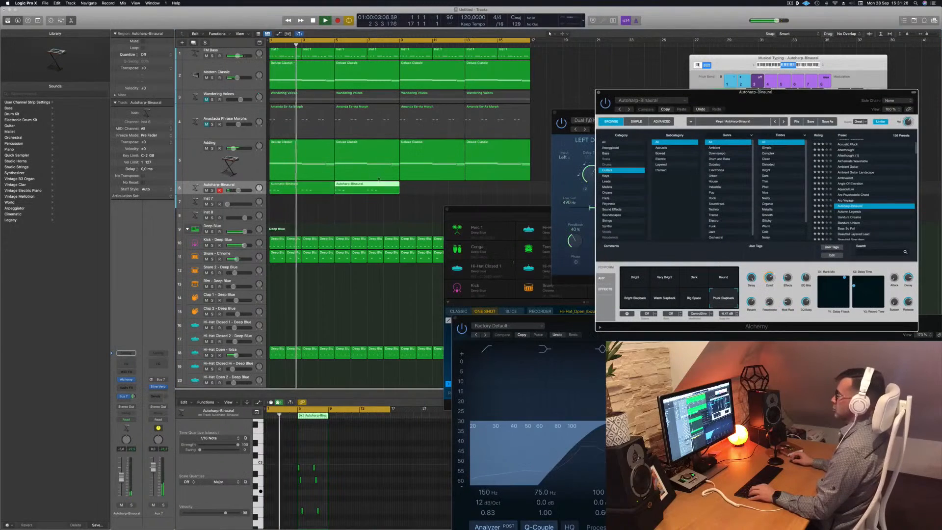
left_click(305, 188, "shift")
left_click_drag(305, 188, 428, 187, "alt")
left_click_drag(563, 93, 563, 93)
key("space")
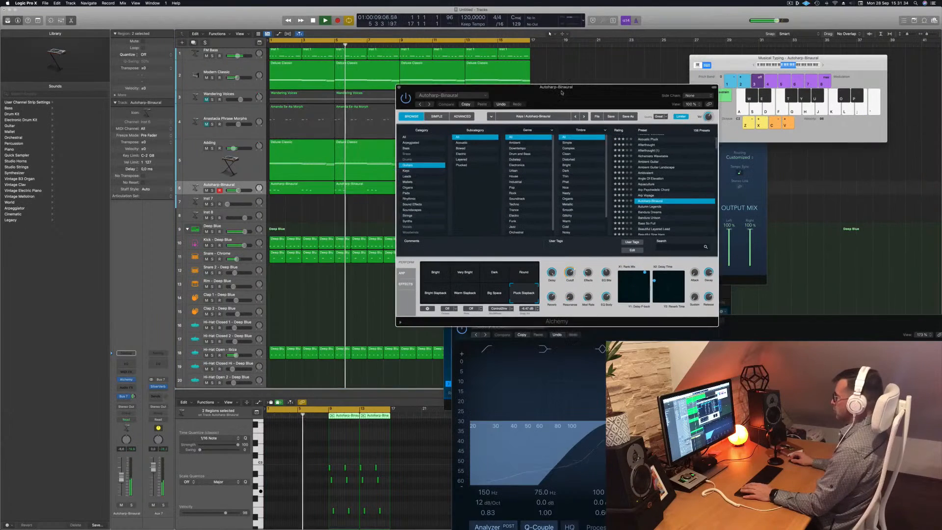
Lower the Alchemy Delay knob for the Autoharp-Binaural sound and audition the playback.
left_click(438, 273)
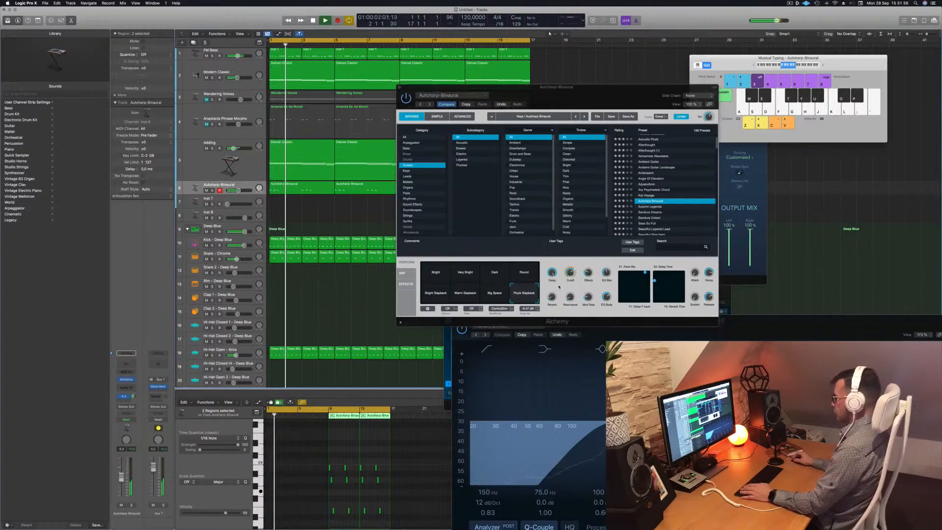
left_click_drag(551, 274, 552, 361)
key("space")
key("space")
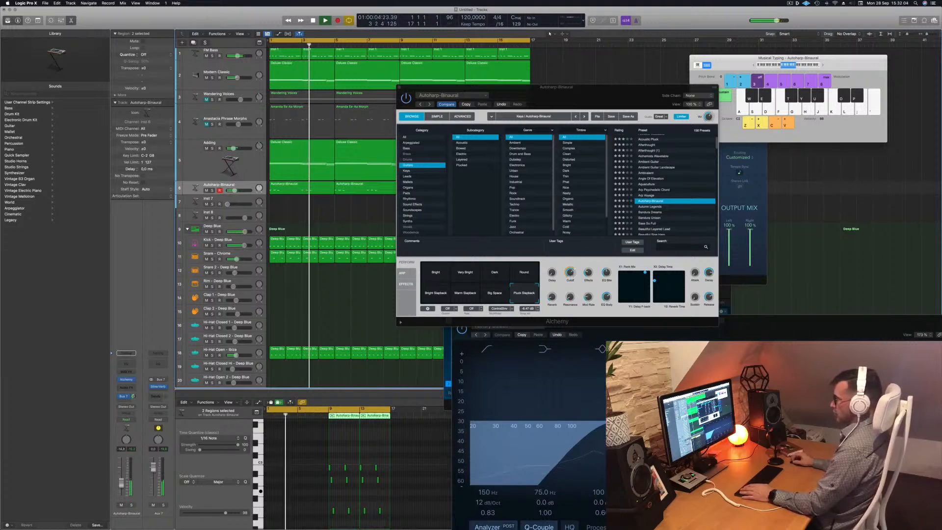
key("space")
key("space")
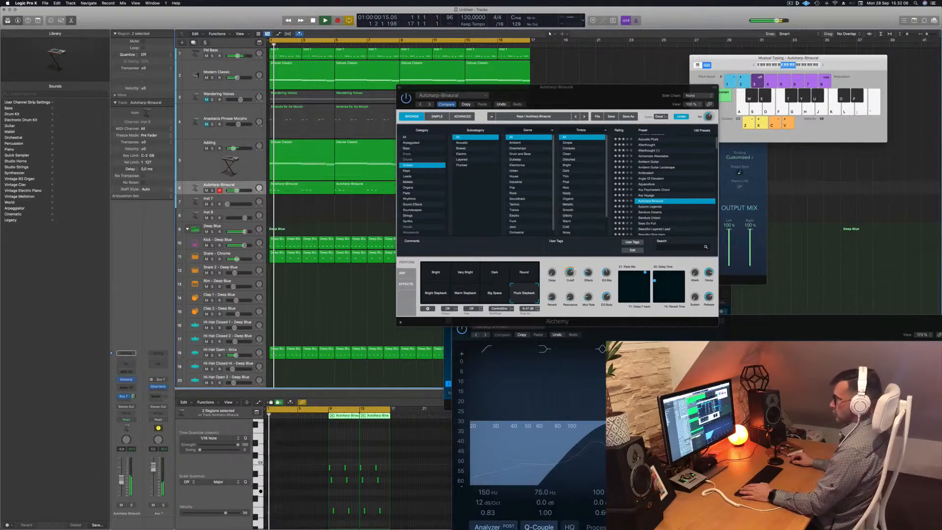
key("space")
key("space")
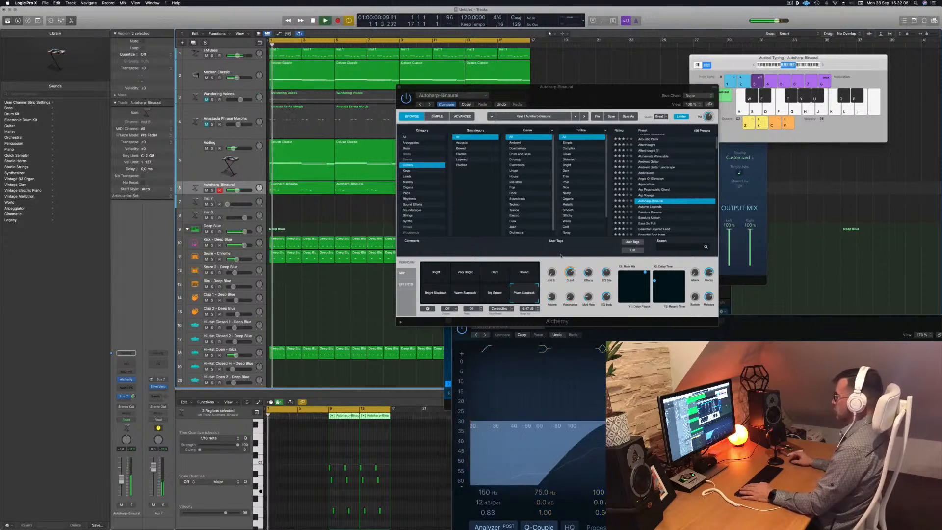
key("space")
key("space")
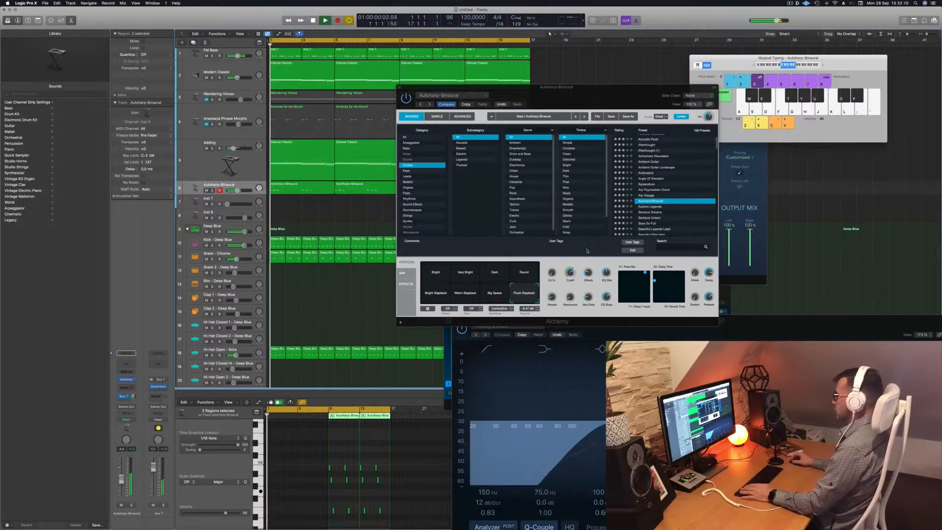
Lower the Alchemy Cutoff knob slightly and audition the sound again.
left_click_drag(570, 273, 571, 285)
key("space")
key("space")
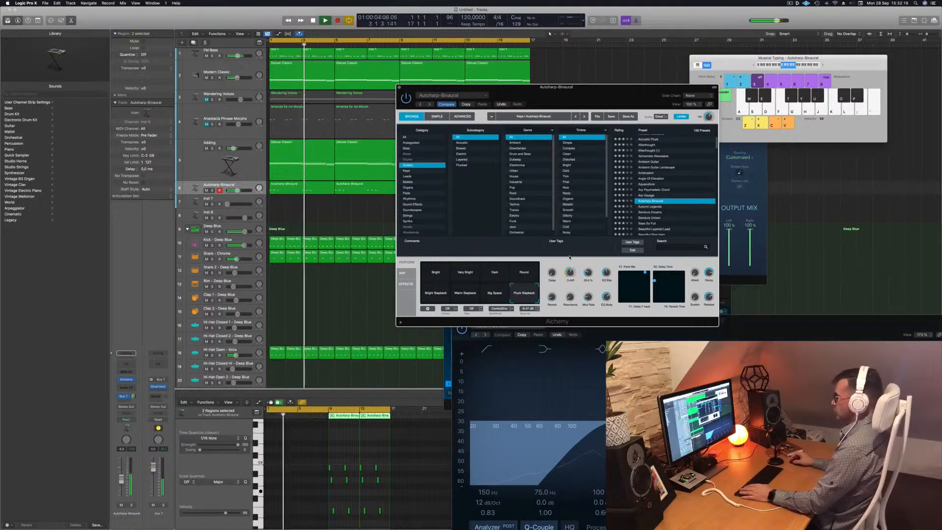
Close the Alchemy window and create a new track with the same Autoharp-Binaural settings.
left_click_drag(402, 88, 583, 95)
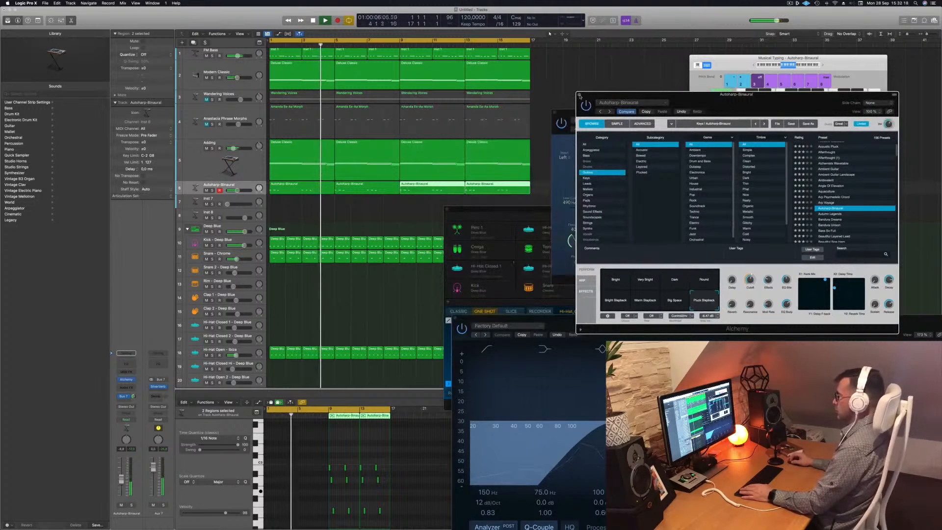
left_click(579, 95)
left_click(251, 185)
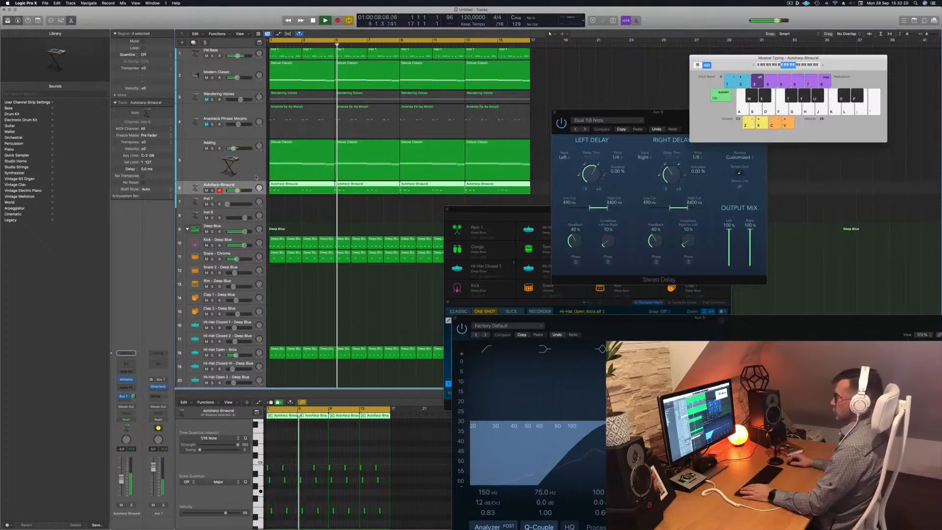
key("super+d")
key("Return")
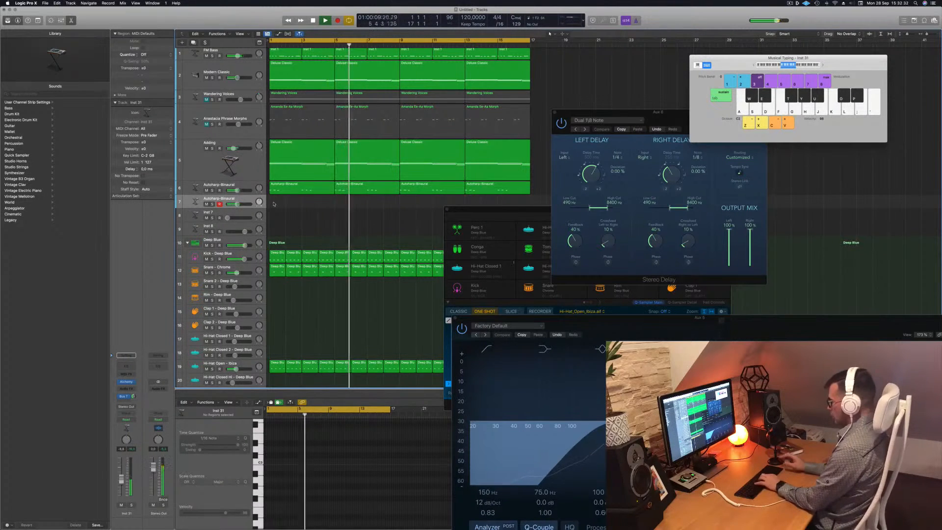
Try out notes for the new track with Musical Typing.
scroll(275, 203, "right", 3)
key("l")
key("l")
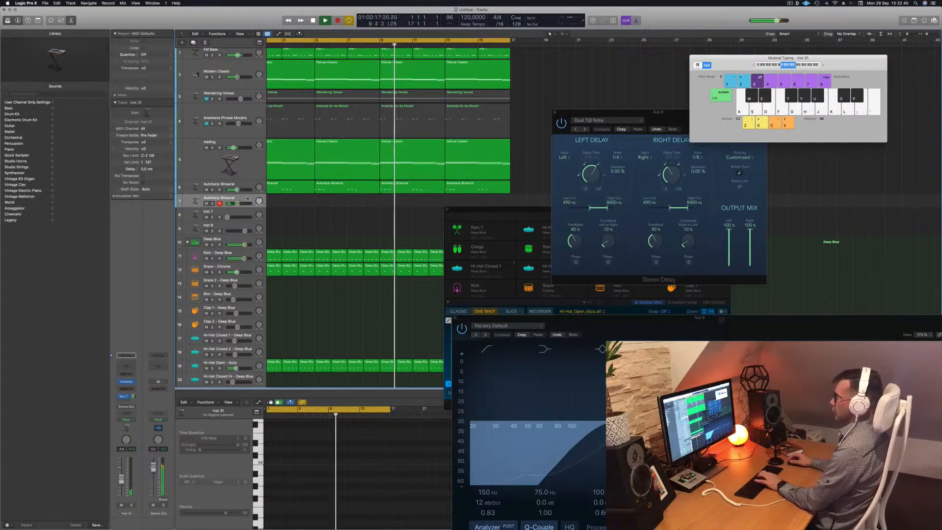
key("k")
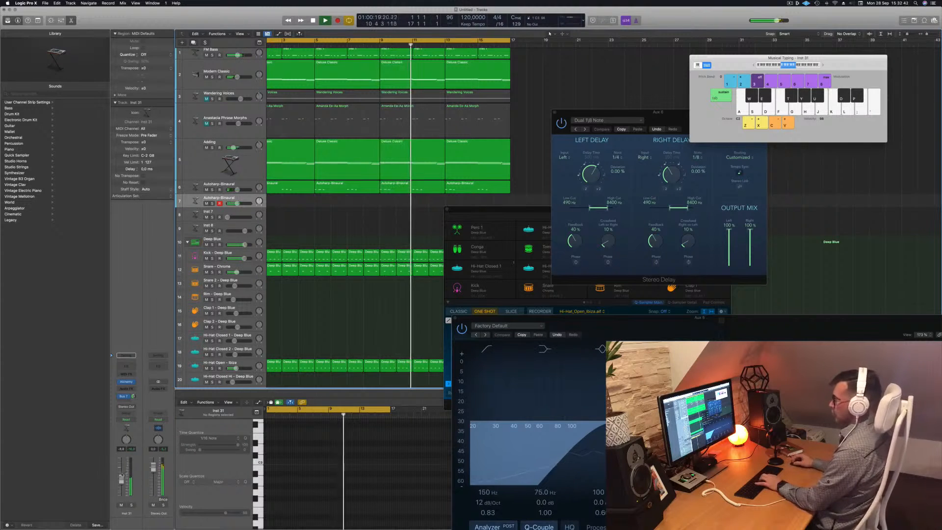
key("semicolon")
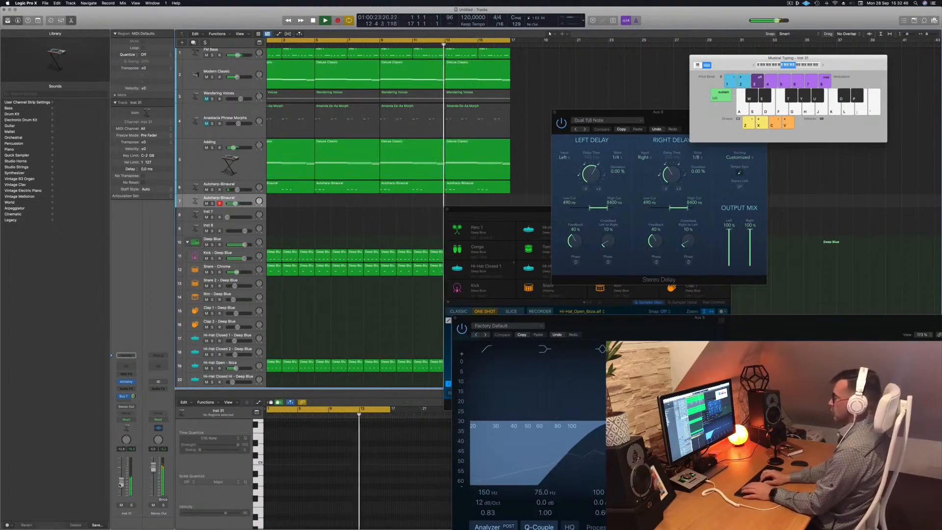
key("semicolon")
key("g")
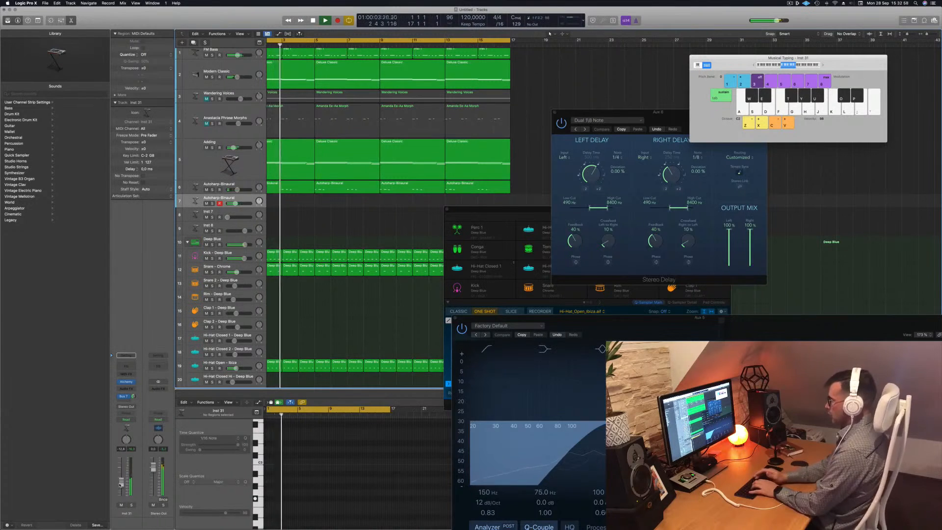
Record a repeated single-note pattern on the new Autoharp-Binaural track with Musical Typing.
key("r")
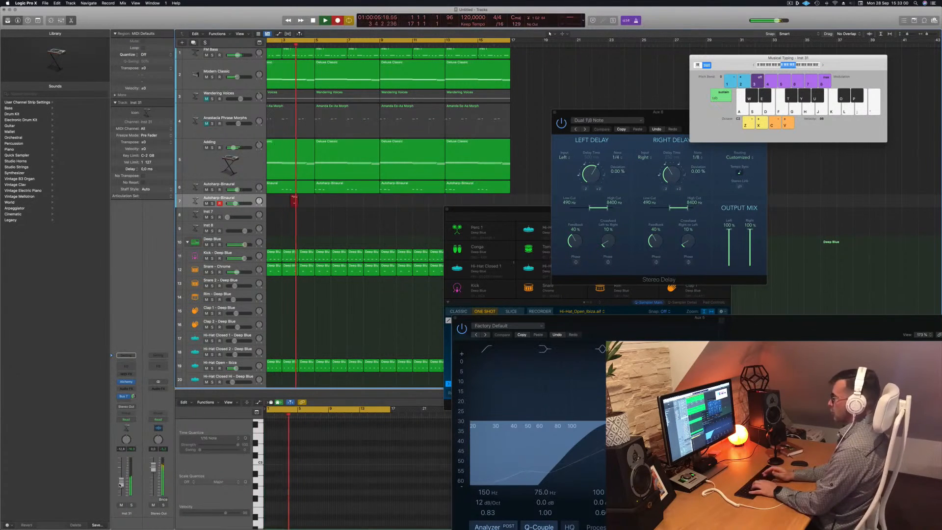
key("g")
key("g")
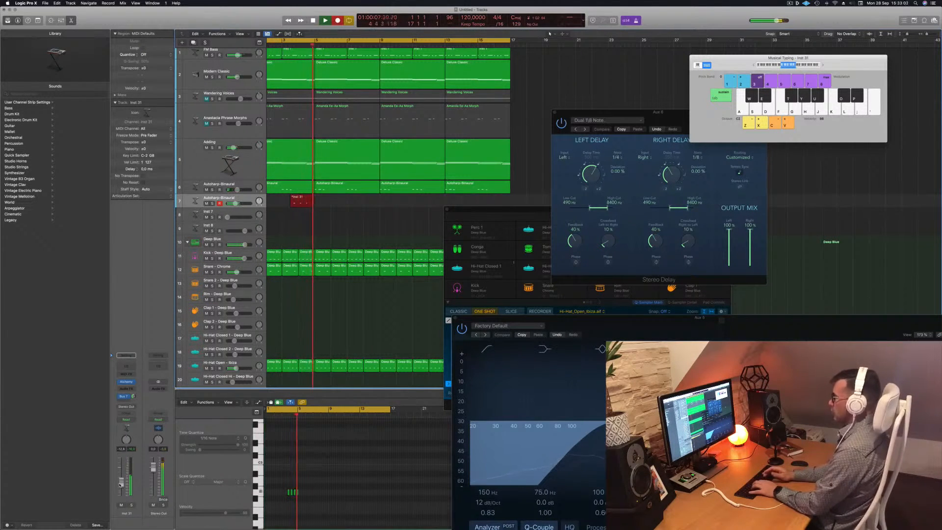
key("g")
key("g")
key("g")
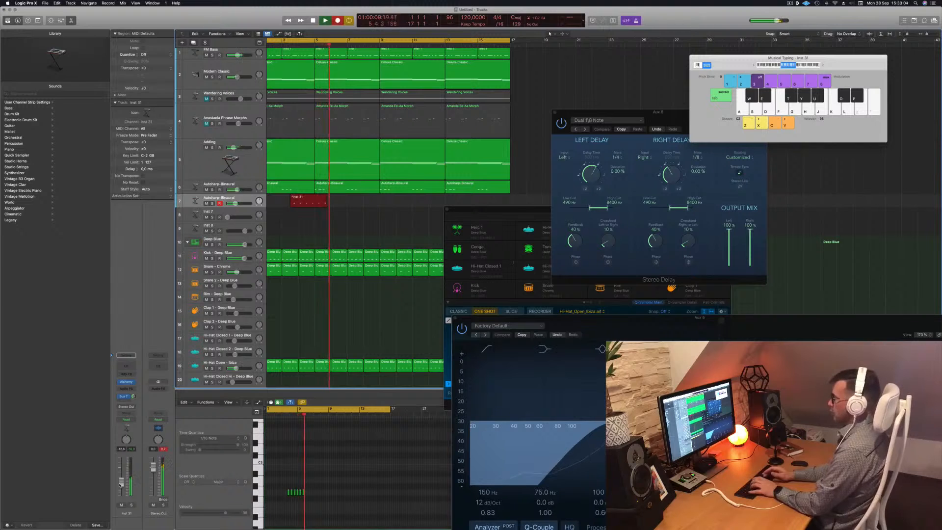
key("g")
key("g")
key("g")
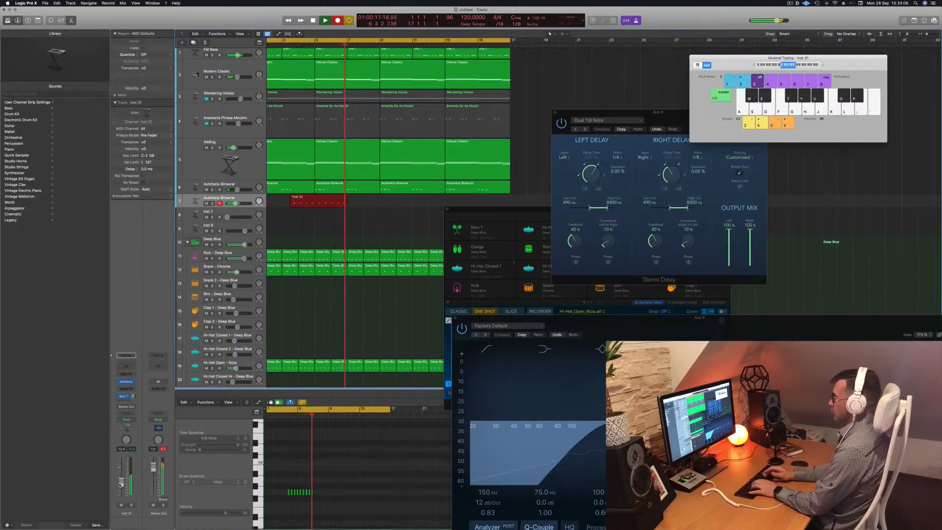
key("g")
key("g")
key("g")
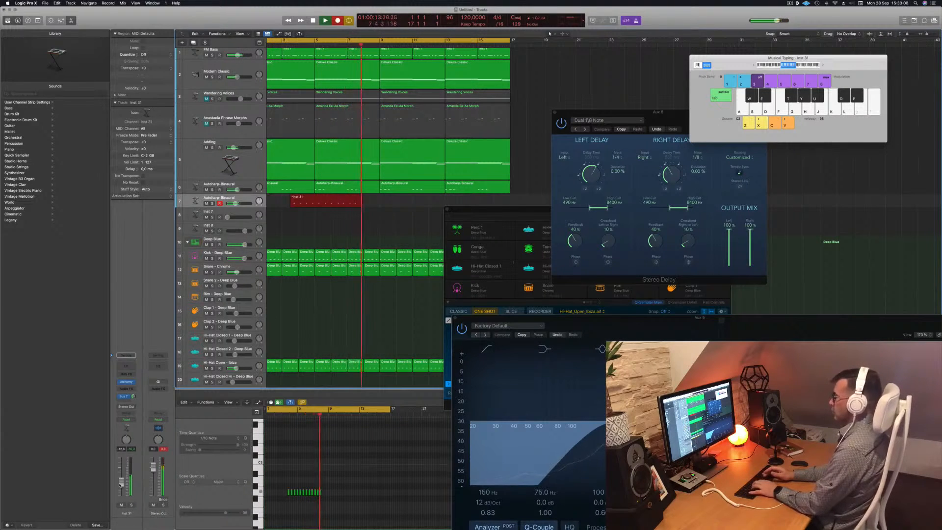
key("g")
key("g")
key("space")
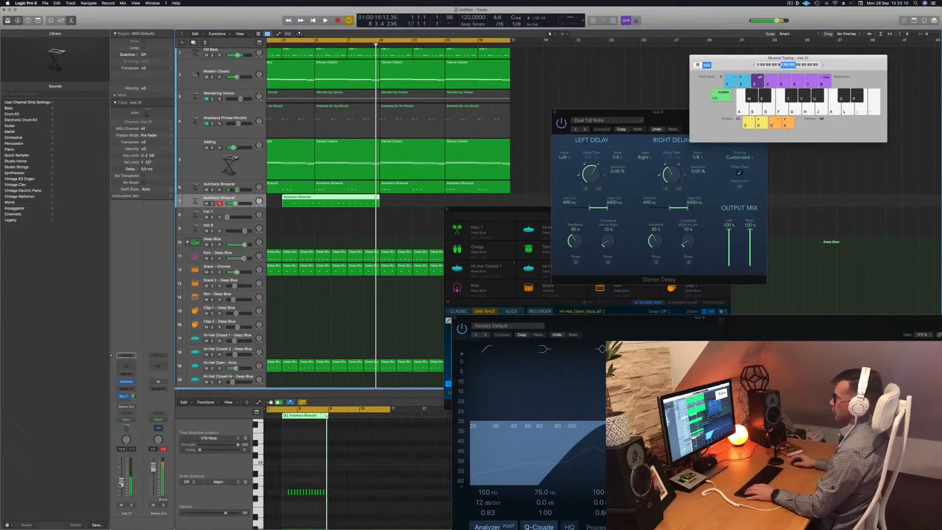
Move the newly recorded region to the start of the project and play it back.
double_click(299, 202, "super")
left_click(290, 202)
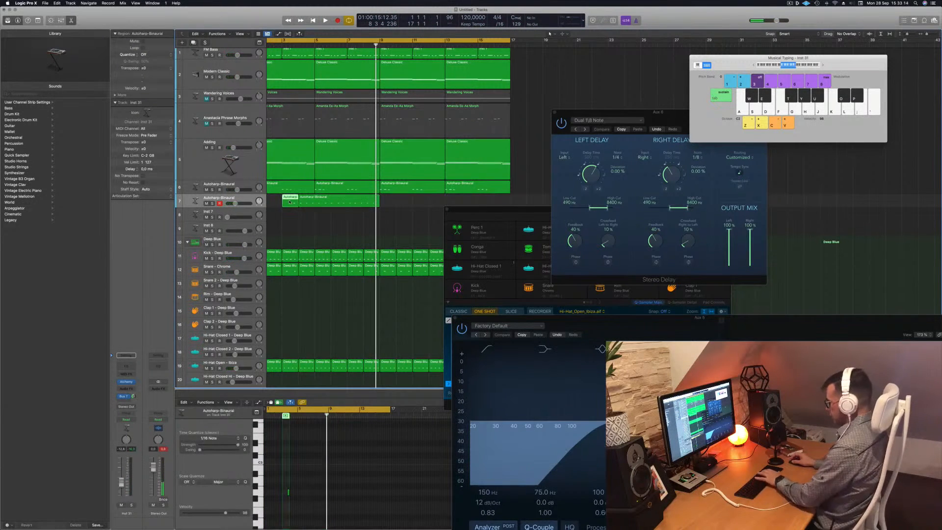
scroll(286, 210, "left", 4)
left_click_drag(353, 203, 303, 204)
key("space")
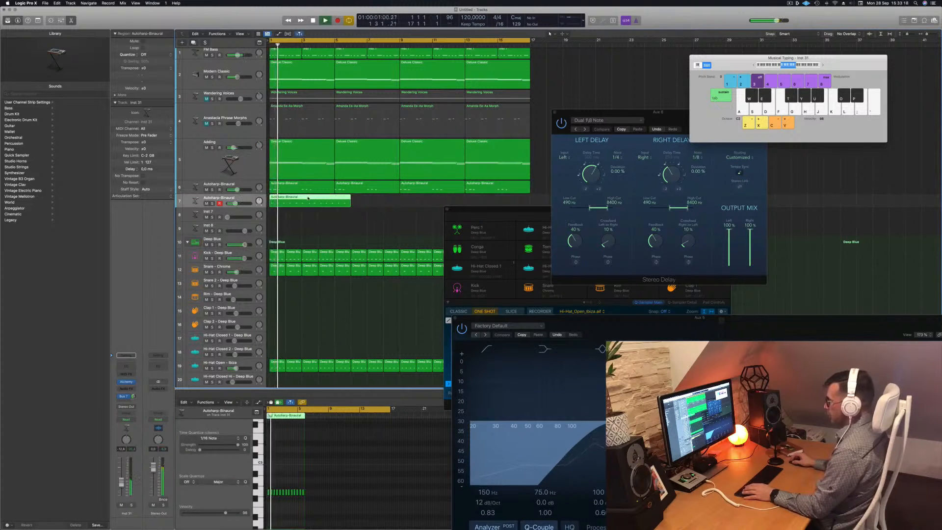
Open the new region in the Piano Roll and select all its notes while auditioning.
double_click(319, 406)
key("space")
key("space")
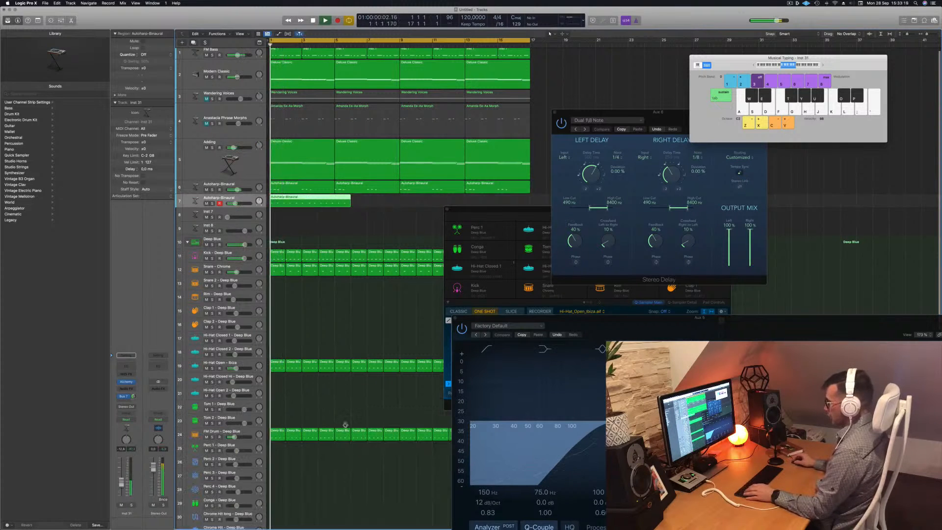
double_click(317, 200)
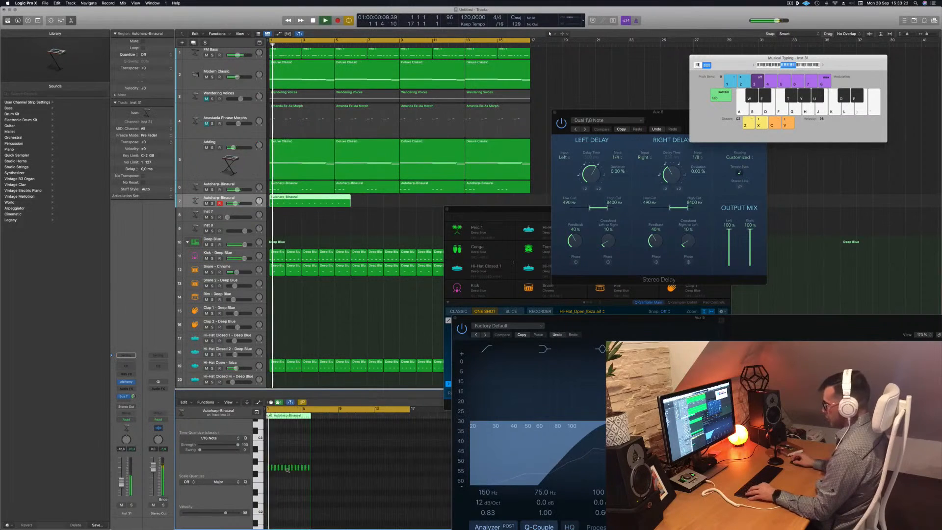
scroll(287, 470, "up", 10)
key("space")
key("space")
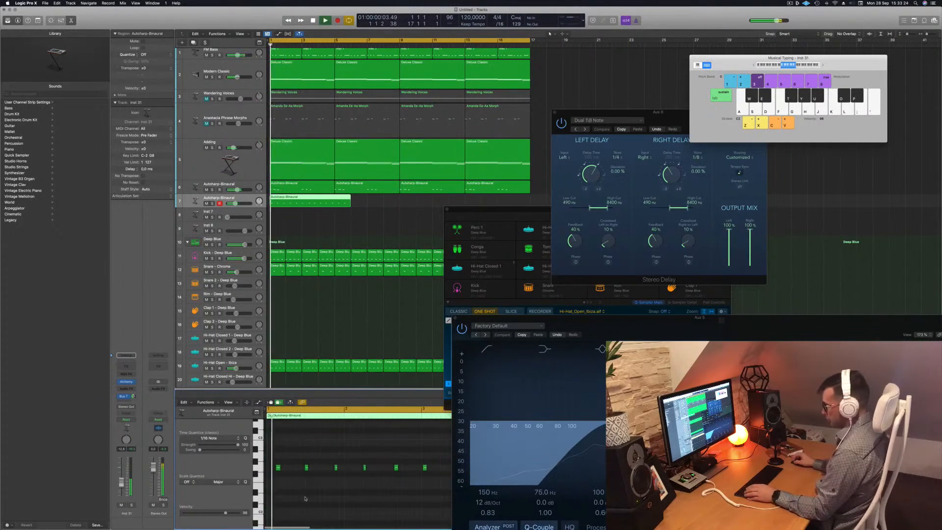
key("super+a")
key("space")
key("space")
Browse through the recorded notes in the Piano Roll, selecting a single note to inspect.
scroll(309, 498, "up", 2)
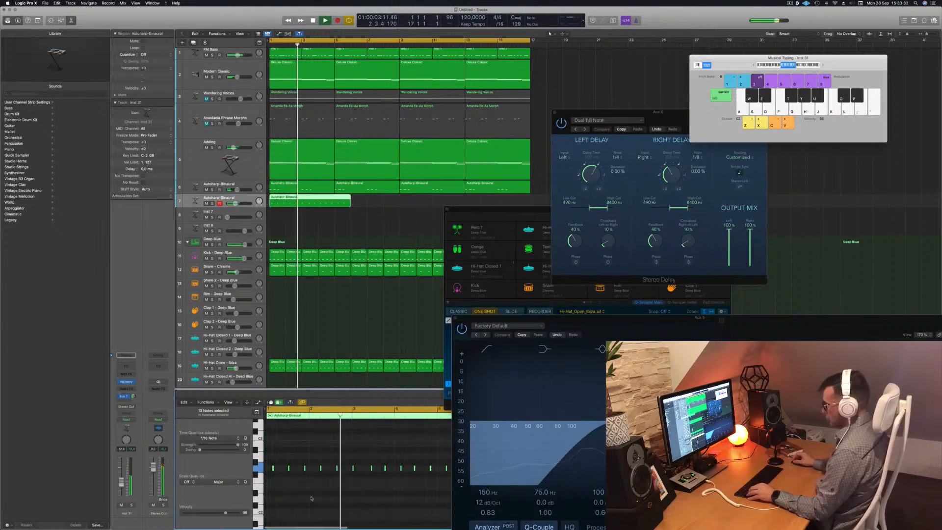
scroll(314, 498, "down", 1)
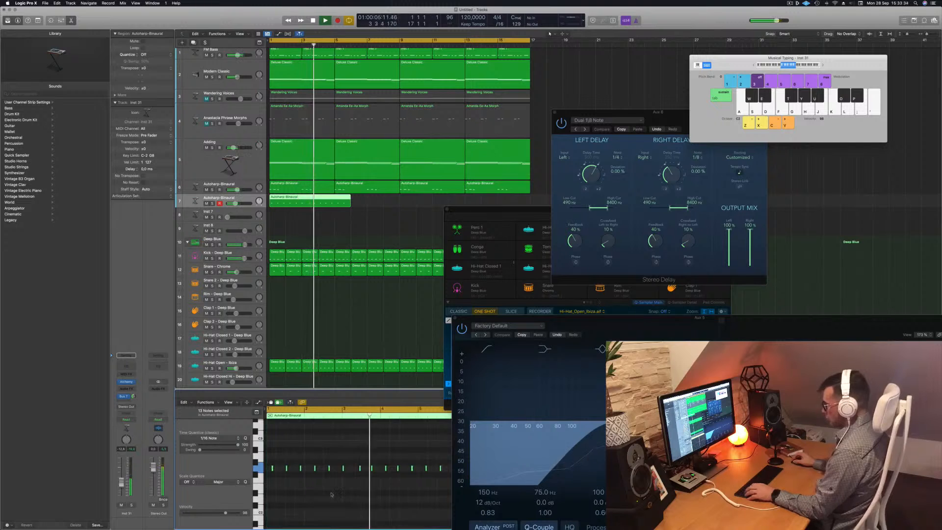
scroll(343, 490, "up", 2)
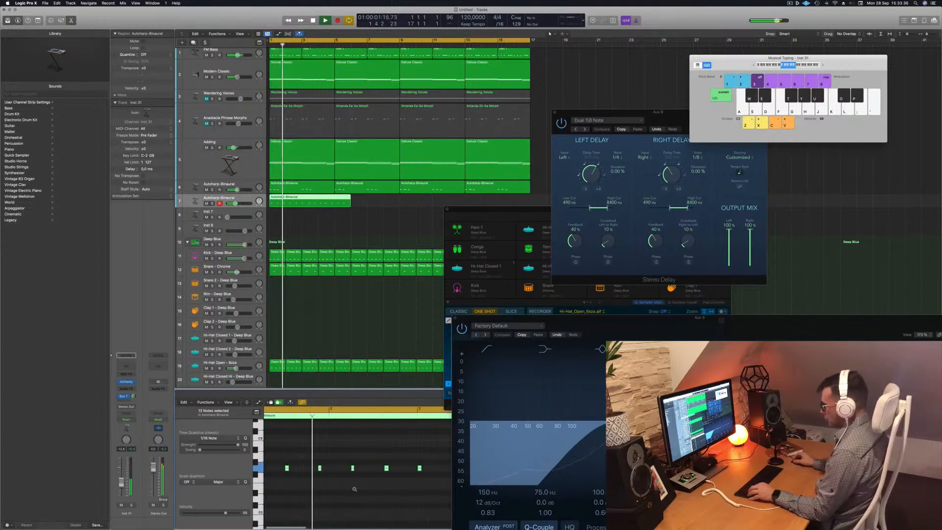
scroll(381, 490, "down", 2)
left_click_drag(384, 456, 401, 474)
key("Return")
scroll(404, 485, "down", 1)
scroll(406, 489, "right", 1)
scroll(406, 488, "right", 1)
scroll(406, 488, "up", 1)
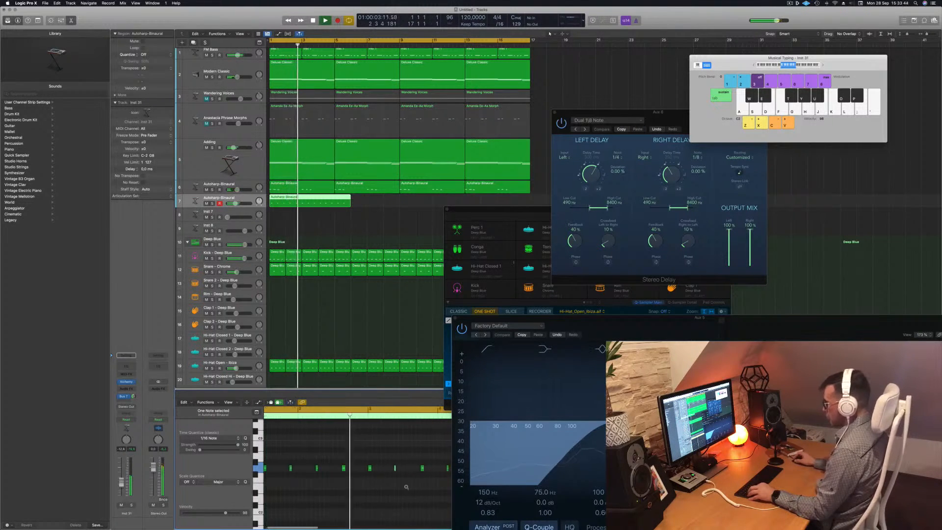
scroll(408, 487, "up", 1)
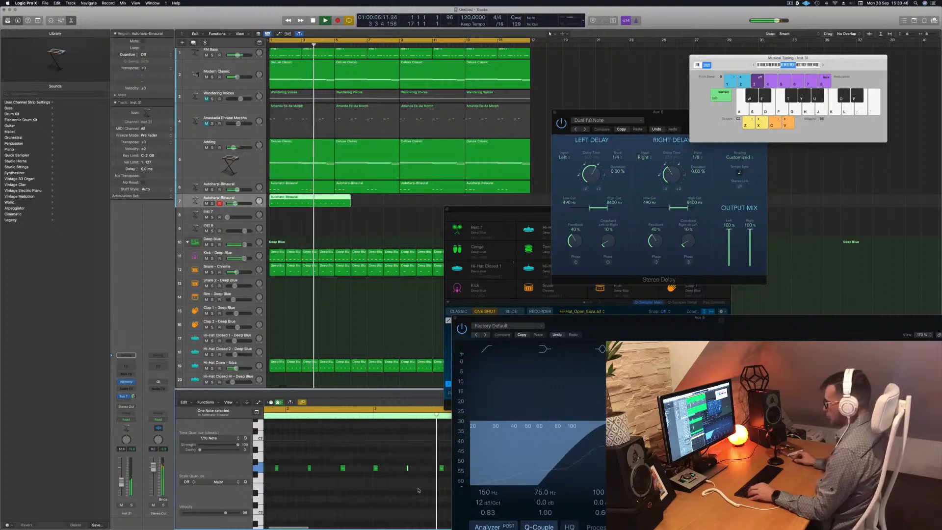
scroll(440, 493, "right", 2)
scroll(440, 493, "down", 1)
scroll(439, 493, "right", 2)
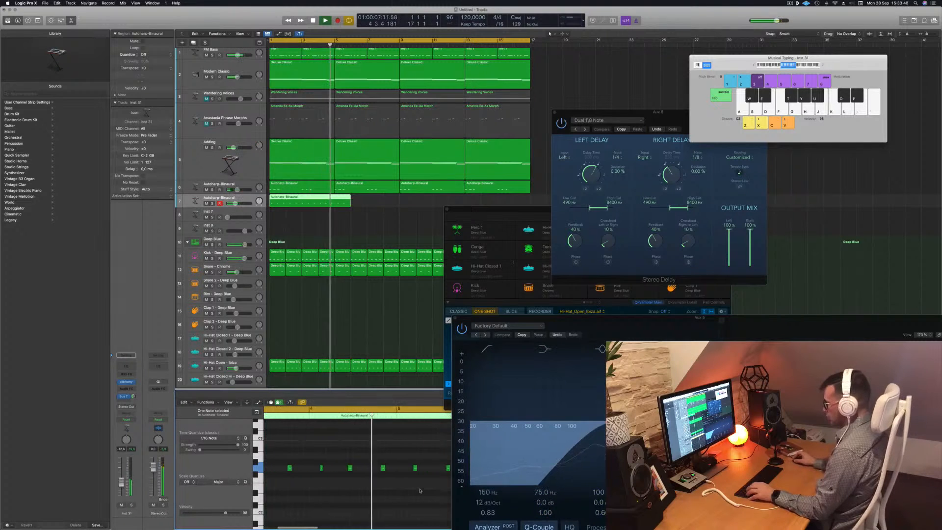
key("Return")
scroll(350, 481, "down", 1)
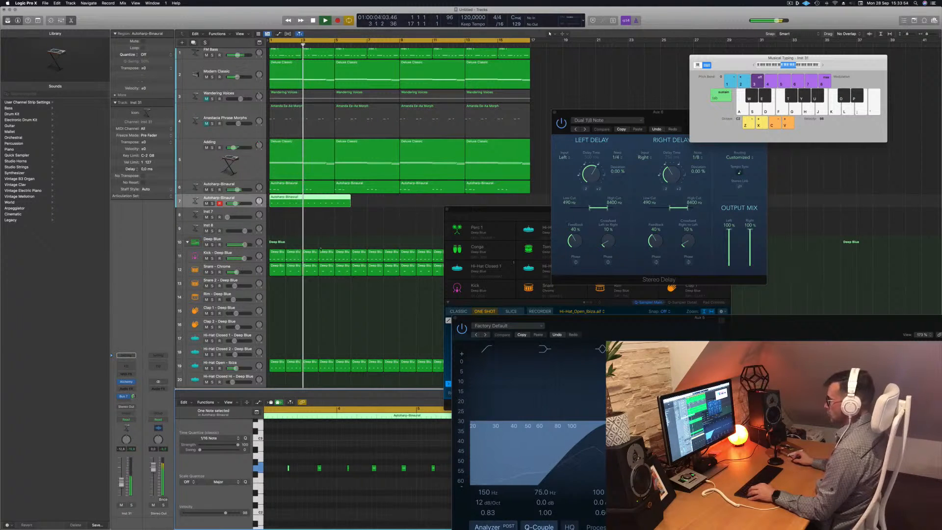
key("Return")
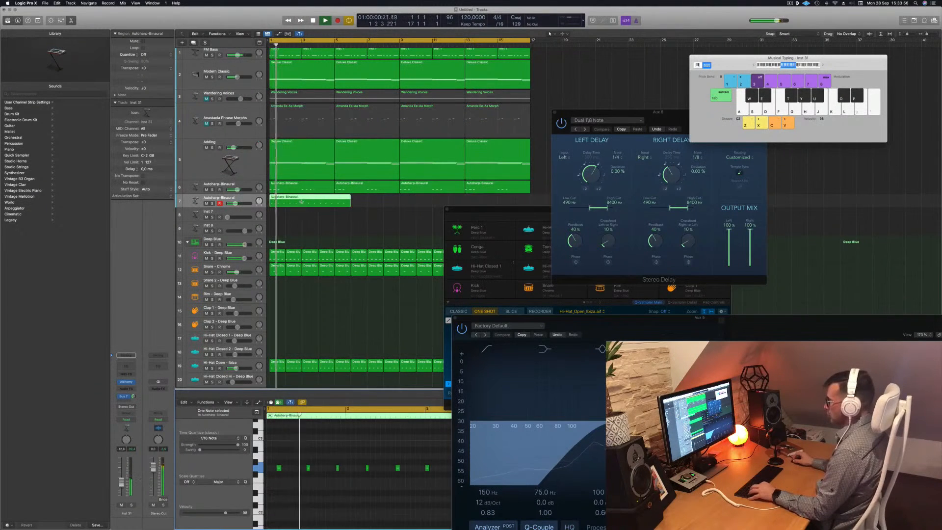
Delete the extra region on the new Autoharp-Binaural track and play back.
double_click(301, 201, "super")
key("BackSpace")
key("space")
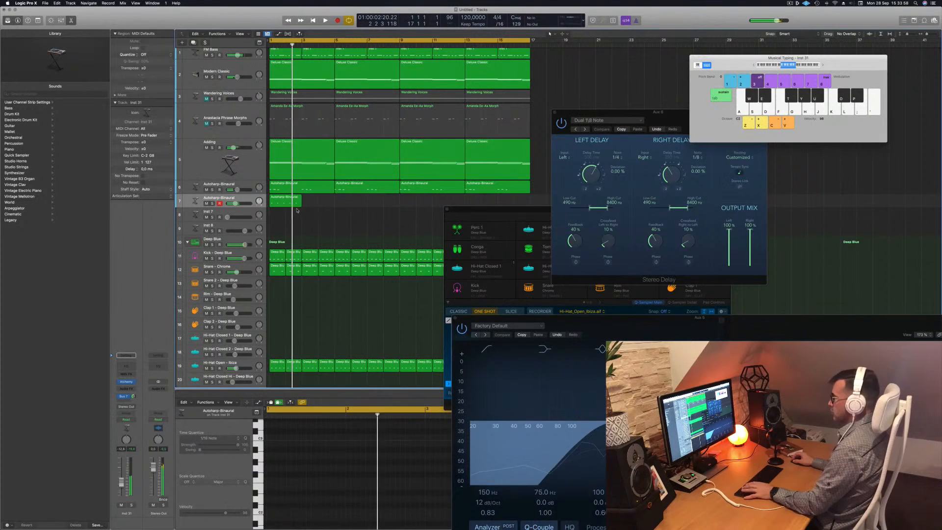
key("space")
Copy the short region repeatedly along the track so it fills up to bar 17.
left_click(278, 202)
left_click_drag(278, 201, 411, 204)
left_click(289, 201, "shift")
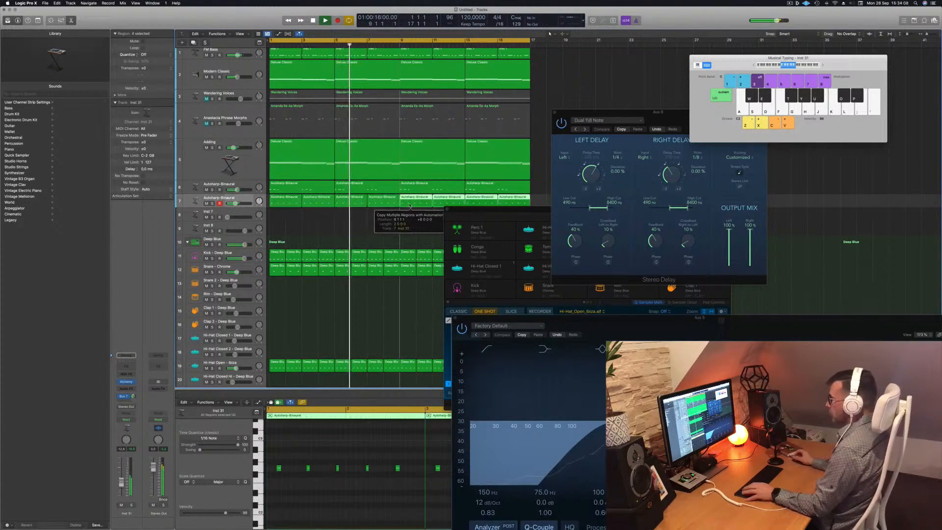
key("Return")
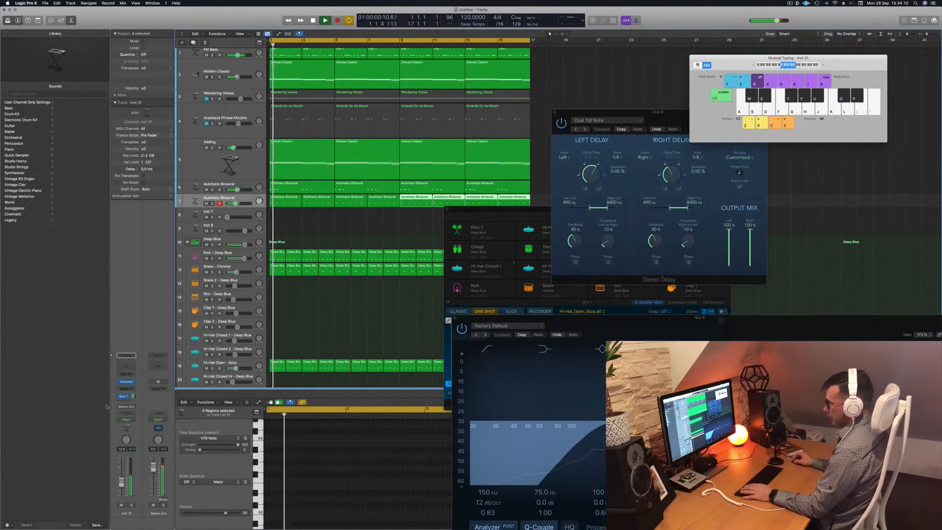
Set a send on the new Autoharp track's channel strip to an auxiliary bus and play back to check.
left_click_drag(133, 397, 120, 478)
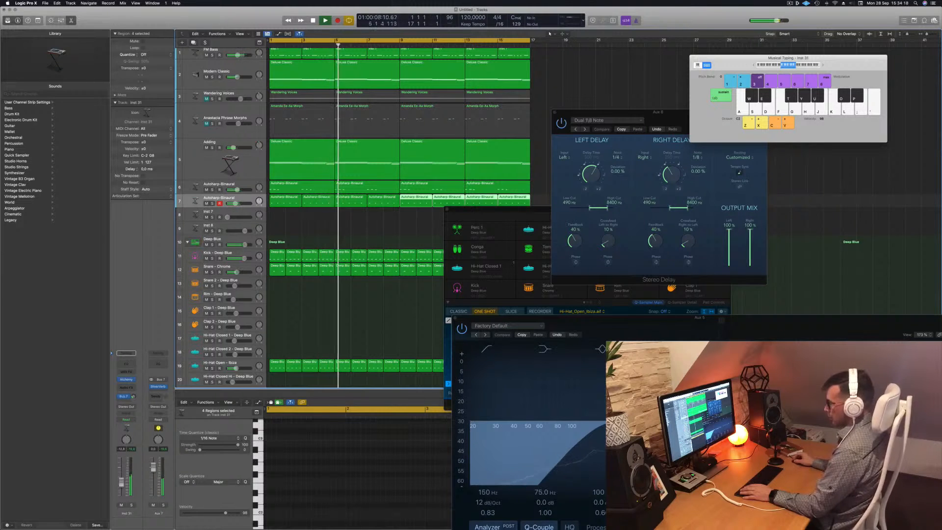
left_click(124, 403)
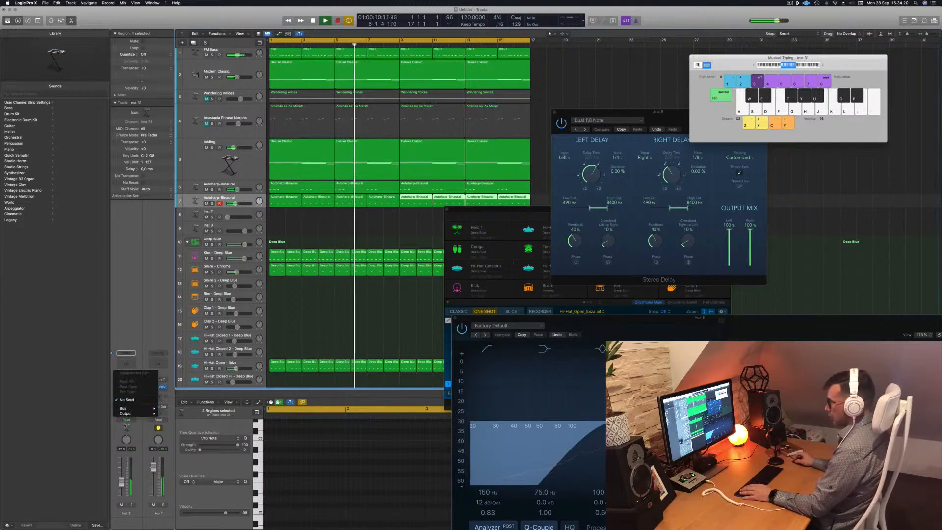
mouse_move(122, 408)
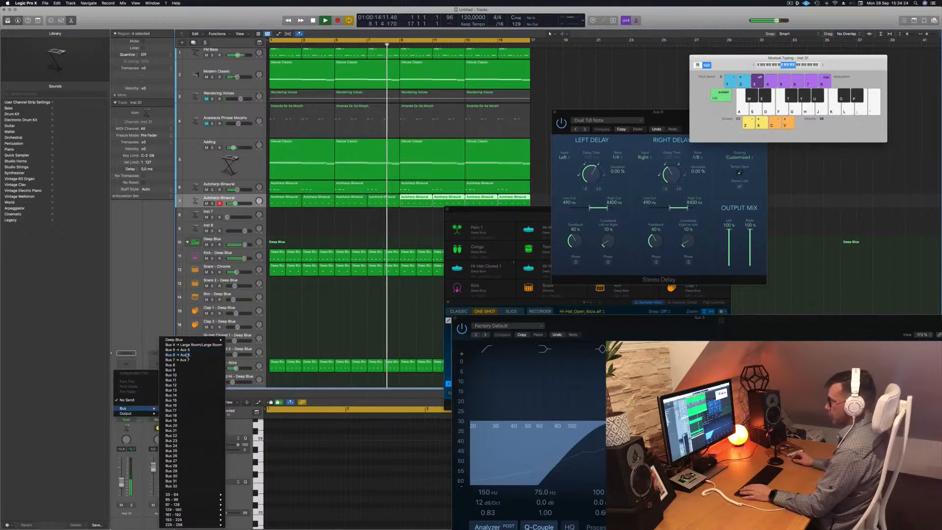
left_click(189, 355)
key("Return")
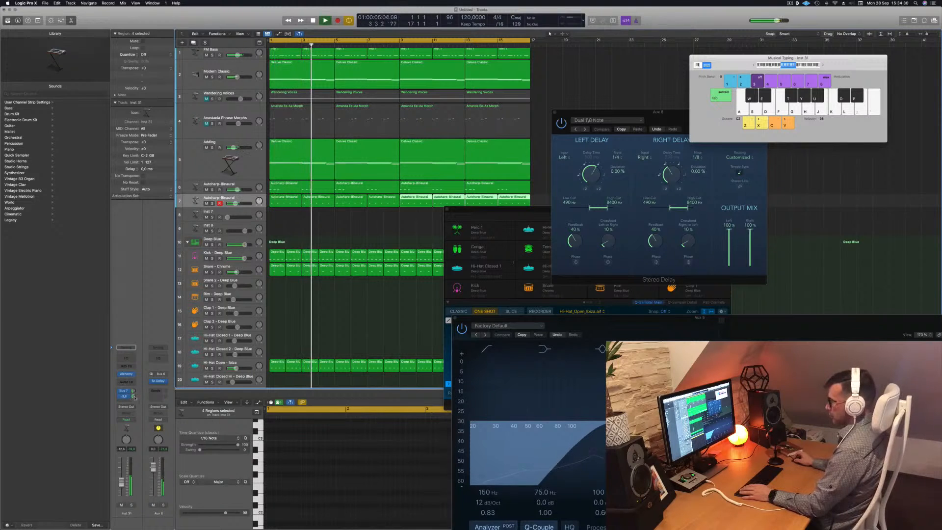
key("space")
key("space")
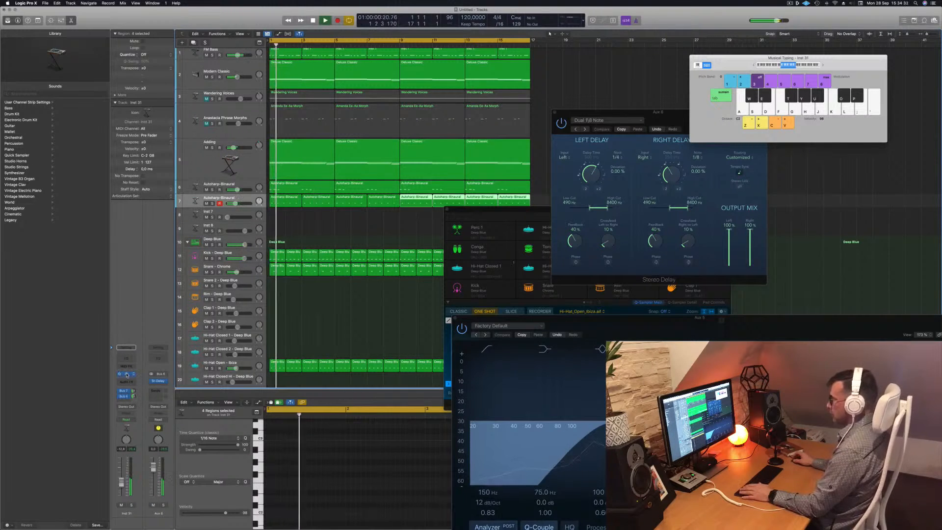
Open the track's Alchemy instrument and audition Guitars presets from Autumn Legends through Bass So Full.
left_click(127, 374)
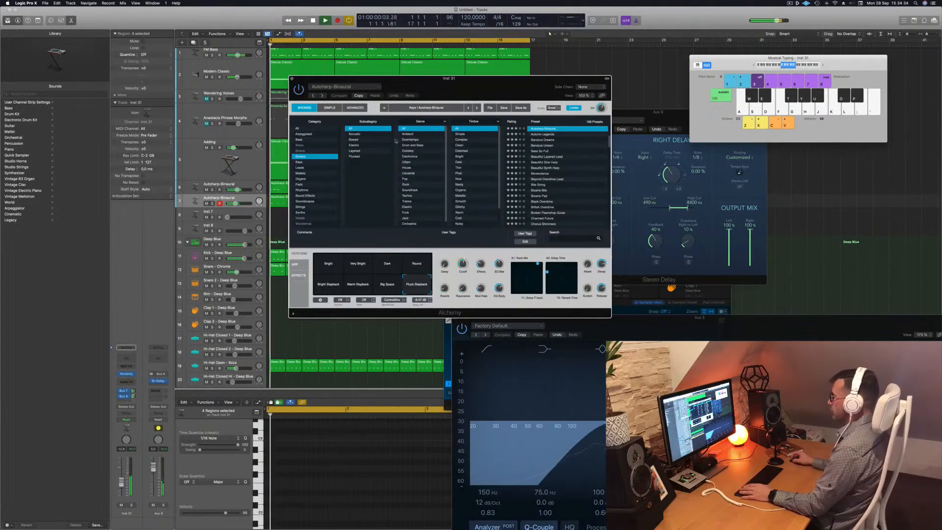
left_click_drag(484, 93, 551, 86)
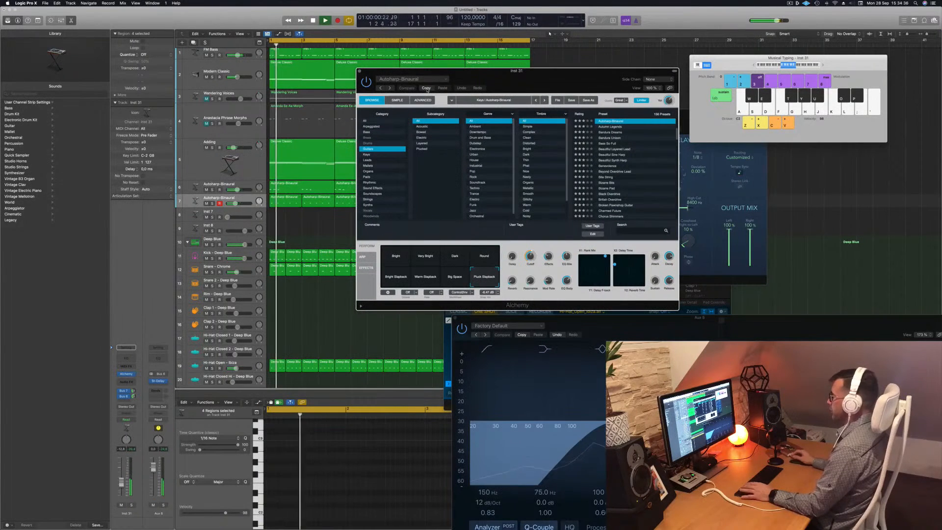
left_click(610, 127)
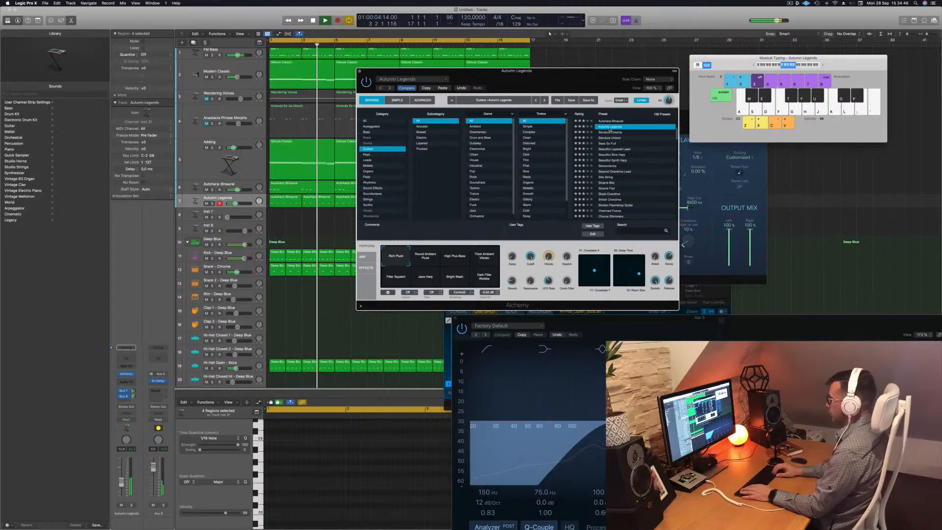
left_click(610, 131)
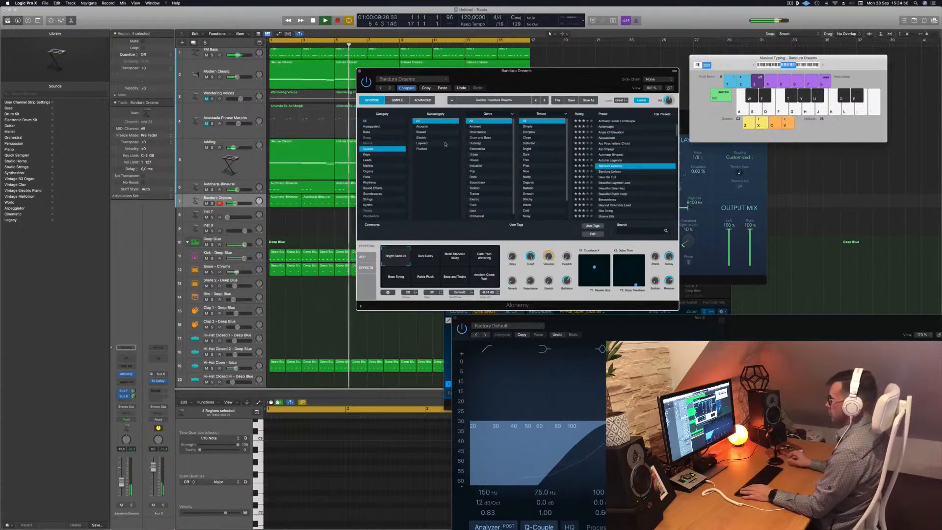
key("Down")
key("Return")
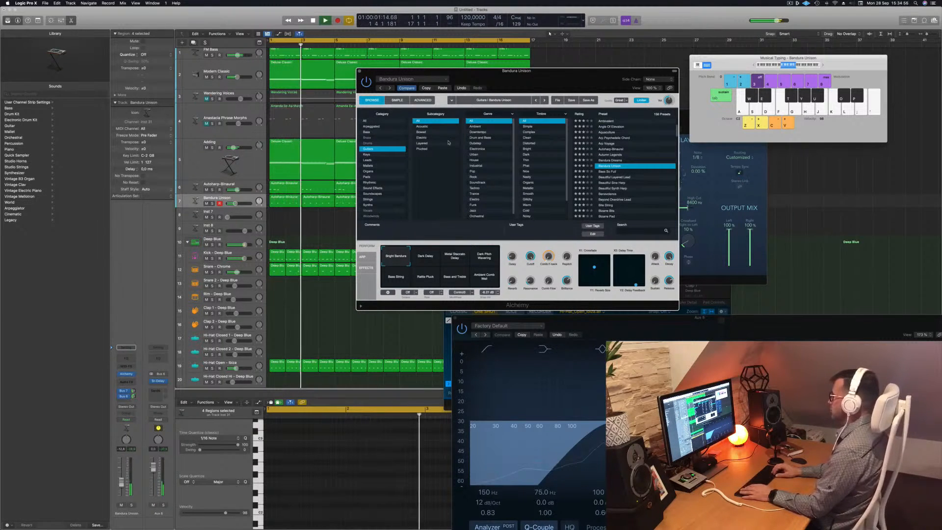
key("Down")
key("Return")
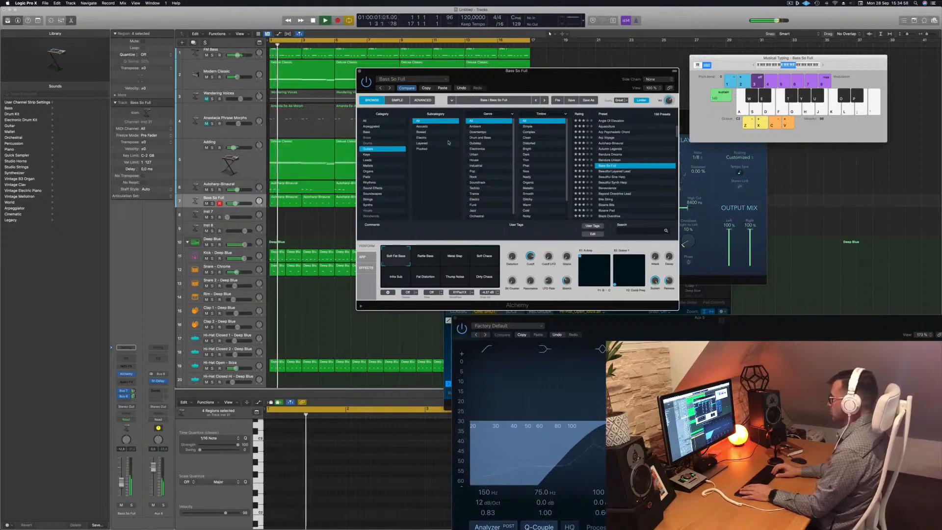
Keep stepping through the Alchemy Guitars presets and load Bite String.
key("Down")
key("Return")
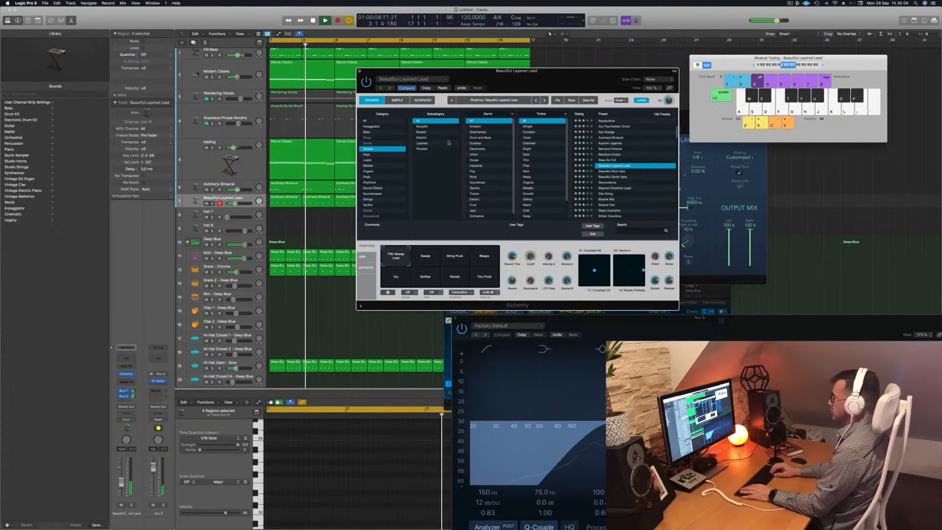
key("Down")
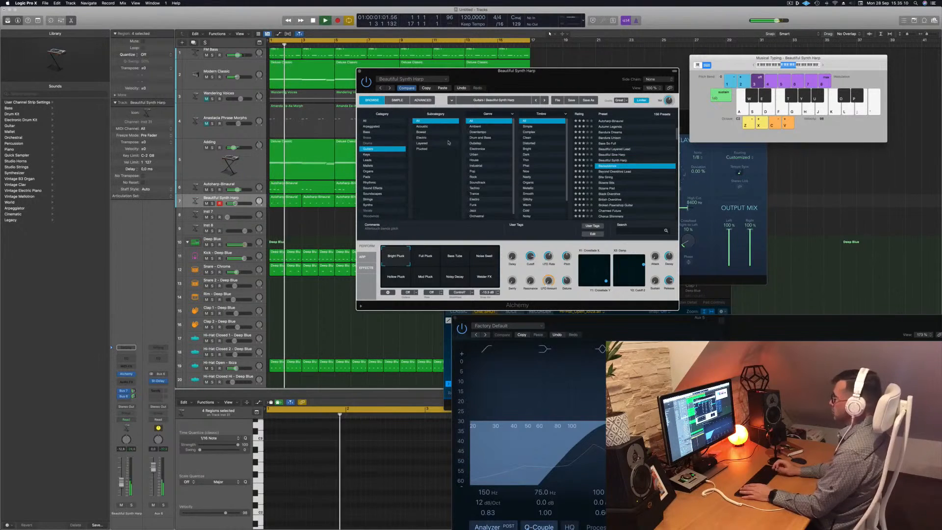
key("Down")
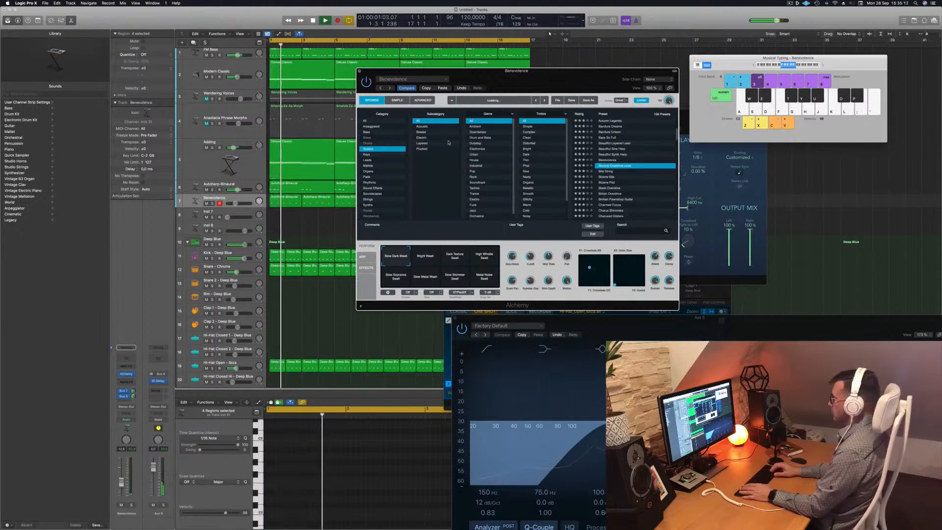
key("Down")
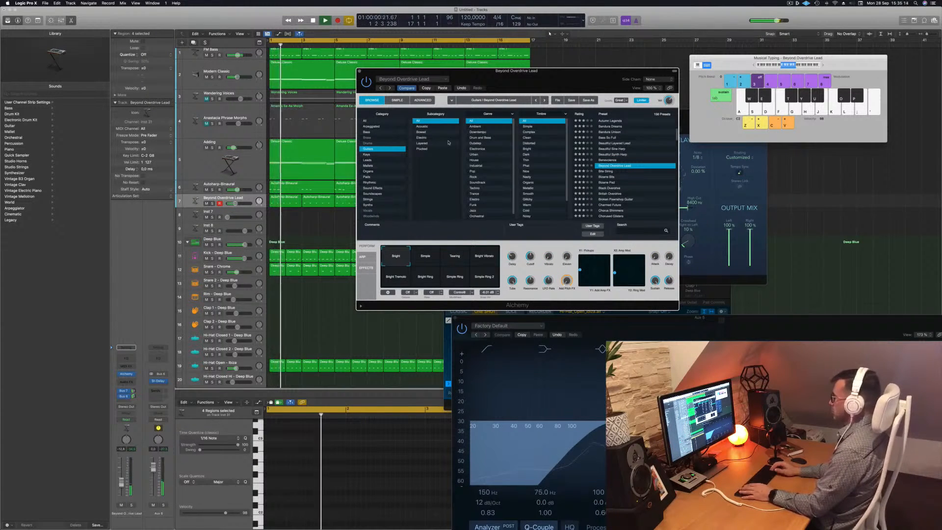
key("Down")
key("Return")
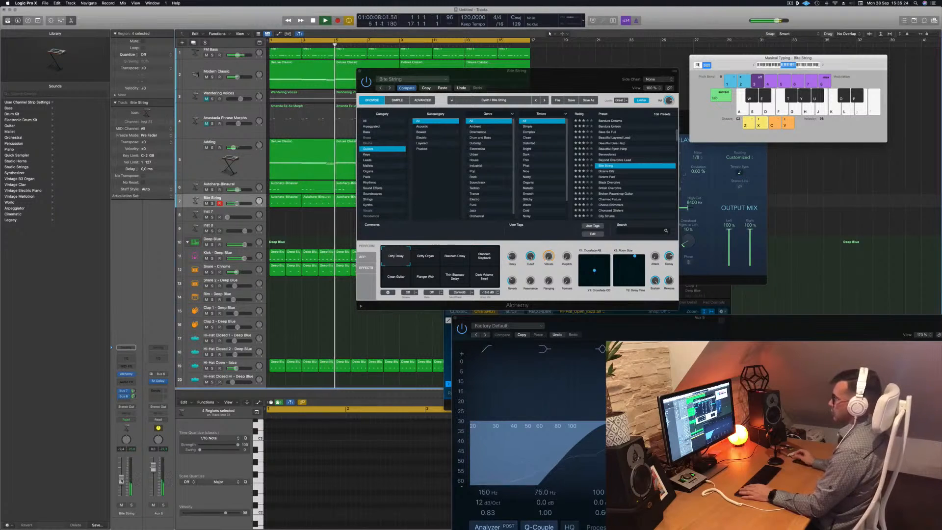
Solo the track, compare the new preset with the original Autoharp sound during playback, and close Alchemy.
left_click(132, 505)
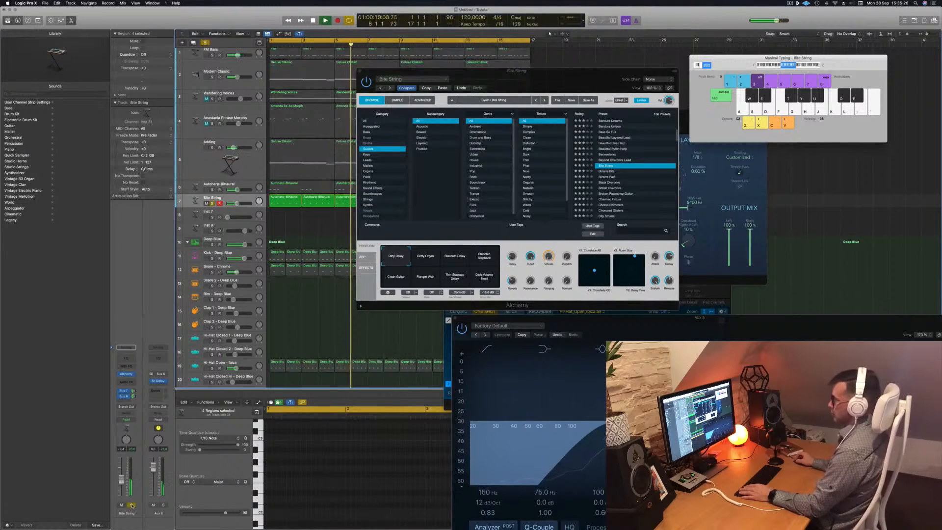
key("s")
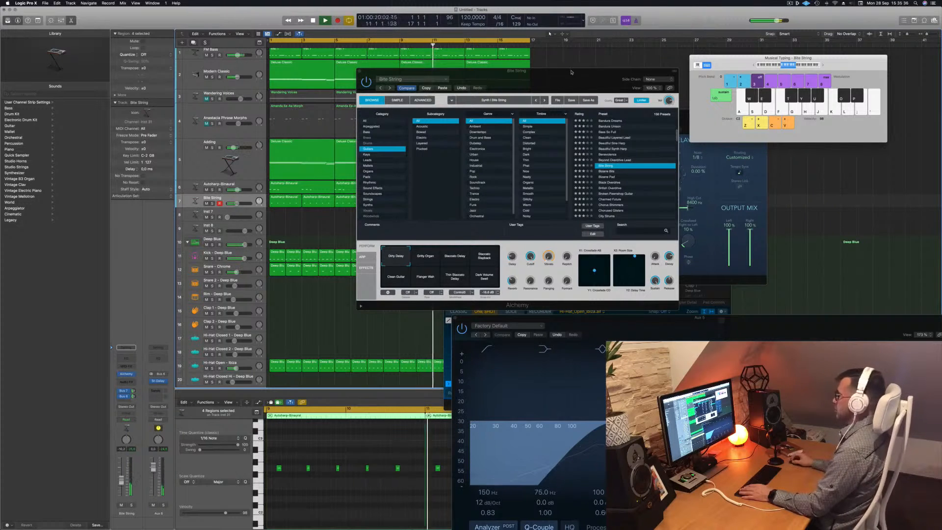
left_click_drag(571, 72, 547, 94)
left_click(417, 110)
key("space")
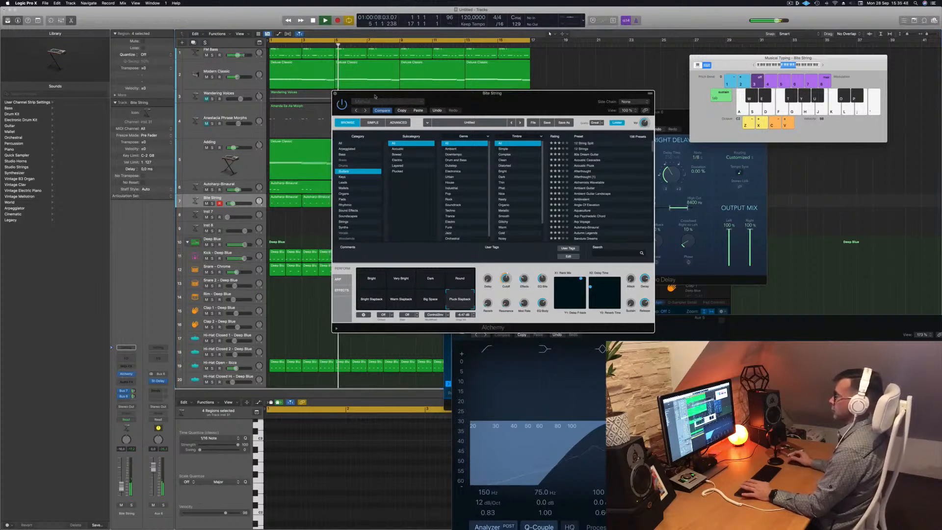
left_click(335, 94)
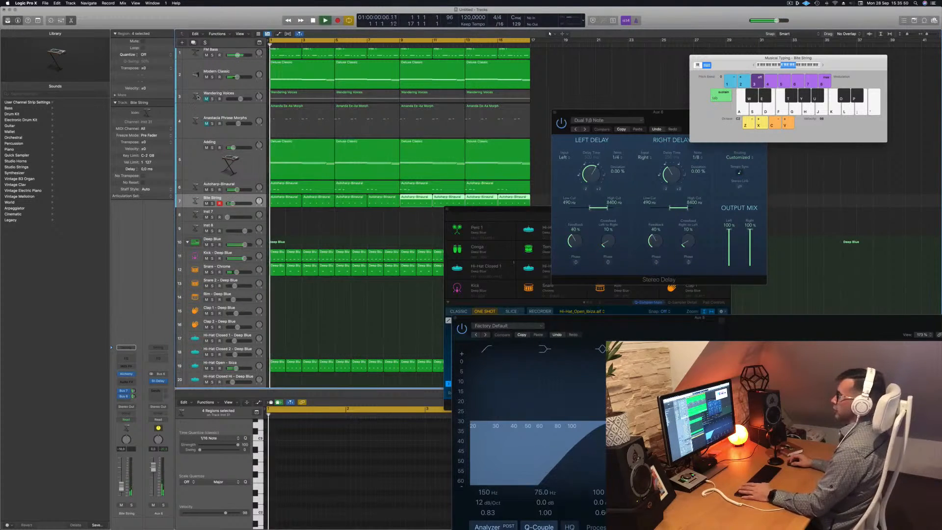
On the Wandering Voices track, raise the Channel EQ low cut to about 298 Hz.
left_click(206, 99)
key("space")
left_click(212, 101)
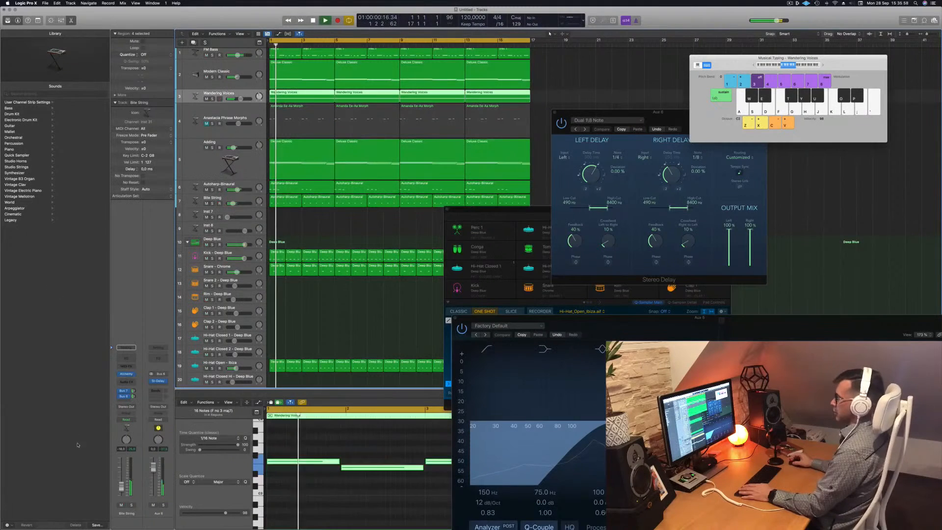
left_click(126, 369)
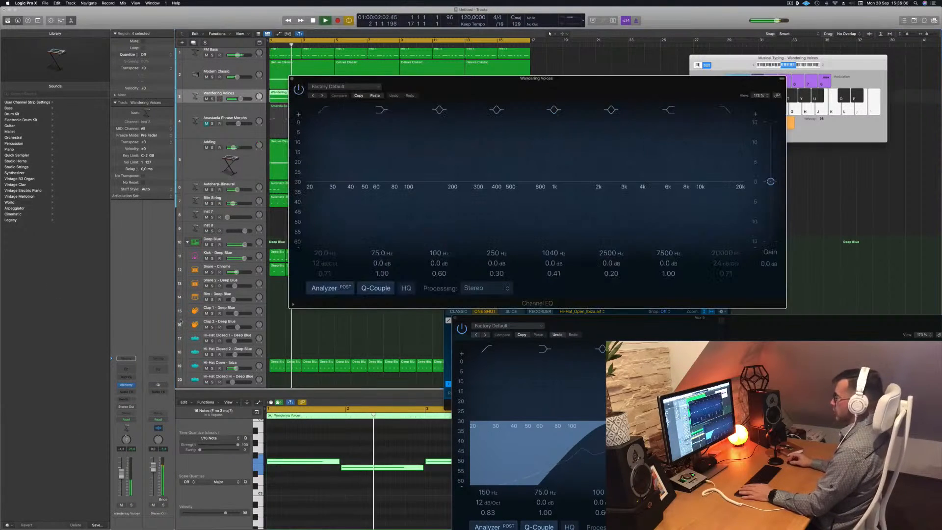
left_click_drag(319, 182, 484, 163)
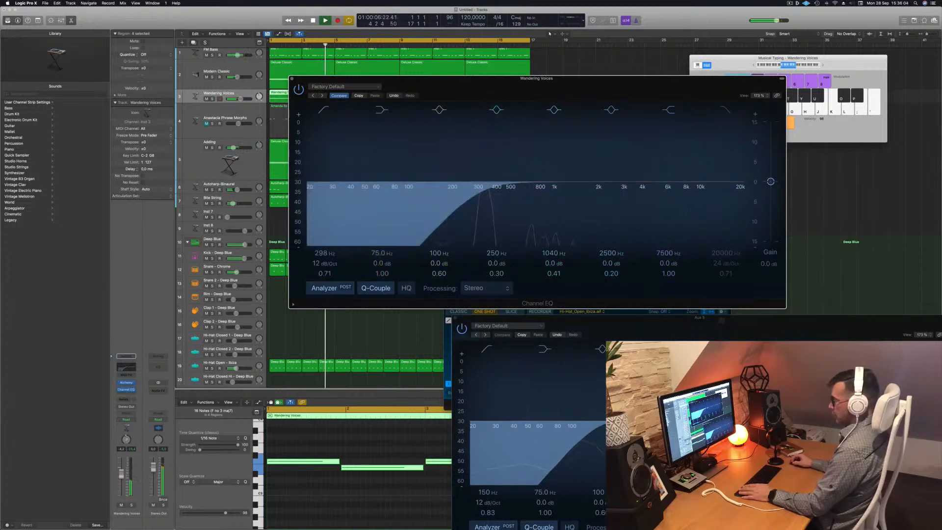
left_click_drag(122, 470, 122, 466)
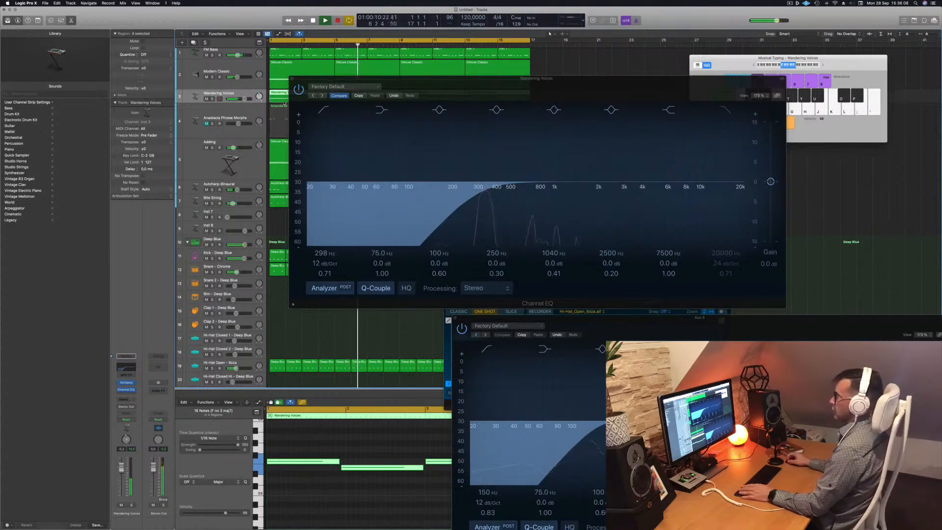
left_click(292, 78)
key("Return")
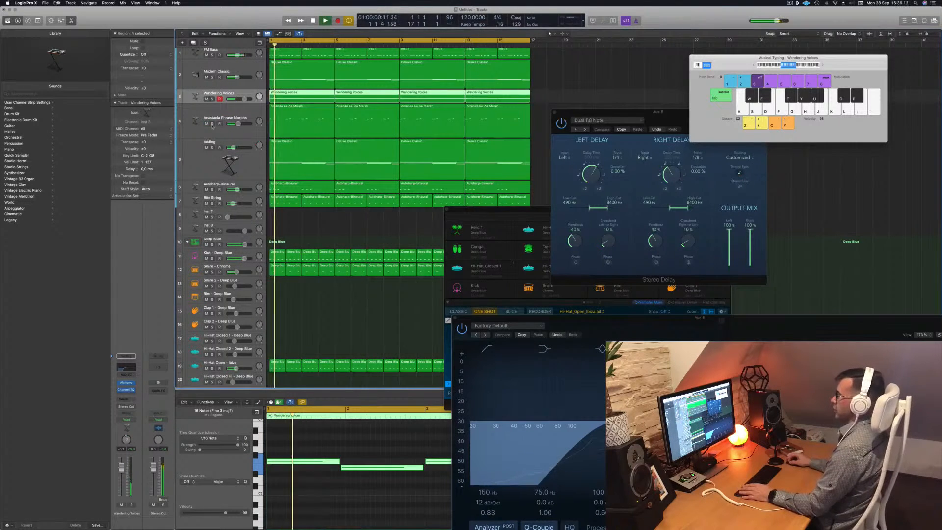
On the Anastacia Phrase Morphs track, enable the Channel EQ low cut at about 266 Hz.
left_click(199, 132)
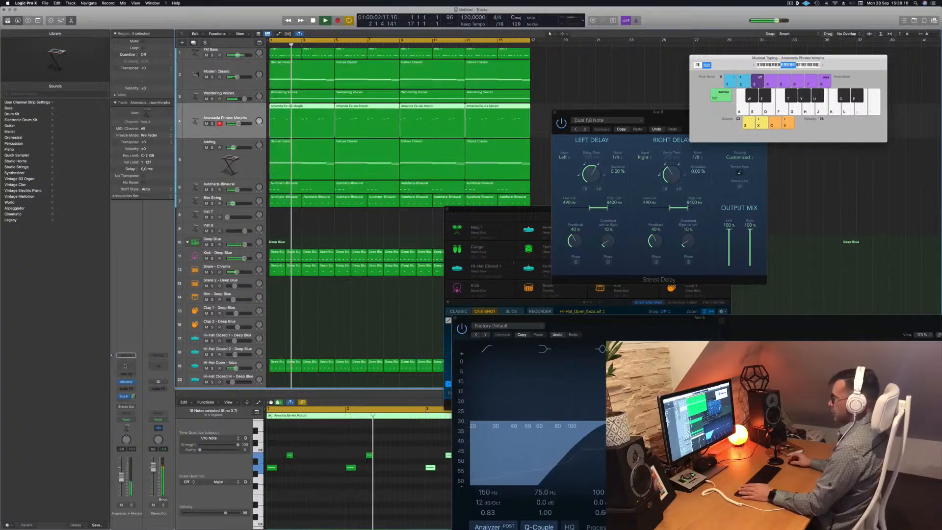
left_click(126, 366)
key("space")
key("space")
left_click(324, 110)
left_click_drag(325, 170, 486, 171)
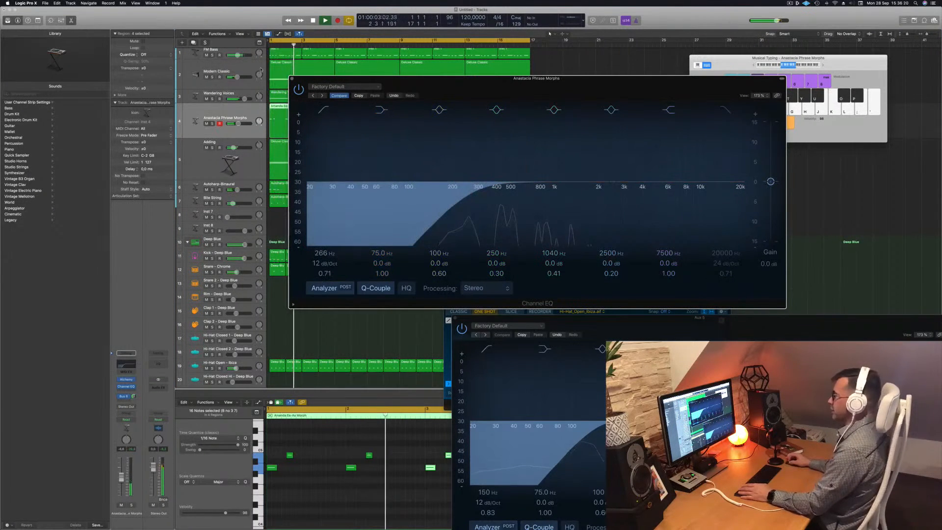
left_click(292, 79)
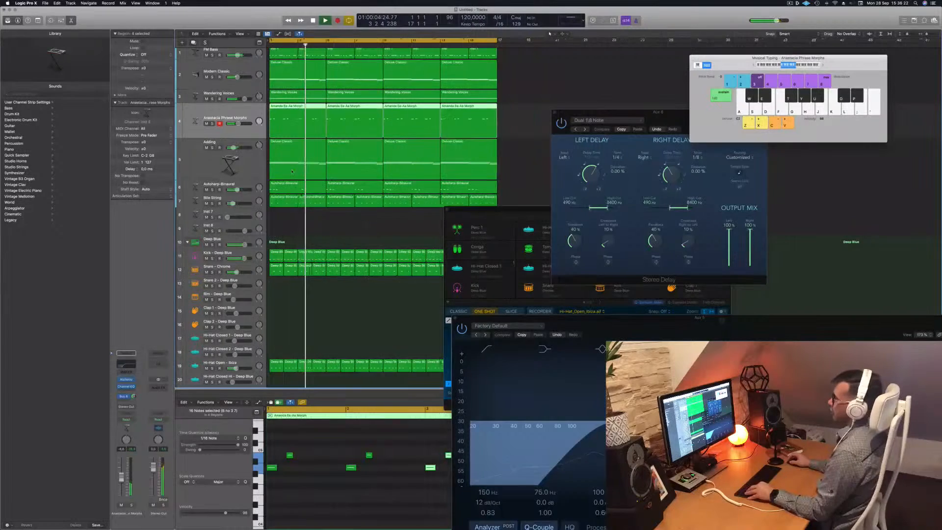
Copy a Deep Blue drum region onto the Conga track at bar 1 and select its notes in the Piano Roll.
left_click_drag(493, 210, 673, 189)
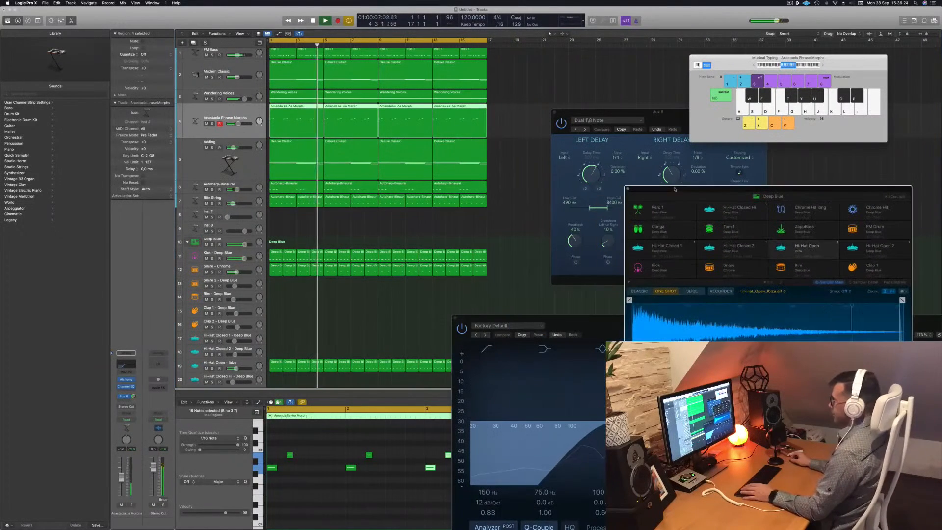
left_click(295, 223)
scroll(316, 231, "down", 1)
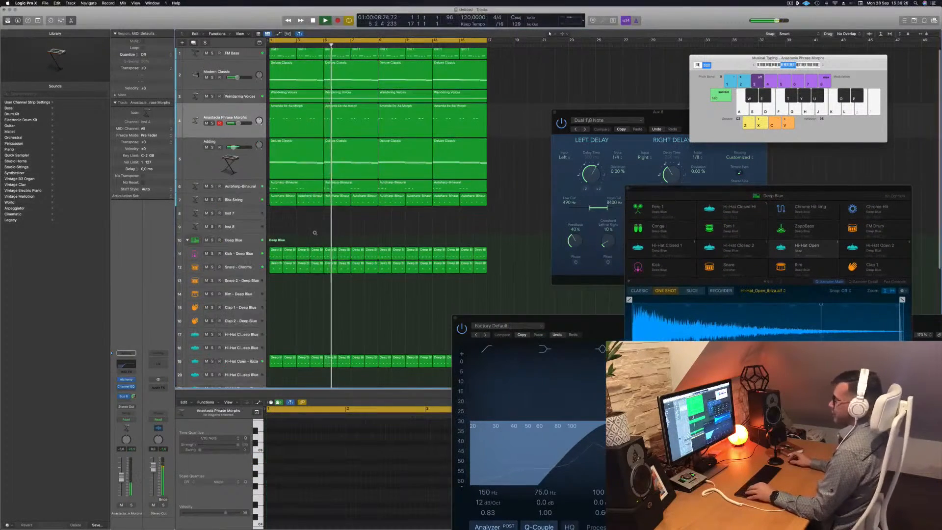
scroll(300, 244, "down", 4)
scroll(301, 244, "down", 1)
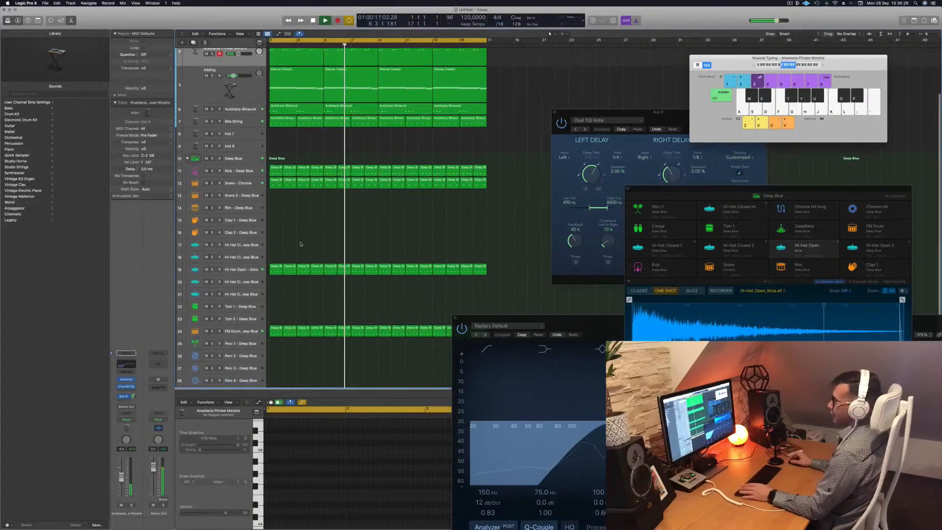
scroll(300, 244, "down", 5)
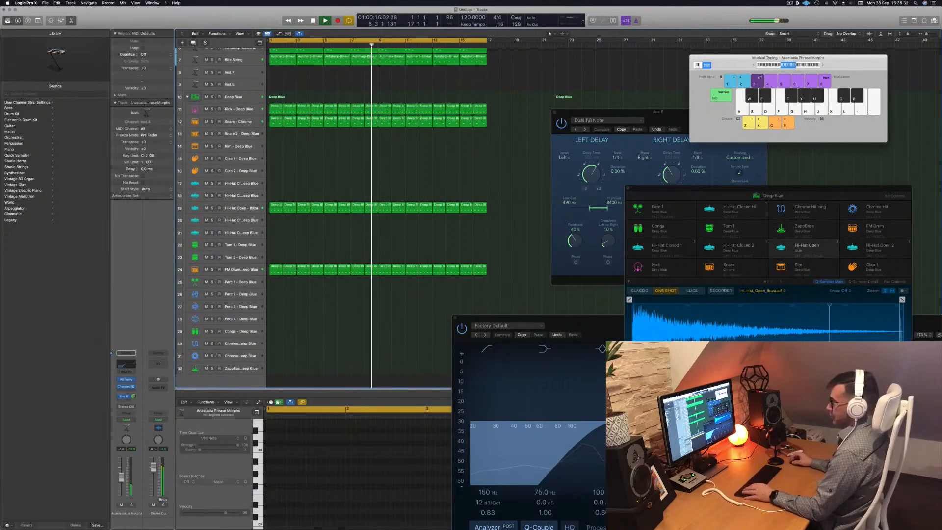
left_click_drag(275, 268, 272, 336)
left_click_drag(272, 456, 351, 479)
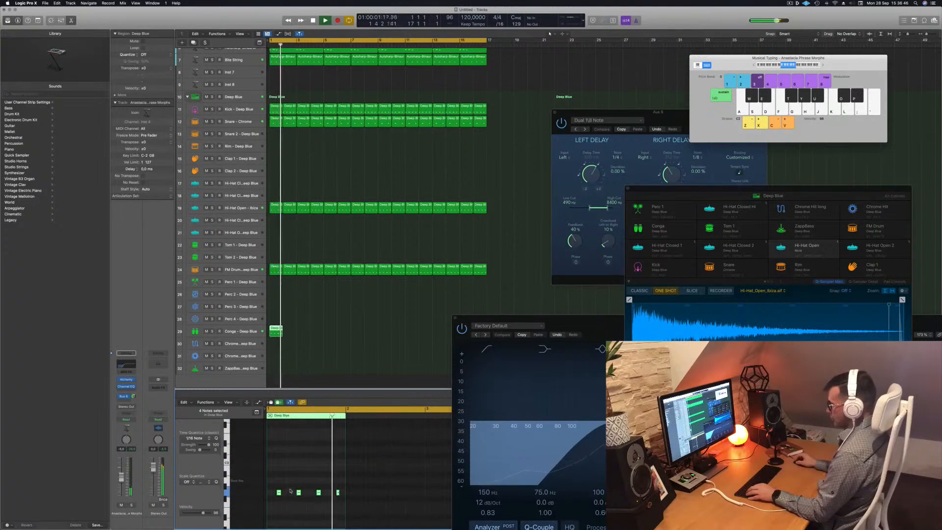
scroll(291, 491, "up", 1)
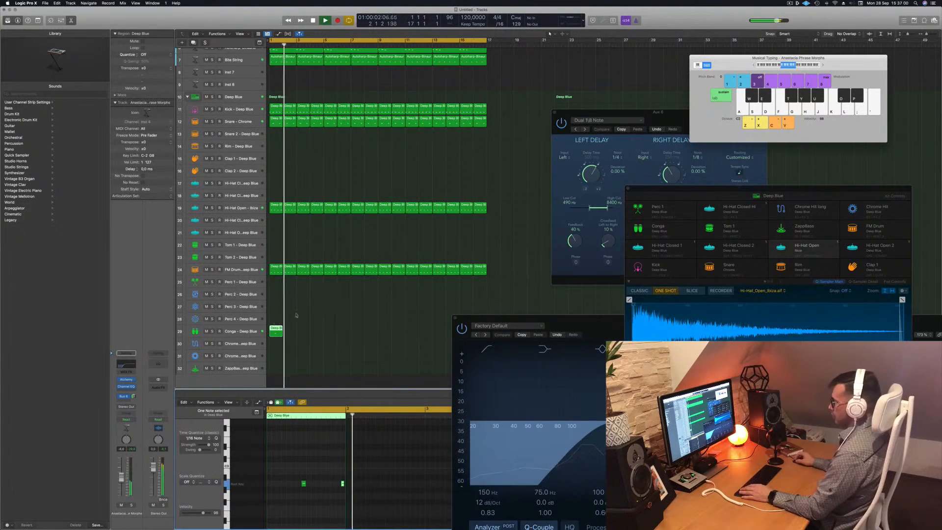
left_click(243, 336)
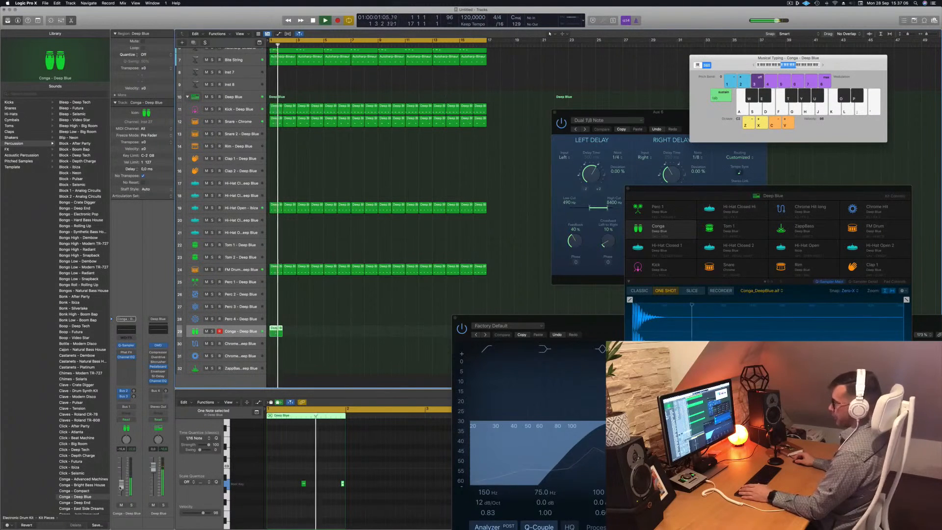
Extend the Deep Blue region on the Conga track across the first few bars and play it back.
left_click_drag(278, 332, 386, 336)
left_click(301, 333, "shift")
scroll(373, 316, "left", 5)
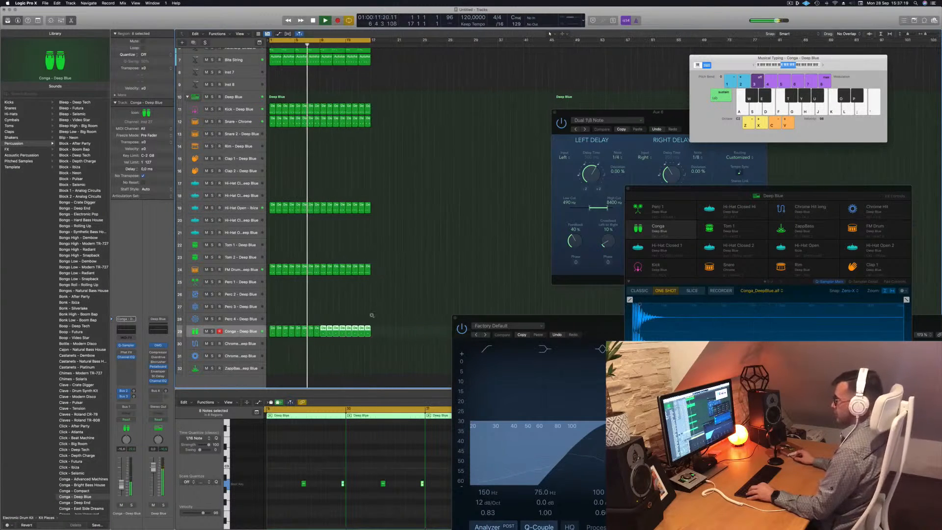
left_click(297, 470)
left_click(251, 331)
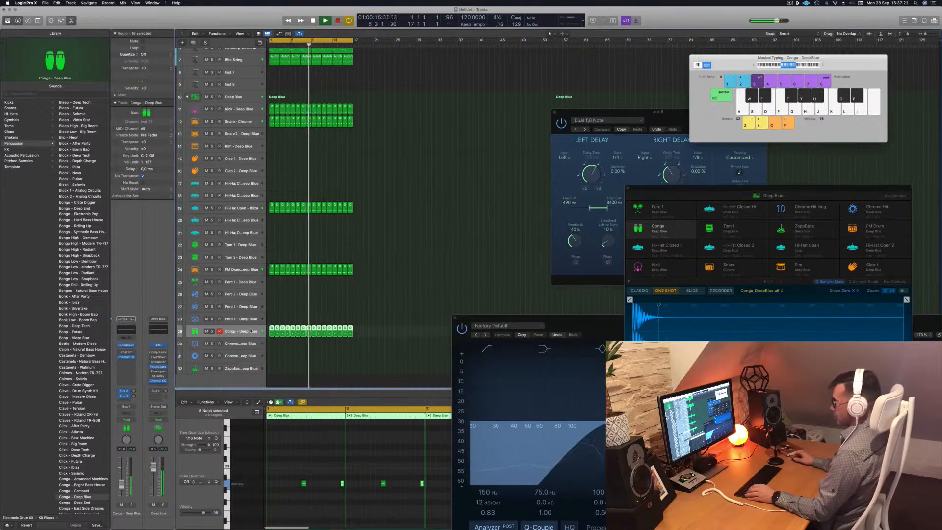
key("space")
key("space")
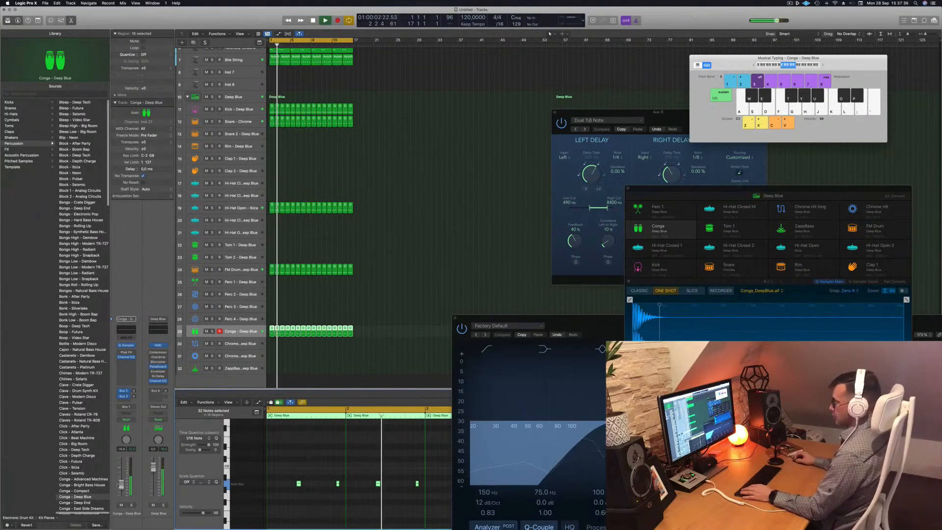
Select all regions in the arrangement and repeat them three times.
scroll(393, 172, "up", 5)
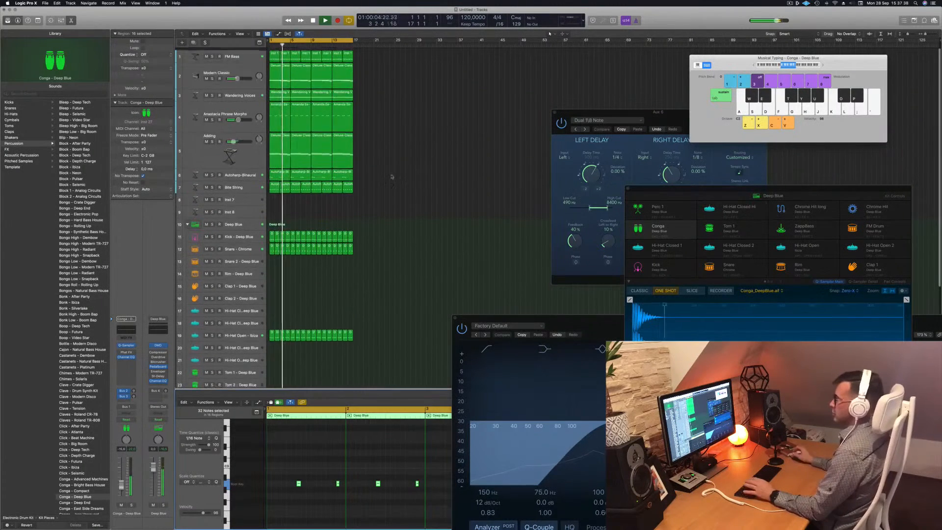
scroll(394, 173, "down", 8)
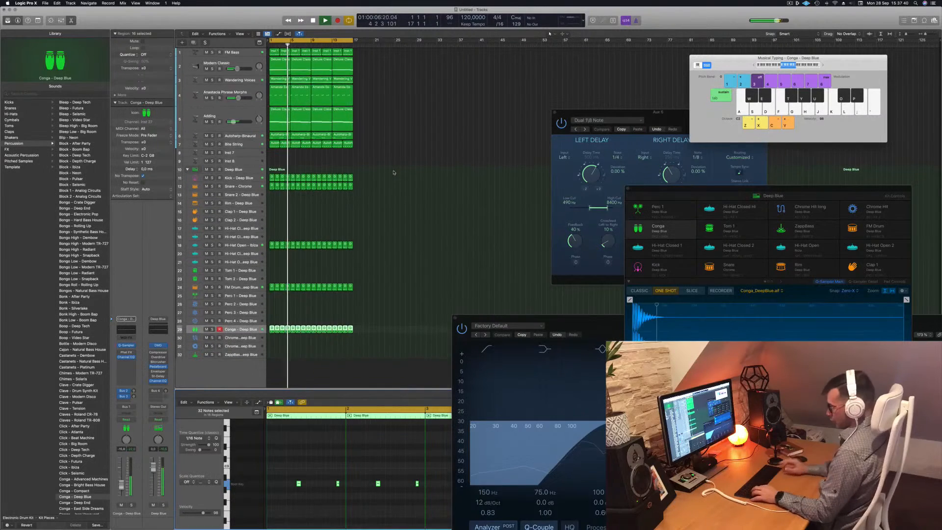
left_click(393, 171)
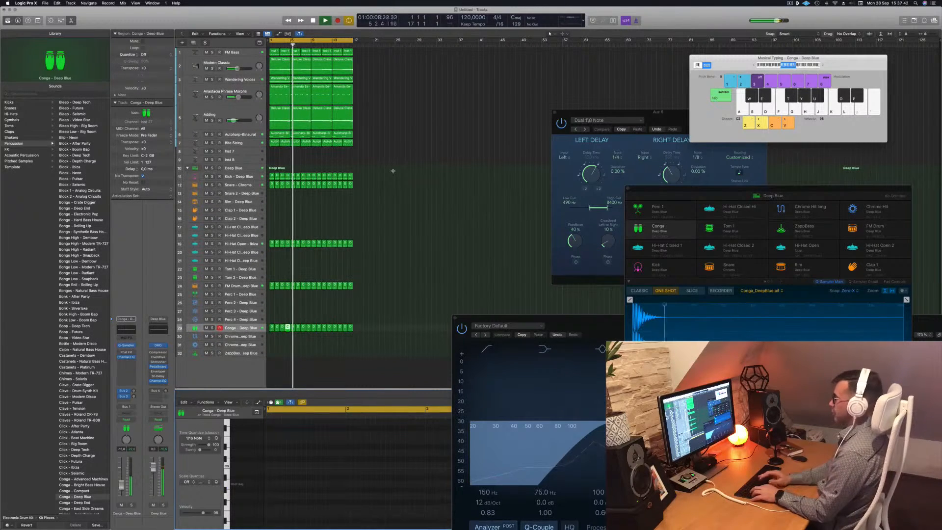
left_click(393, 172)
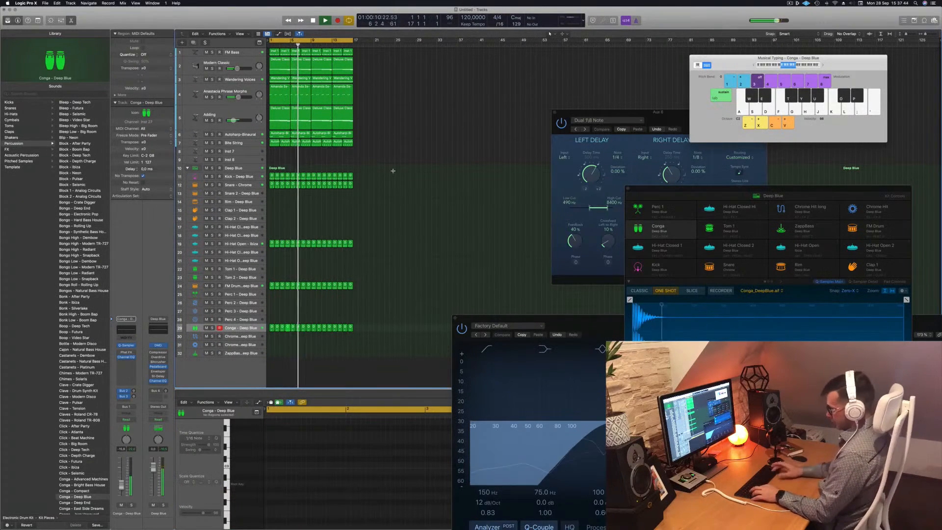
key("super+a")
key("super+r")
key("super+r")
key("super+r")
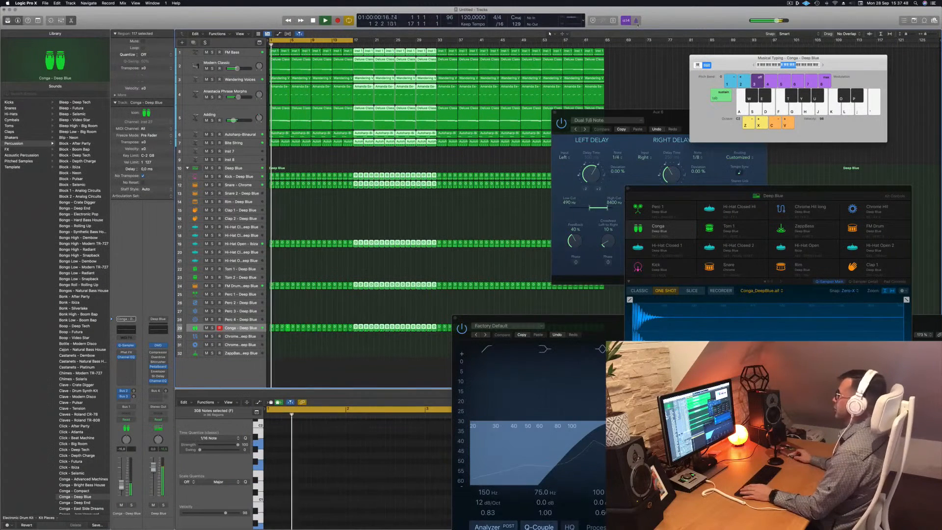
Show the secondary ruler and drag across the ruler to adjust the visible range.
left_click(245, 35)
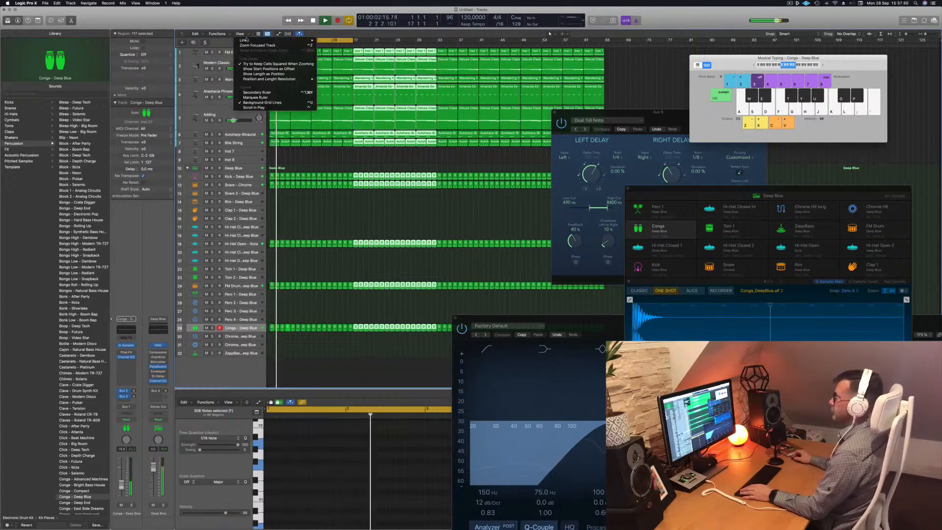
left_click(258, 92)
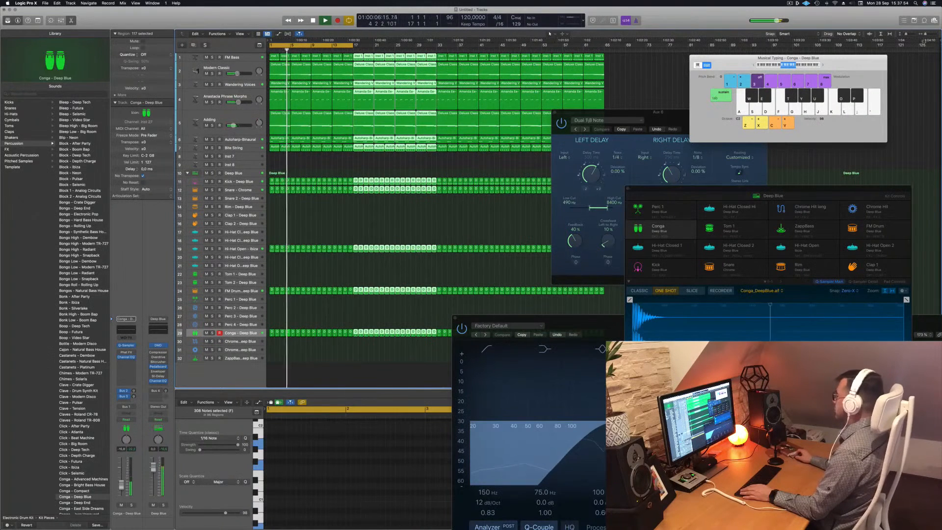
mouse_move(939, 42)
left_mouse_down()
mouse_move(645, 78)
mouse_move(615, 59)
left_mouse_up()
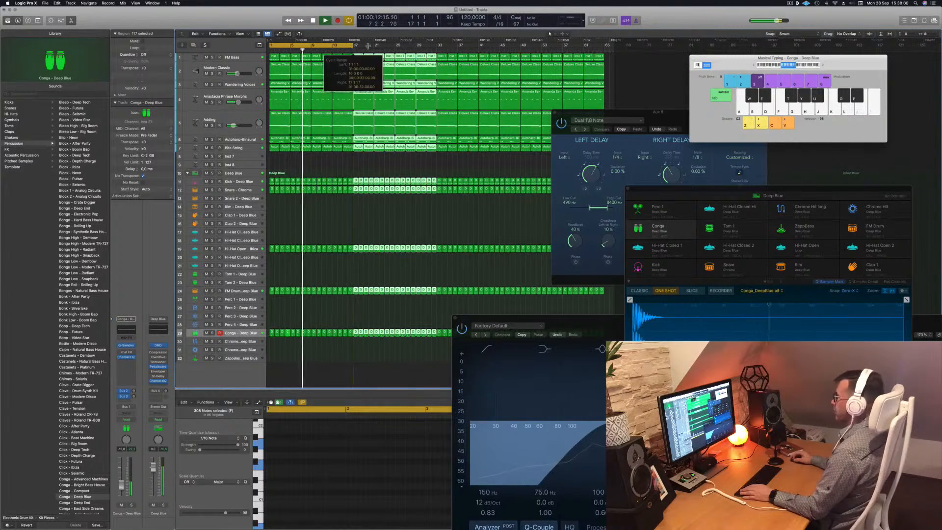
Play the arrangement while moving the Stereo Delay window aside, then stop playback.
key("space")
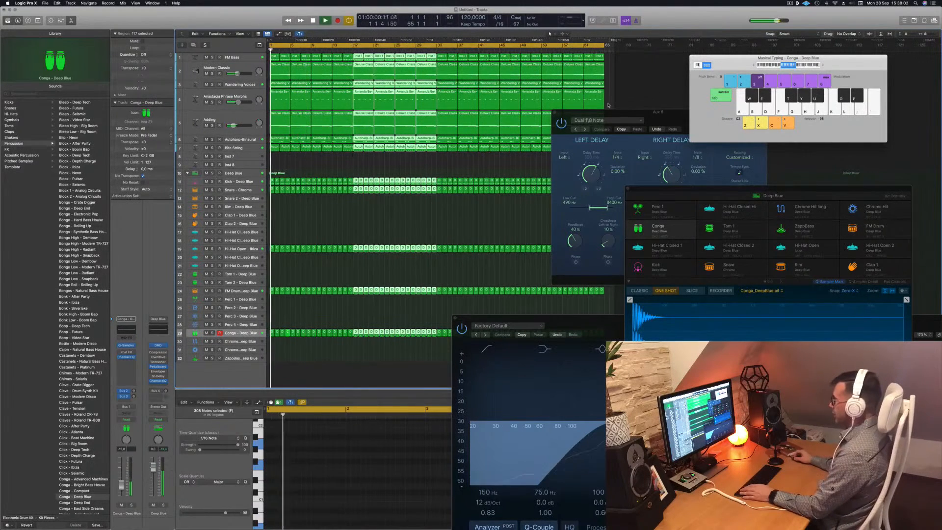
left_click_drag(628, 113, 815, 166)
left_click(345, 165)
key("space")
Toggle mute on the Modern Classic, Anastacia Phrase Morphs, Wandering Voices and Adding tracks, and select the Adding track.
left_click(207, 74)
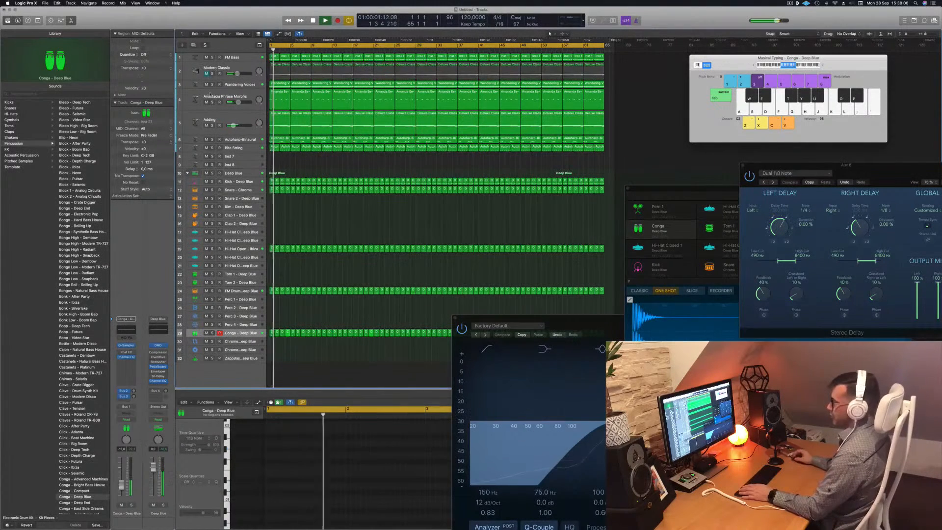
left_click(207, 102)
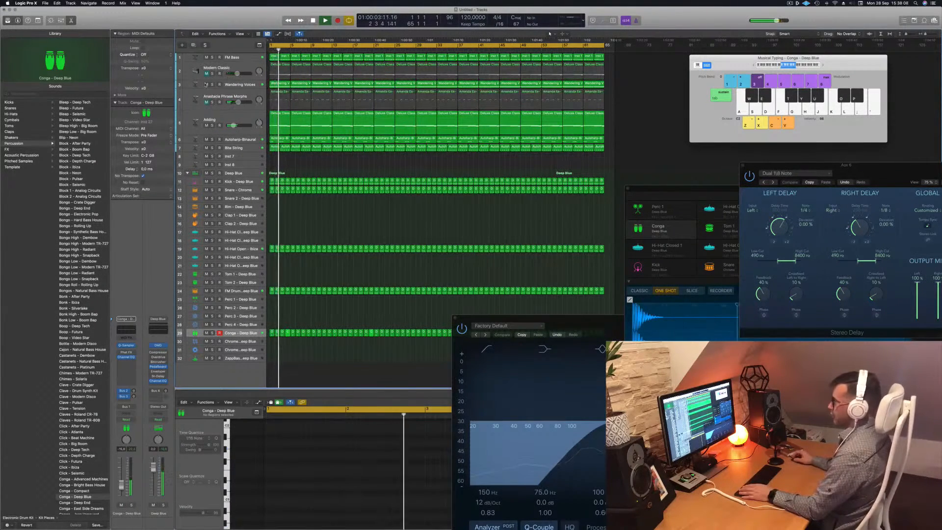
left_click(206, 84)
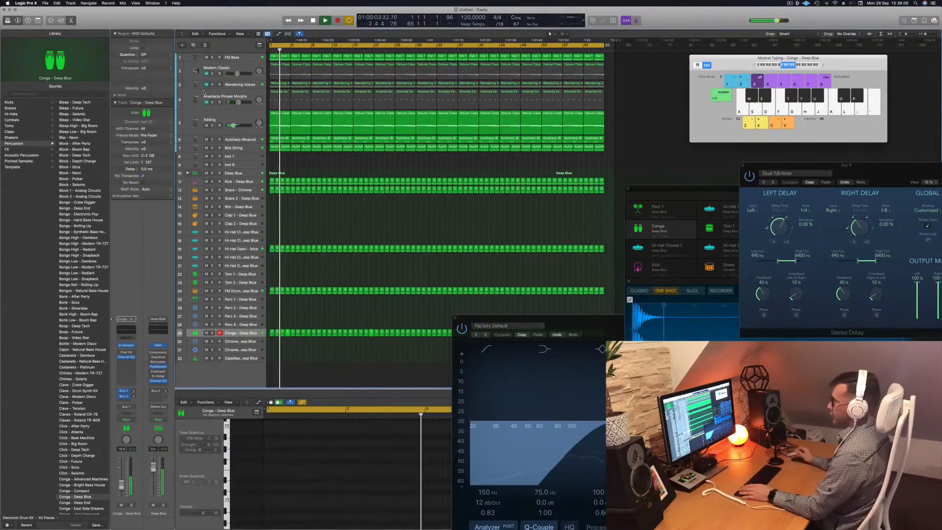
left_click(212, 125)
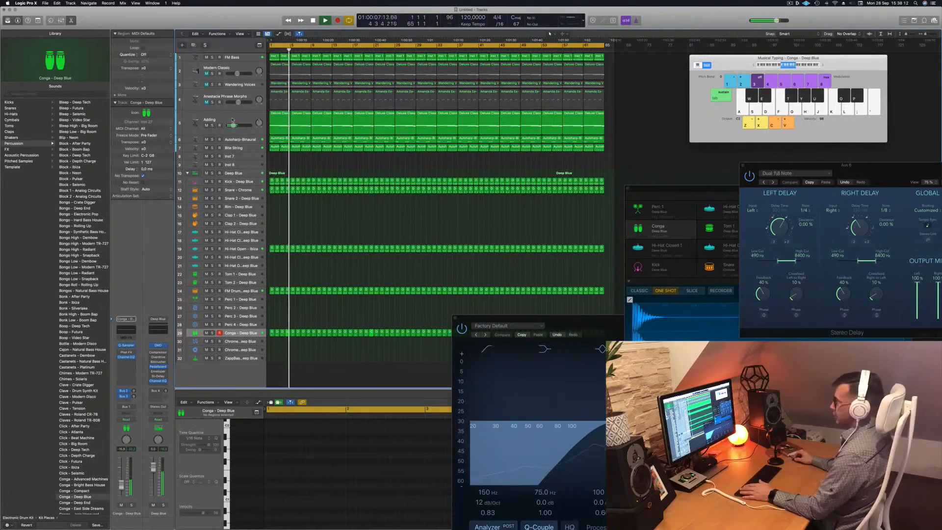
left_click(234, 118)
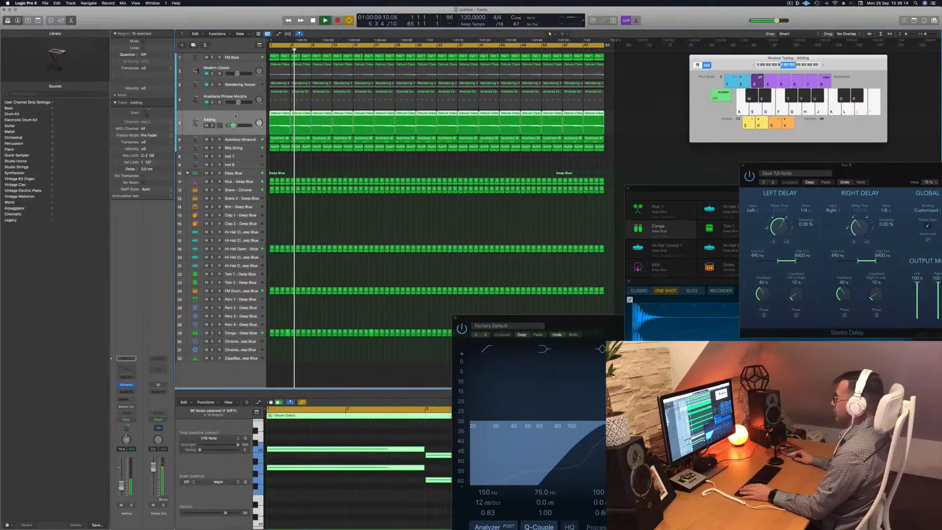
left_click(790, 4)
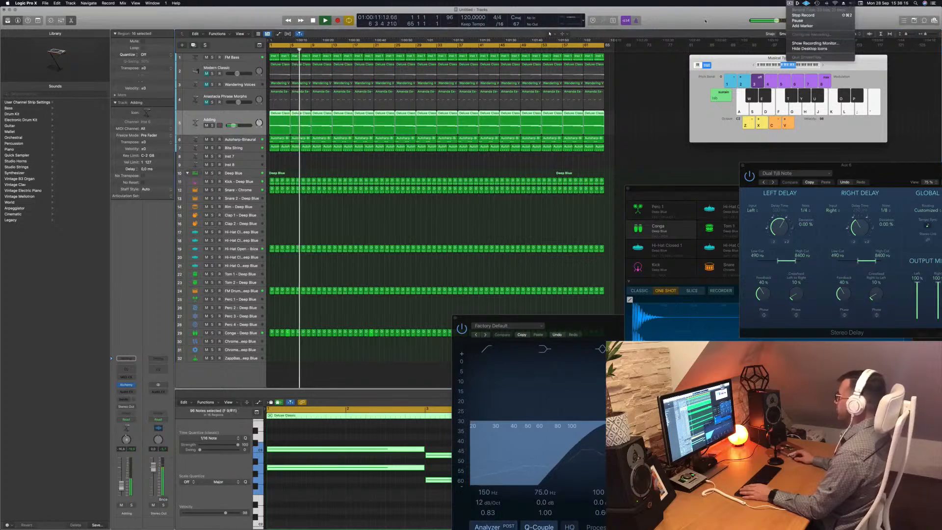
left_click(790, 4)
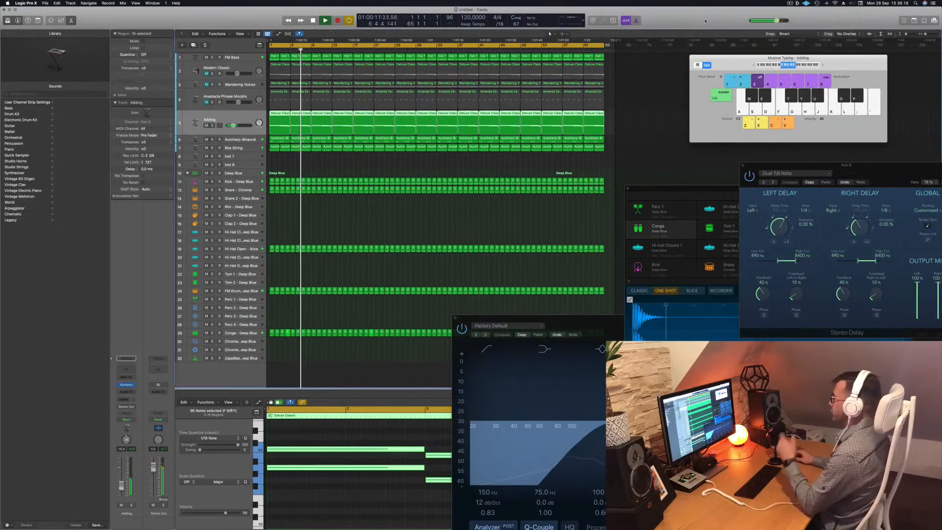
left_click(464, 227)
scroll(378, 233, "up", 5)
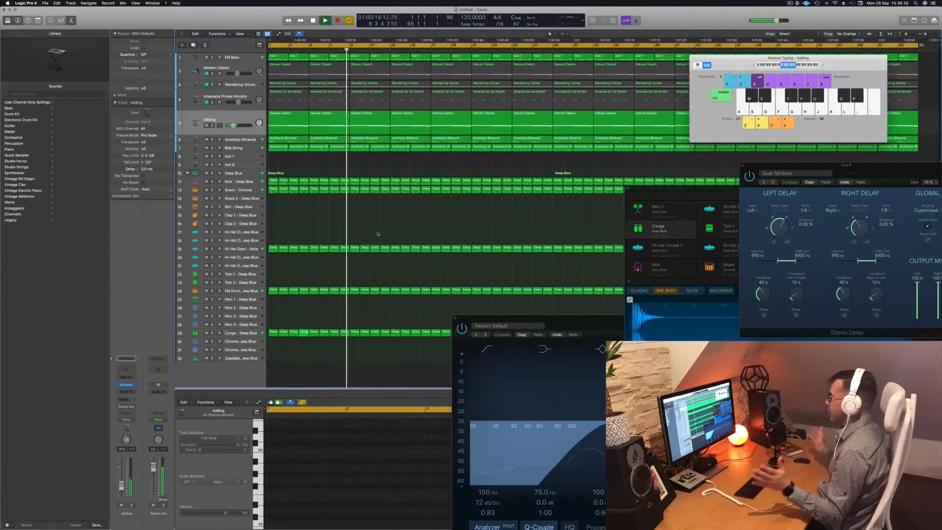